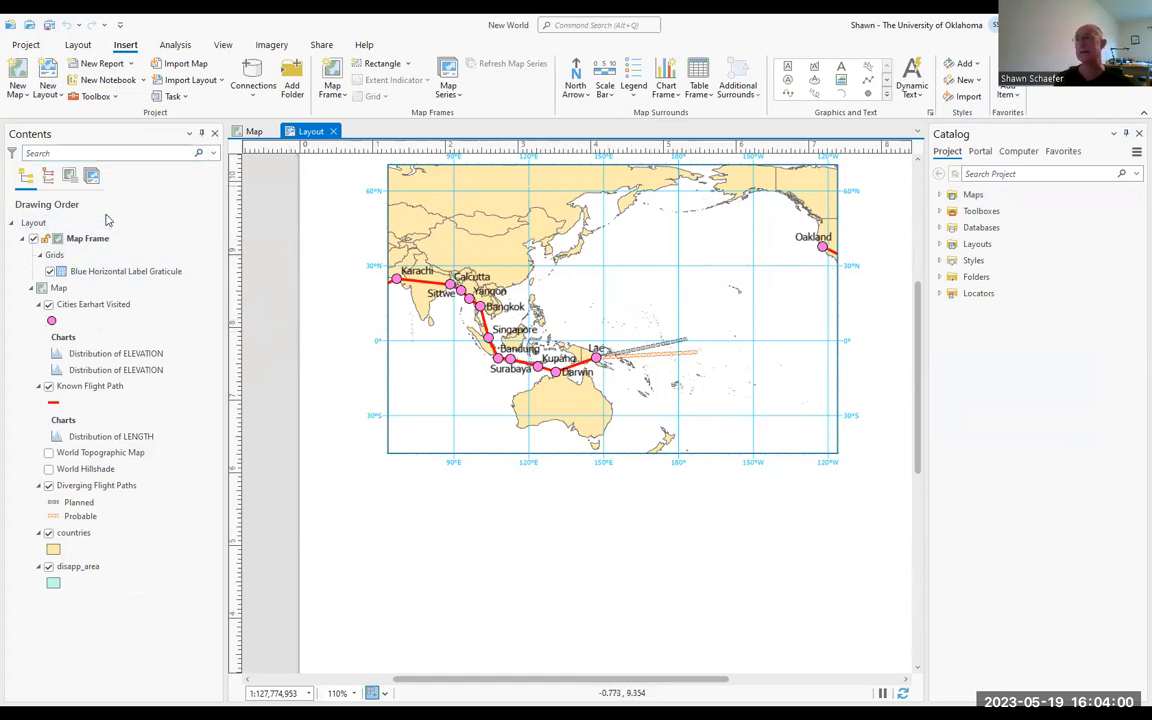
click(253, 131)
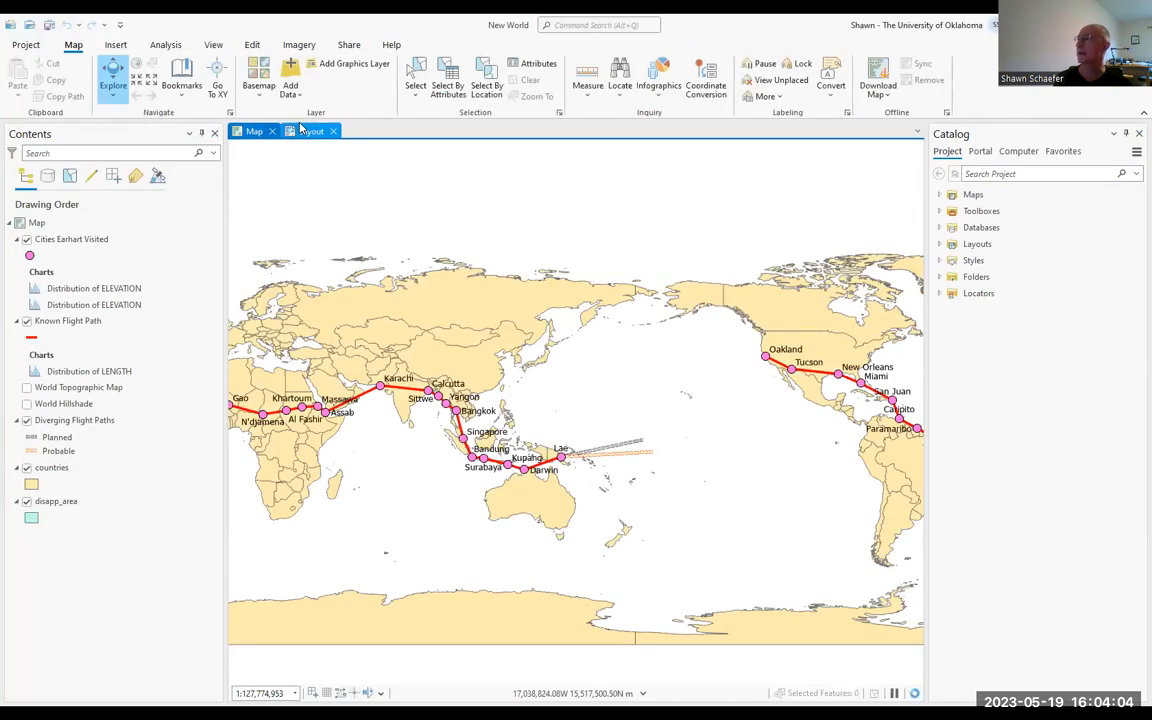
click(298, 130)
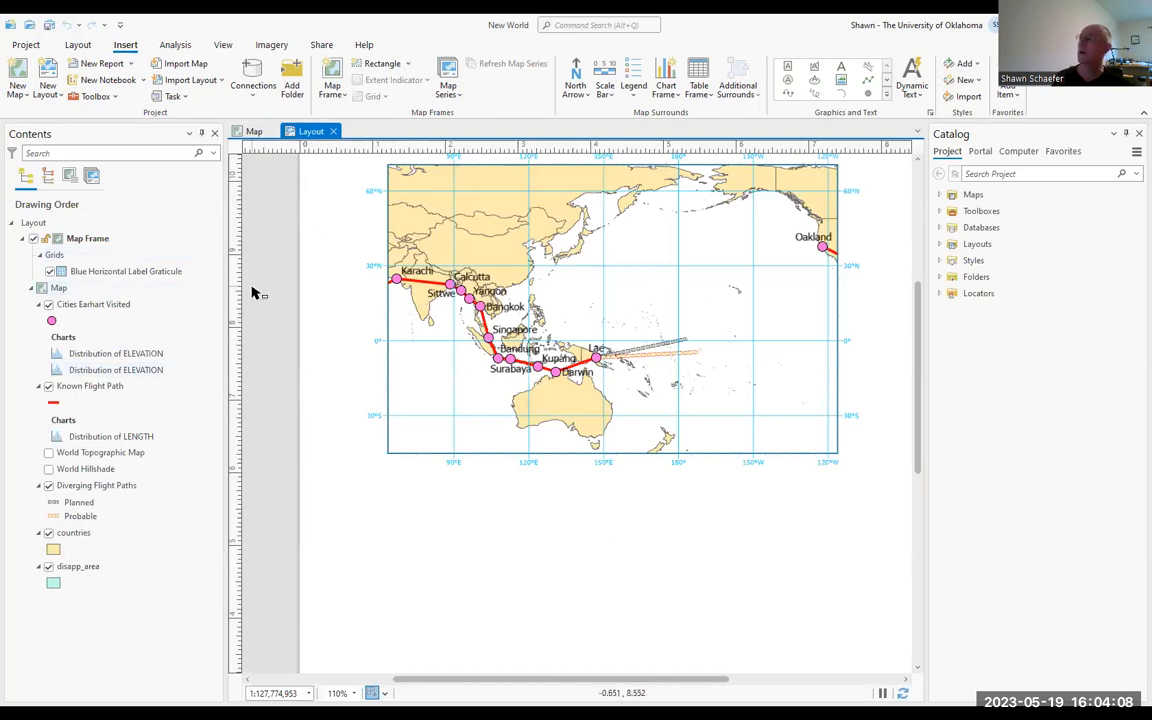
scroll(265, 283, down, 1)
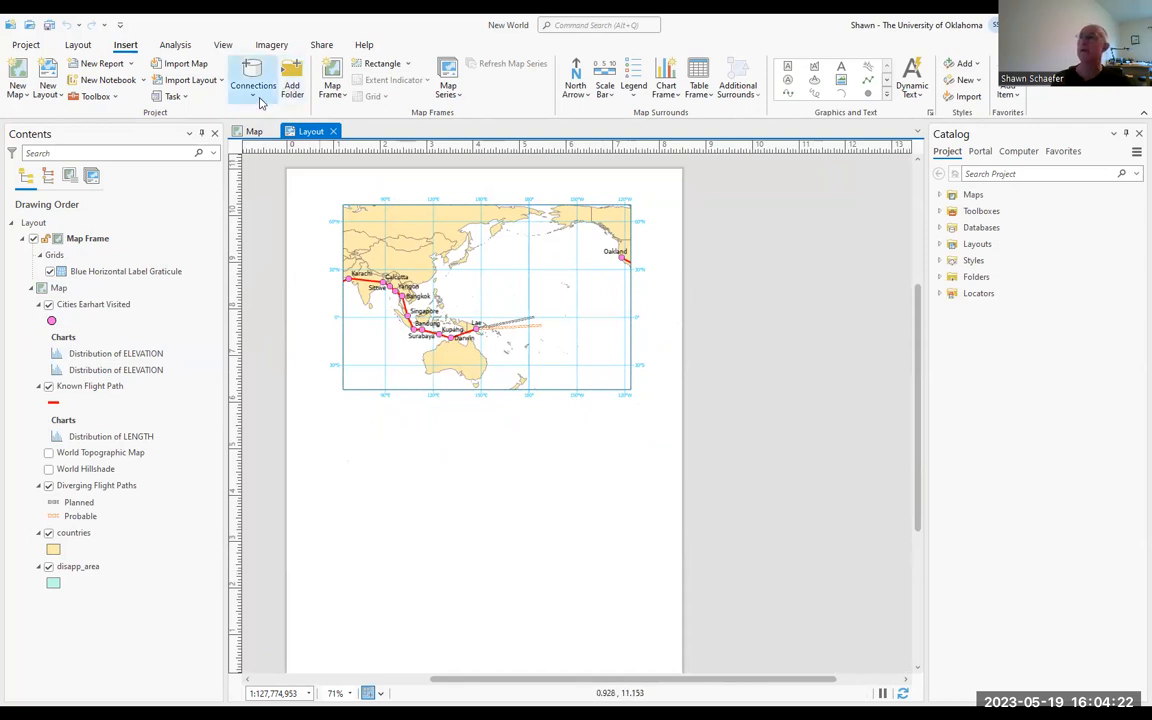
Step: Create a new map and turn off its World Topographic Map and World Hillshade layers
click(18, 94)
click(76, 122)
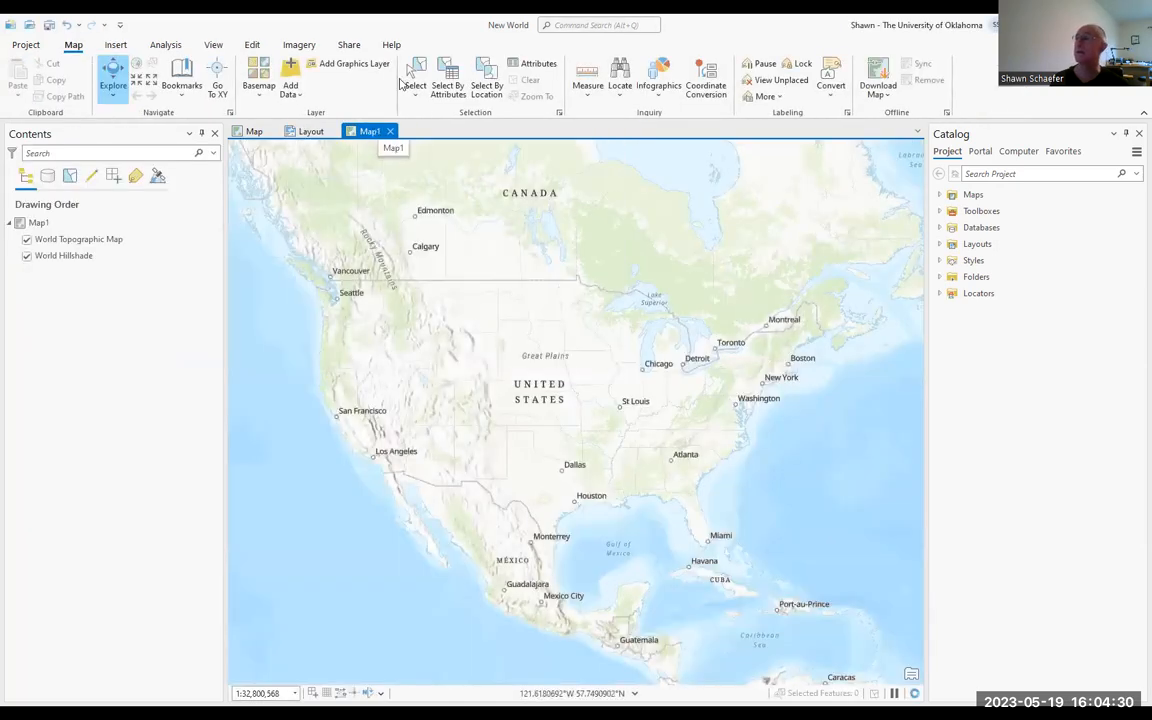
click(27, 240)
click(26, 256)
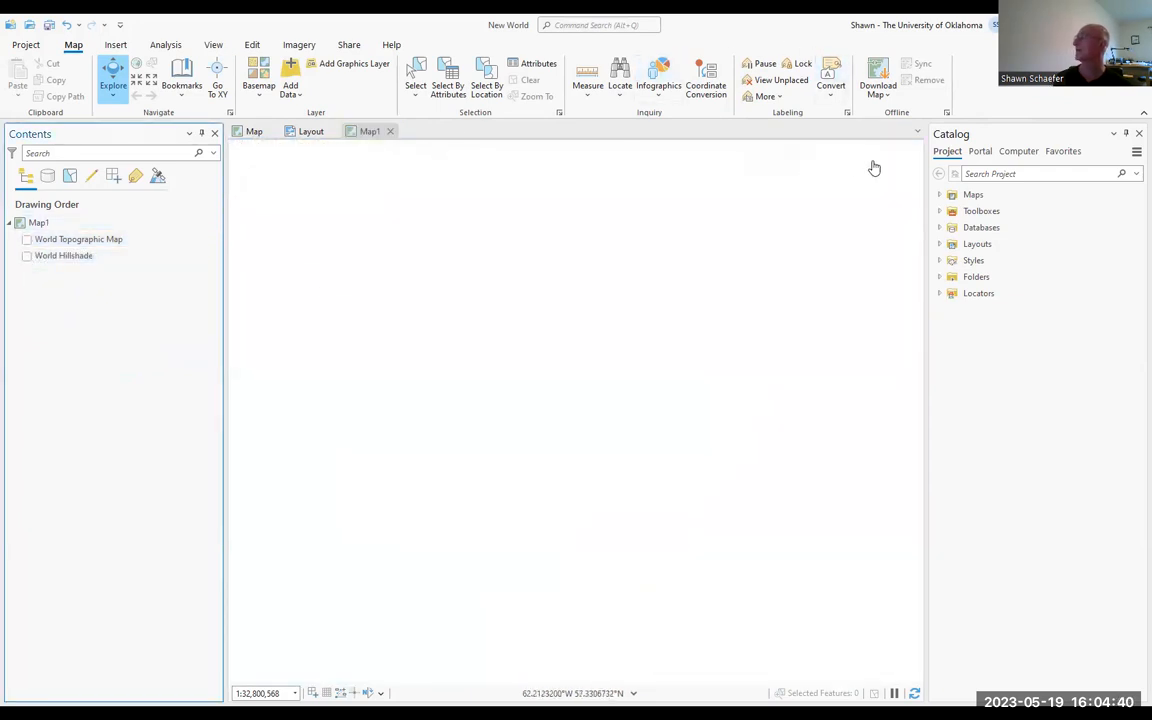
Step: Import and open ex04c.mxd from the computer's Workspace shortcut, in the Chapter04 folder under GTKArcGIS
click(1026, 152)
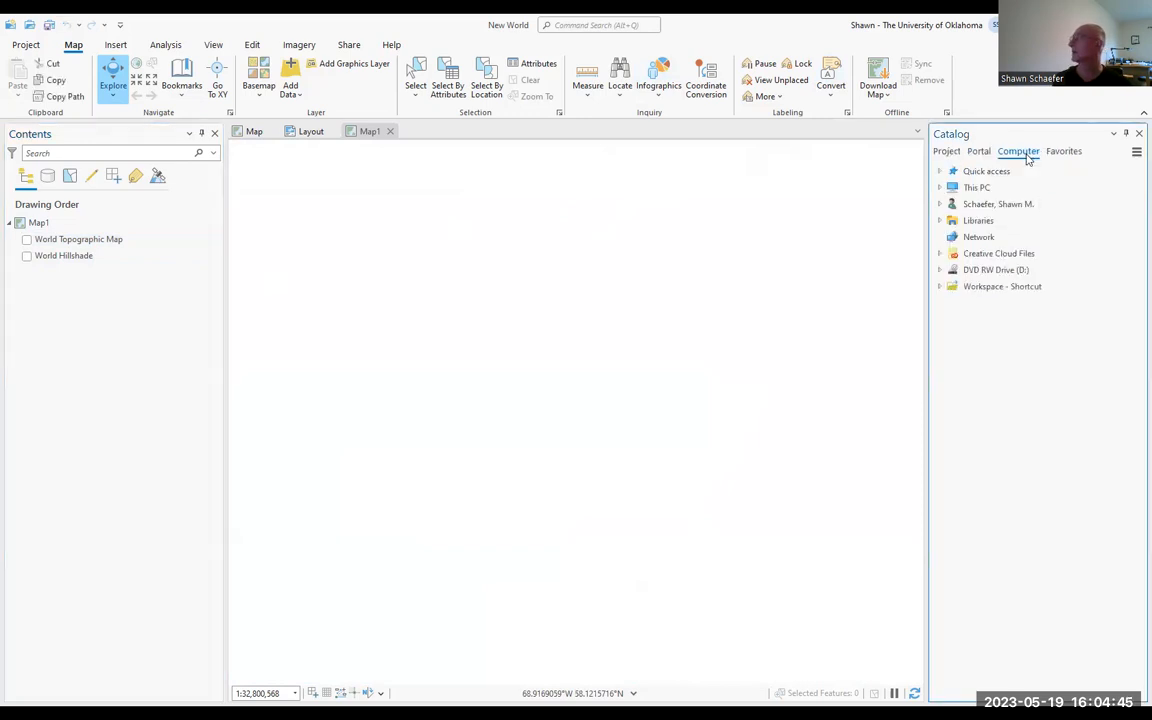
click(940, 287)
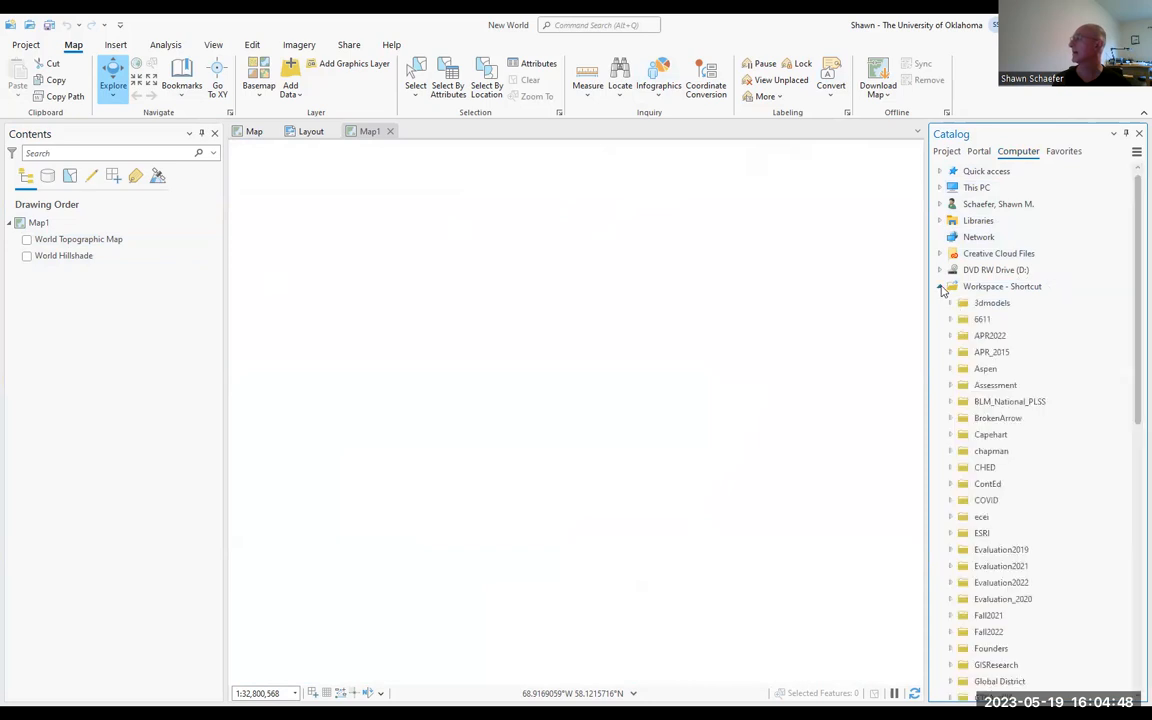
scroll(987, 313, down, 6)
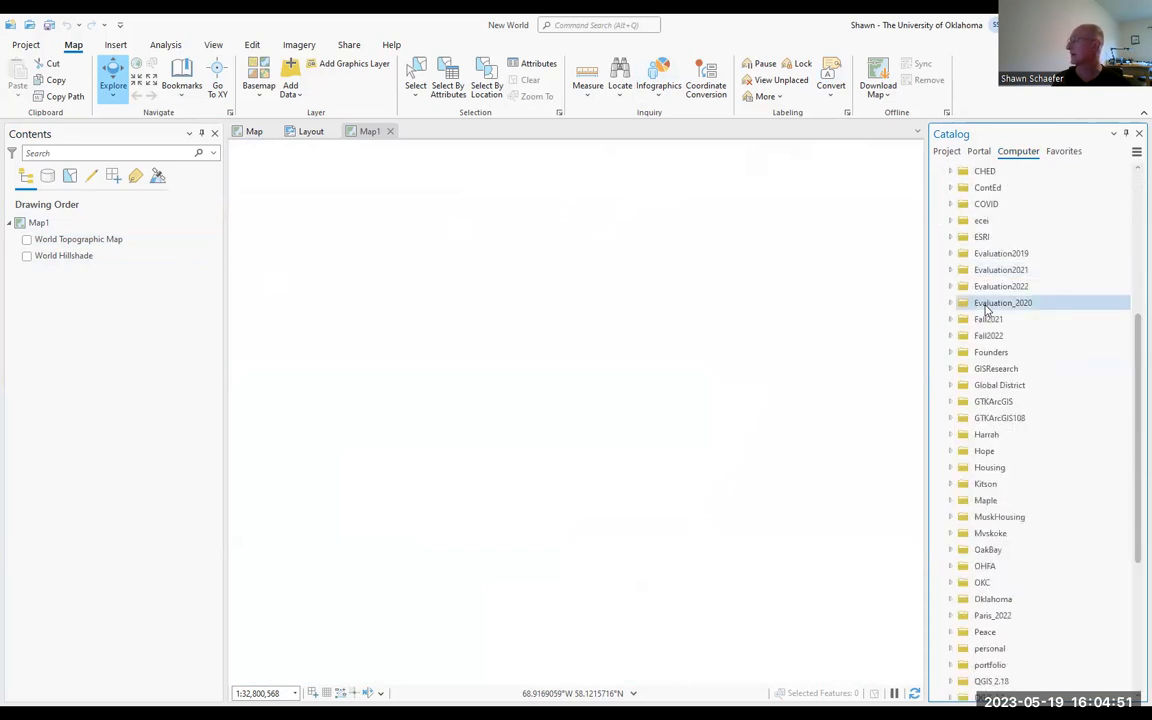
click(950, 402)
scroll(1030, 240, down, 2)
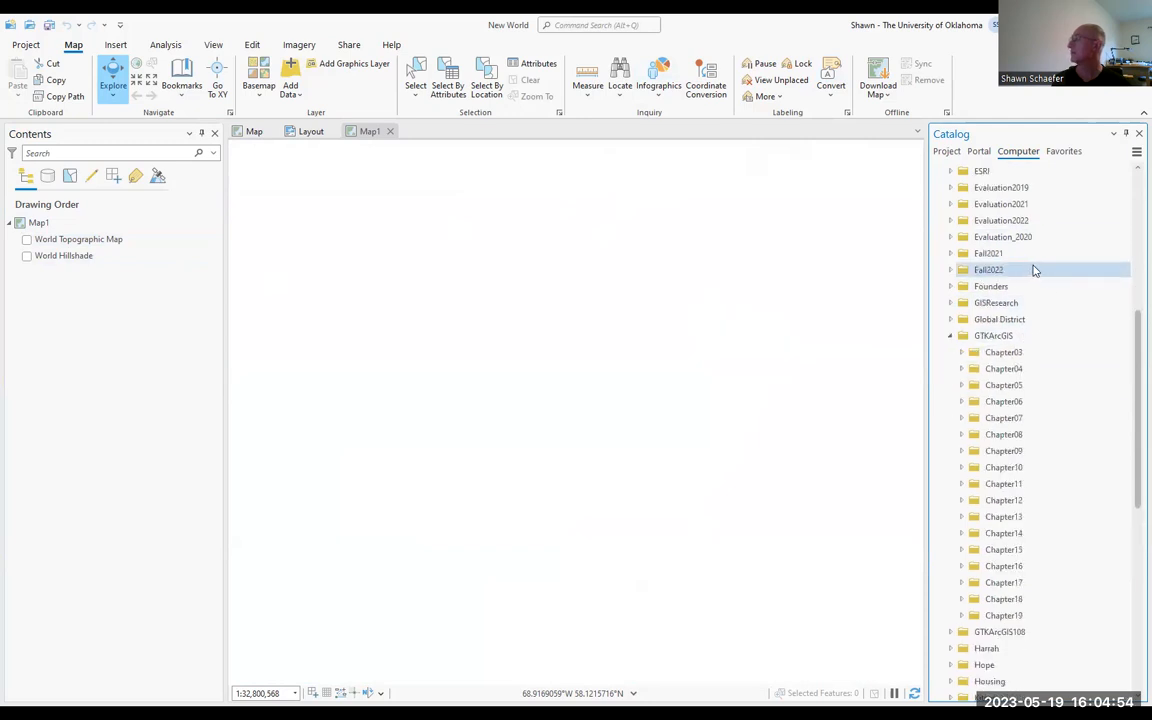
click(961, 369)
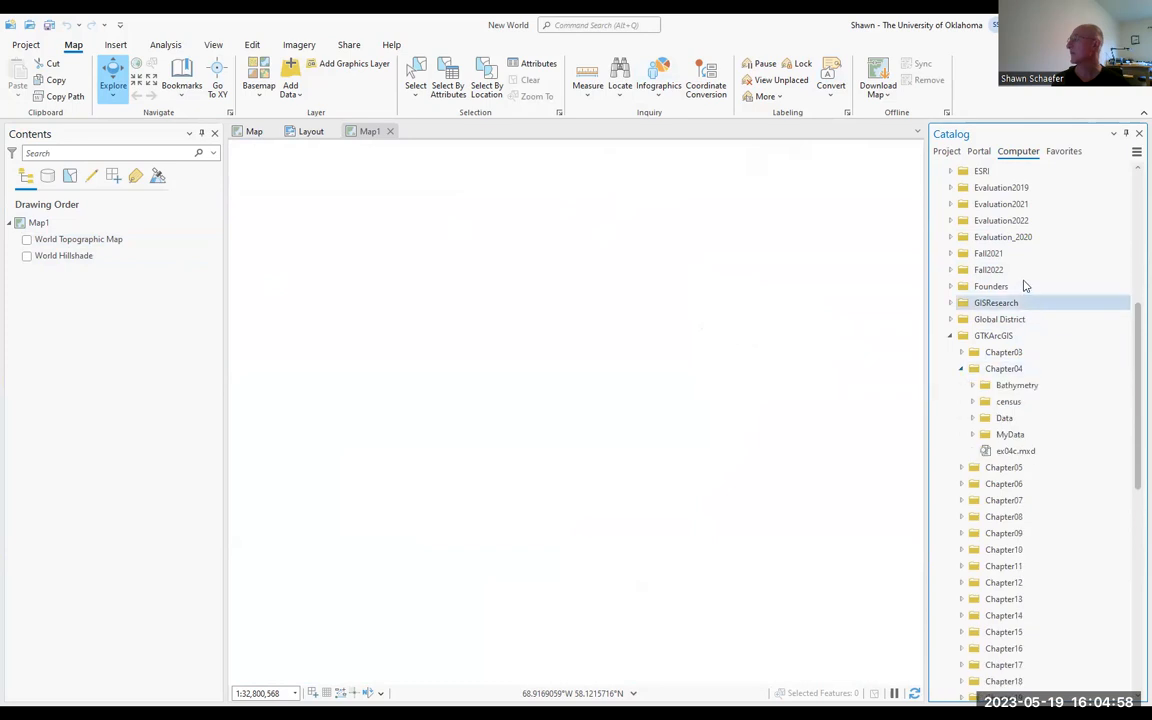
scroll(1025, 288, down, 1)
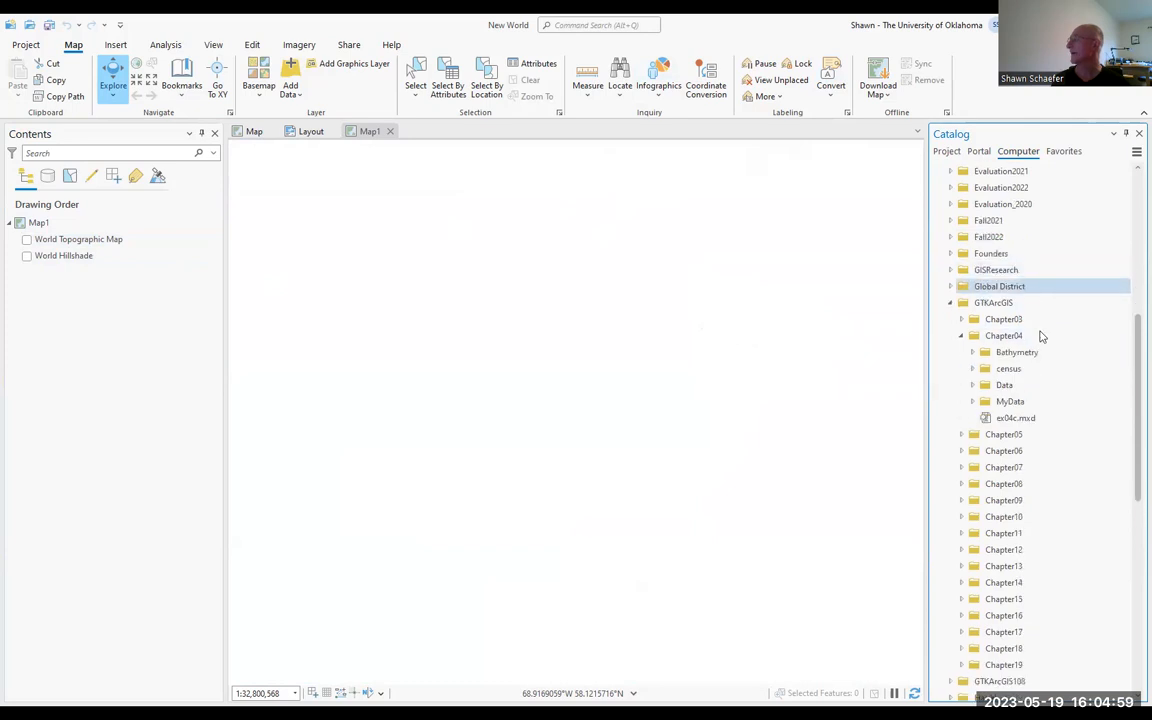
click(1000, 420)
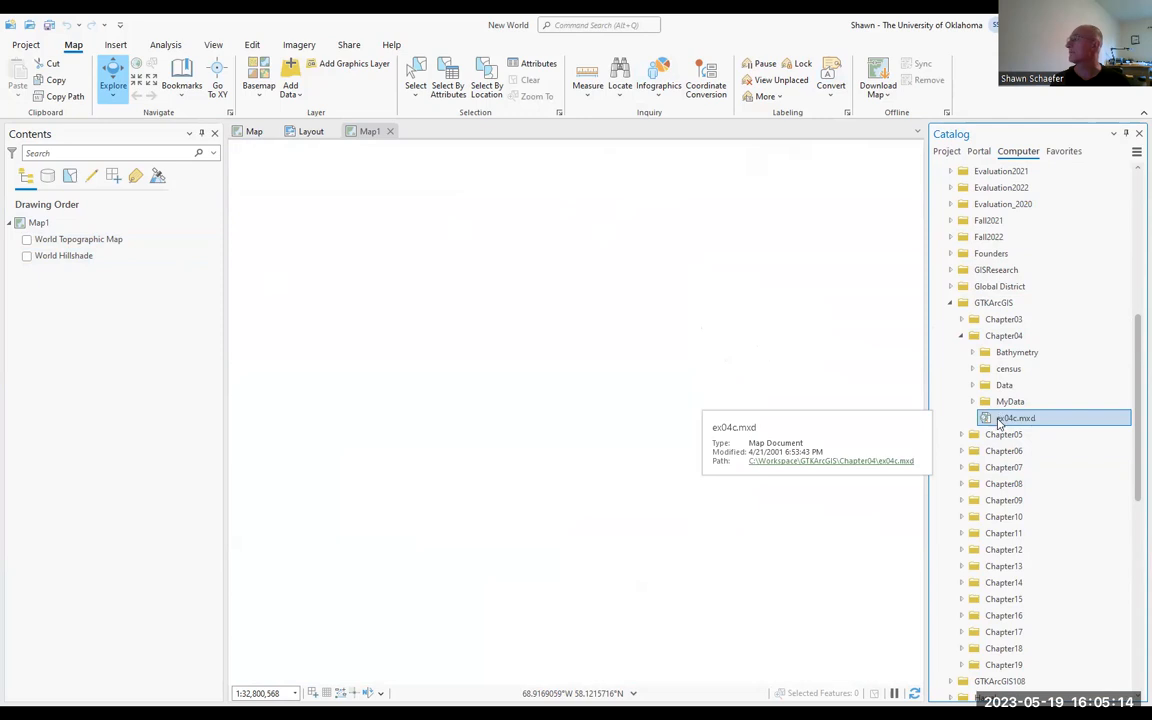
right_click(998, 419)
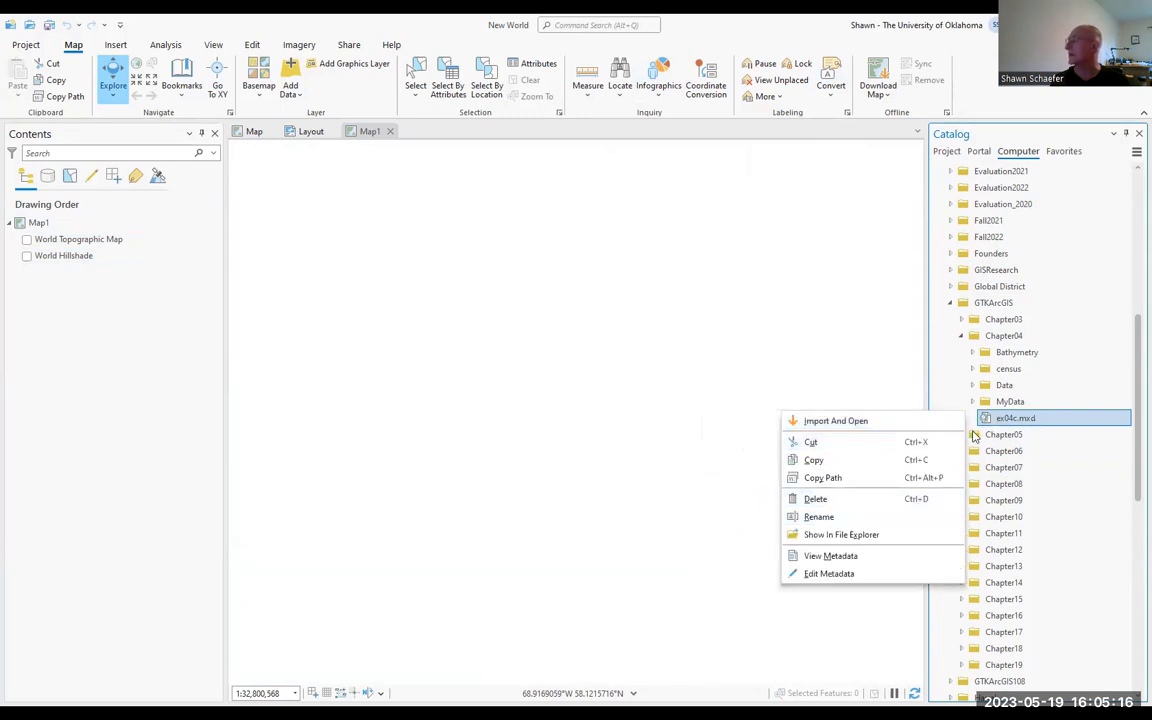
click(836, 421)
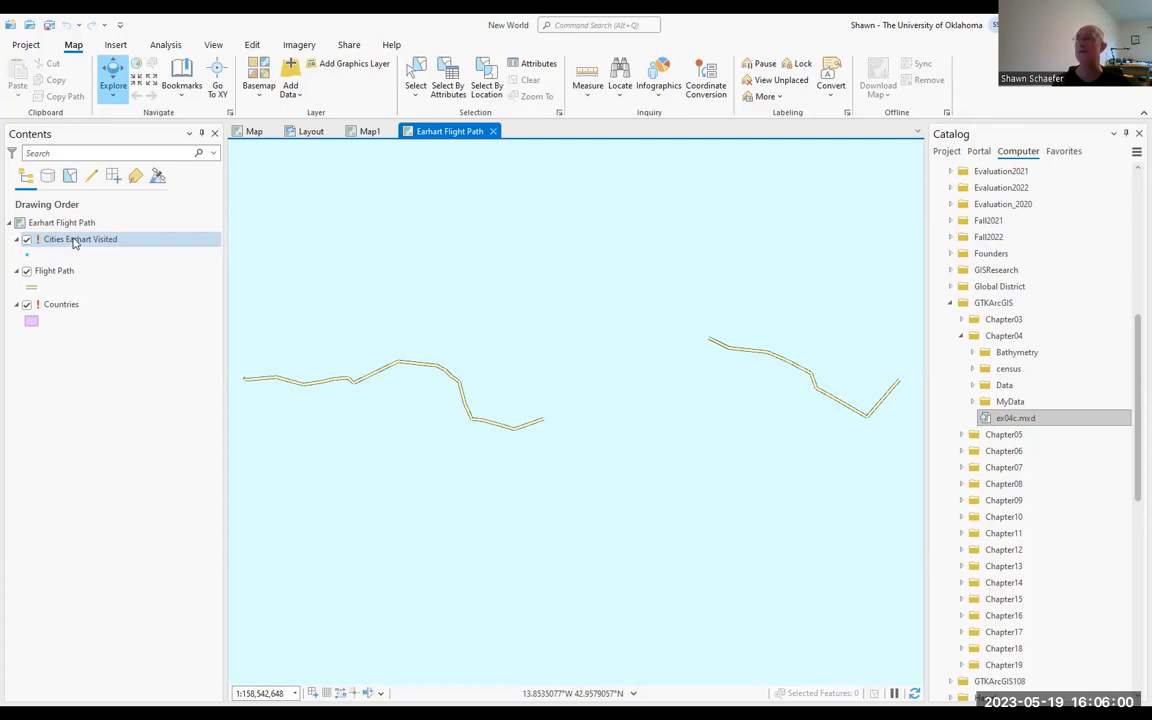
Step: Repair the Cities Earhart Visited layer by setting its data source to cities in Chapter03's worldtest.gdb
right_click(73, 241)
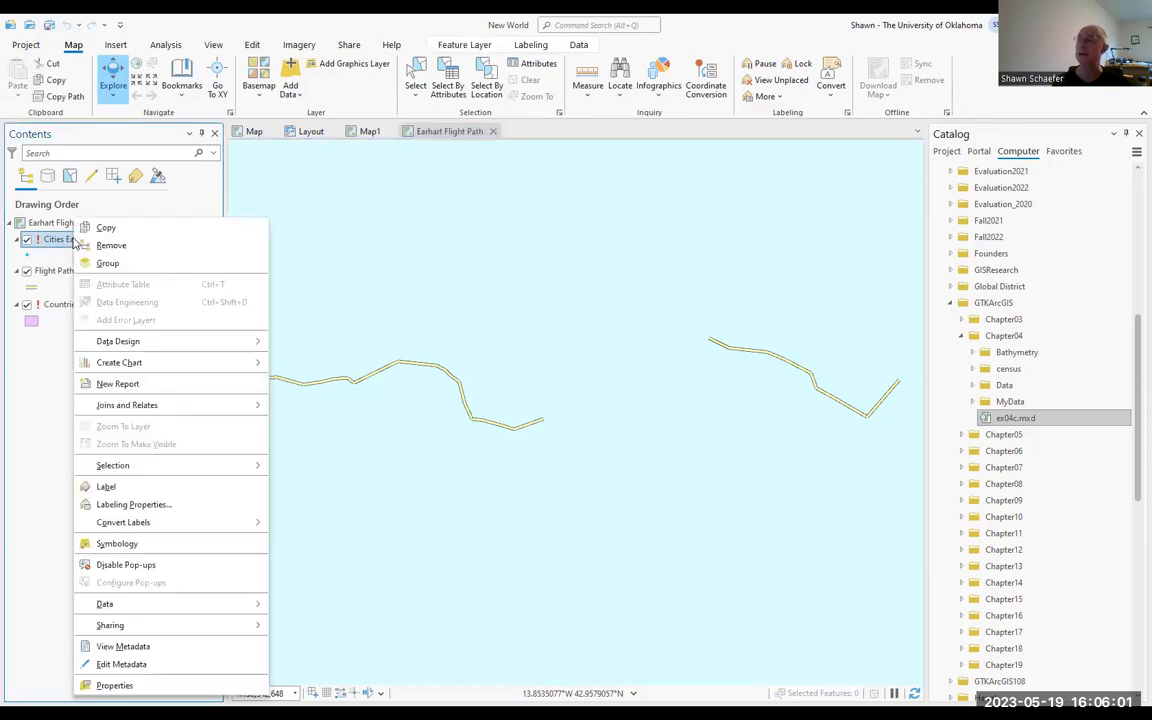
click(114, 685)
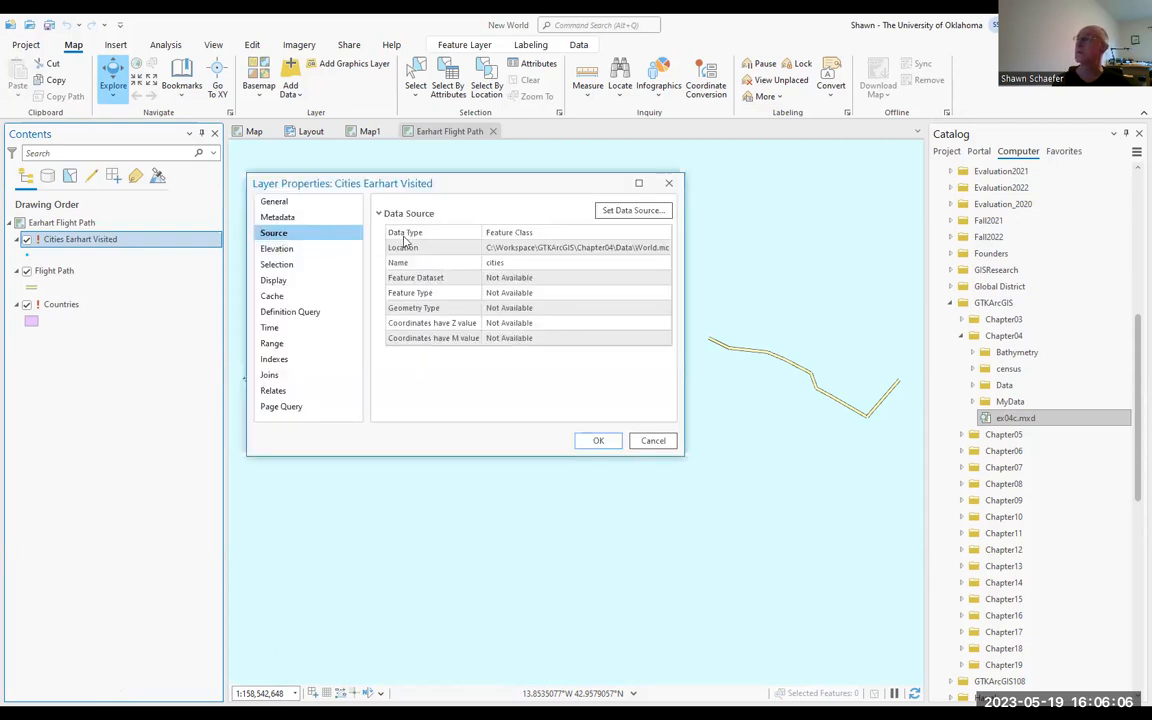
click(632, 215)
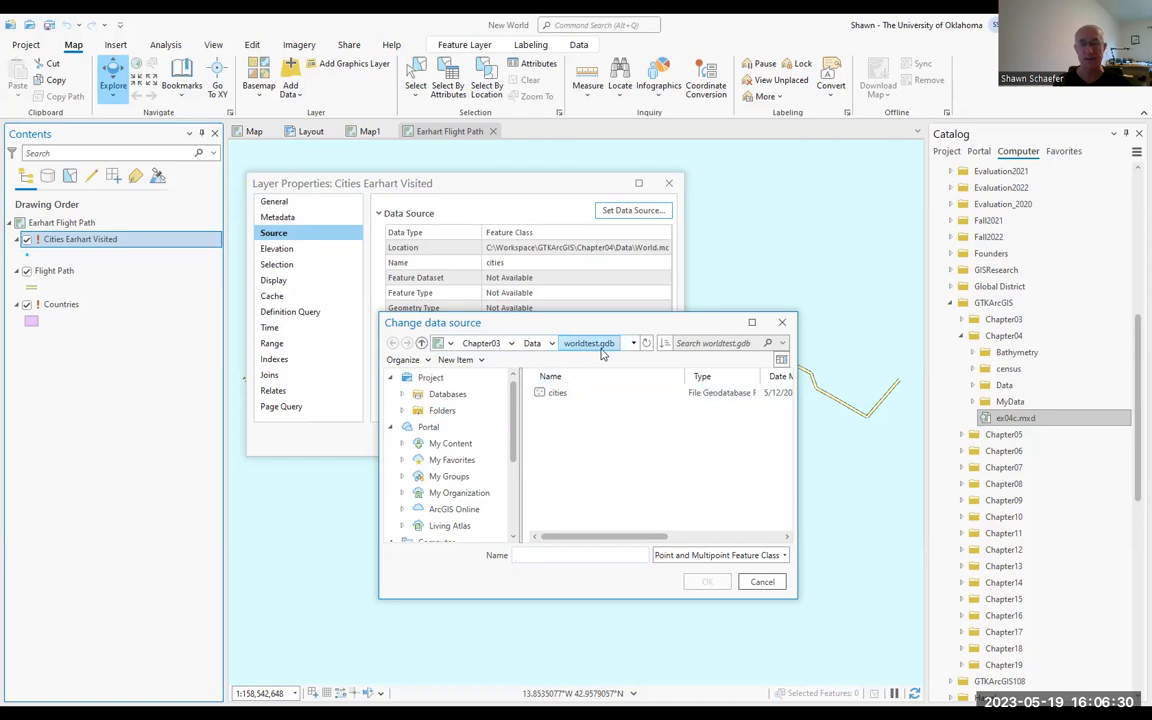
click(558, 394)
click(707, 581)
click(598, 441)
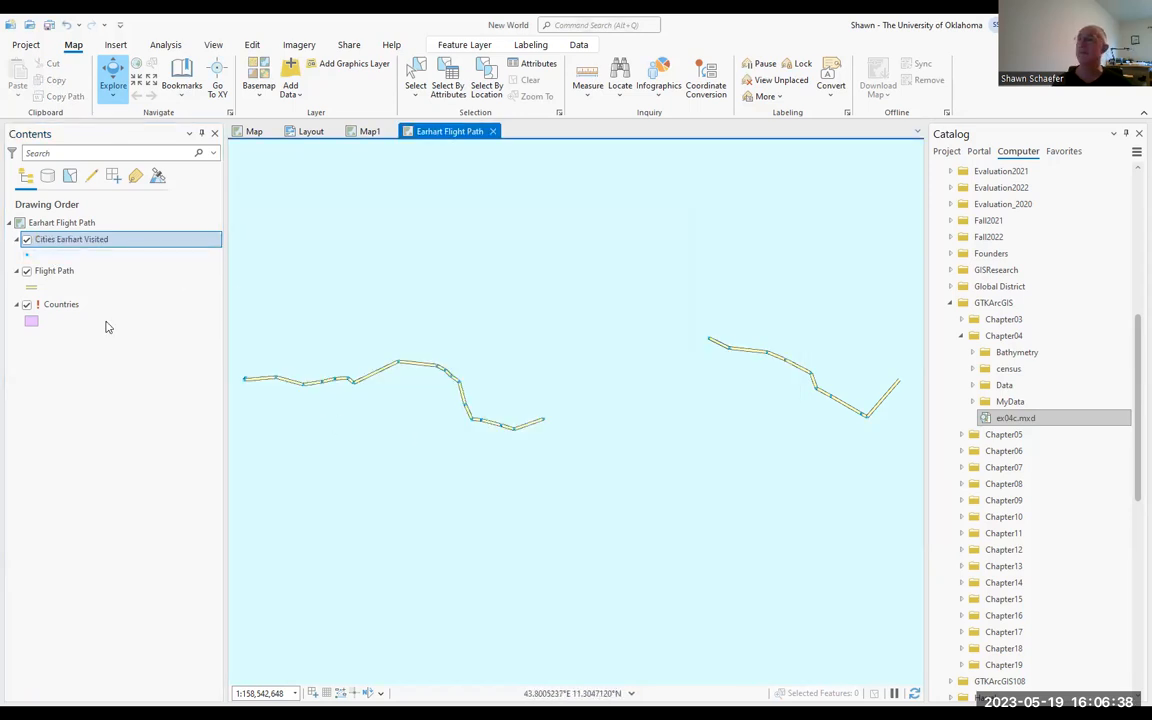
Step: Repair the Countries layer by setting its data source to the countries feature class in Chapter03's worldtest.gdb
click(68, 306)
double_click(68, 306)
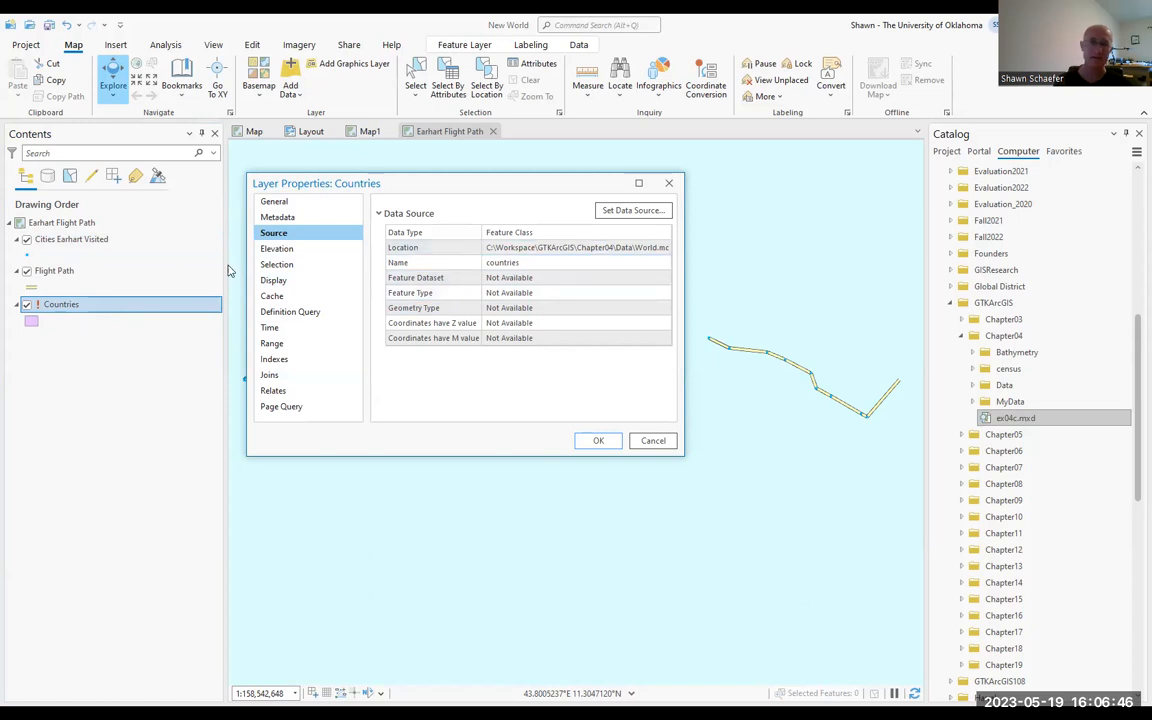
click(618, 212)
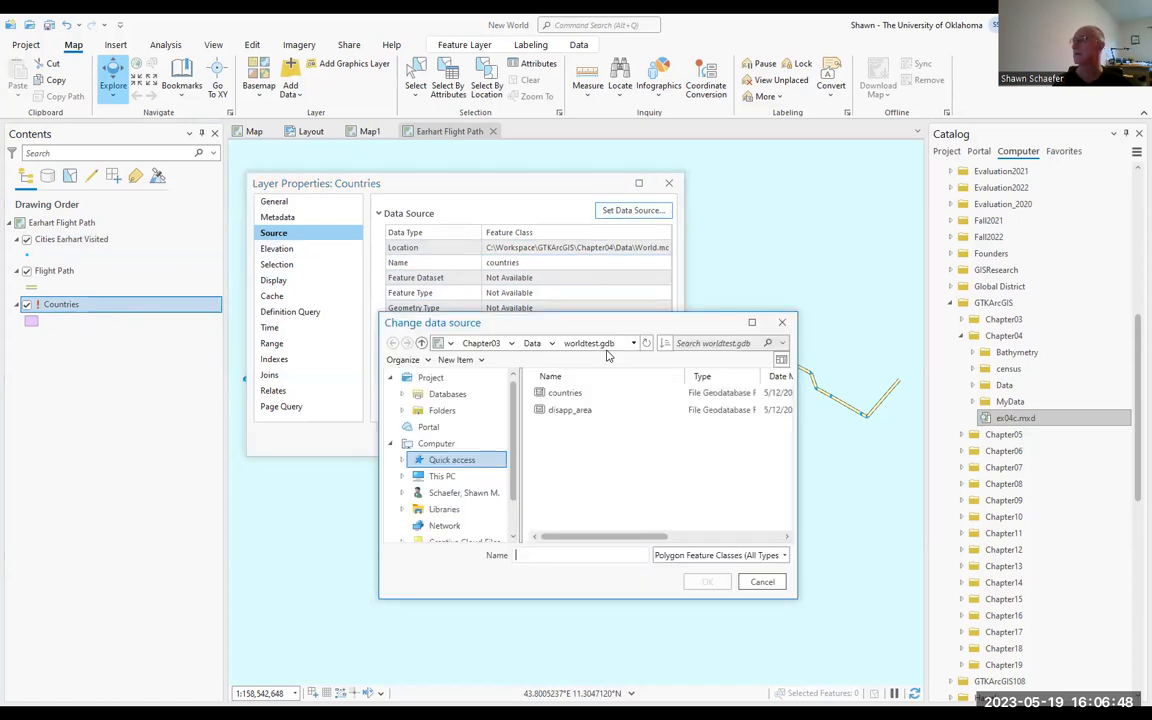
click(575, 394)
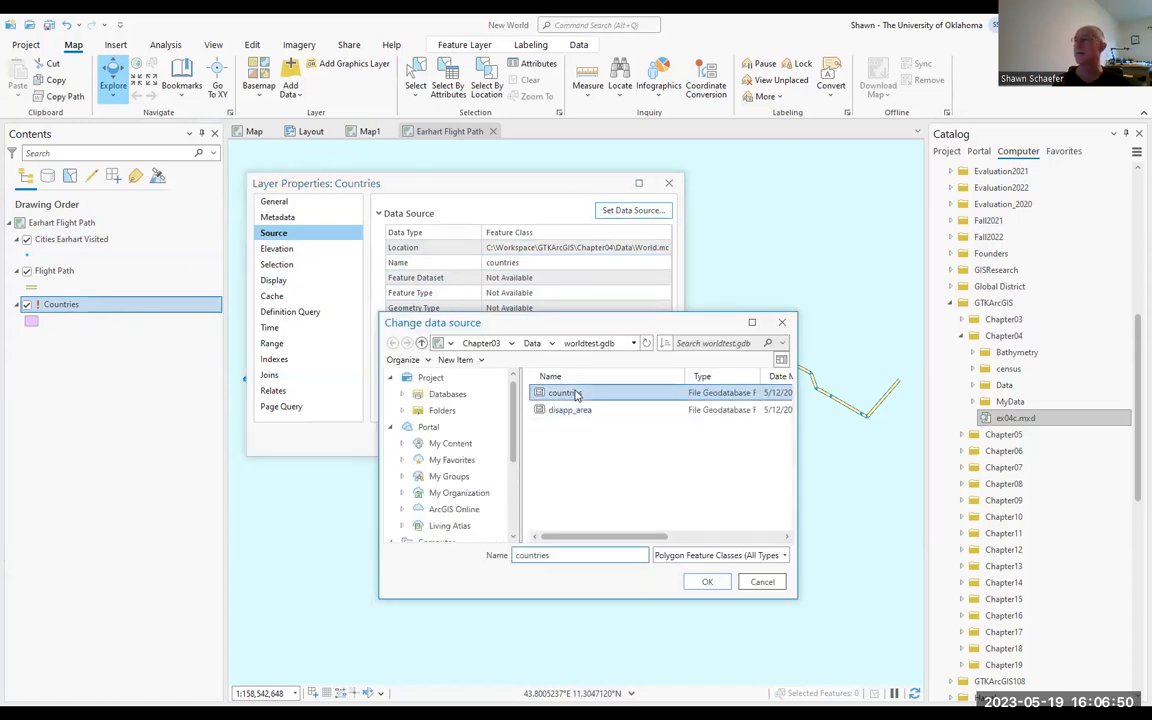
click(703, 581)
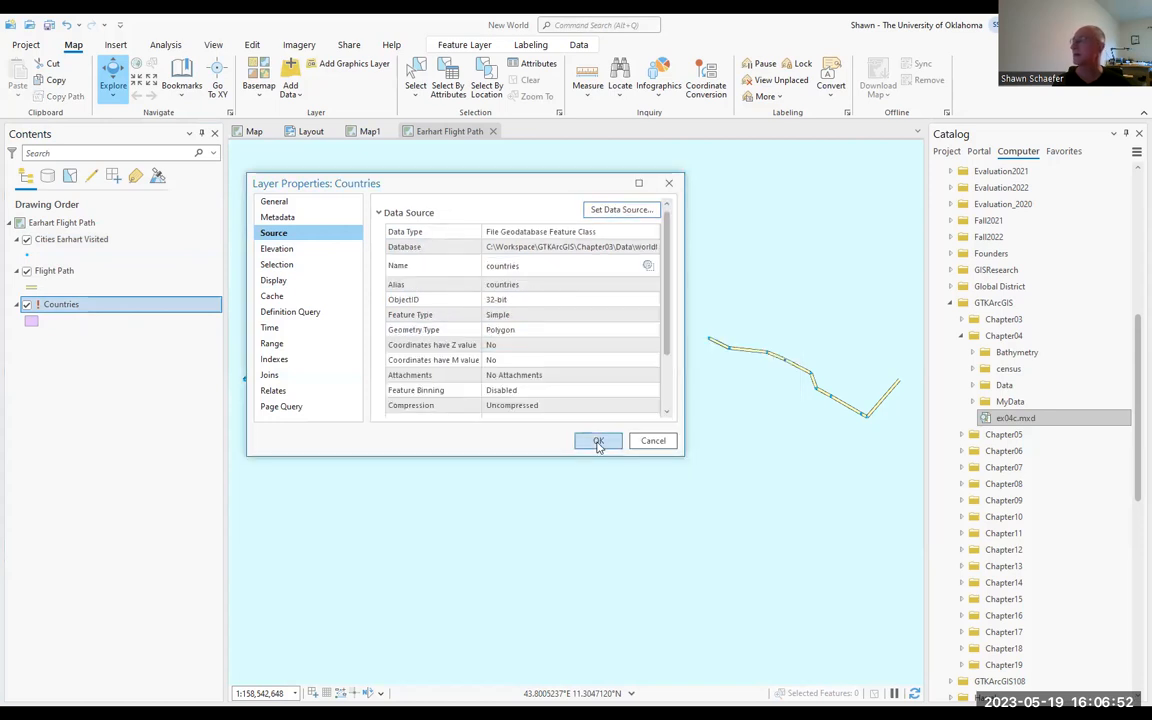
click(598, 442)
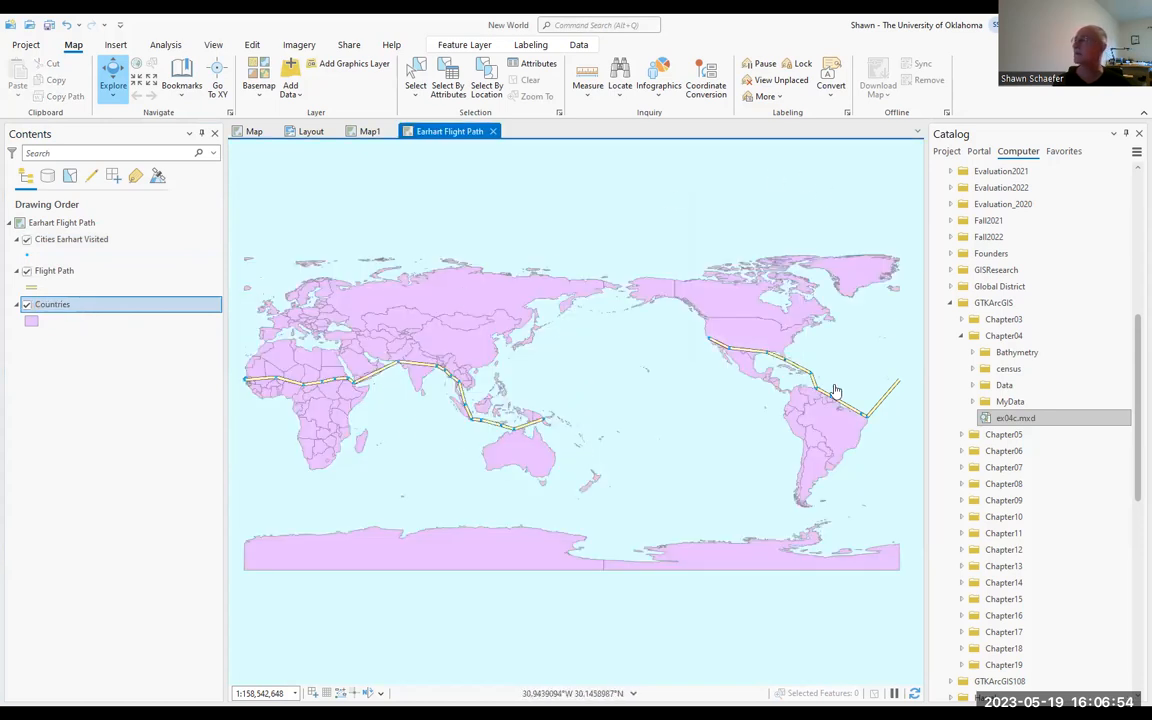
Step: Add flight_diverge.lyr from Chapter04's Data folder as the topmost layer of the Earhart Flight Path map and zoom to it
click(972, 385)
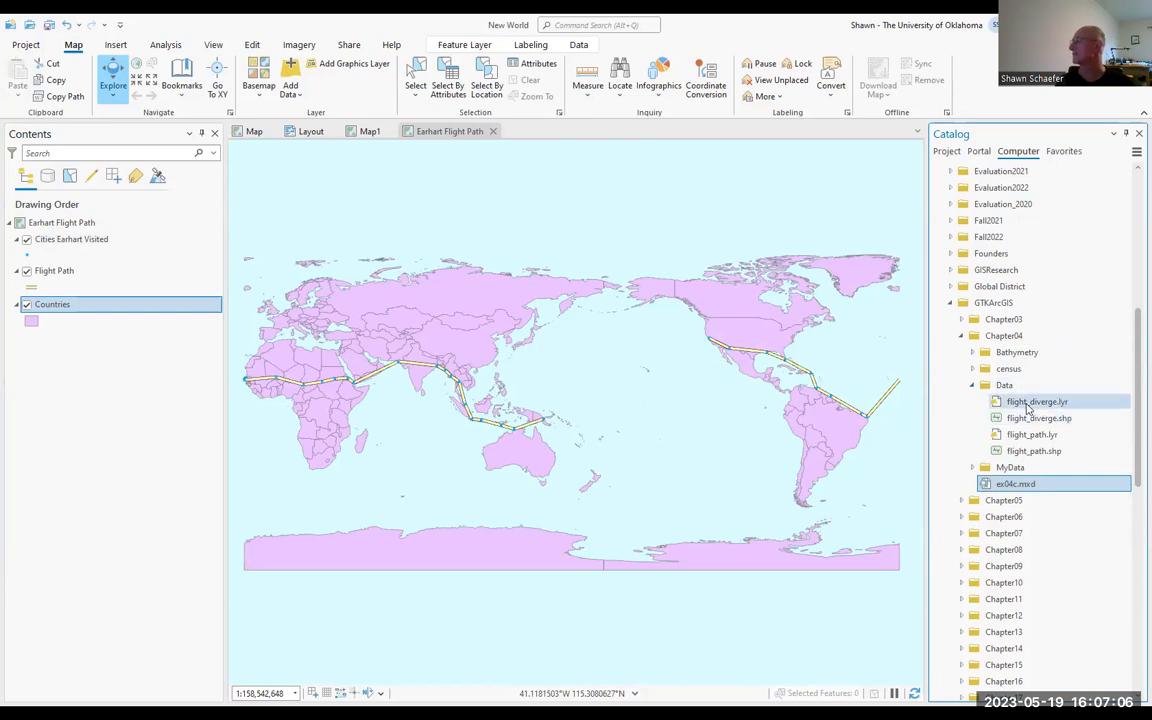
mouse_move(1027, 403)
mouse_down()
mouse_move(80, 355)
mouse_move(57, 223)
mouse_move(99, 232)
mouse_up()
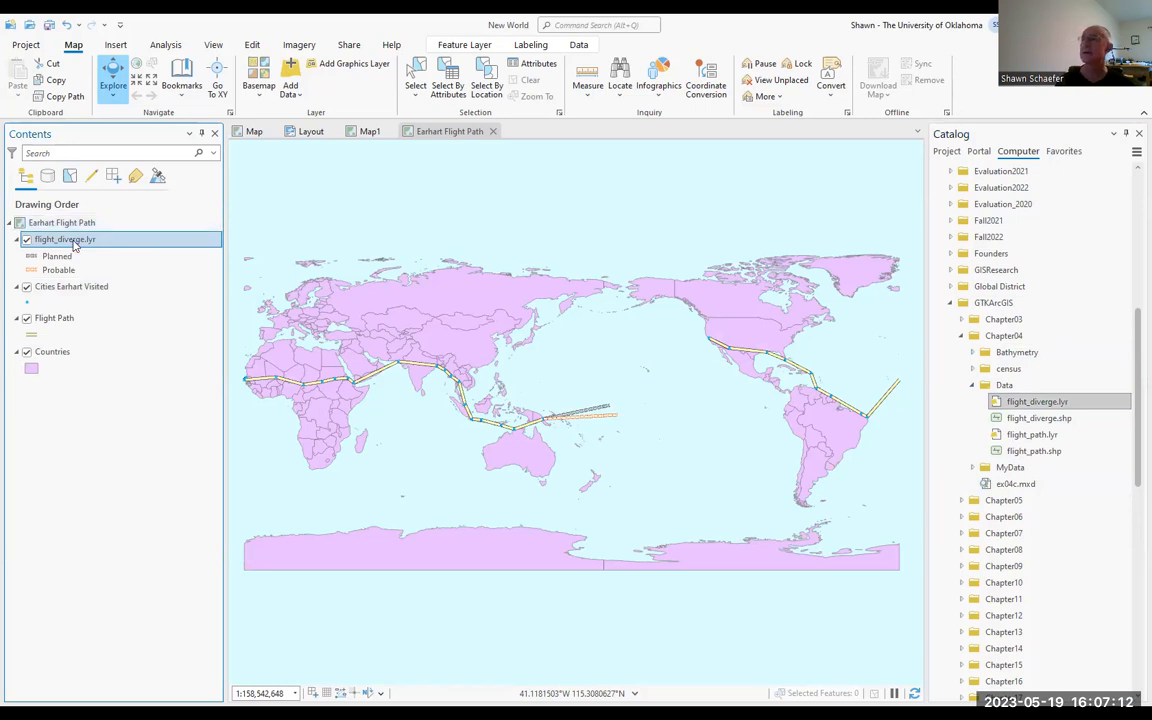
right_click(72, 245)
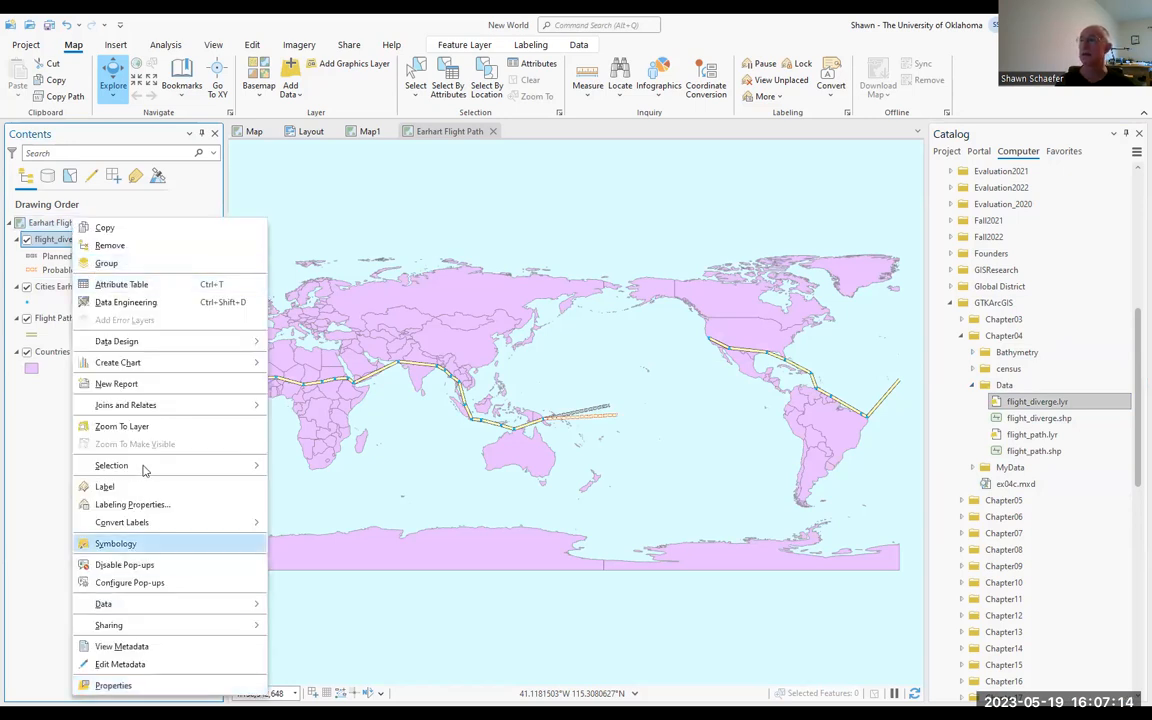
click(122, 426)
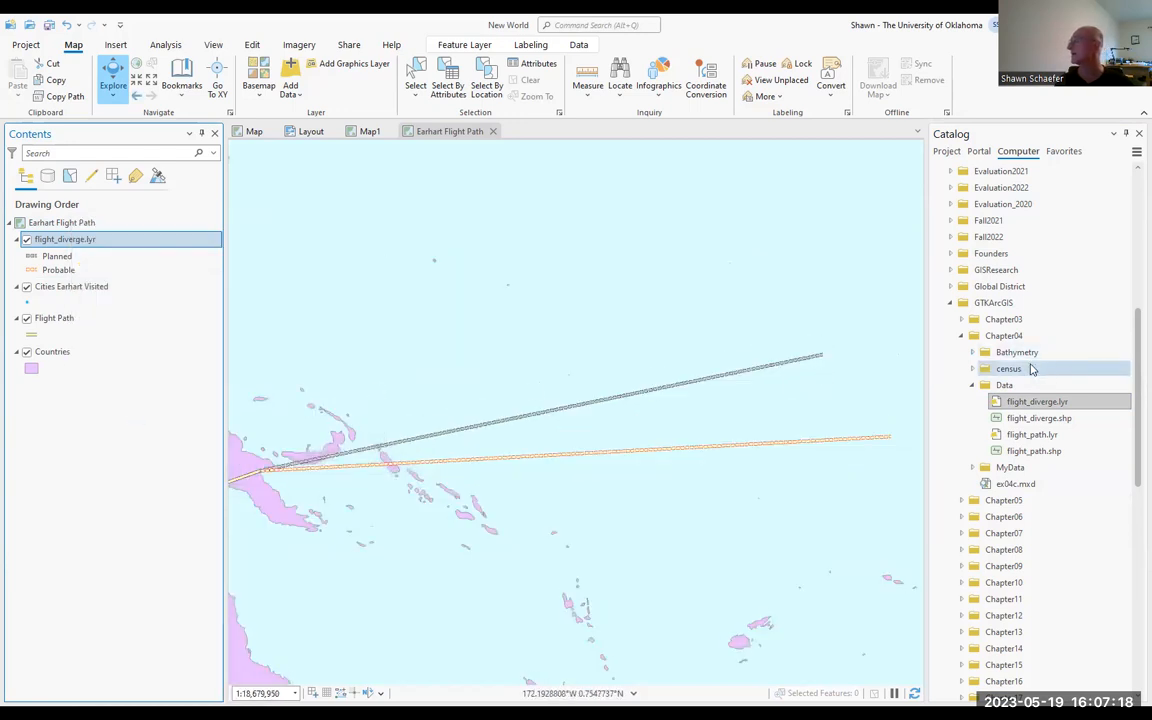
Step: View the metadata of seafloor.lyr and seafloor.tif in Chapter04's Bathymetry folder
click(989, 355)
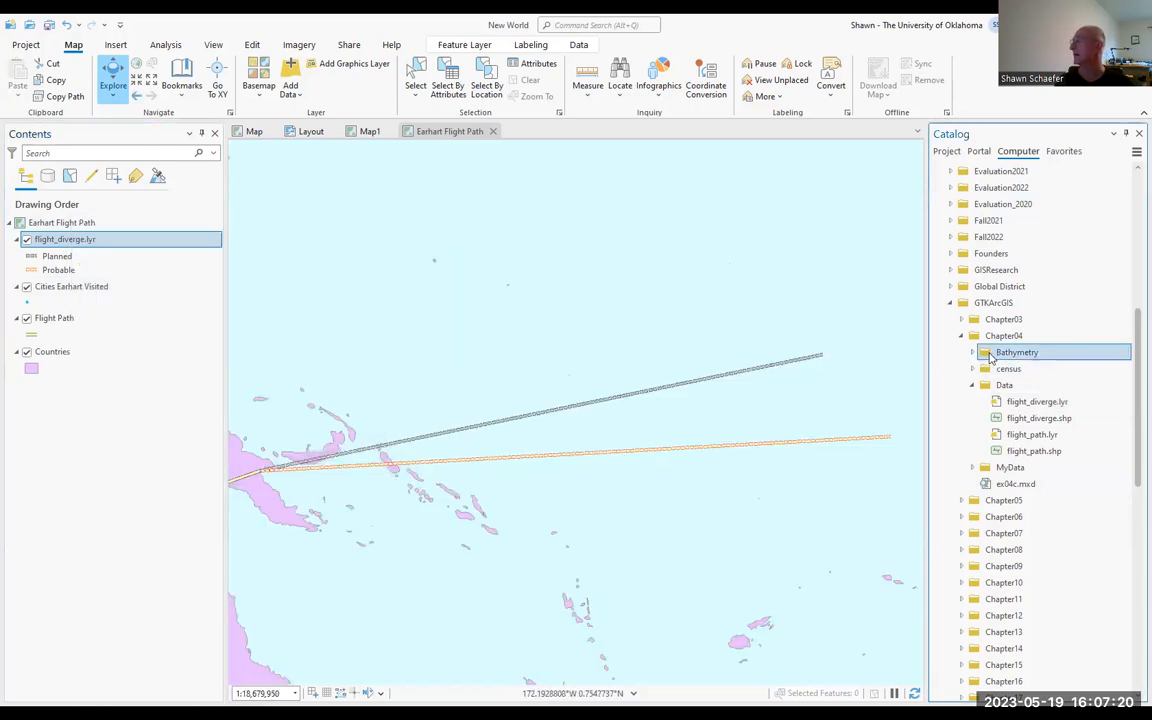
double_click(989, 354)
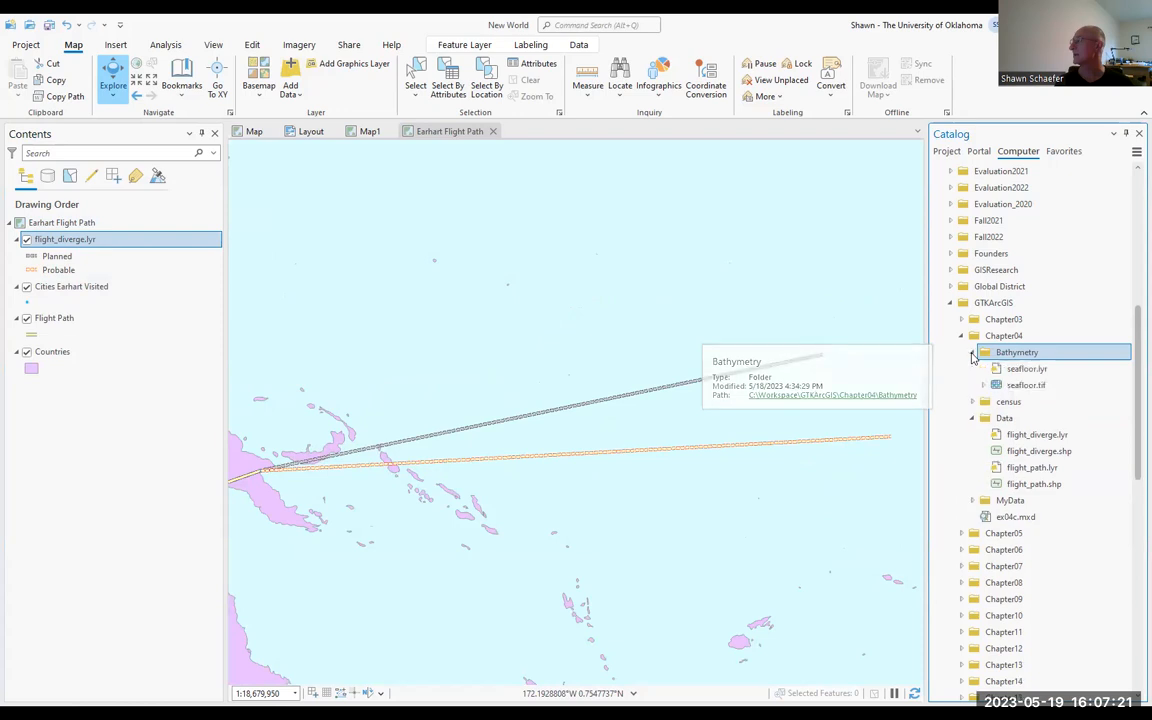
click(1030, 370)
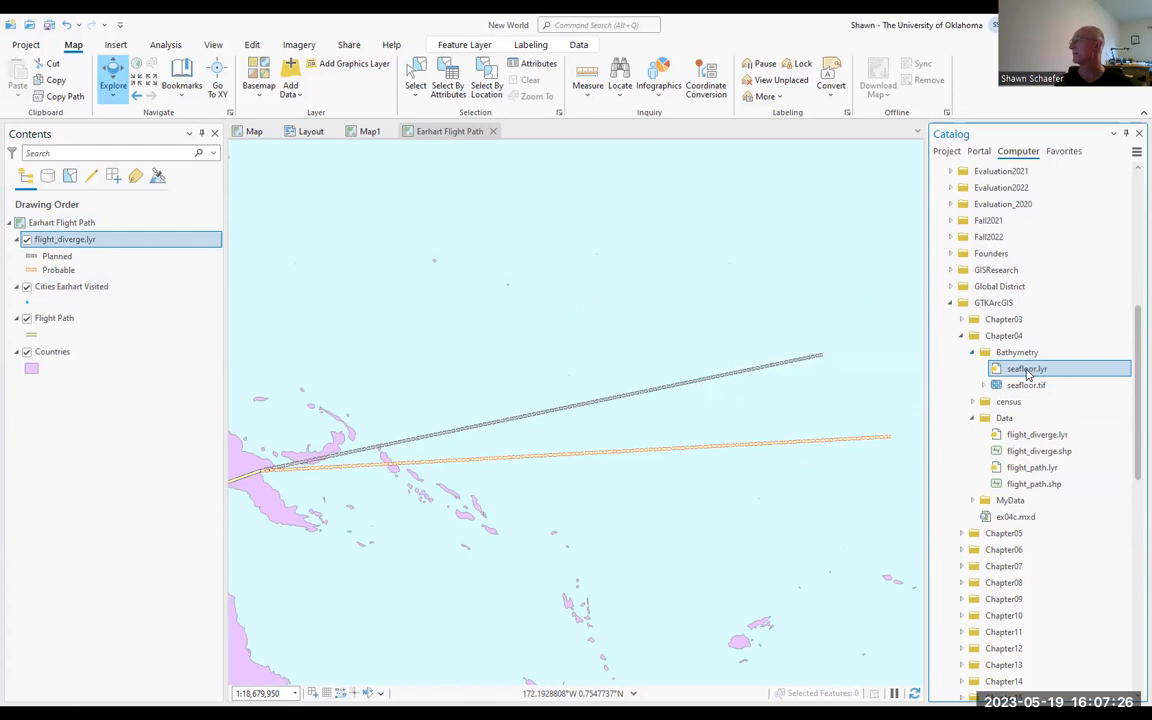
right_click(1026, 370)
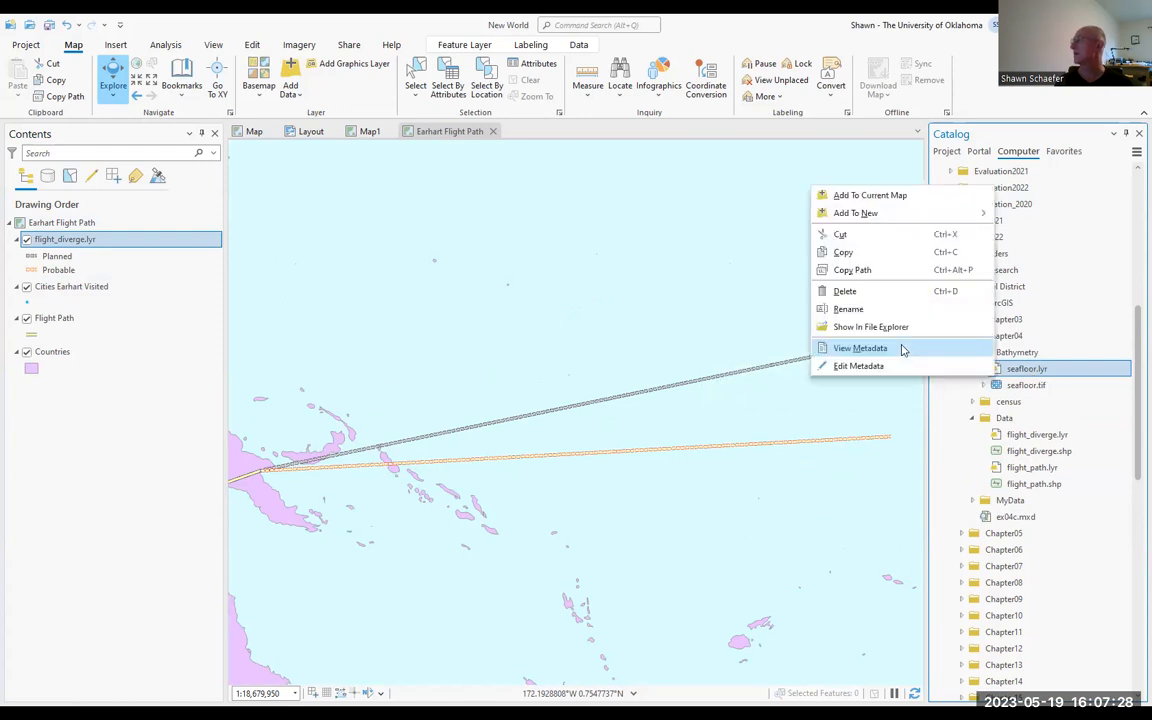
click(899, 350)
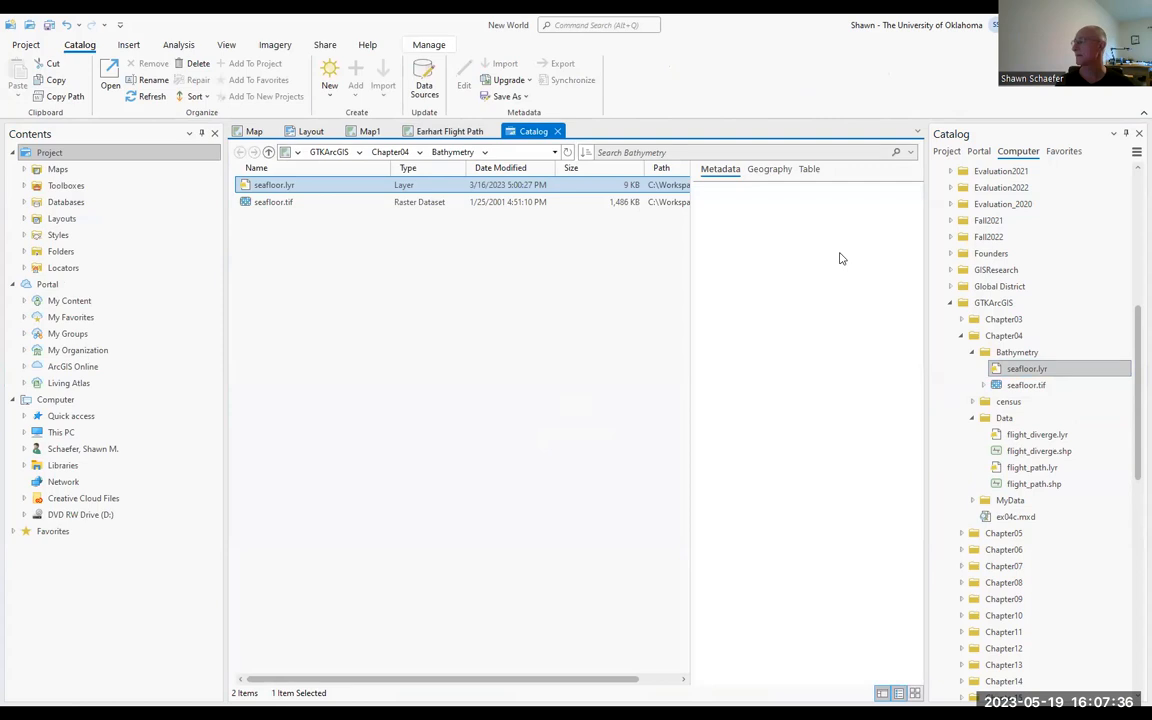
click(722, 171)
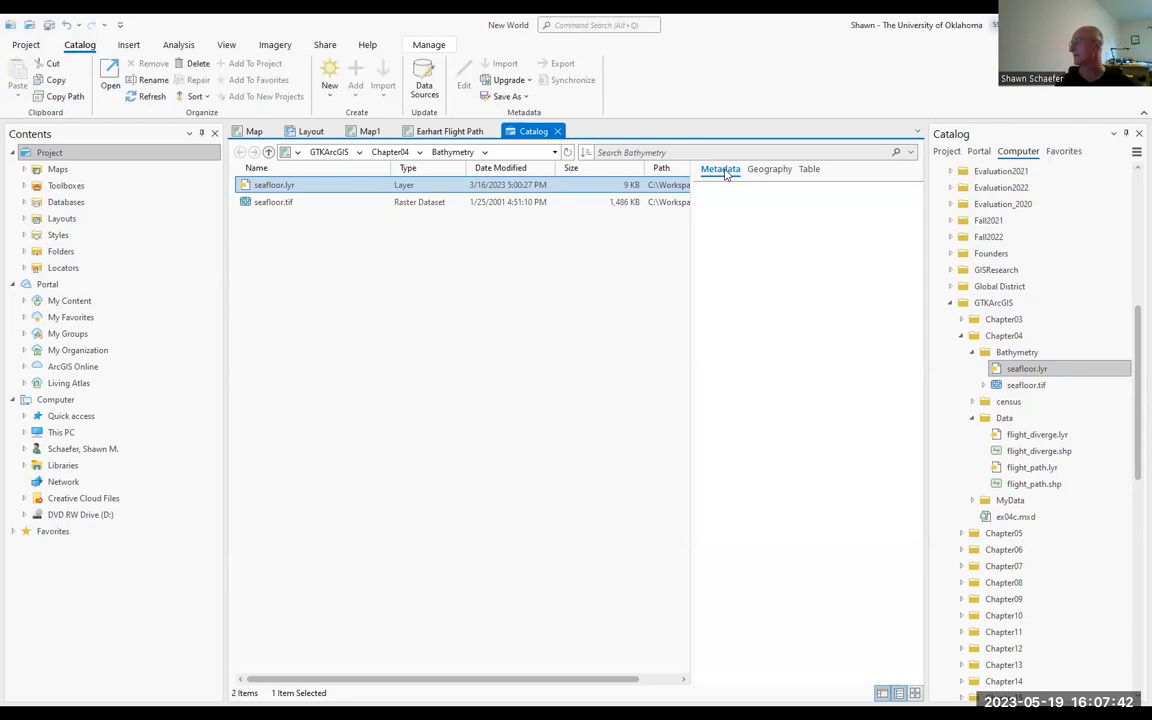
click(283, 202)
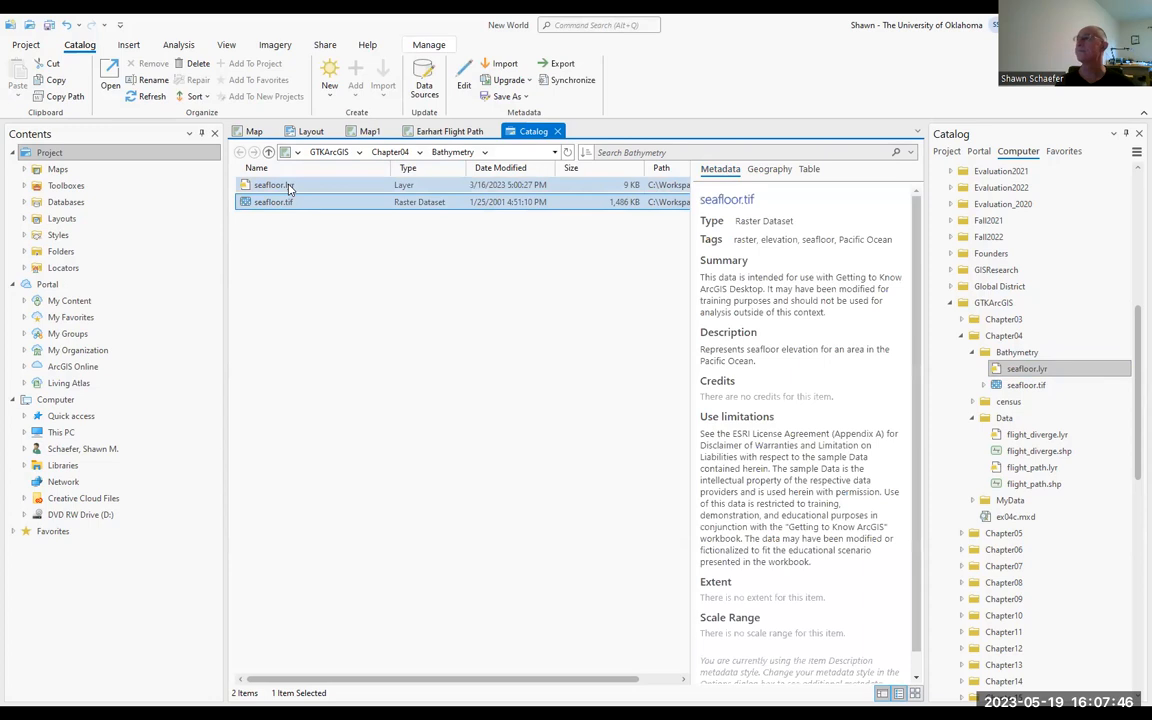
click(287, 186)
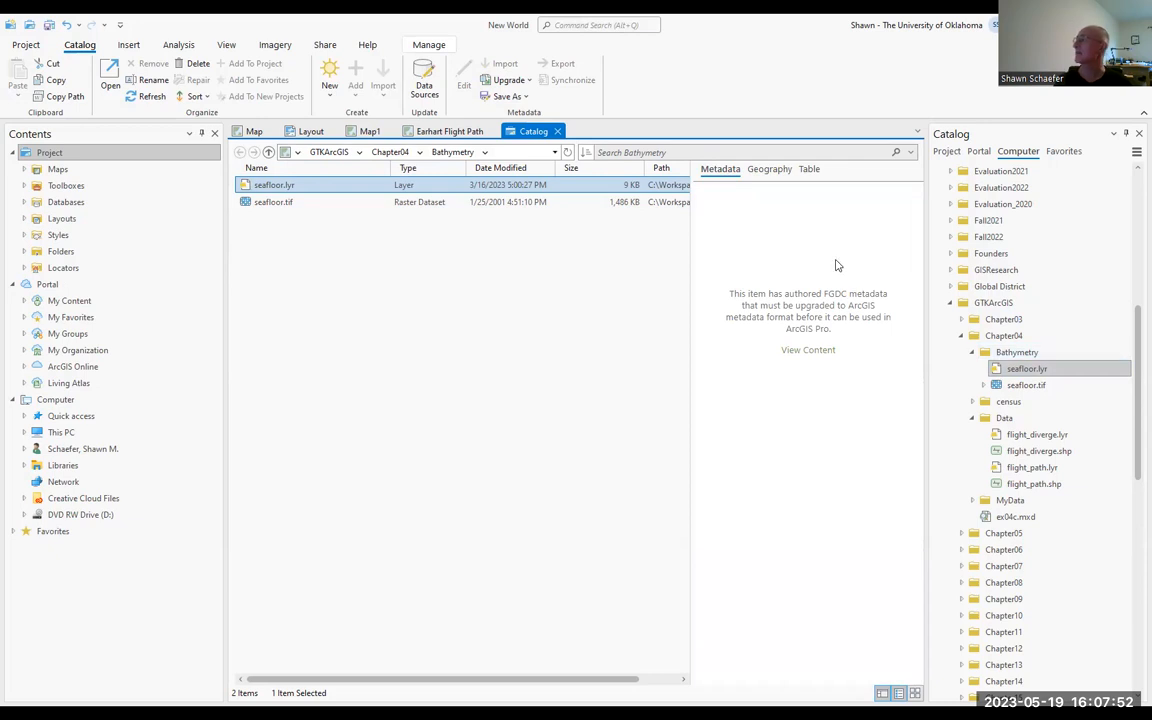
Step: Upgrade the FGDC CSDGM metadata of seafloor.lyr to the ArcGIS metadata format
click(806, 352)
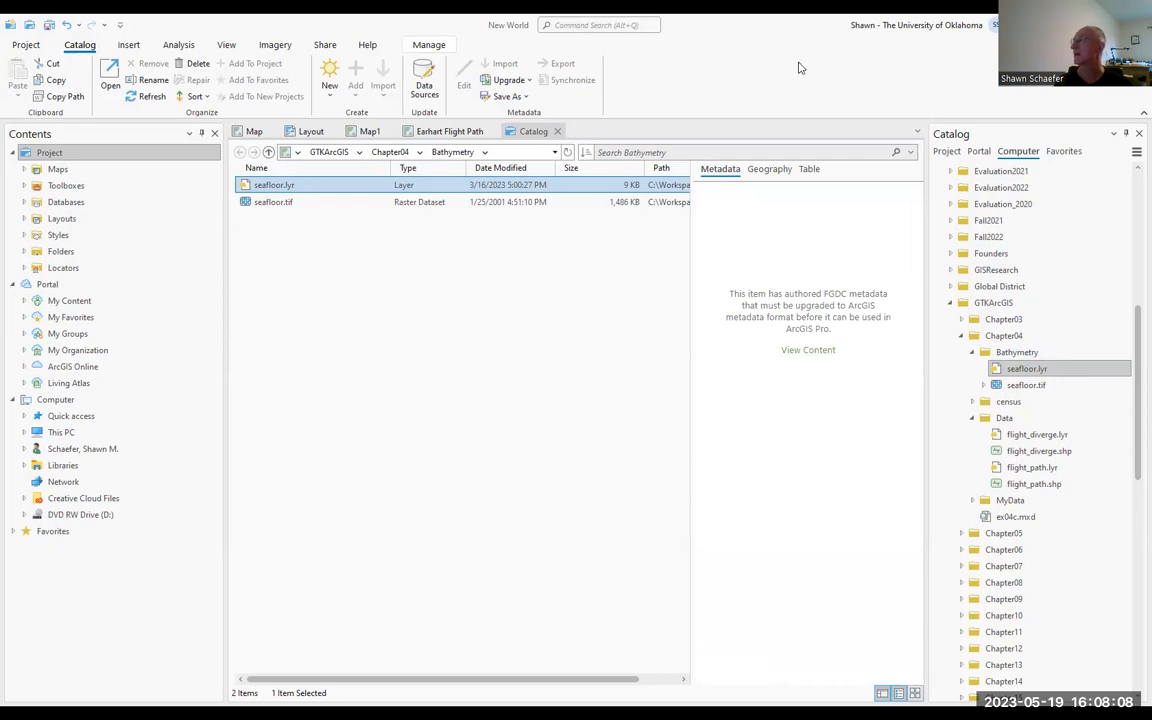
click(534, 132)
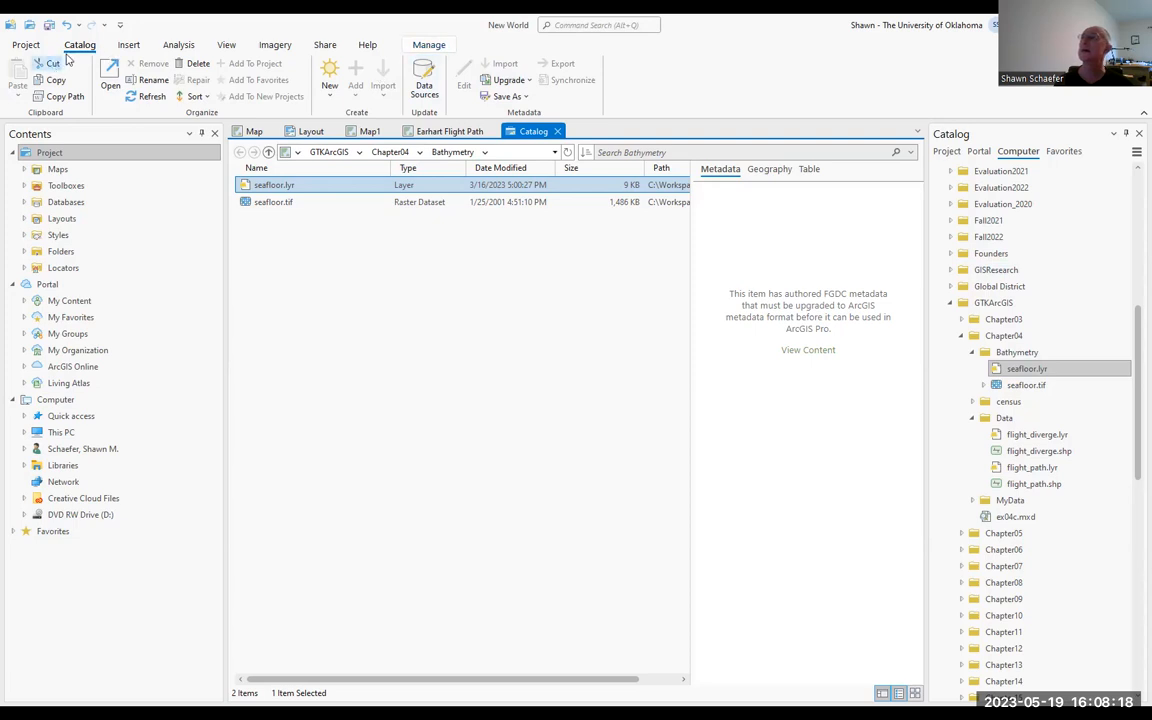
click(530, 82)
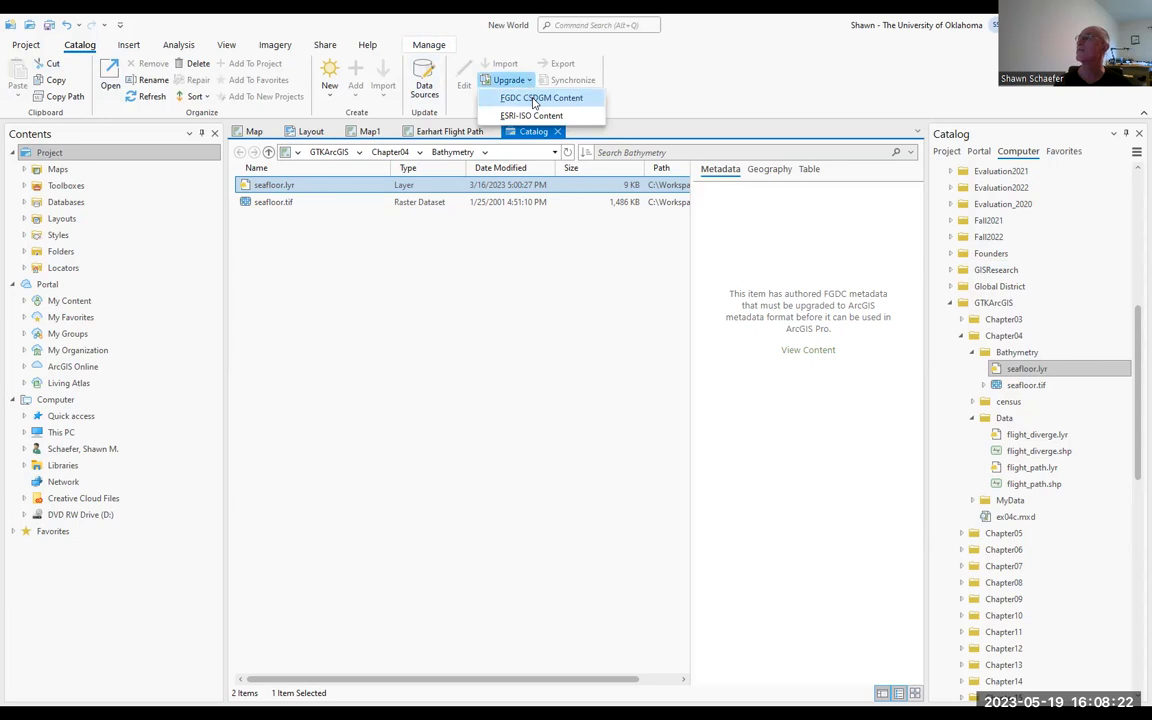
click(533, 99)
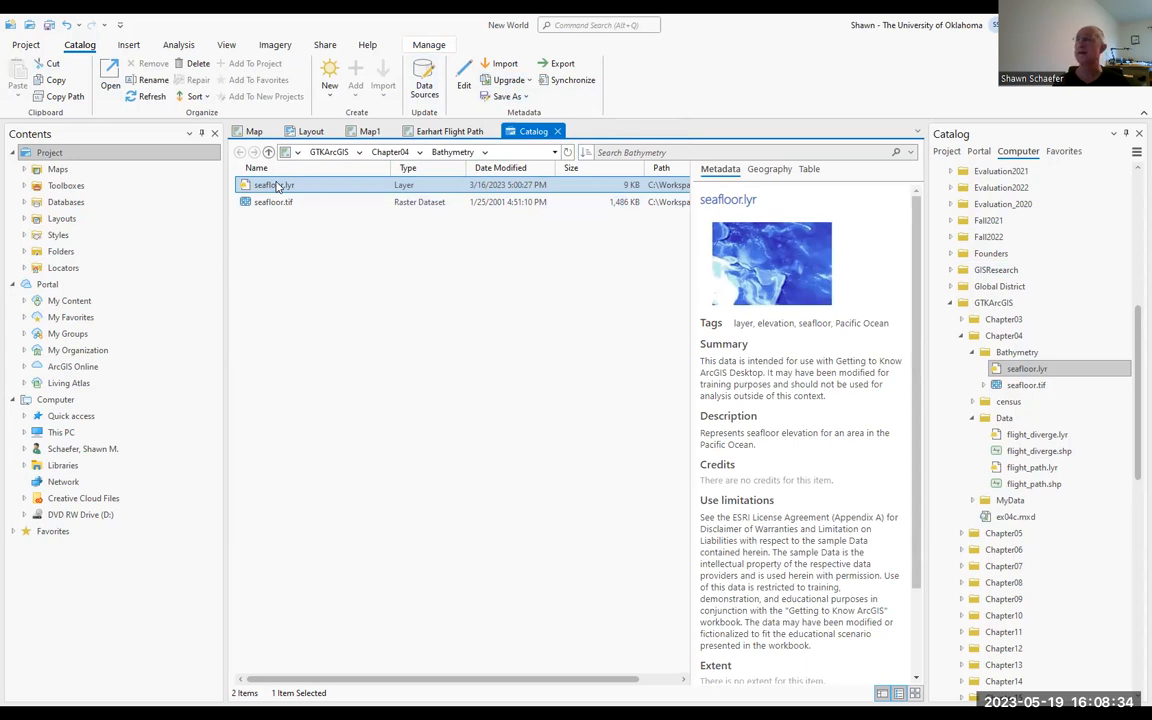
Step: Close the catalog view and add seafloor.lyr from Chapter04's Bathymetry folder below the Countries layer of the Earhart Flight Path map
click(558, 132)
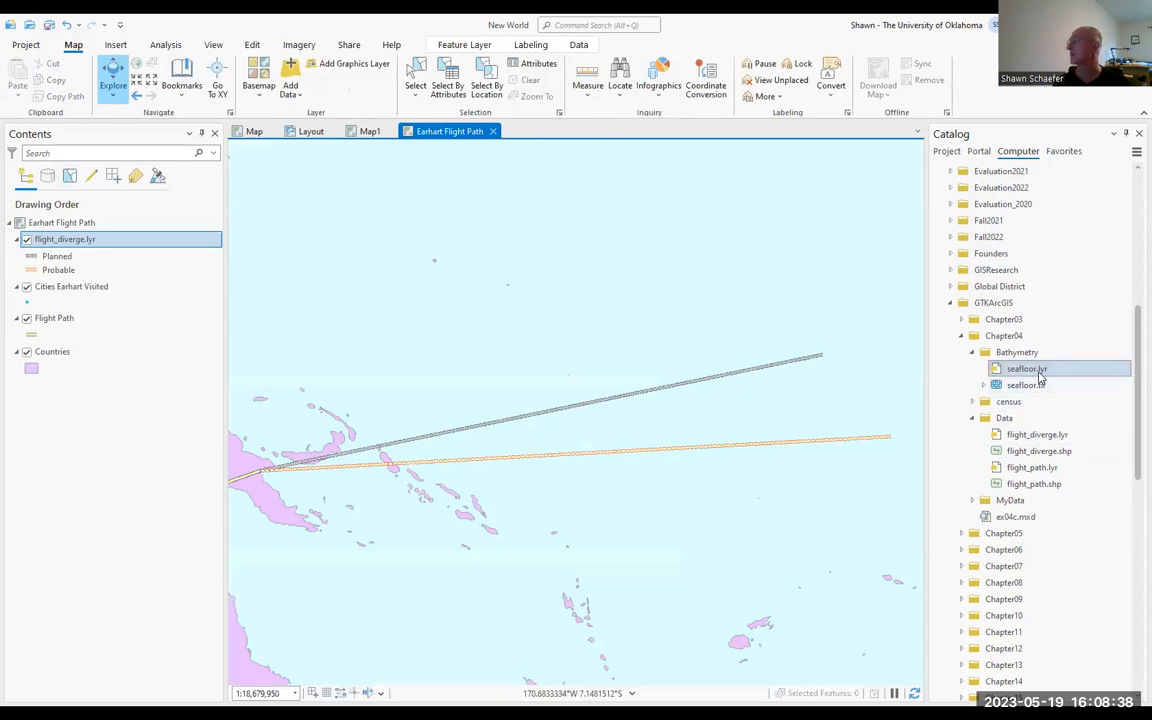
mouse_move(1040, 378)
mouse_down()
mouse_move(249, 247)
mouse_move(111, 350)
mouse_move(89, 382)
mouse_up()
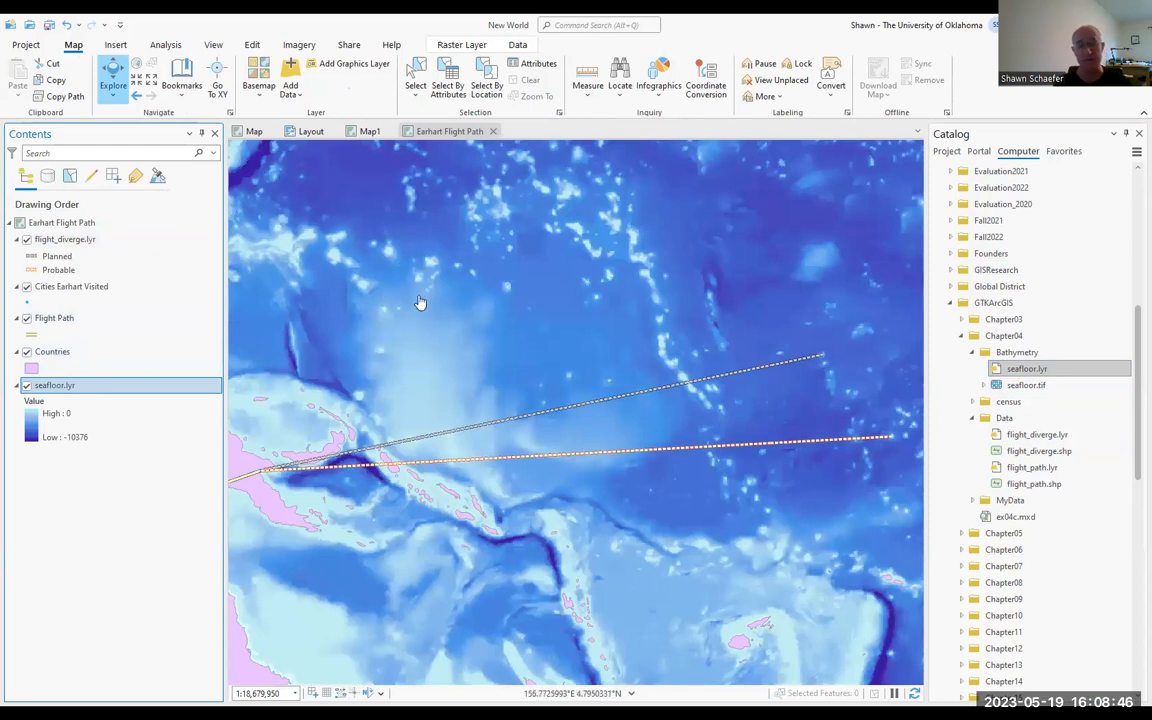
Step: Identify the seafloor.lyr pixel values at two ocean locations, north and south of the flight paths
click(717, 297)
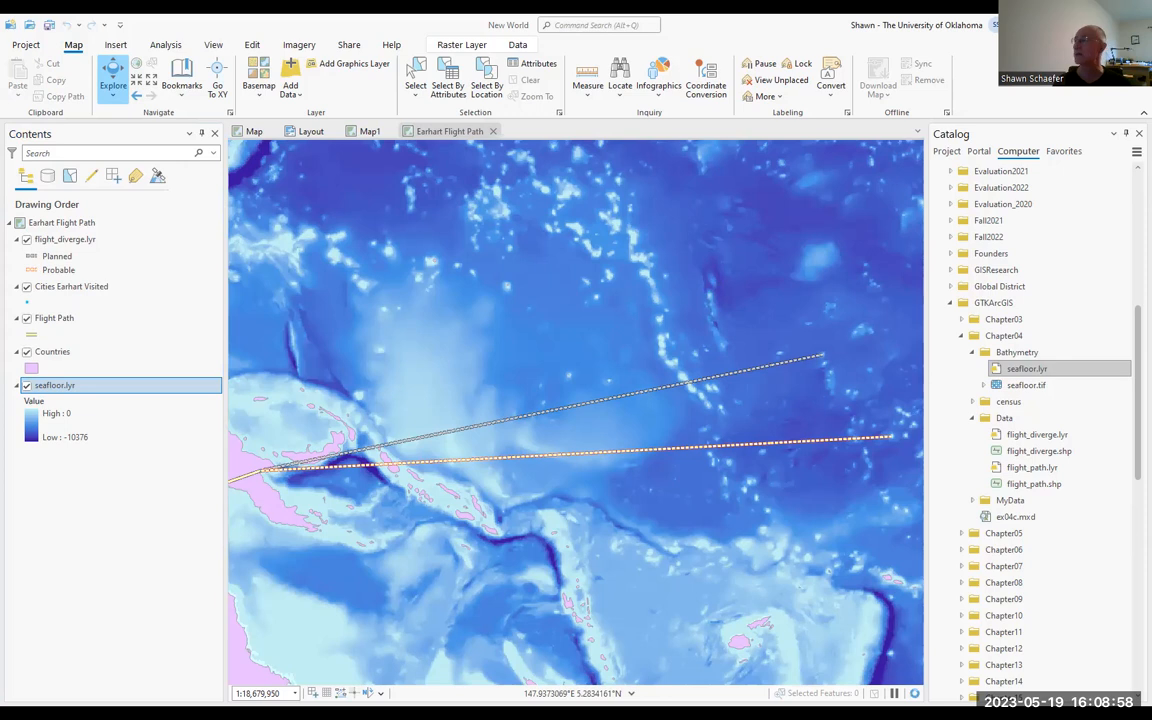
drag(0, 240, 290, 240)
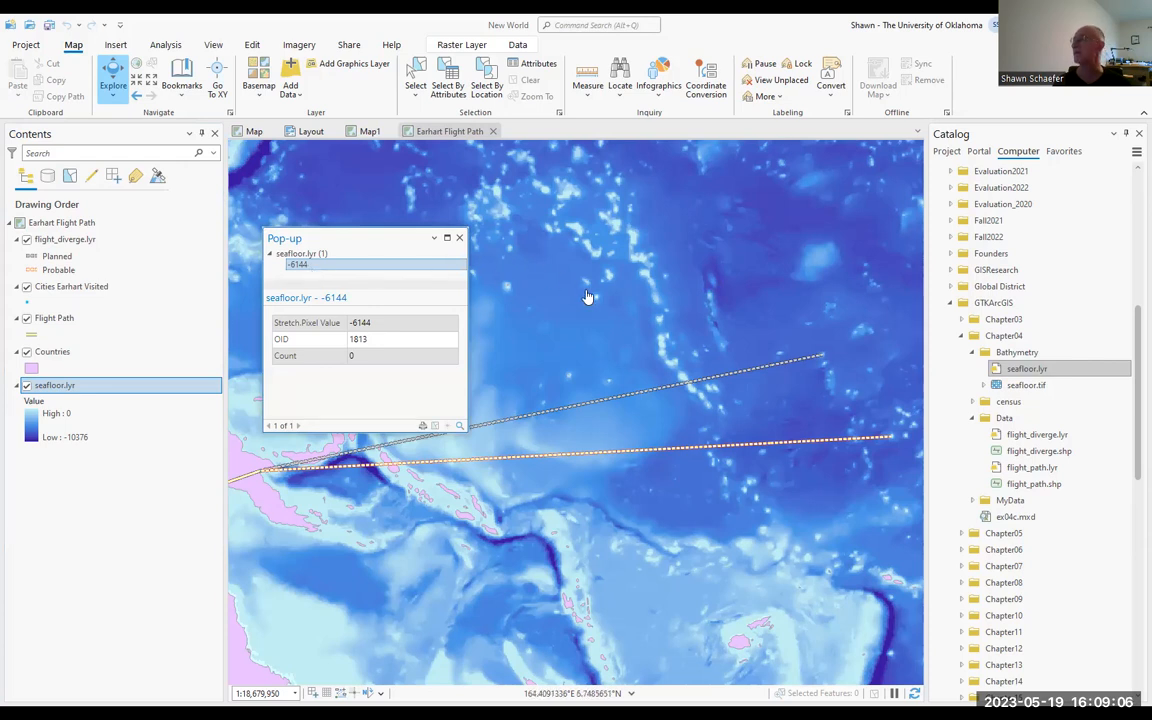
click(556, 526)
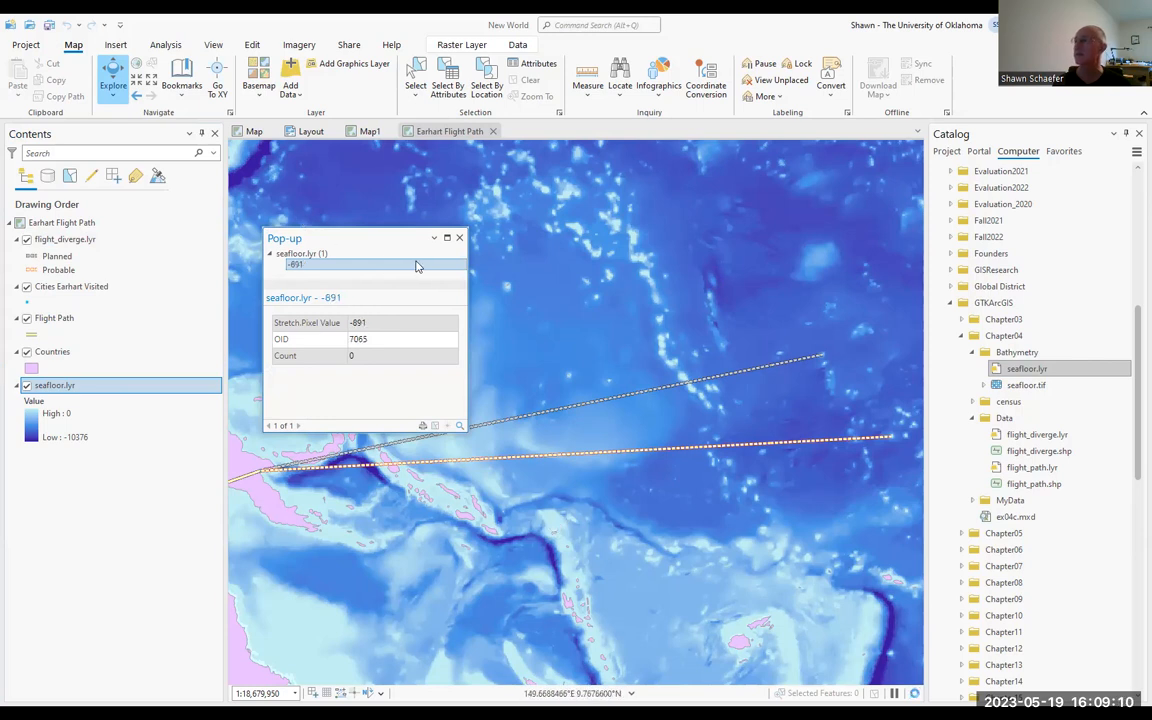
Step: Identify Papua New Guinea on the map, read through its Countries attributes, and close the pop-up
click(272, 503)
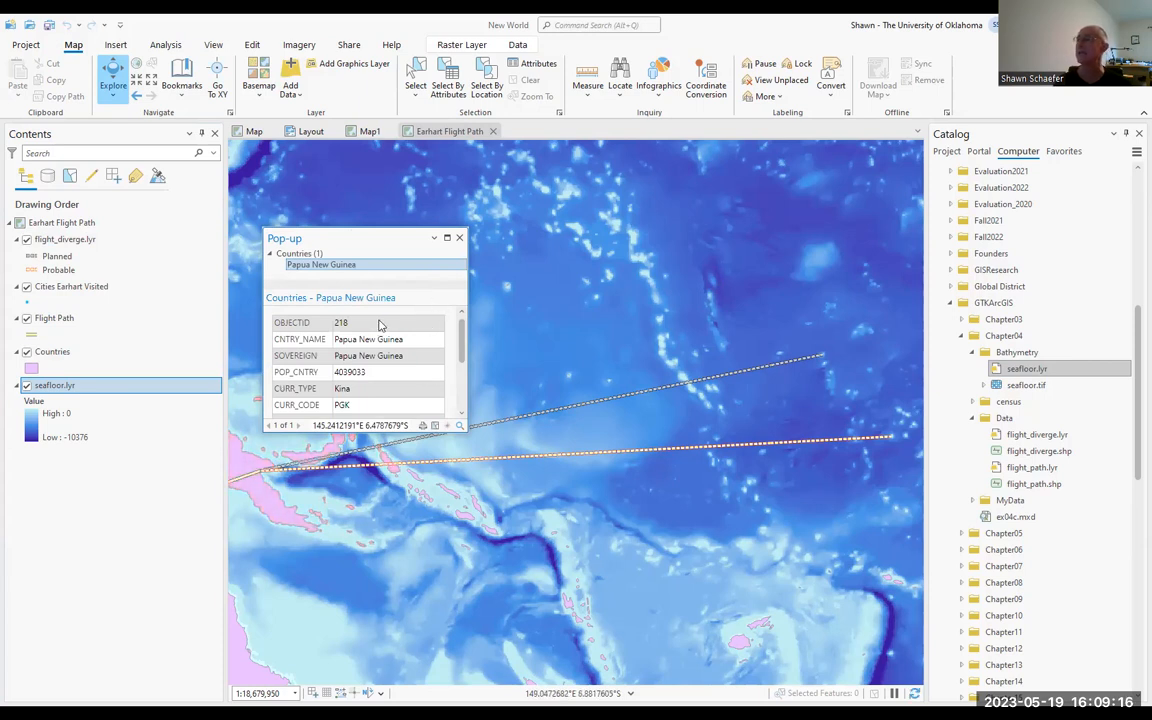
scroll(386, 340, down, 6)
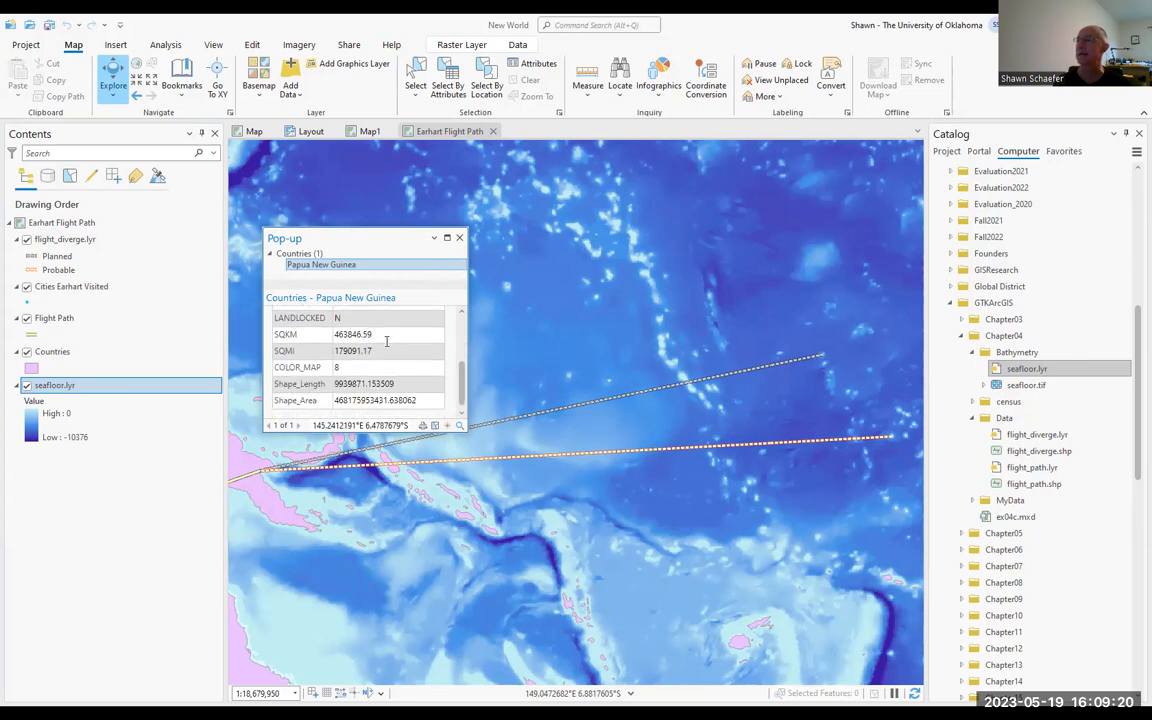
scroll(386, 340, up, 6)
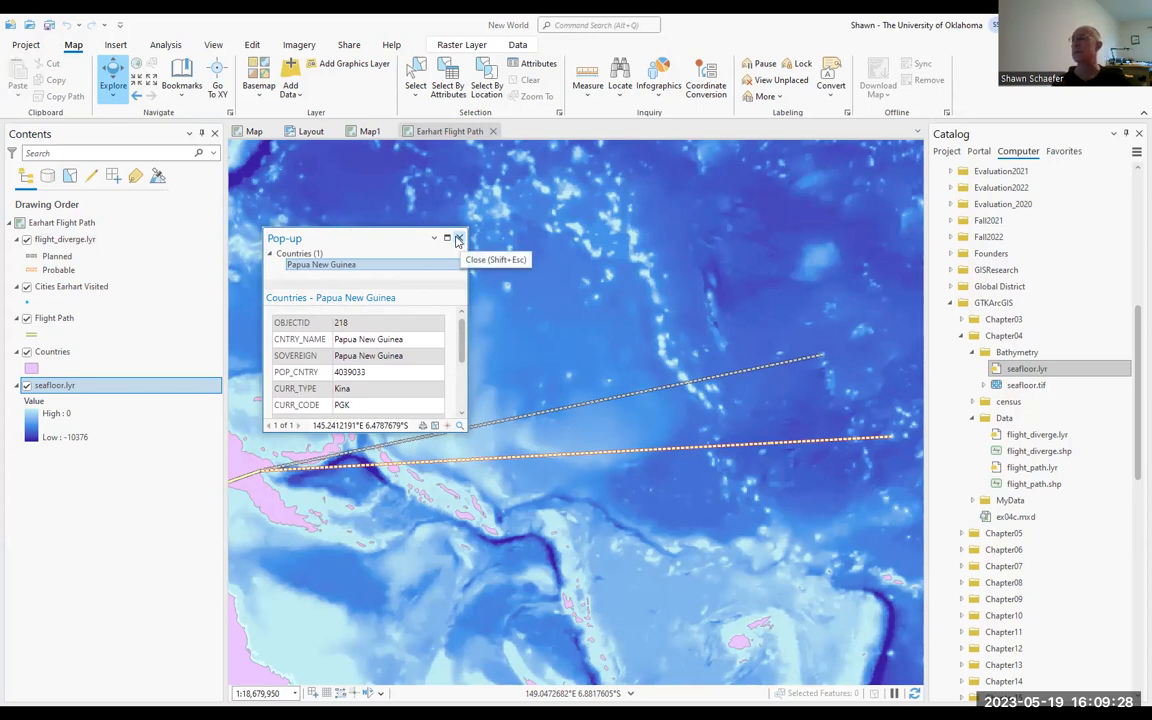
click(281, 255)
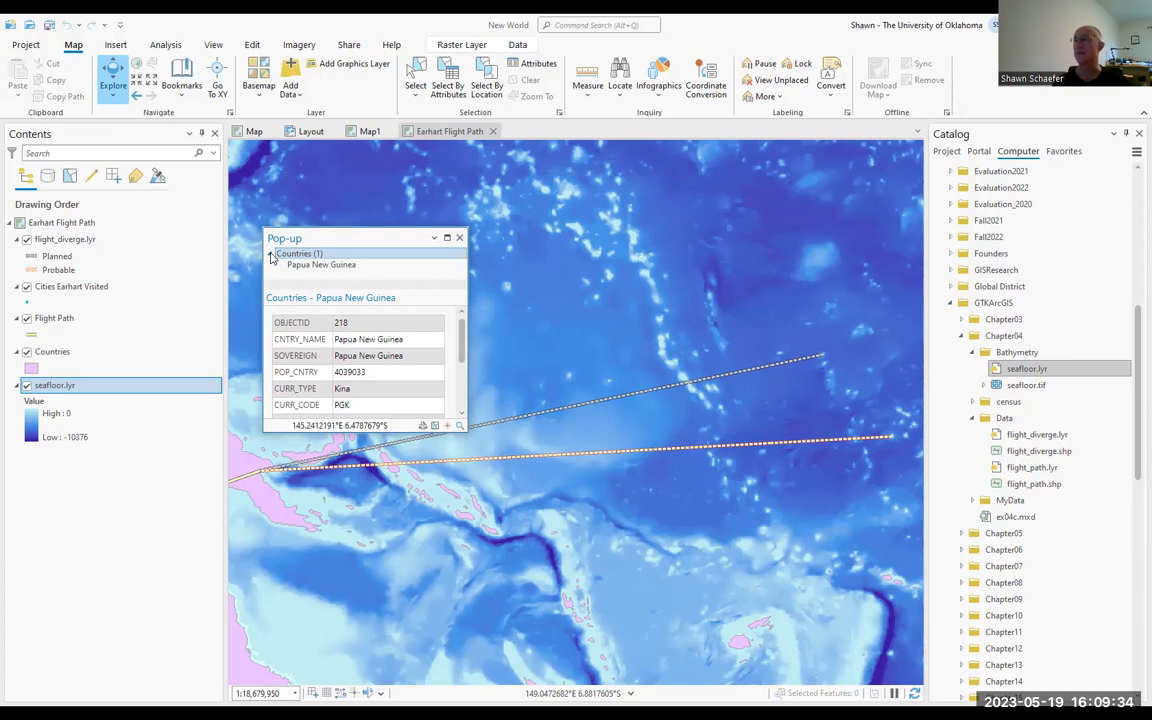
click(459, 238)
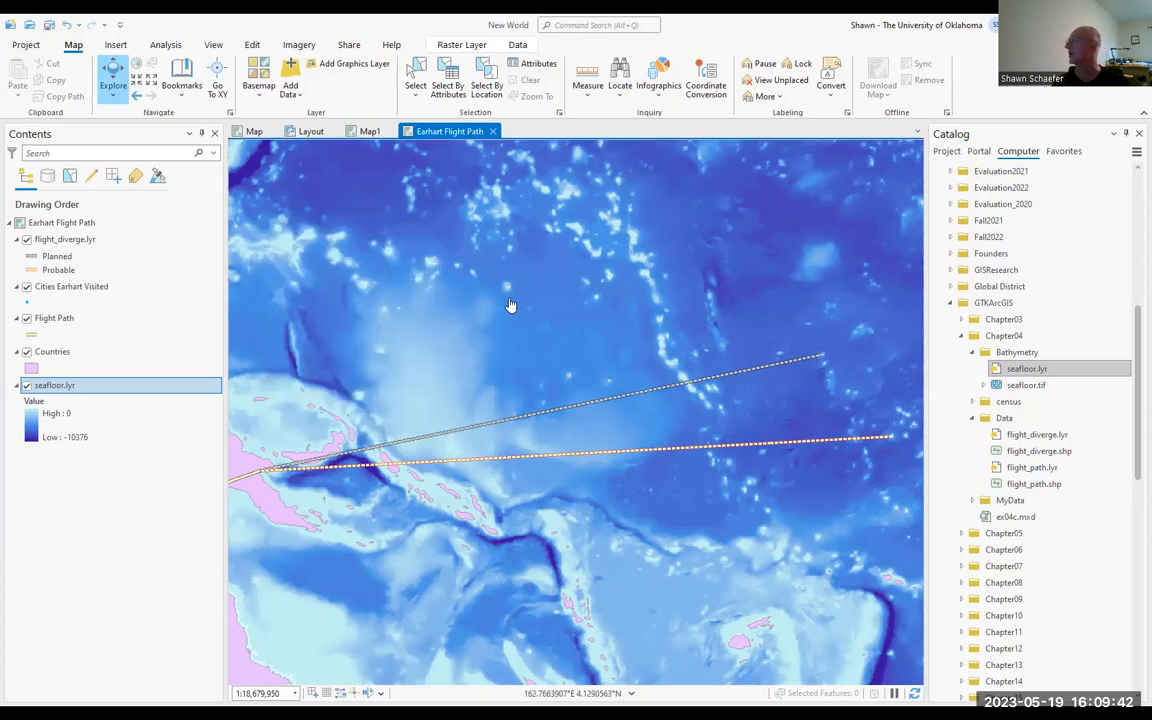
Step: Examine the raster information and statistics of the seafloor.lyr layer's source, leaving its properties unchanged
click(67, 390)
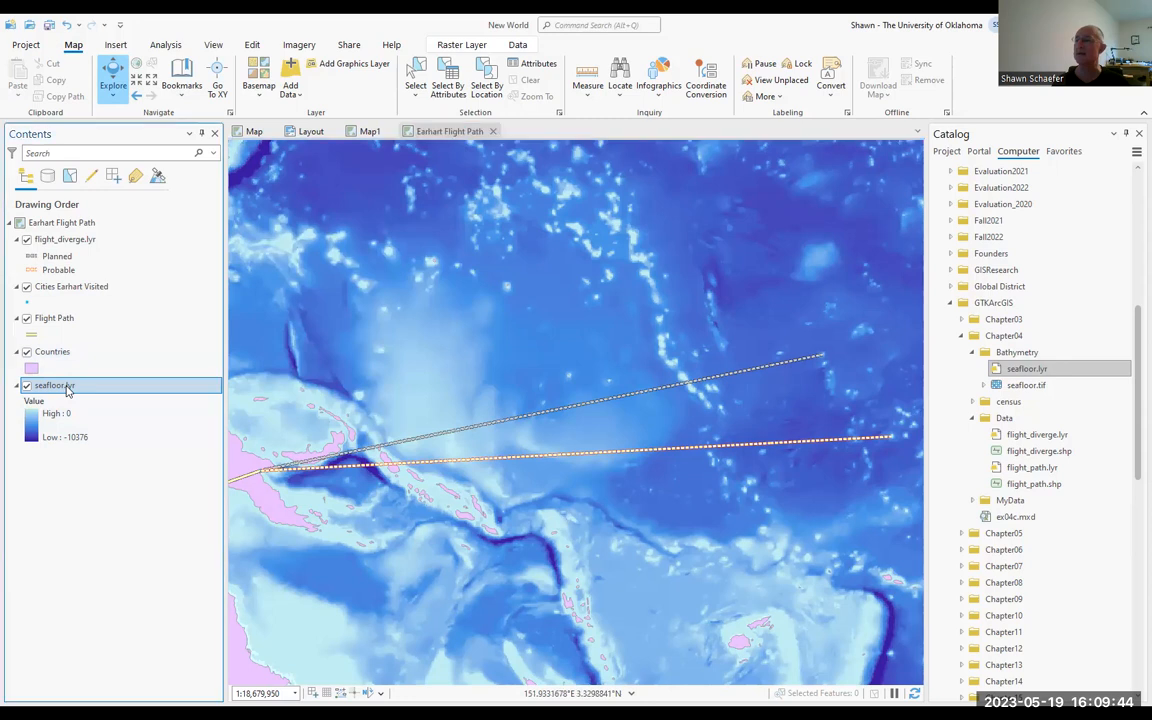
right_click(67, 390)
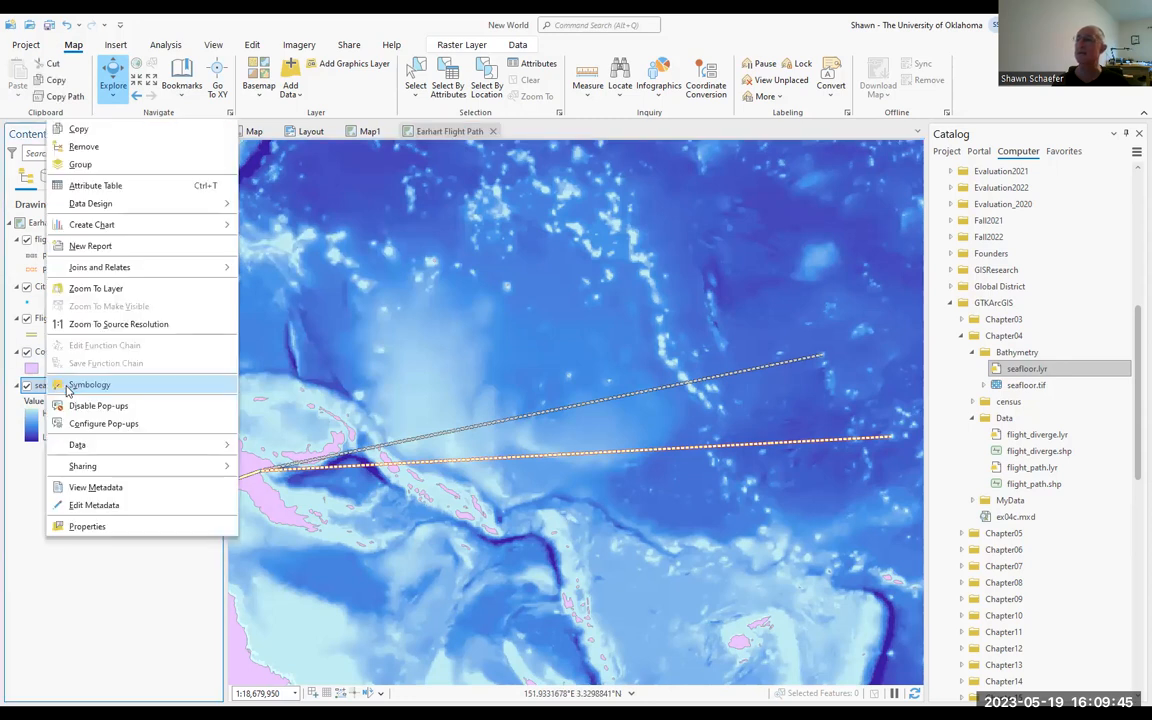
click(85, 533)
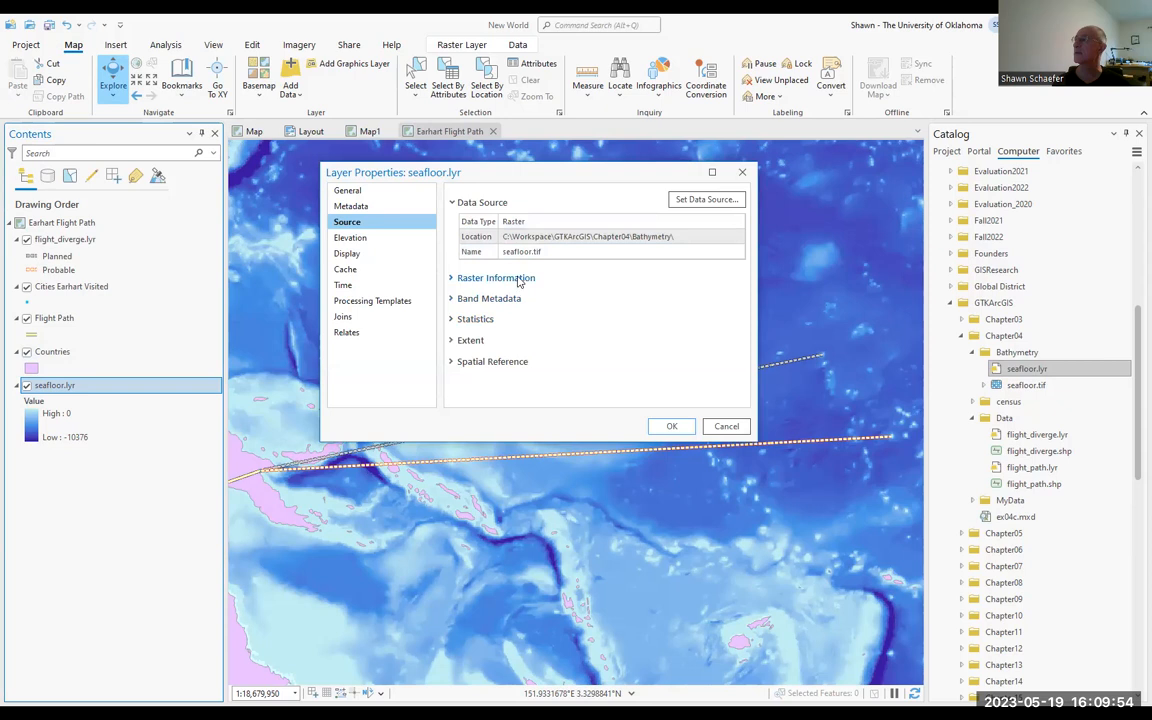
click(492, 277)
scroll(560, 284, down, 3)
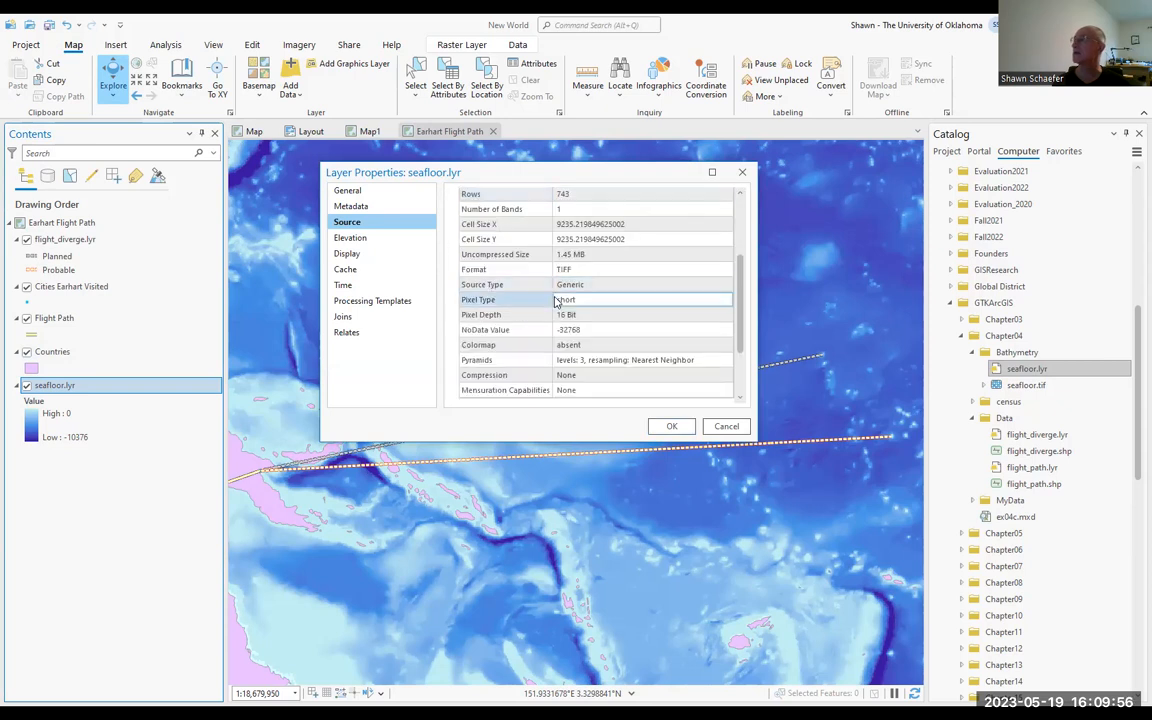
scroll(555, 303, down, 3)
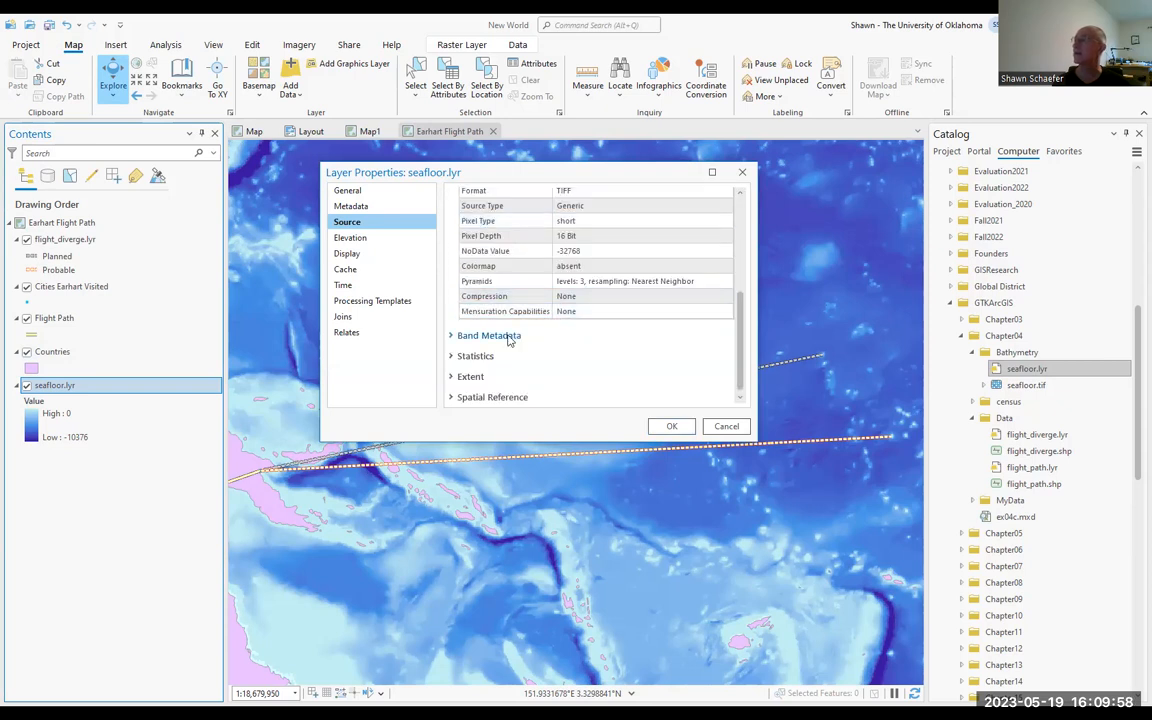
click(472, 356)
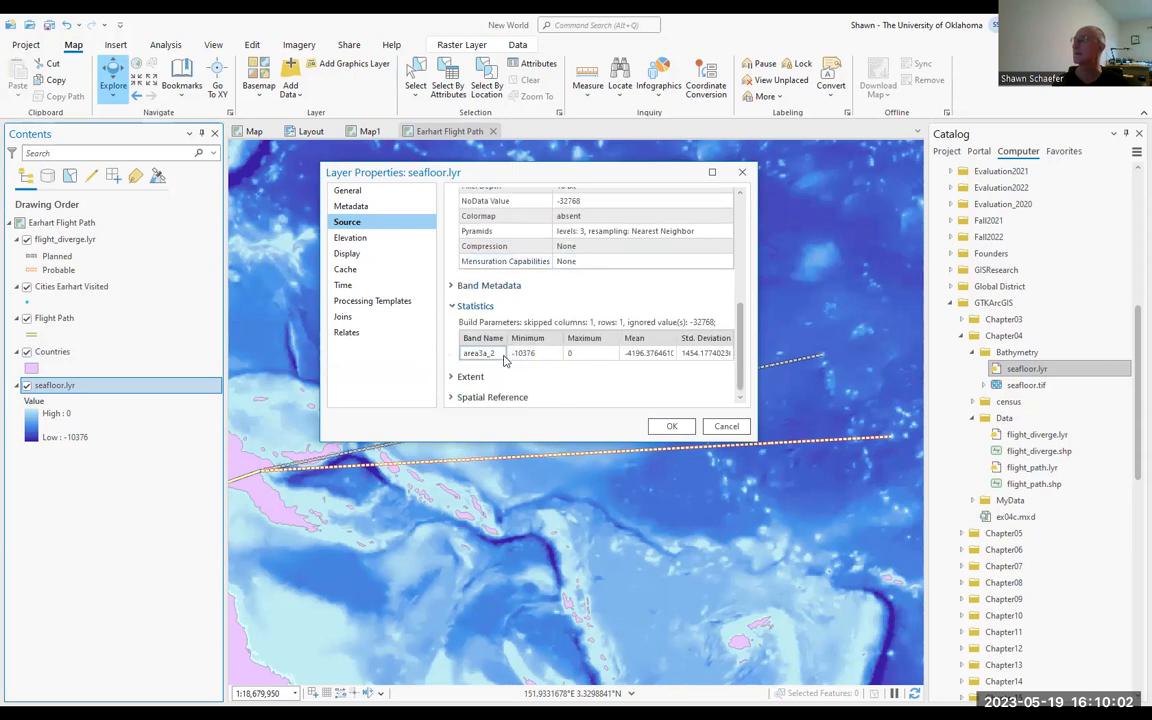
click(727, 427)
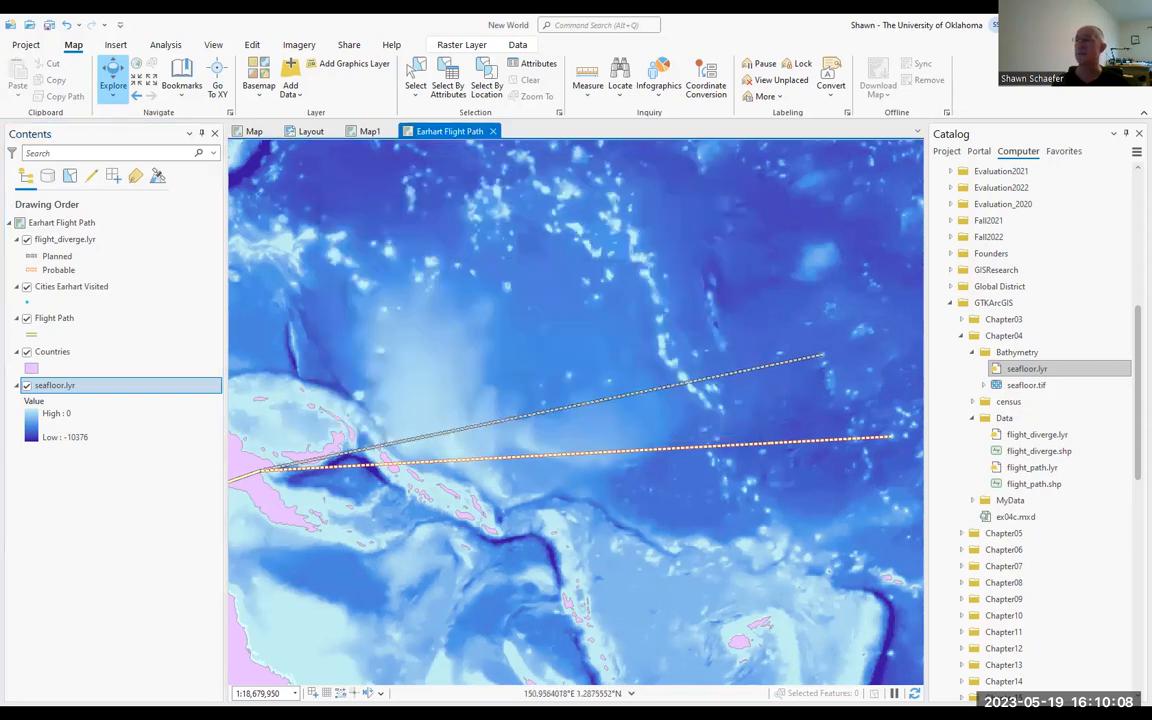
Step: Open the symbology settings of the seafloor.lyr layer
click(58, 387)
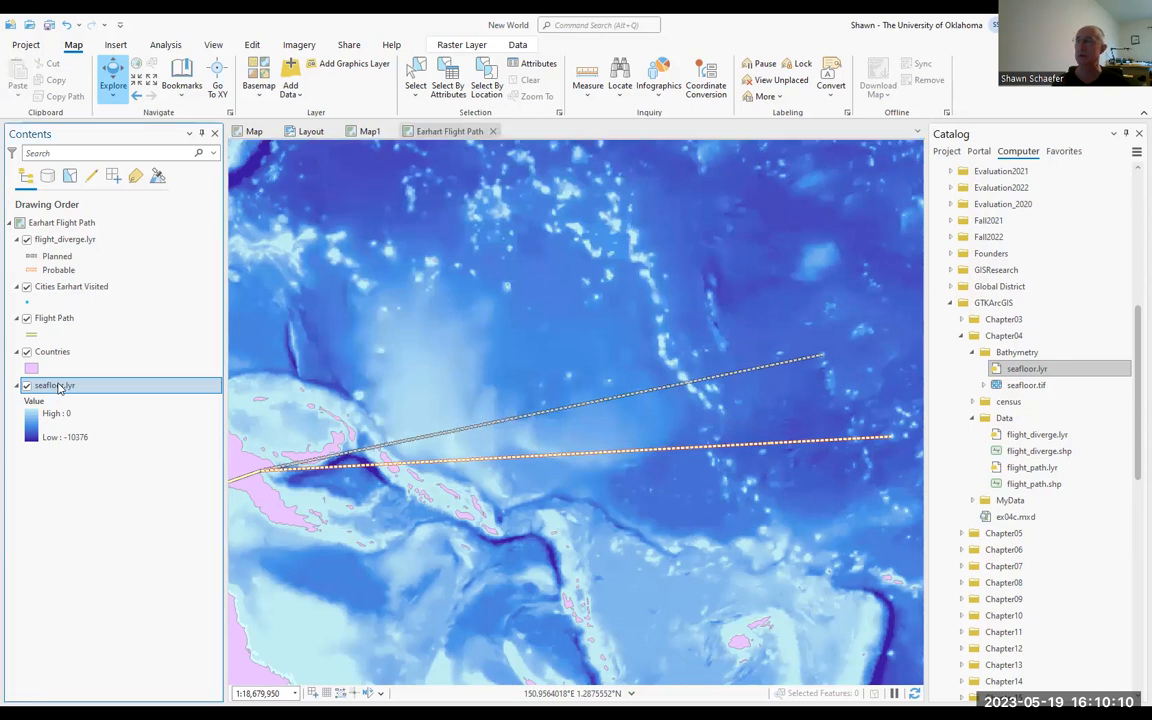
right_click(58, 387)
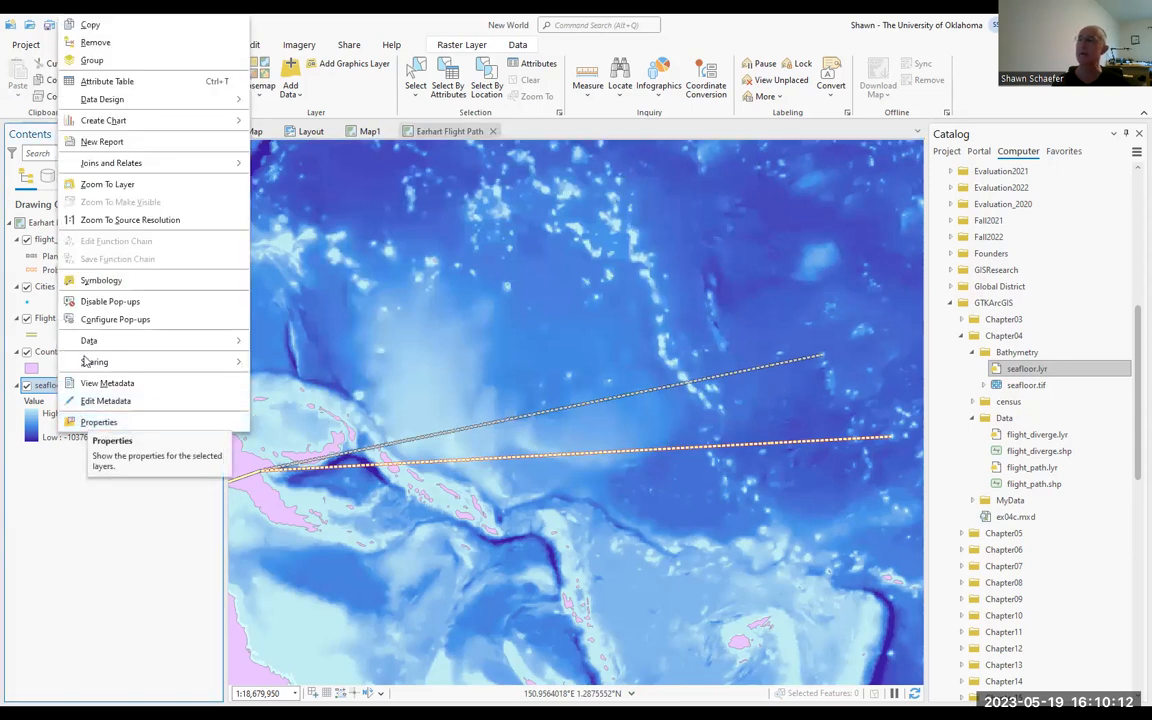
click(78, 281)
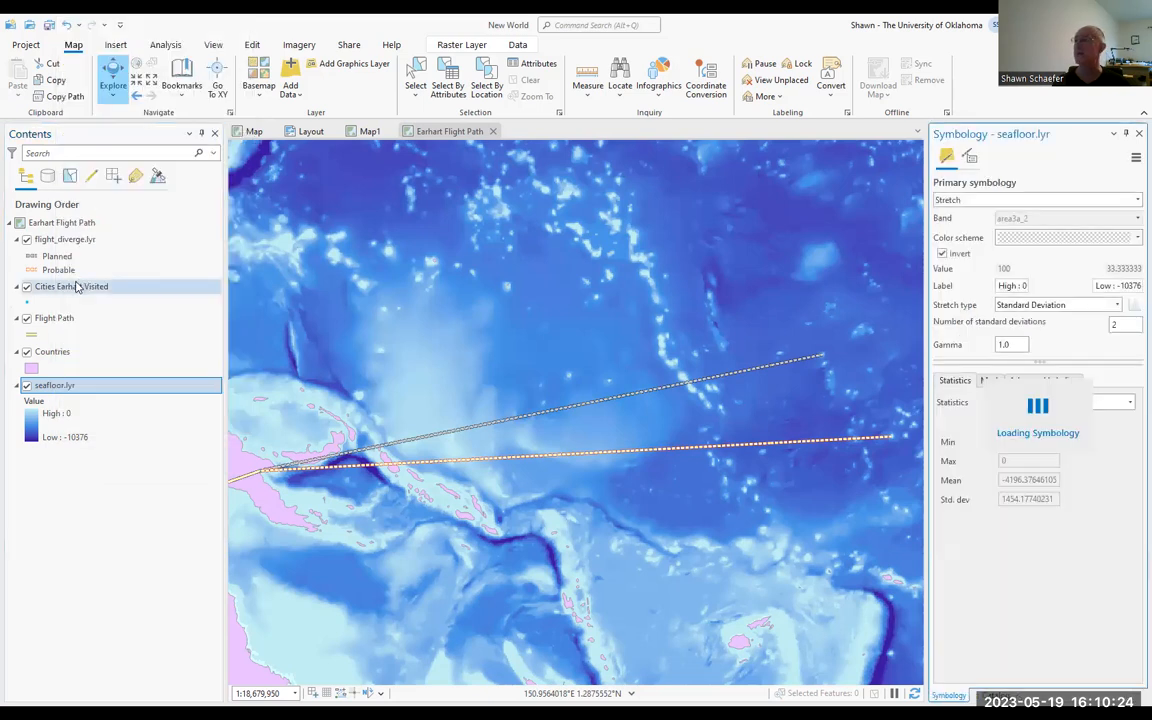
Step: View the primary symbology types offered for the Cities Earhart Visited layer
click(78, 287)
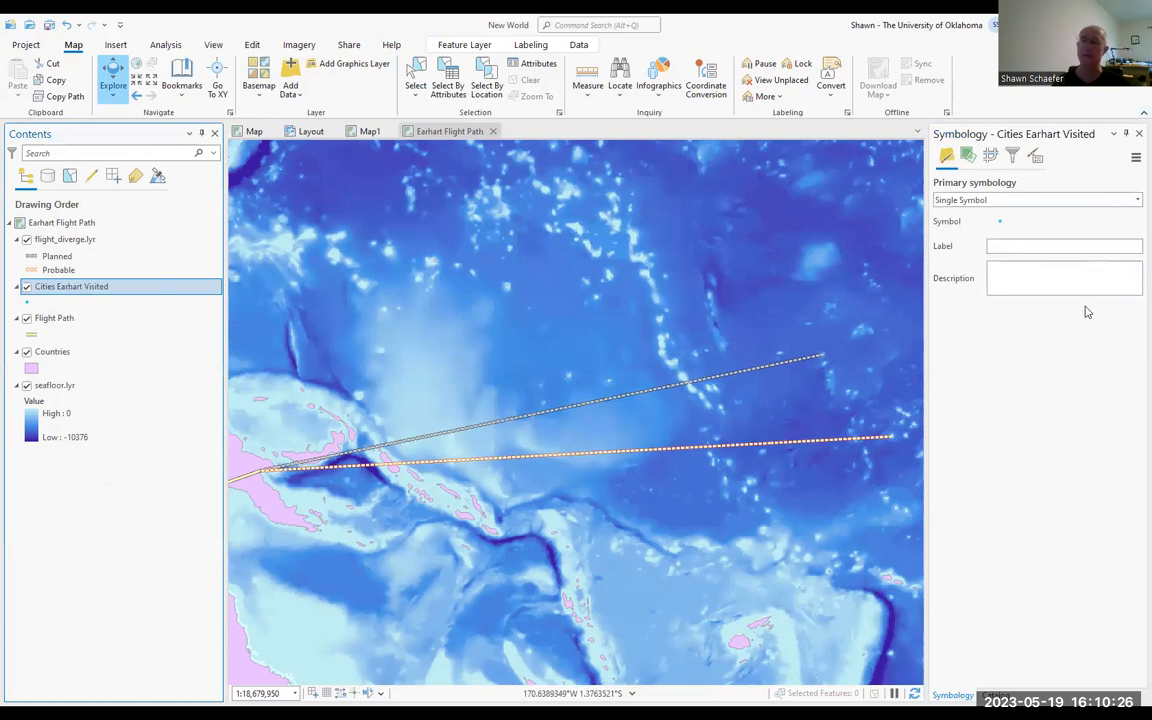
click(1003, 695)
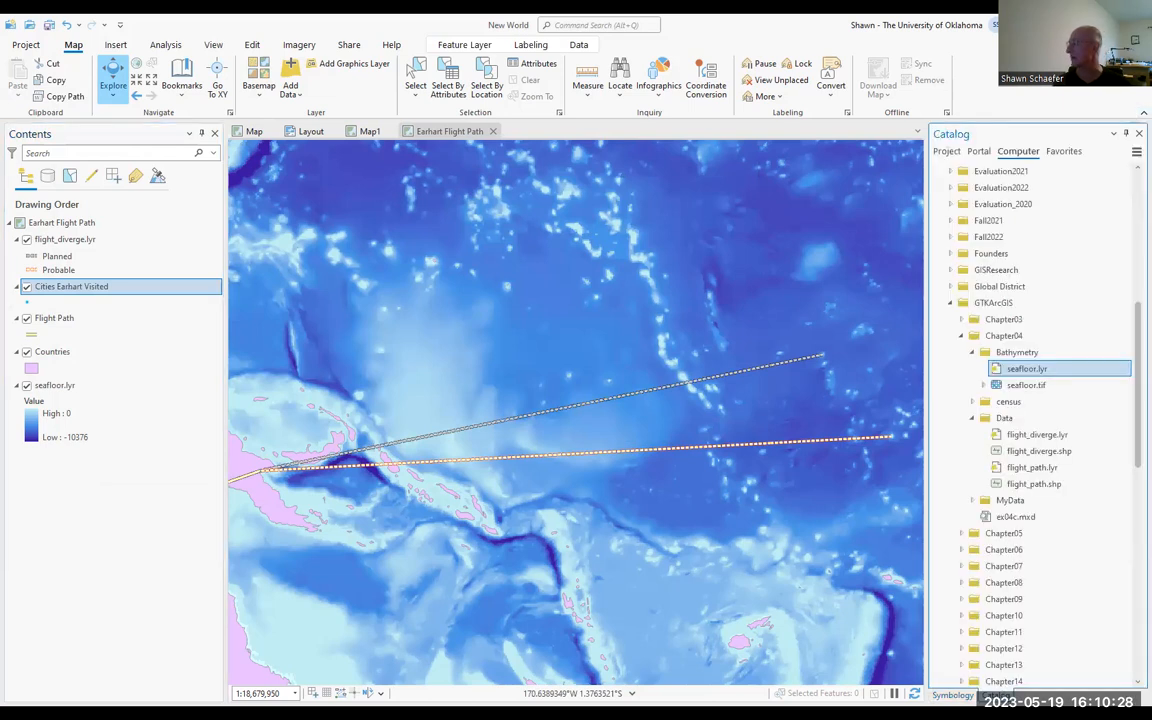
click(953, 695)
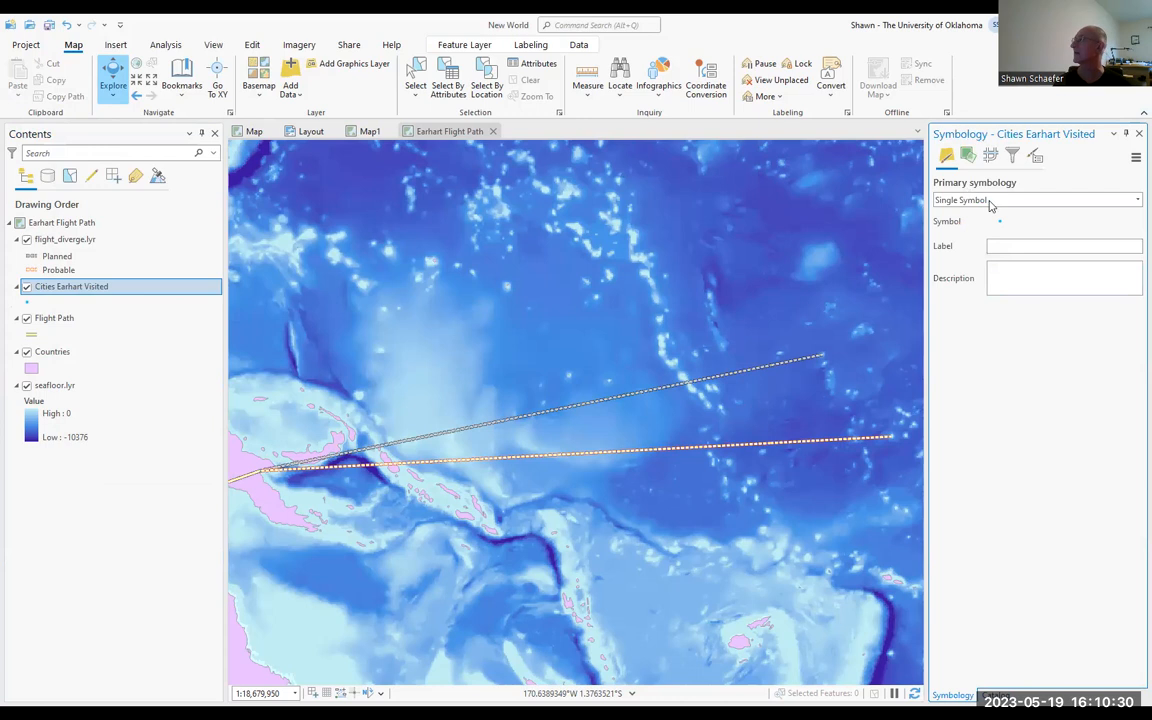
click(1052, 201)
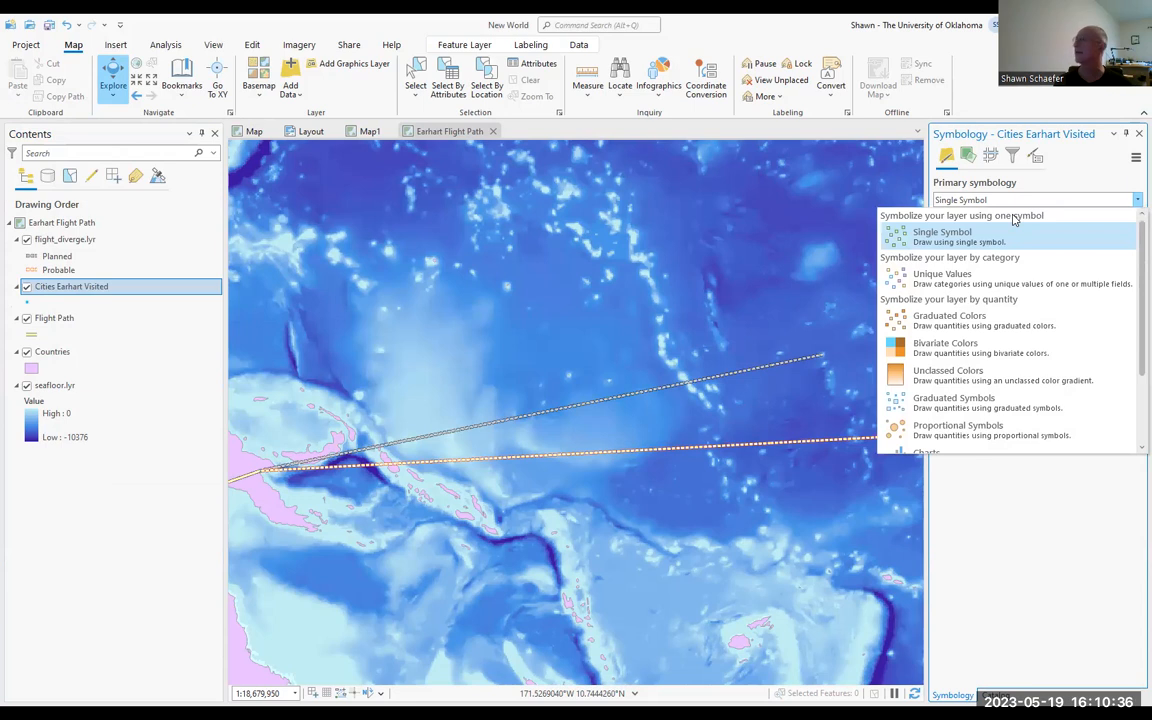
click(1034, 516)
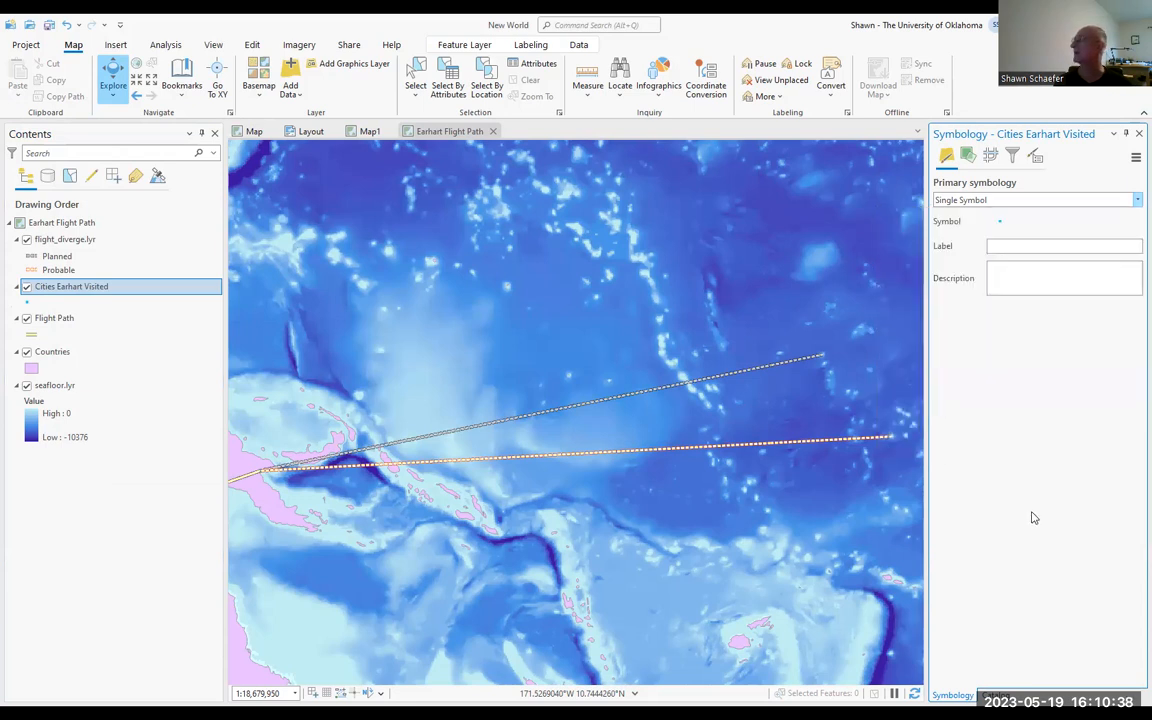
Step: Set the primary symbology of the seafloor.lyr layer to Classify
click(50, 386)
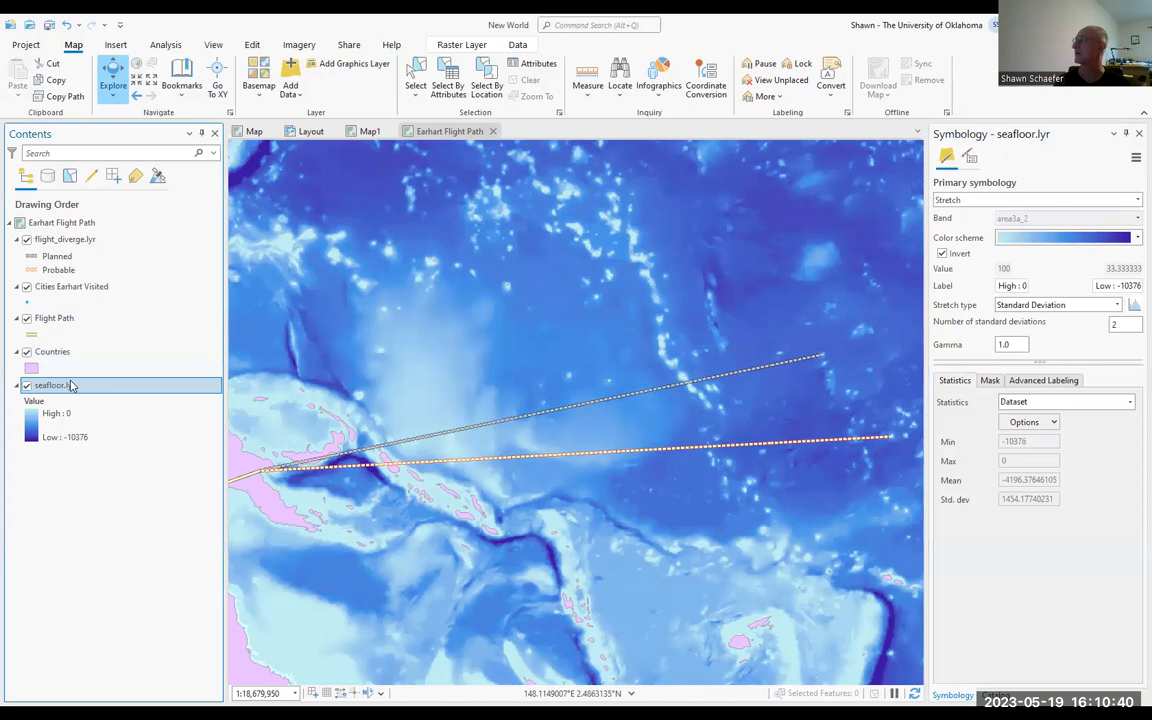
click(1043, 201)
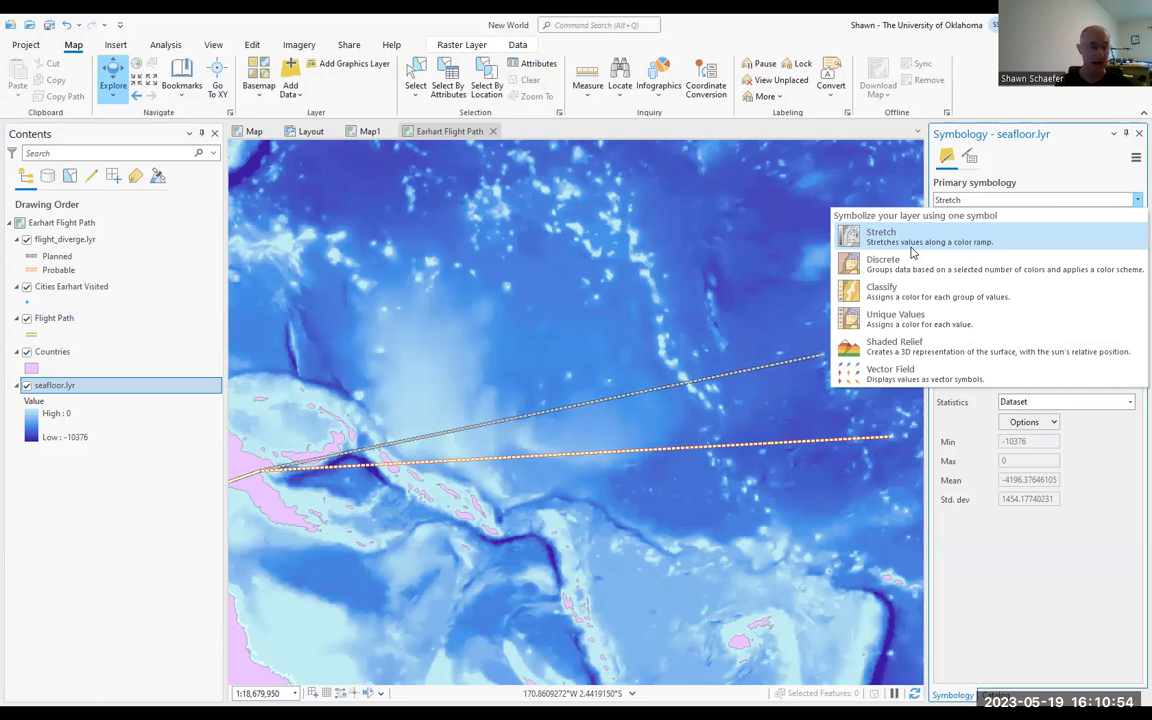
click(887, 293)
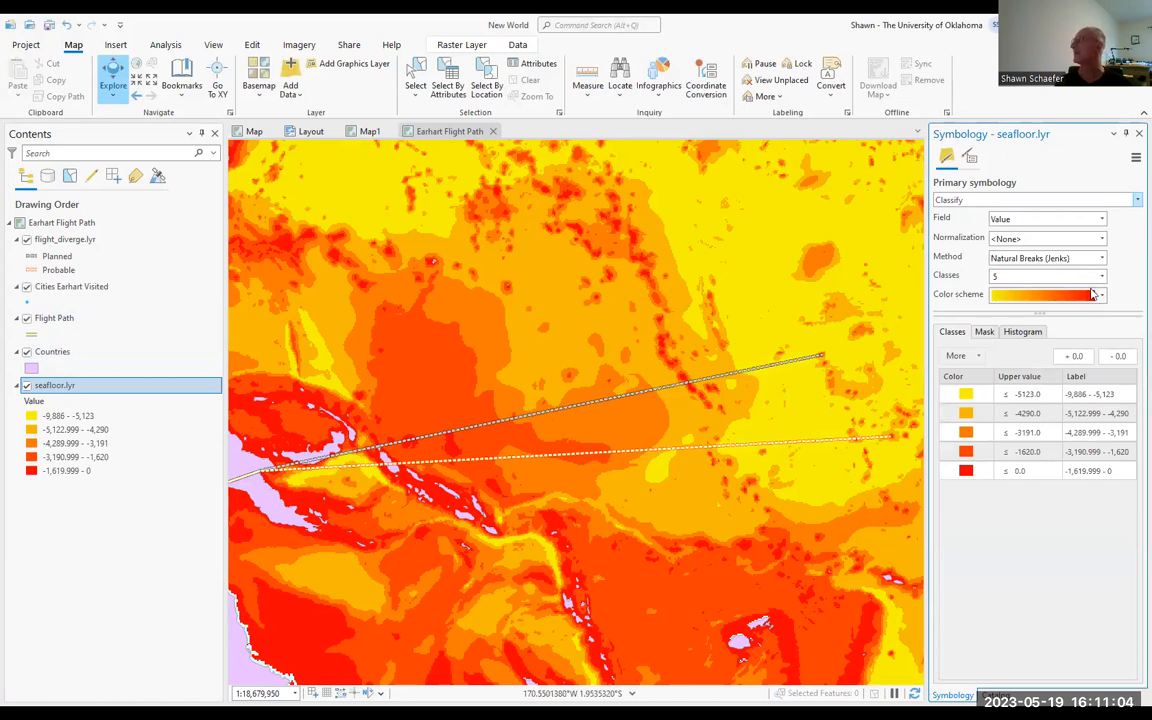
Step: Apply the dark-to-light blue color scheme to the classified seafloor.lyr layer and set its number of classes to 10
click(1094, 297)
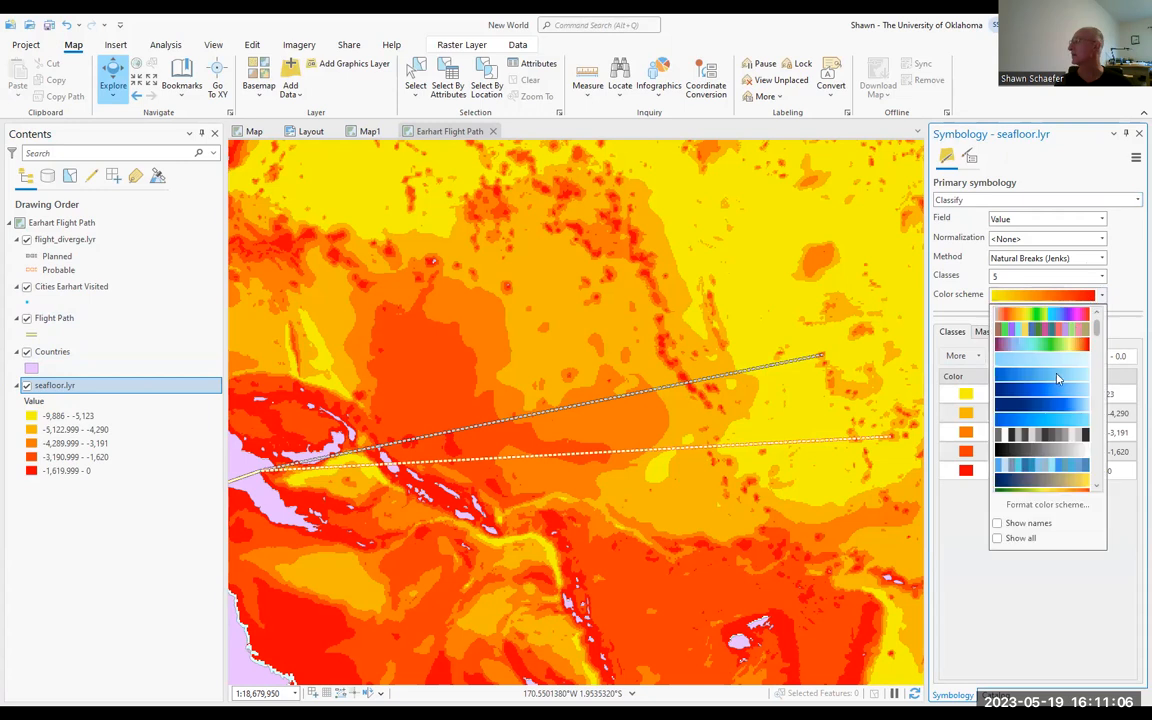
click(1055, 380)
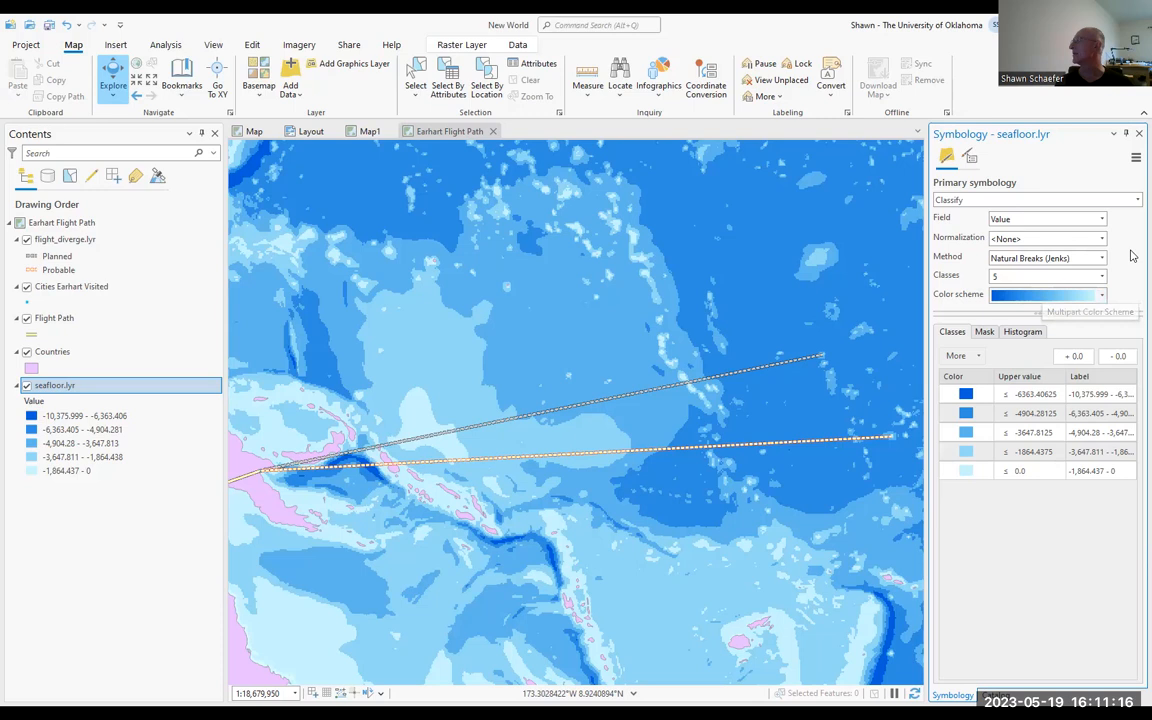
click(1030, 276)
click(1000, 356)
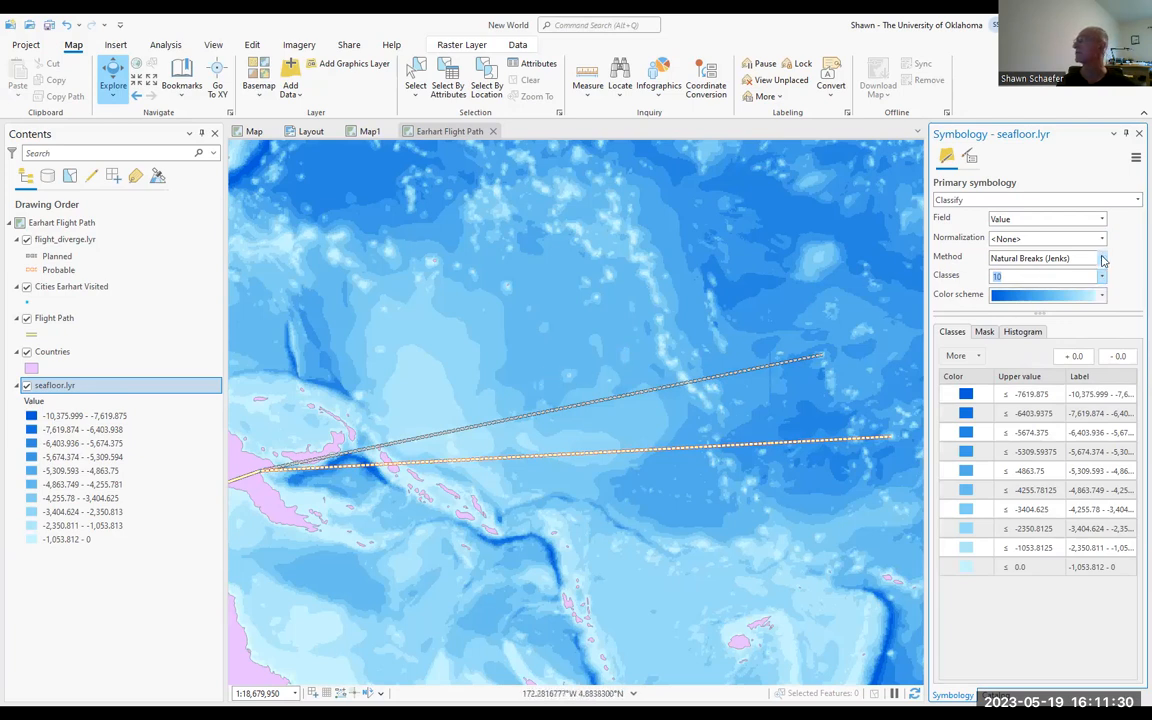
Step: Set the primary symbology of the seafloor.lyr layer to Stretch and apply a continuous dark-to-light blue color scheme
click(1116, 202)
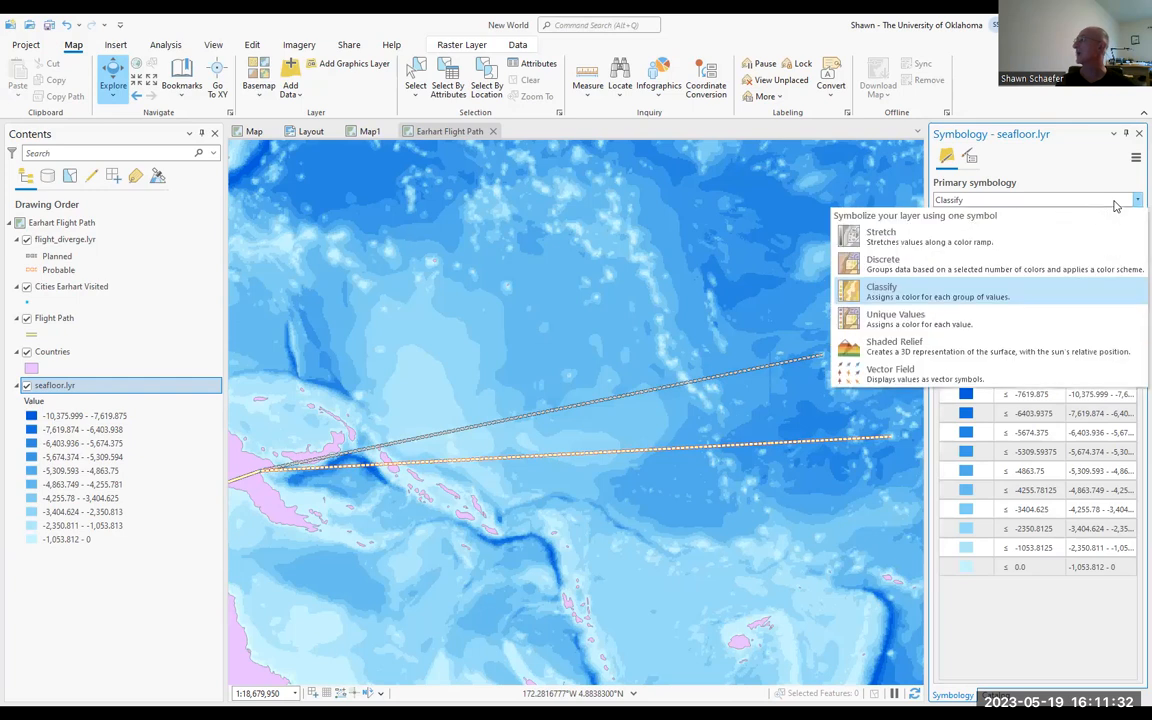
click(1042, 234)
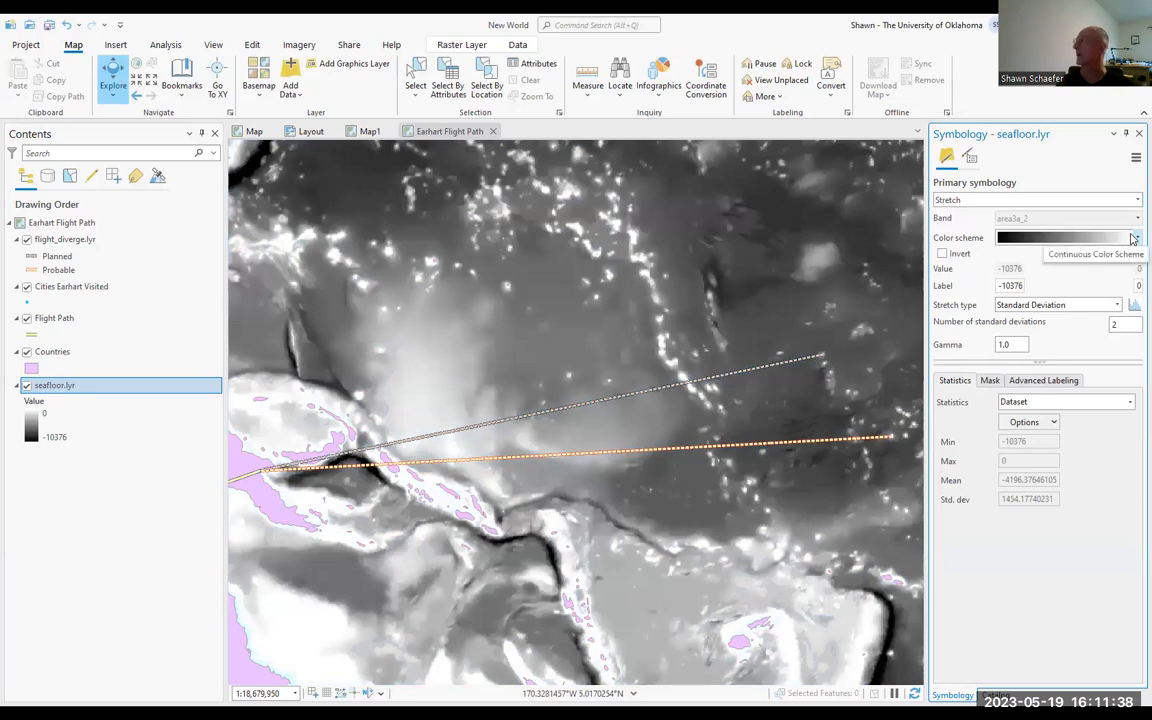
click(1135, 239)
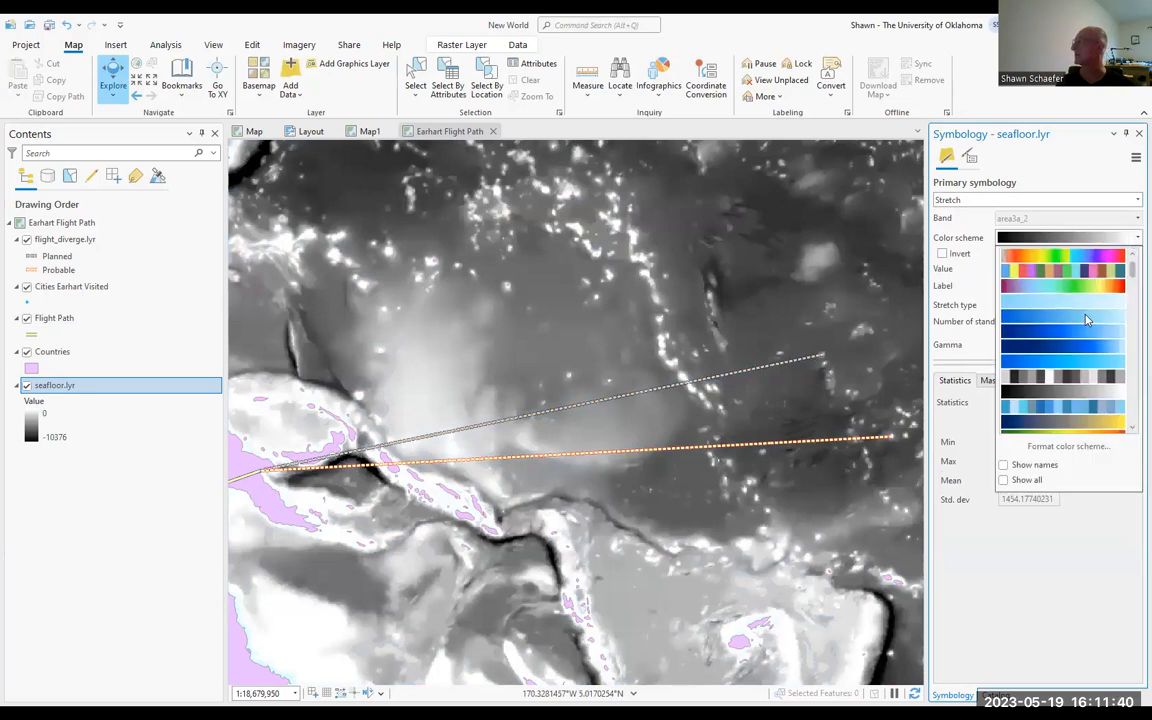
click(1077, 353)
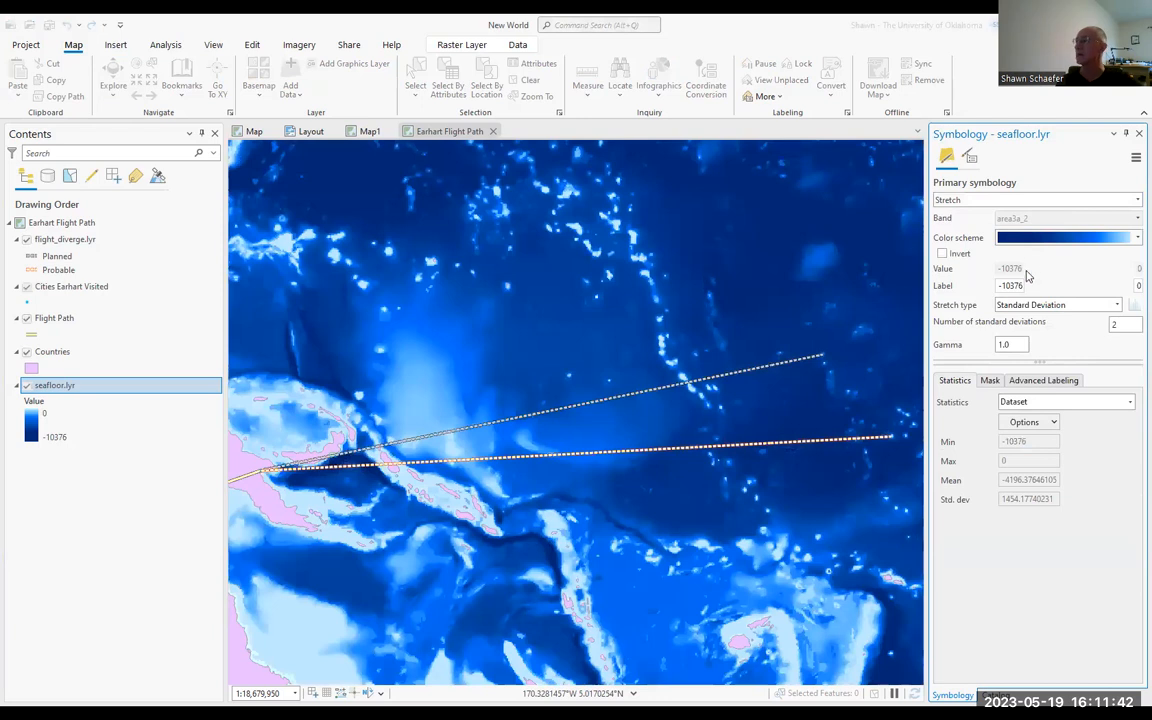
click(1053, 240)
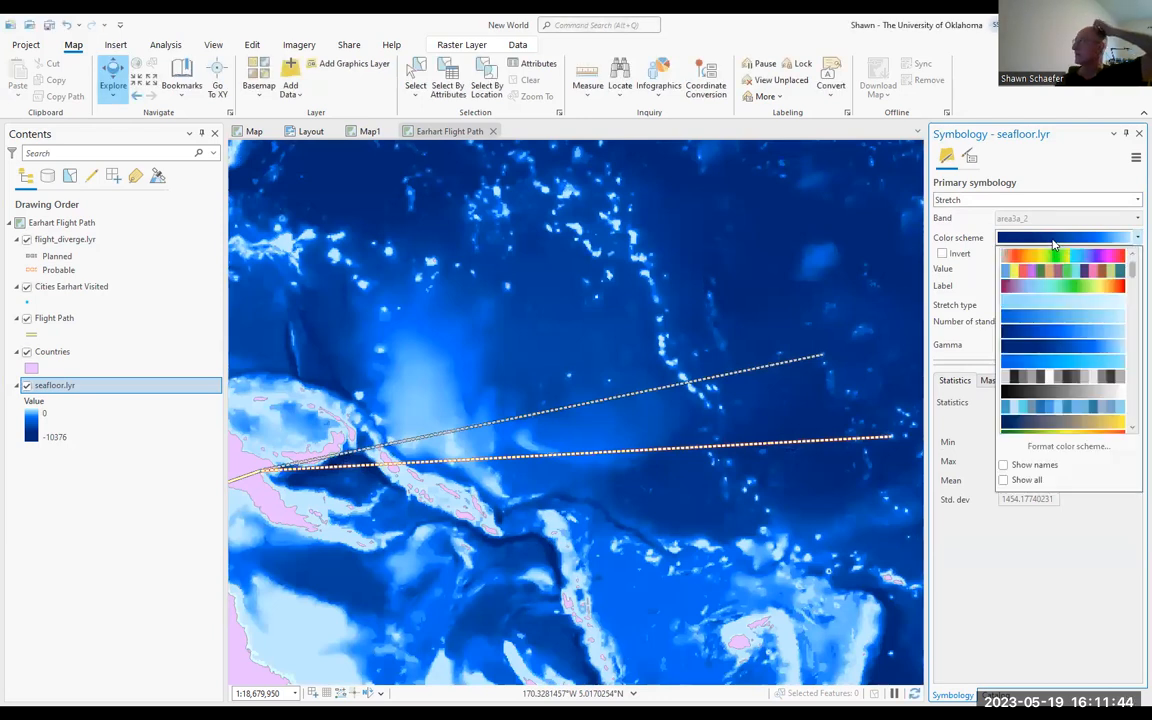
click(1049, 332)
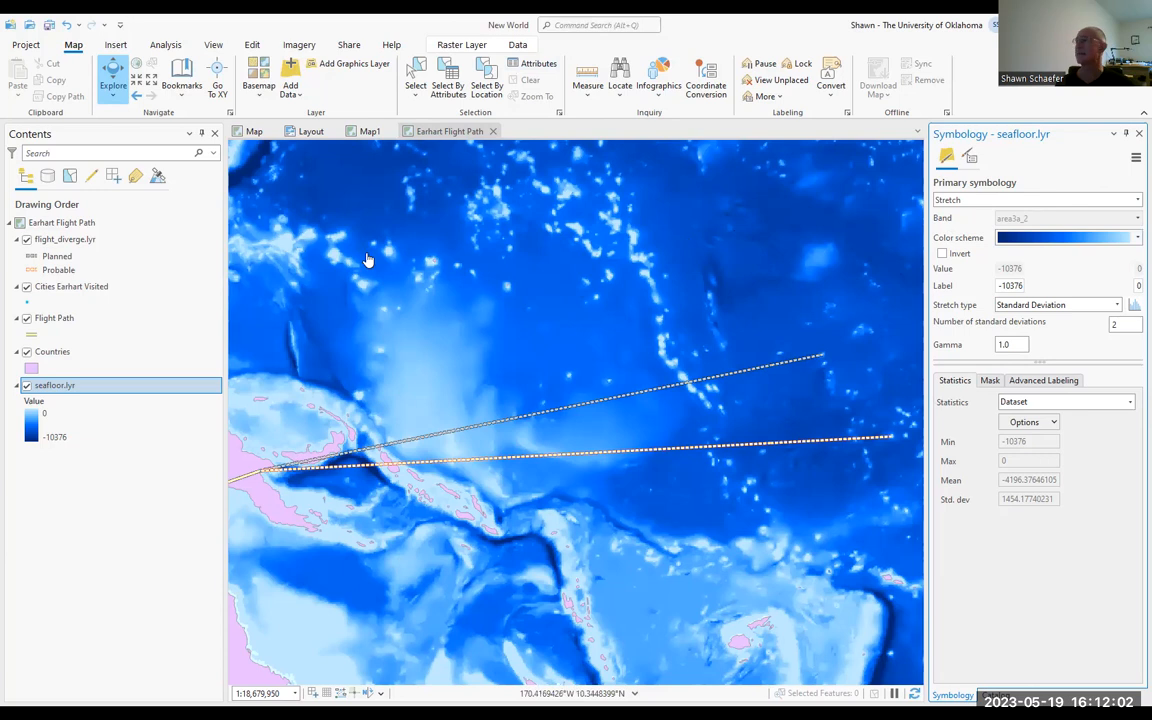
Step: Insert a map frame of the current Earhart Flight Path view below the layout's existing frame and zoom it to the seafloor.lyr extent
click(311, 131)
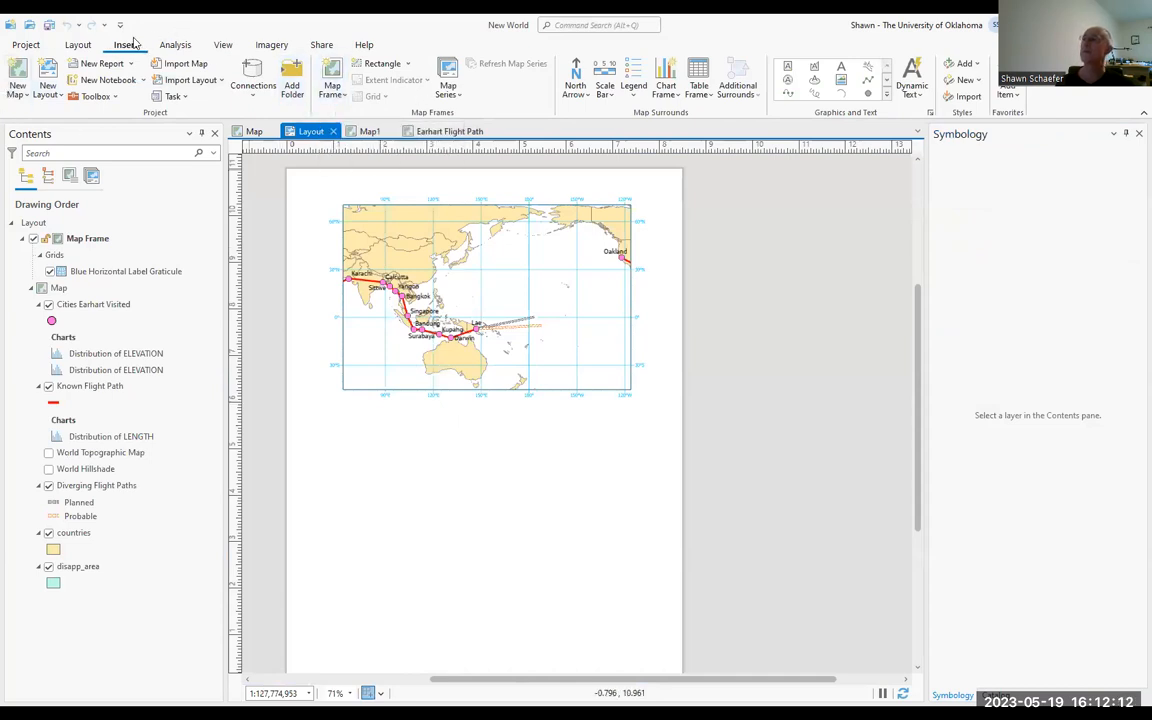
click(340, 94)
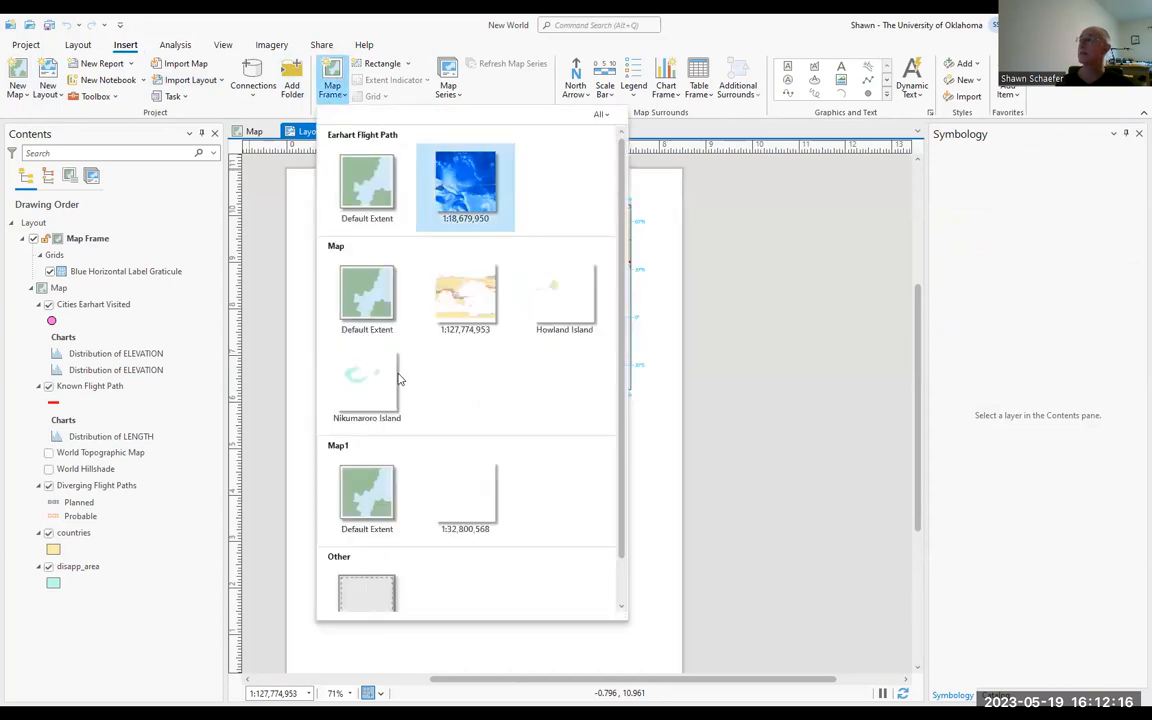
click(461, 175)
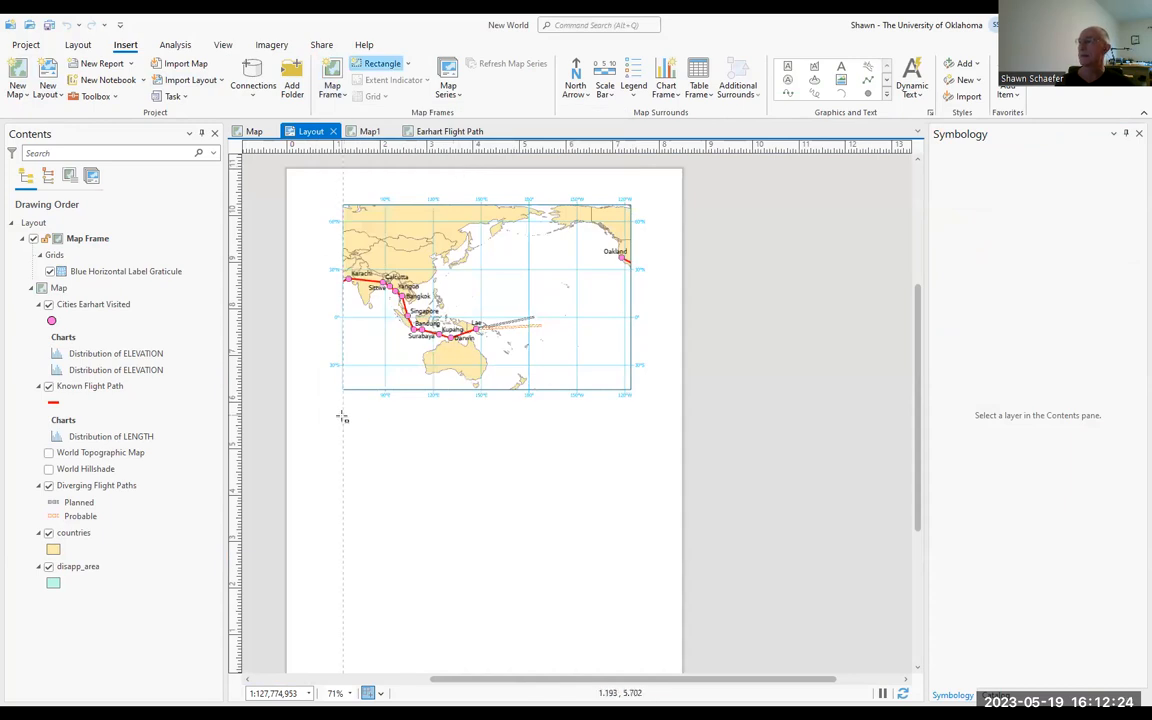
drag(342, 418, 633, 632)
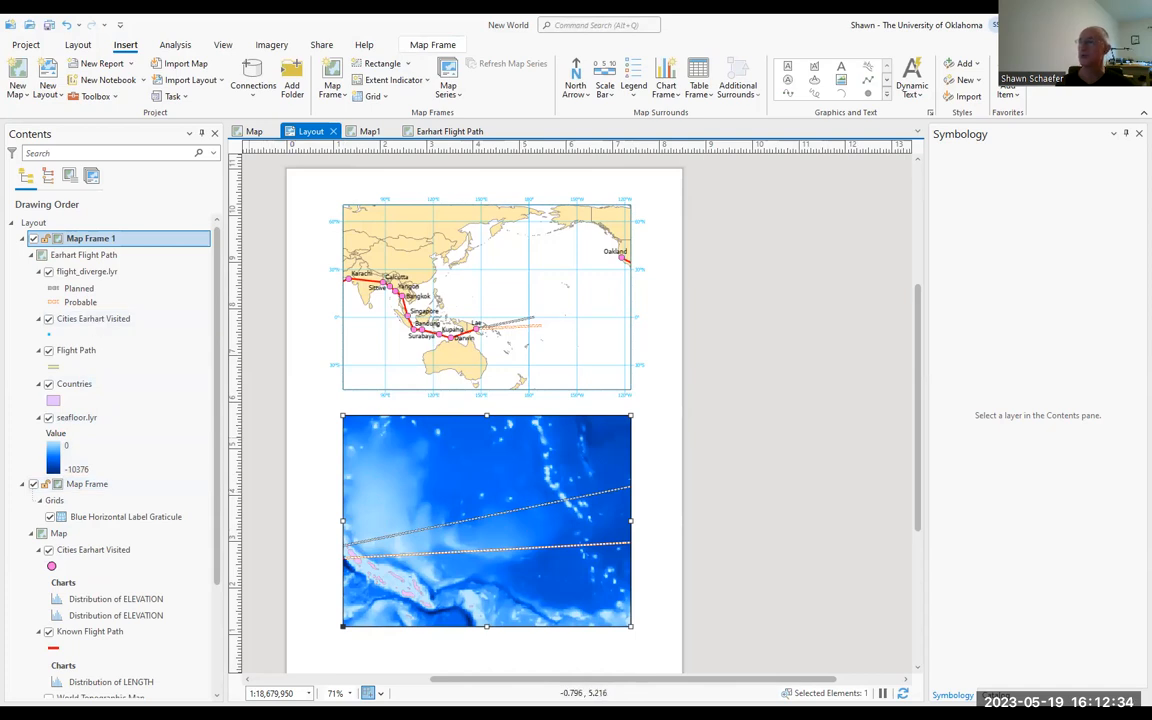
right_click(86, 419)
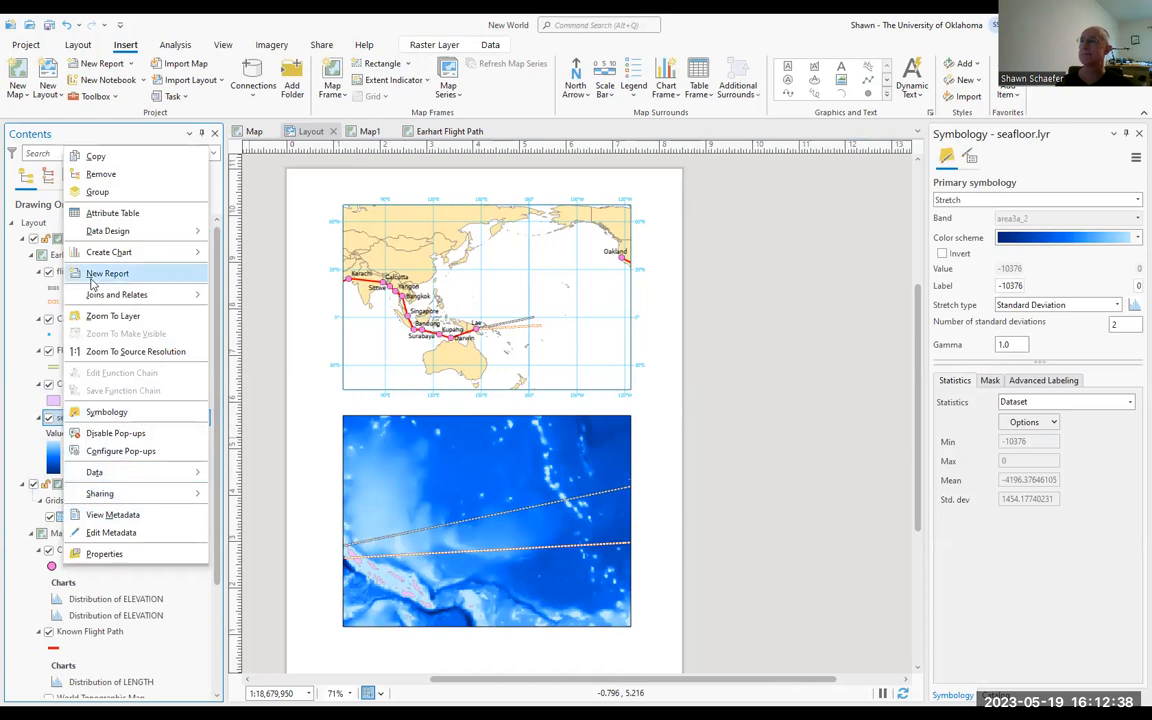
click(100, 315)
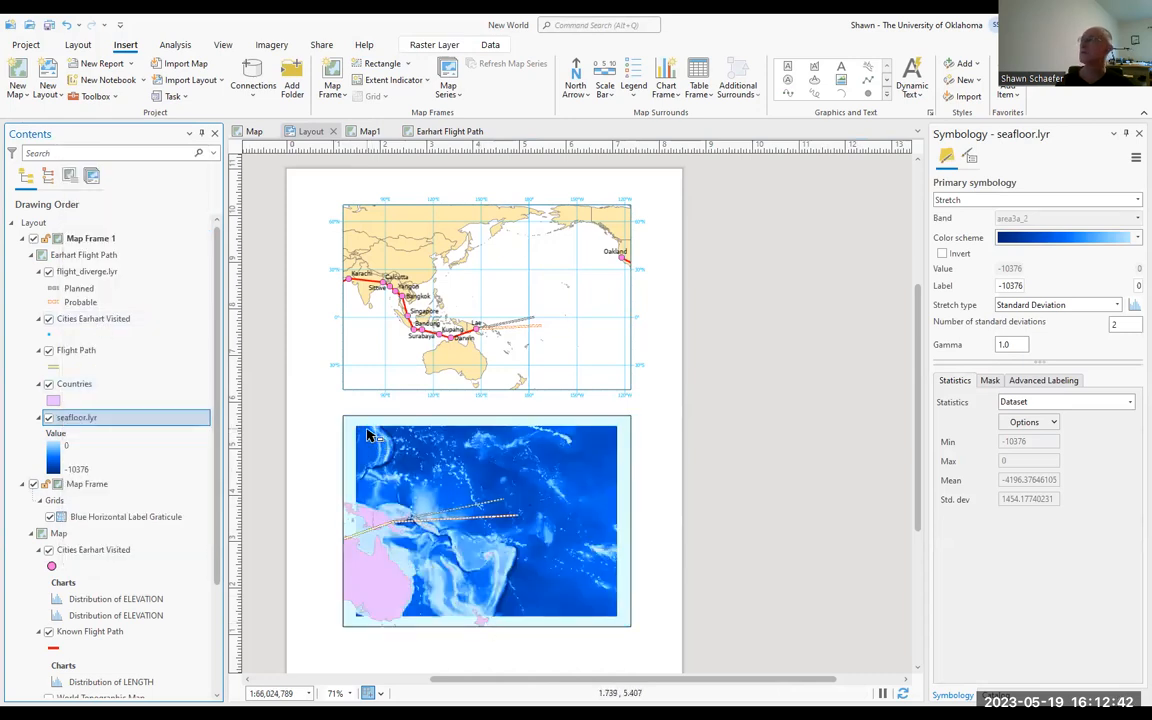
Step: Inspect the new seafloor map frame up close in the layout and return to the full page
click(76, 45)
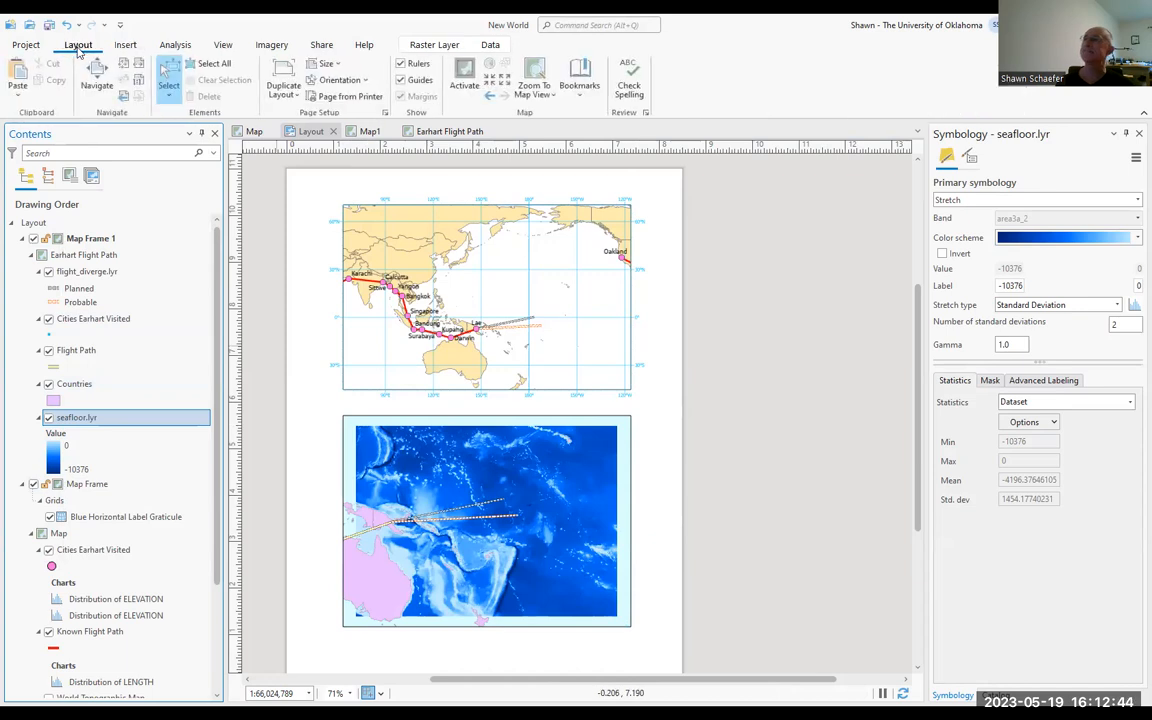
click(96, 76)
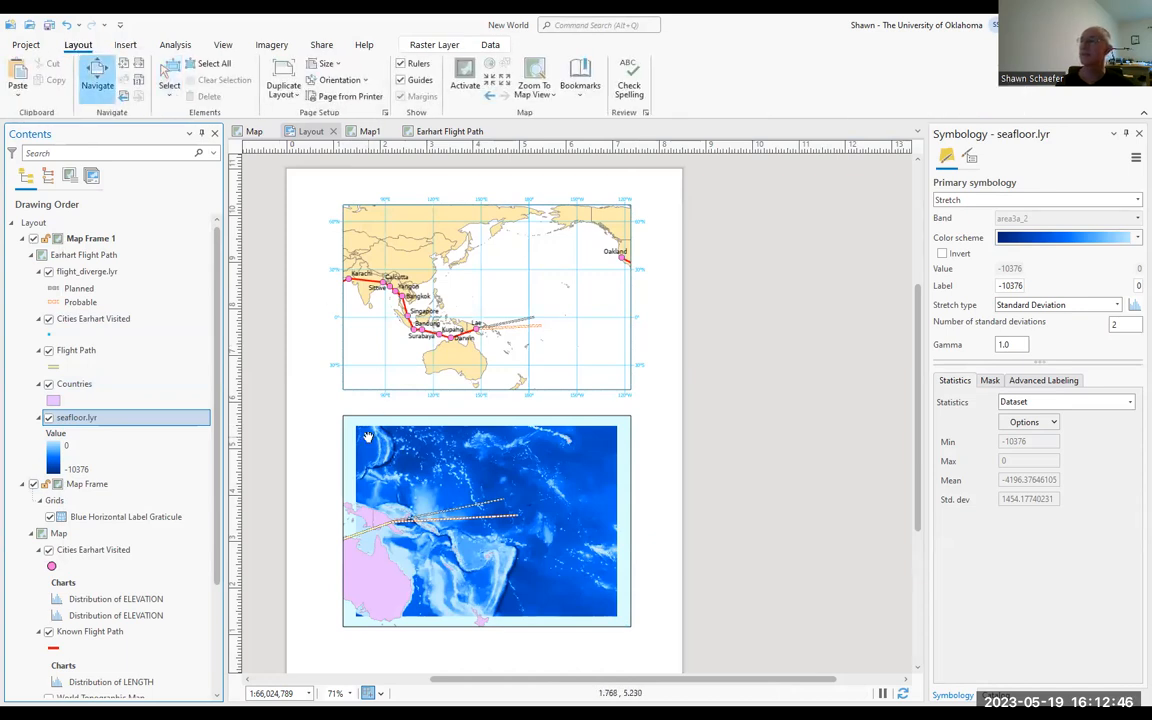
drag(361, 433, 617, 619)
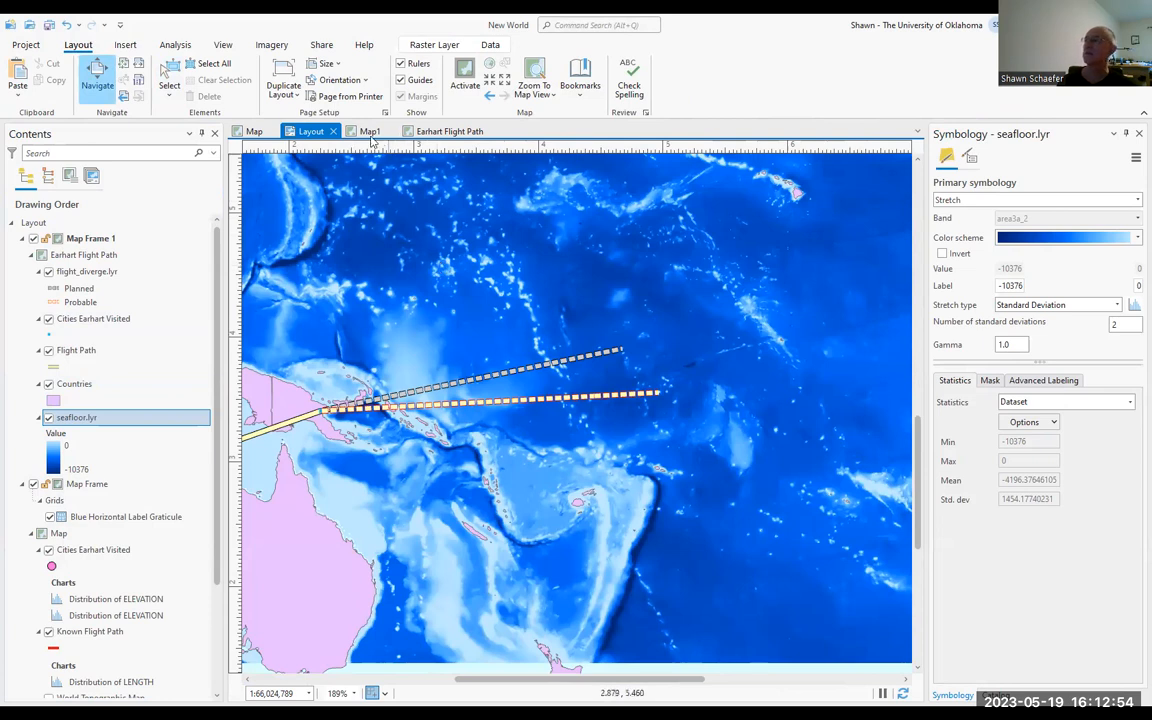
click(123, 62)
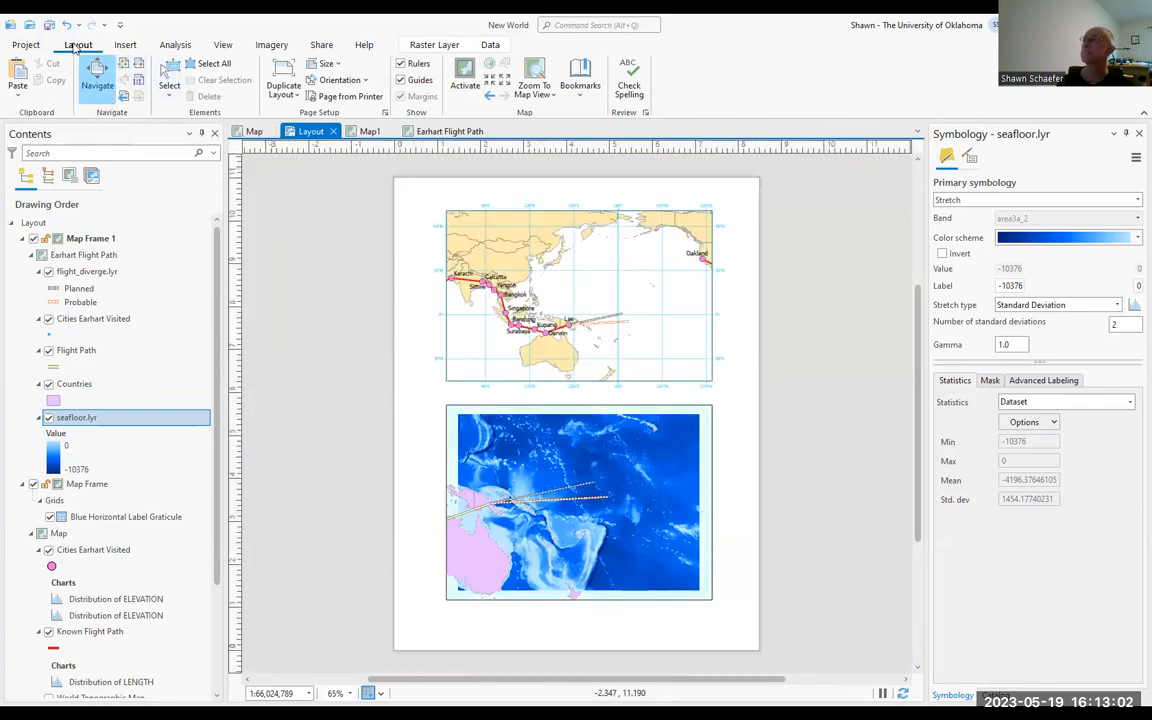
Step: Make the Earhart Flight Path map active and close the Layout and Map1 views
click(377, 133)
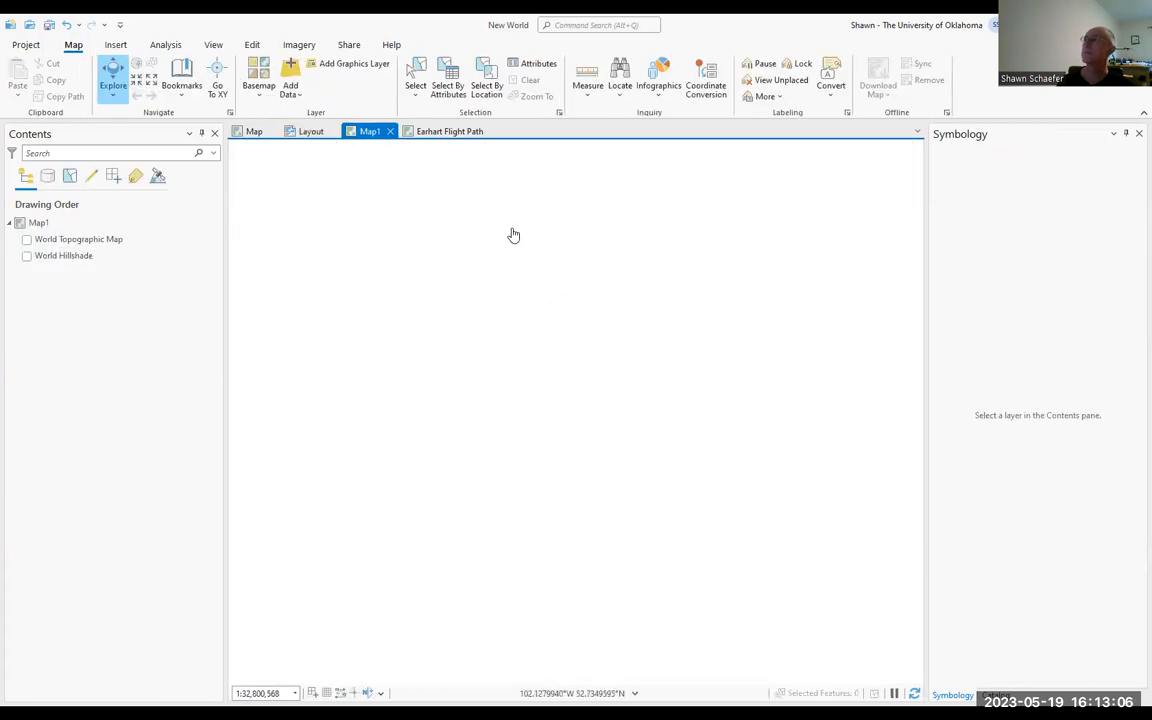
click(440, 133)
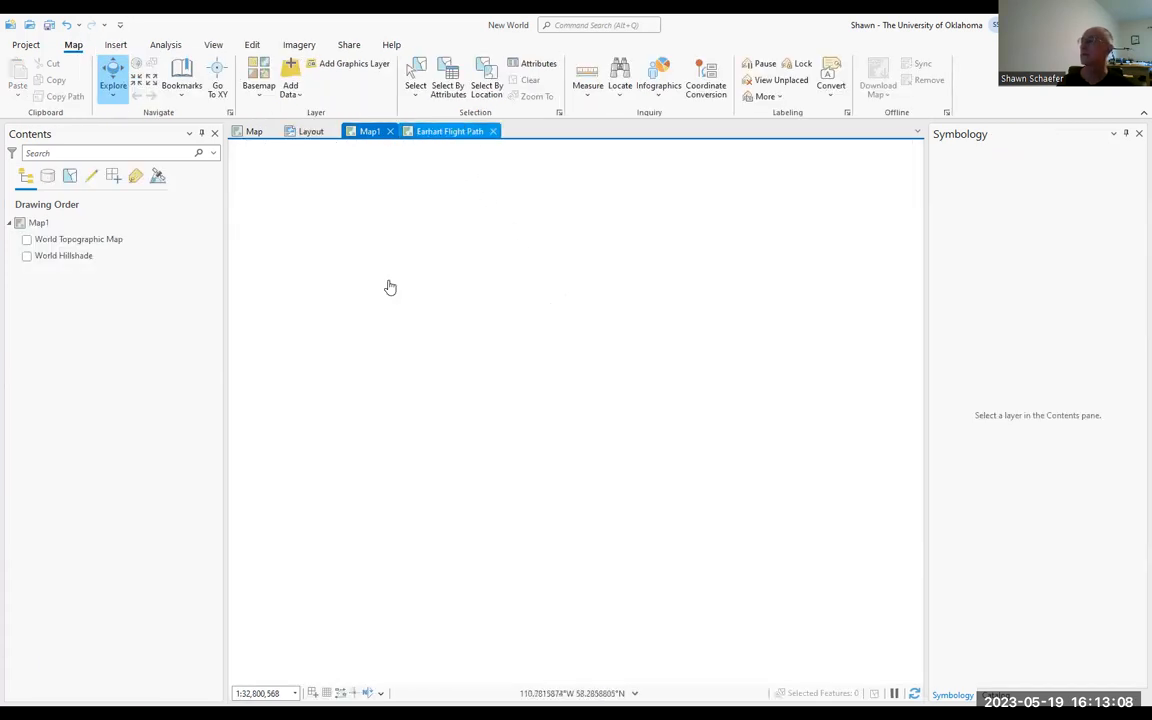
drag(268, 211, 860, 616)
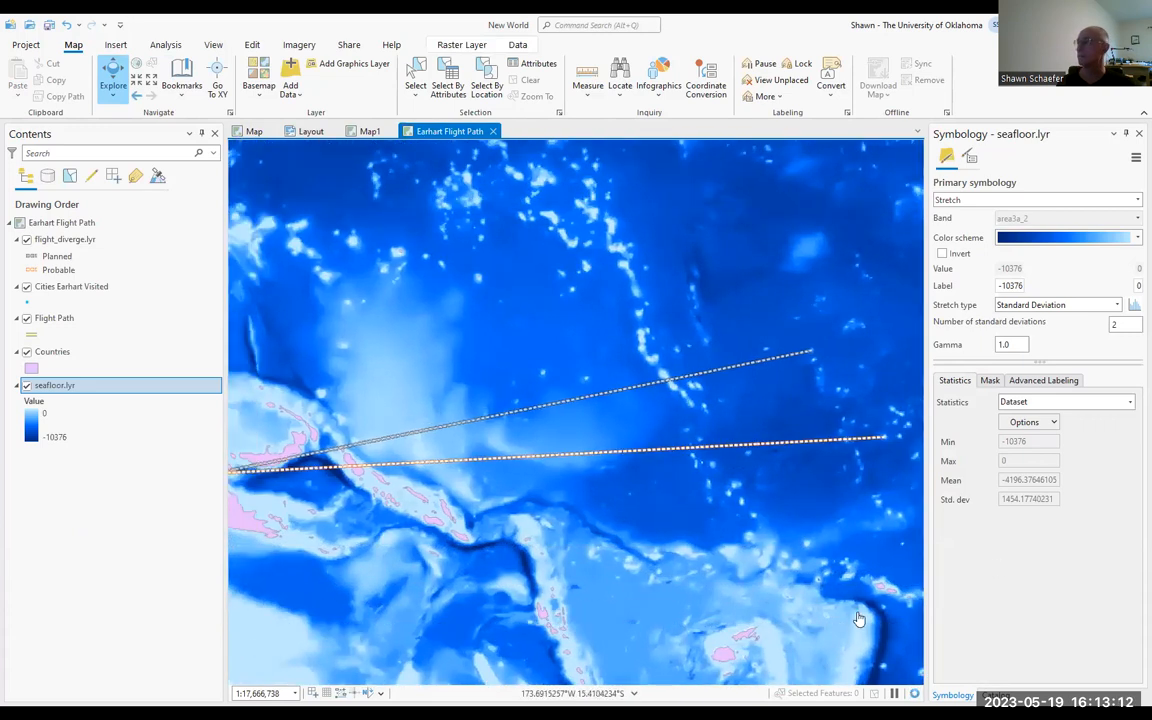
click(329, 131)
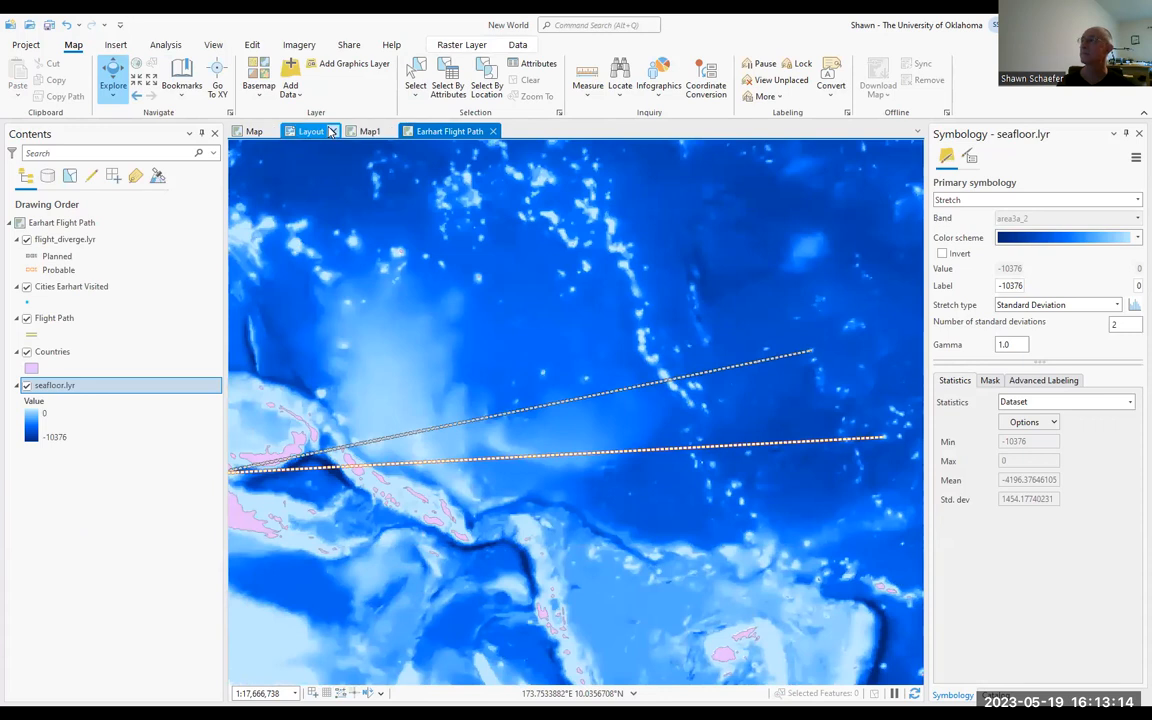
click(329, 132)
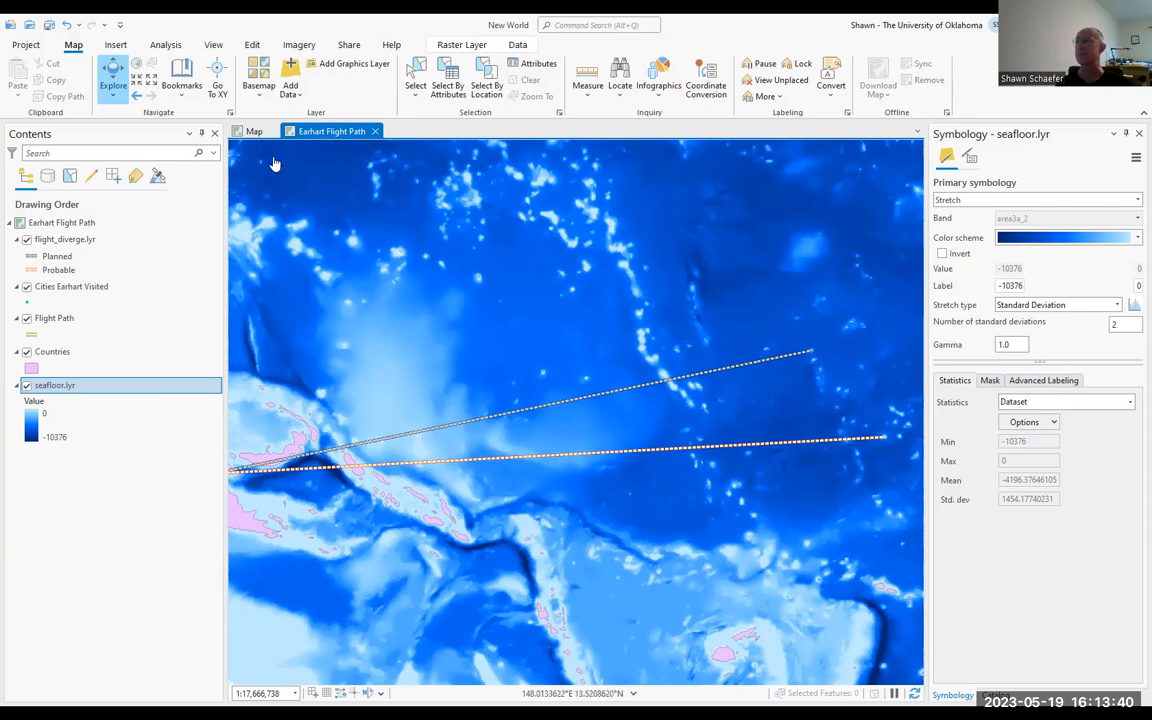
Step: Start a new project from the Map template
click(26, 46)
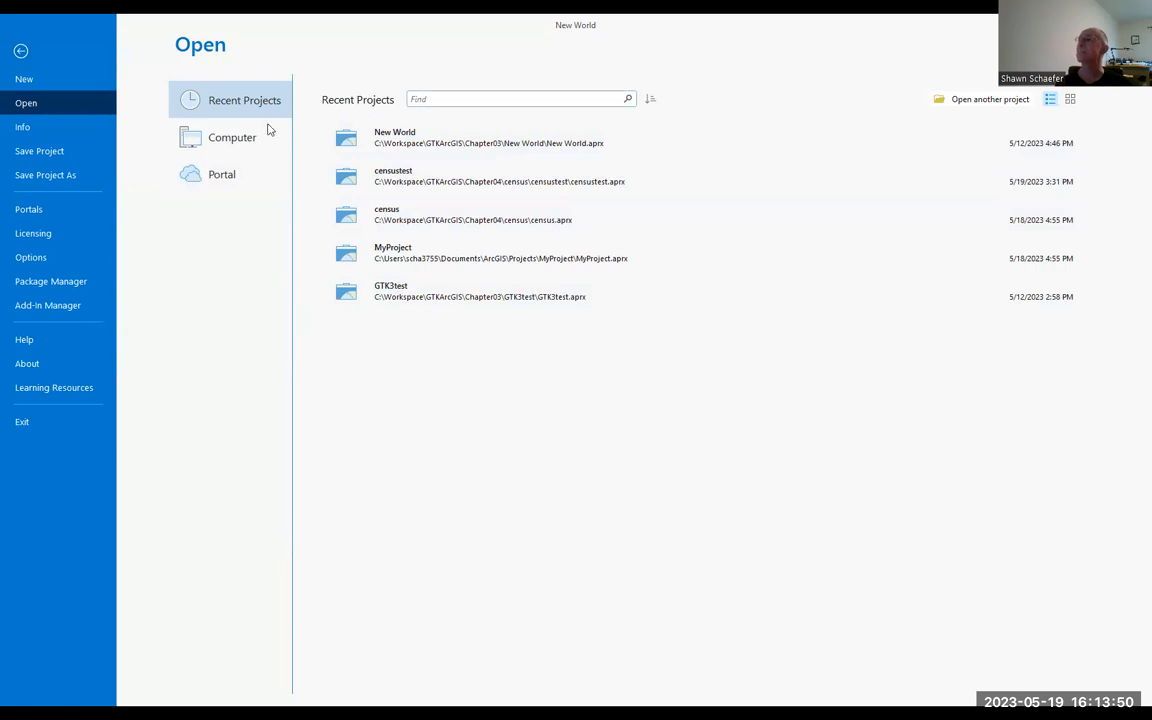
click(25, 79)
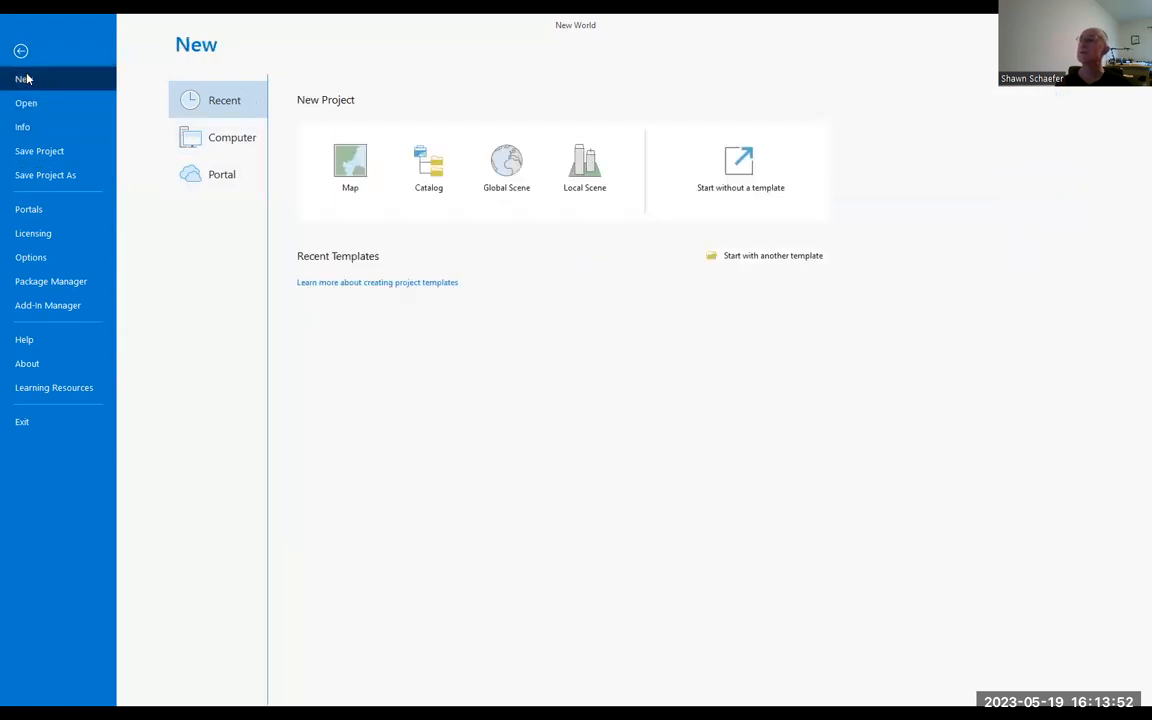
click(349, 178)
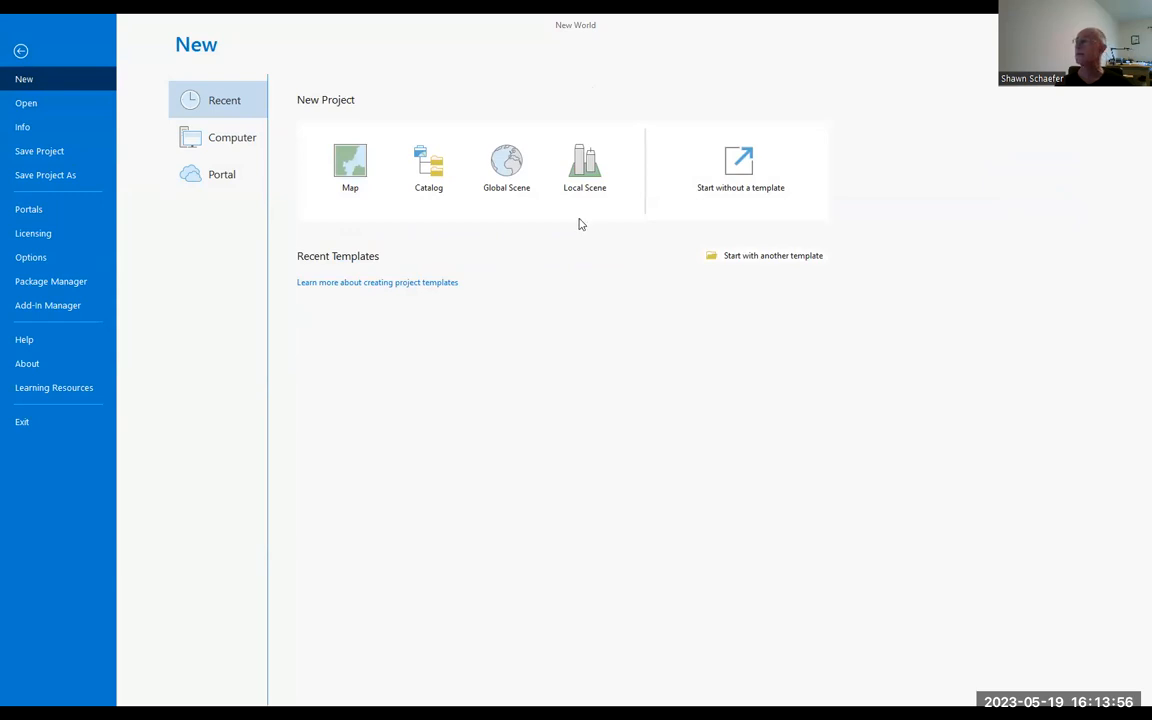
Step: Browse the new project's location to the C:\Workspace\GTKArcGIS\Chapter04\census folder
click(671, 267)
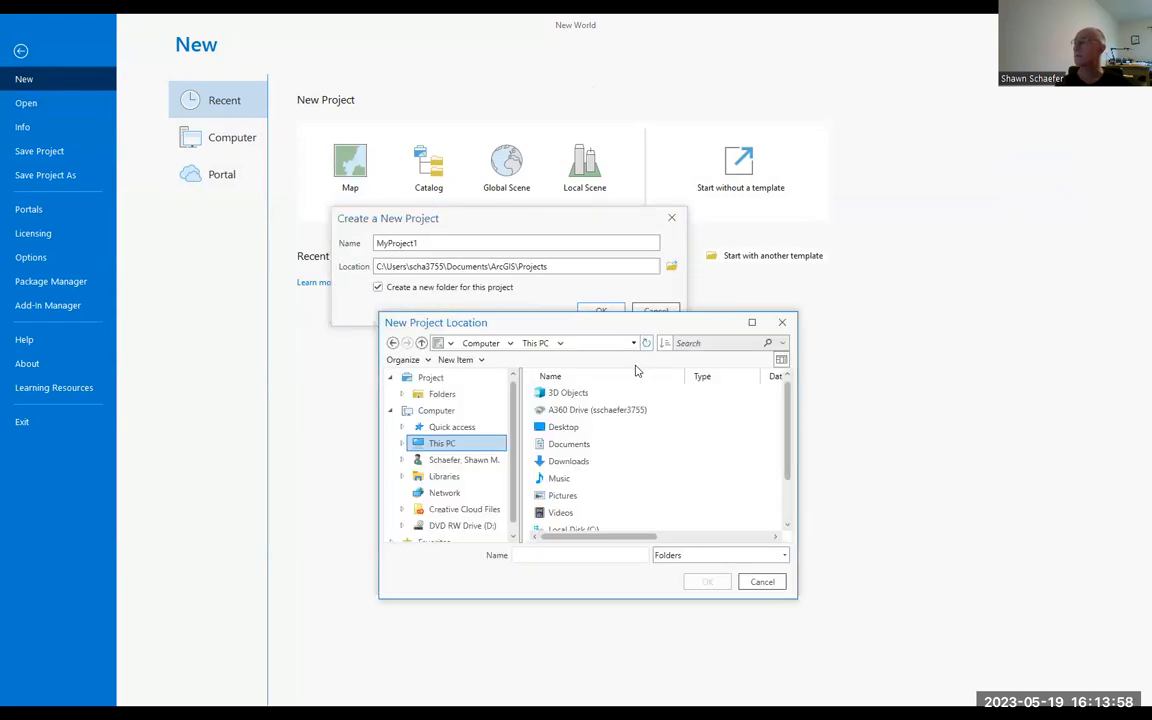
scroll(571, 494, down, 1)
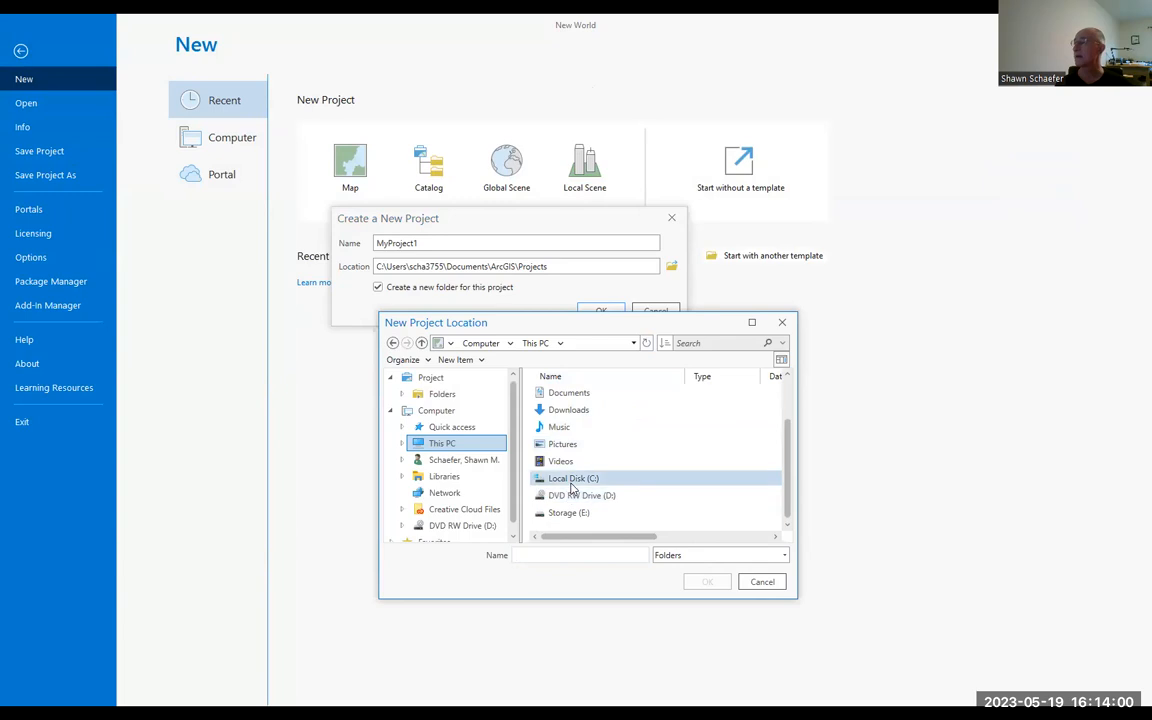
click(572, 484)
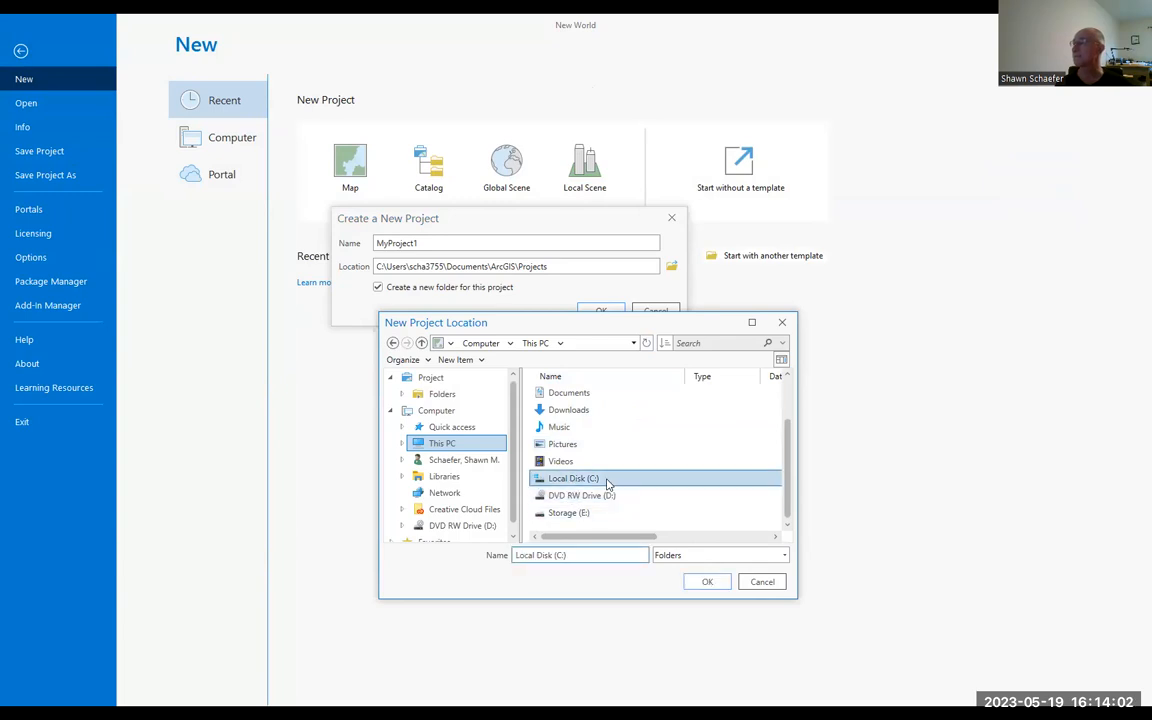
double_click(607, 484)
scroll(607, 475, down, 5)
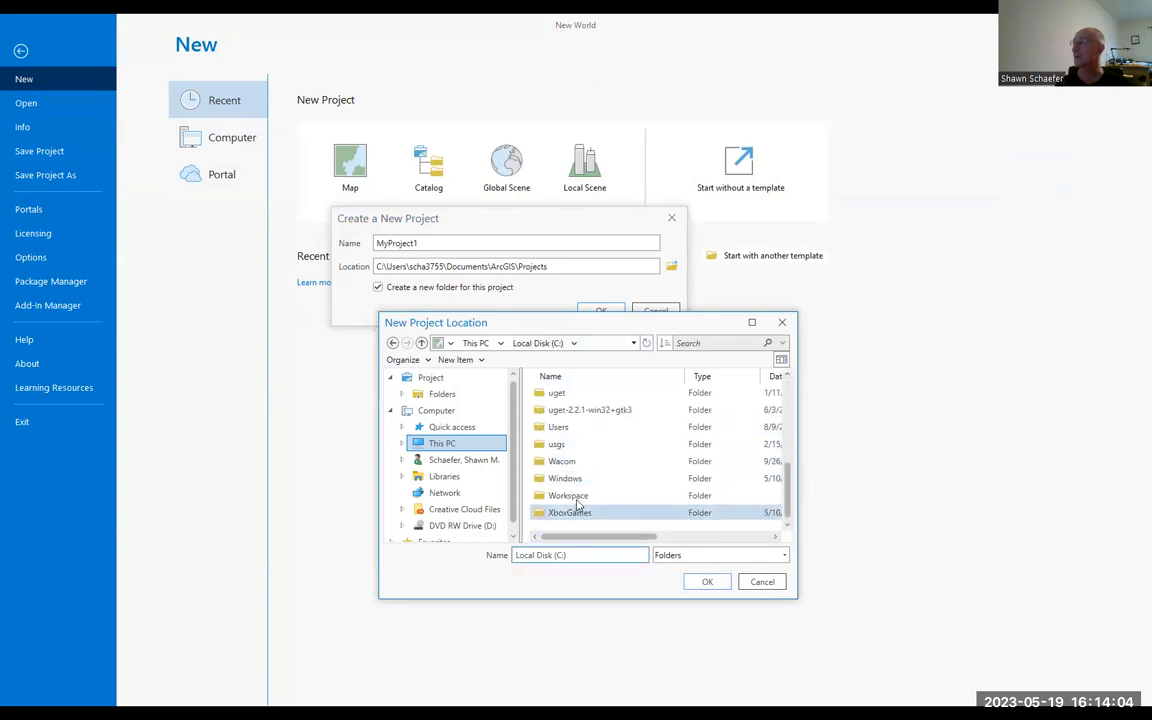
double_click(568, 495)
scroll(597, 420, down, 2)
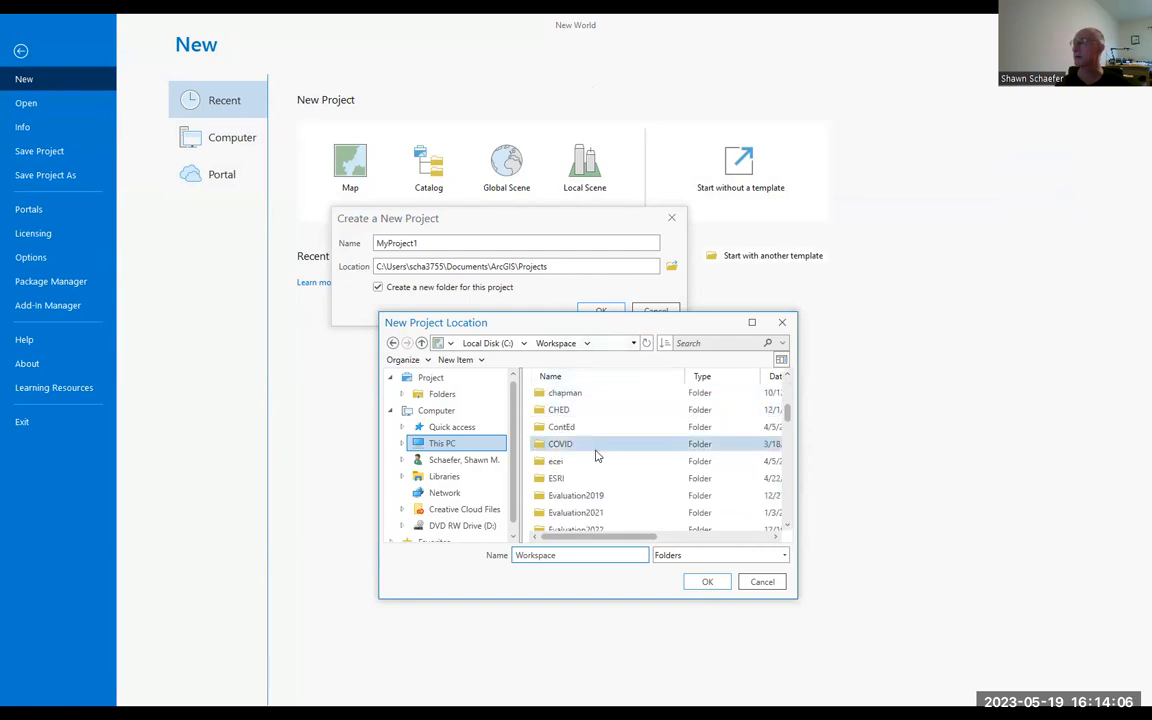
scroll(610, 435, down, 4)
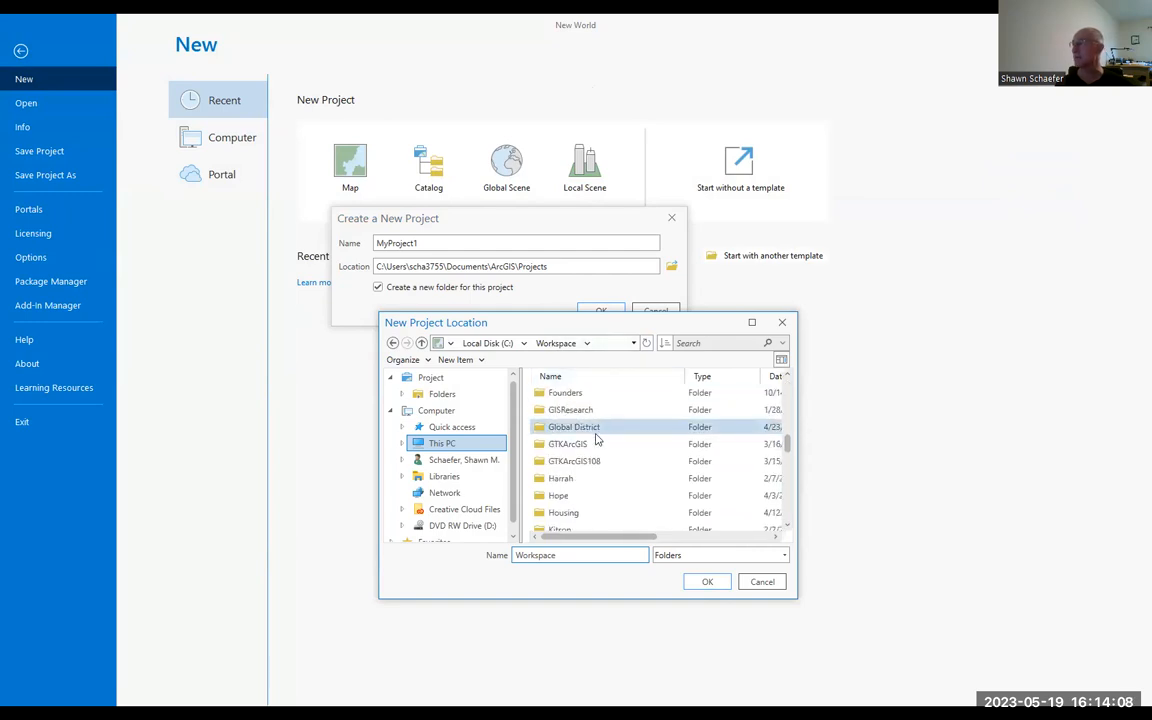
double_click(575, 449)
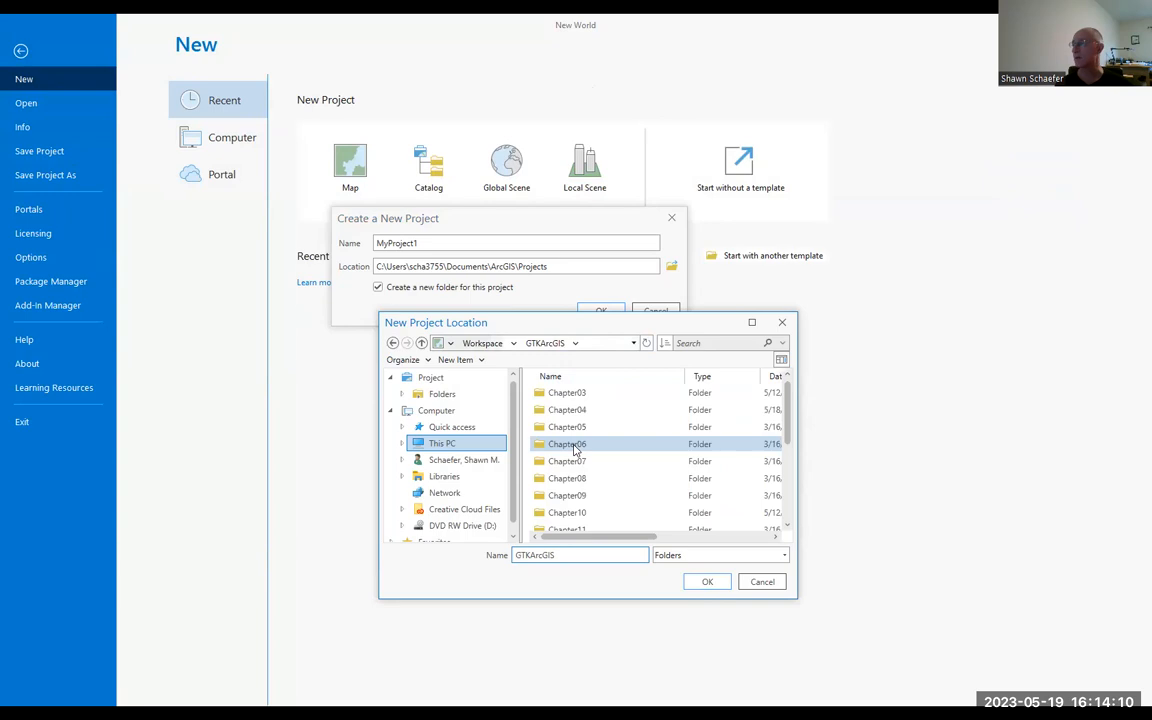
scroll(591, 437, down, 2)
scroll(591, 437, up, 1)
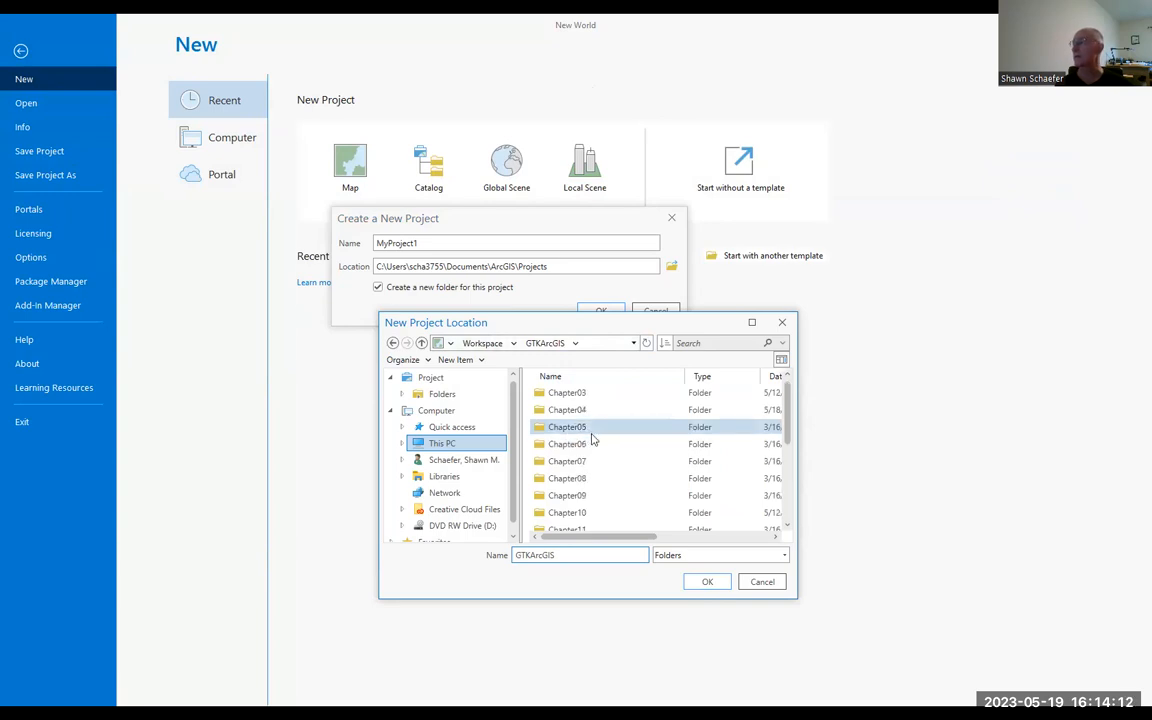
double_click(581, 409)
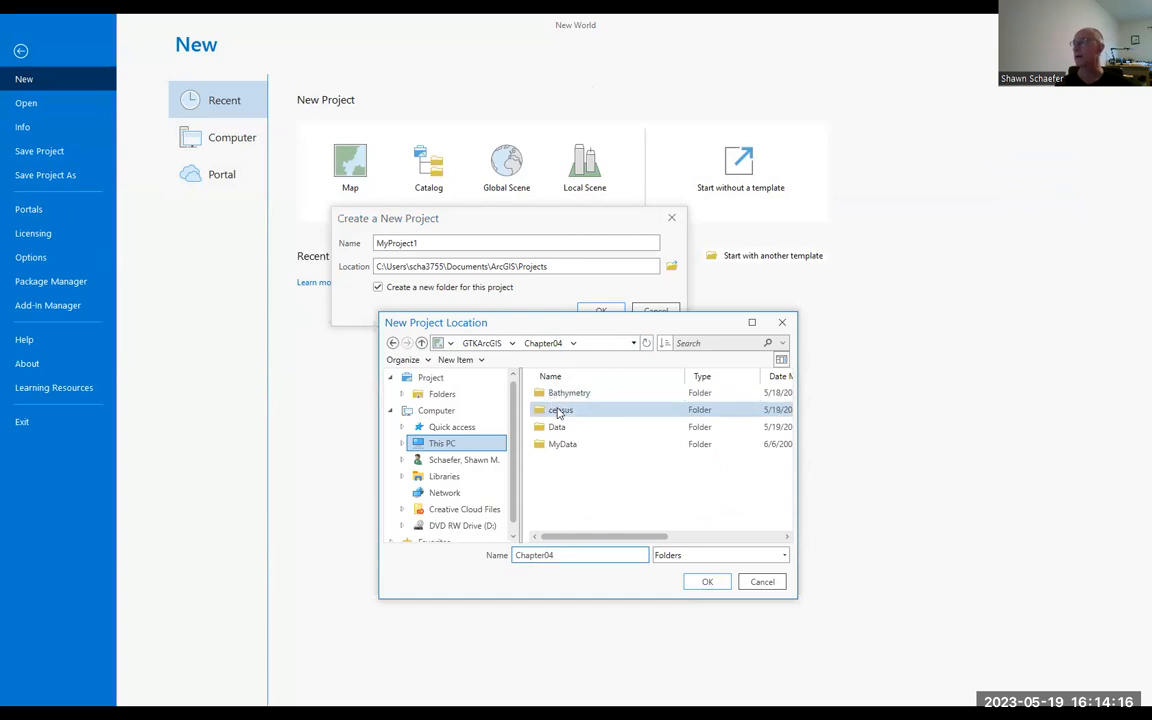
double_click(558, 412)
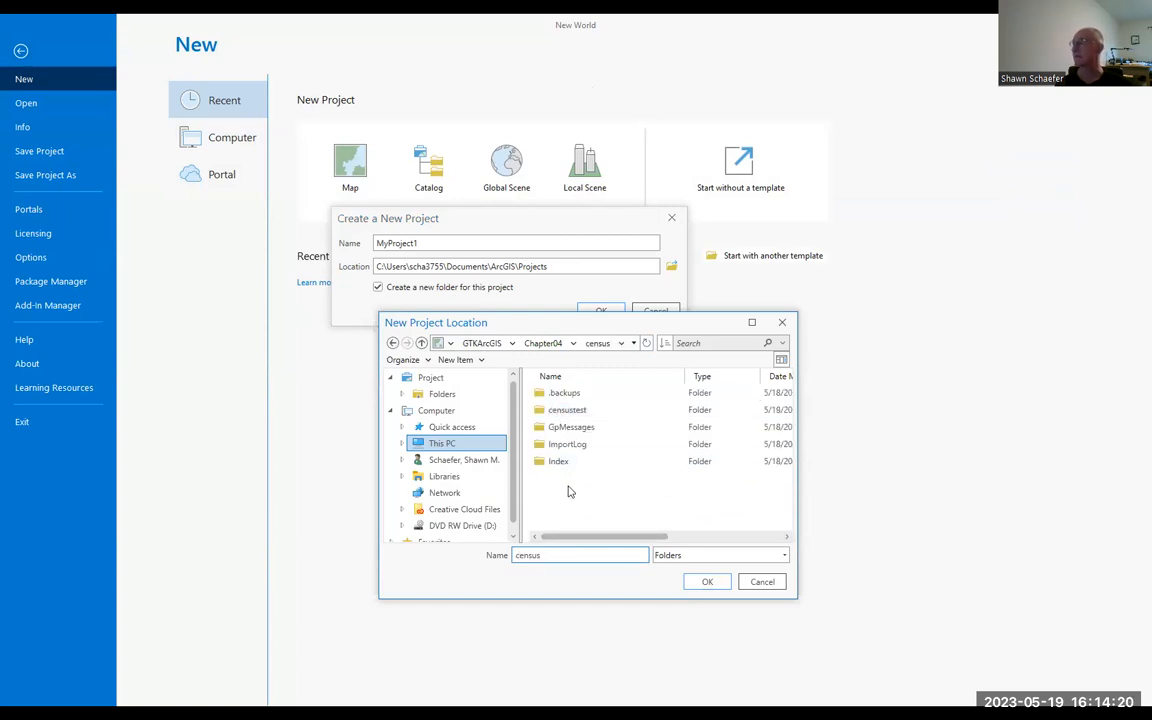
Step: Try to use censusexample as the folder name for the project location
click(561, 557)
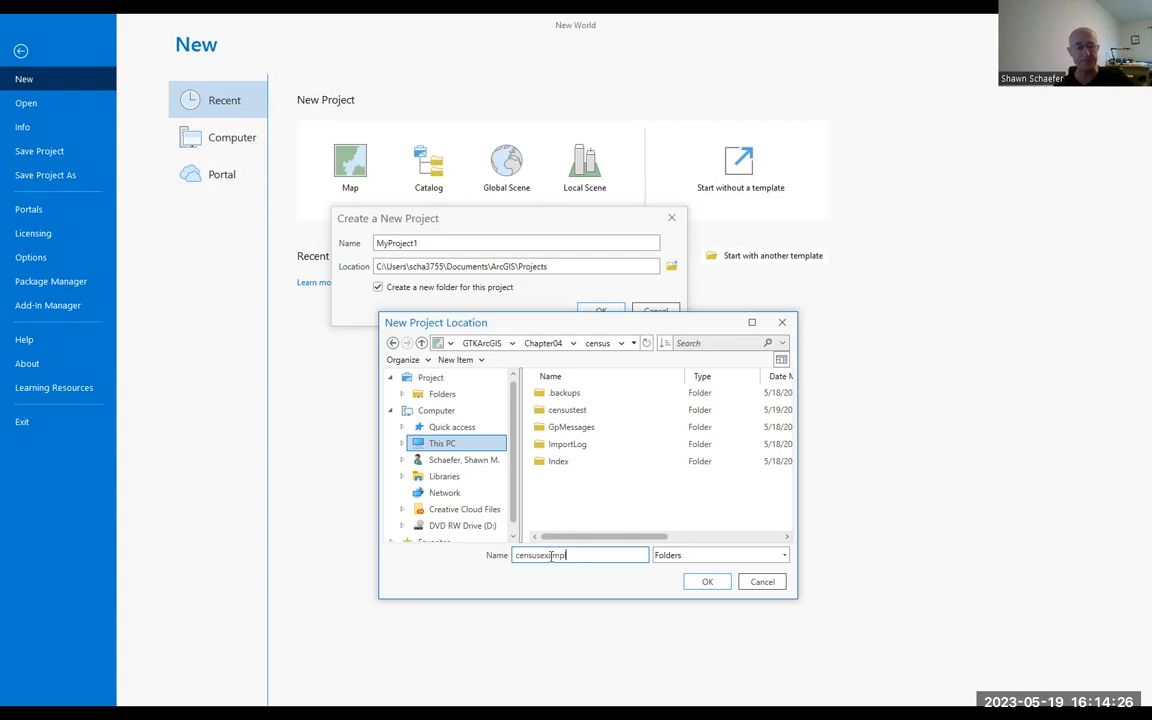
click(707, 581)
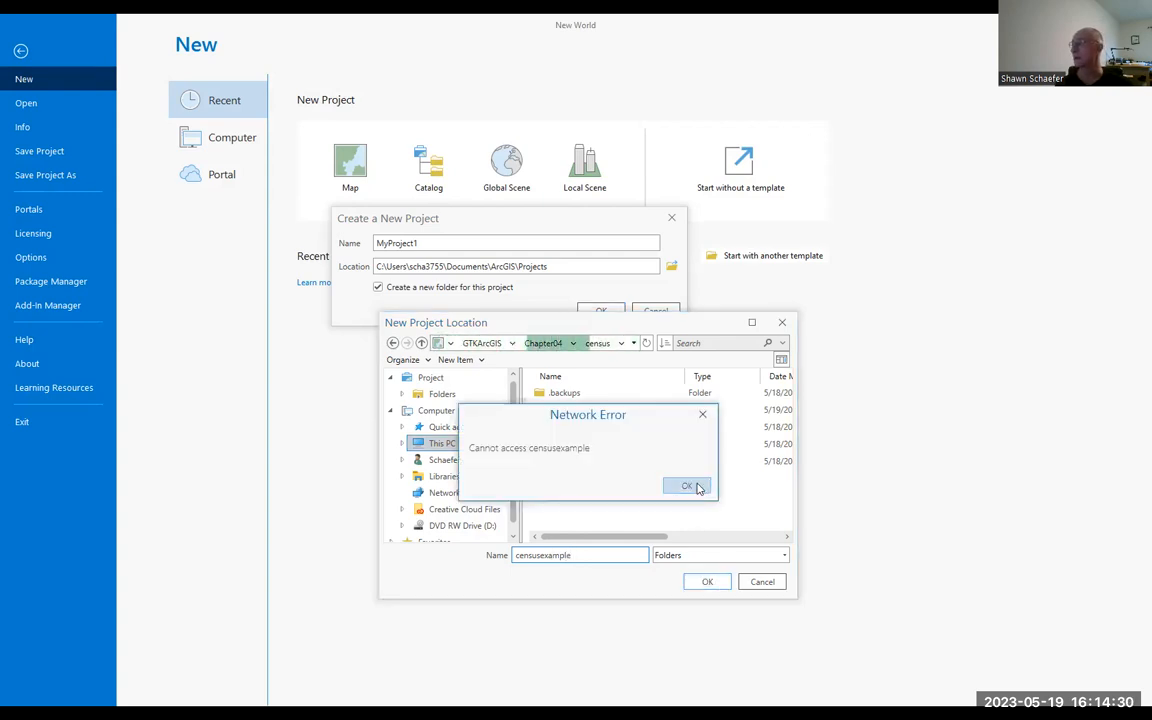
click(687, 486)
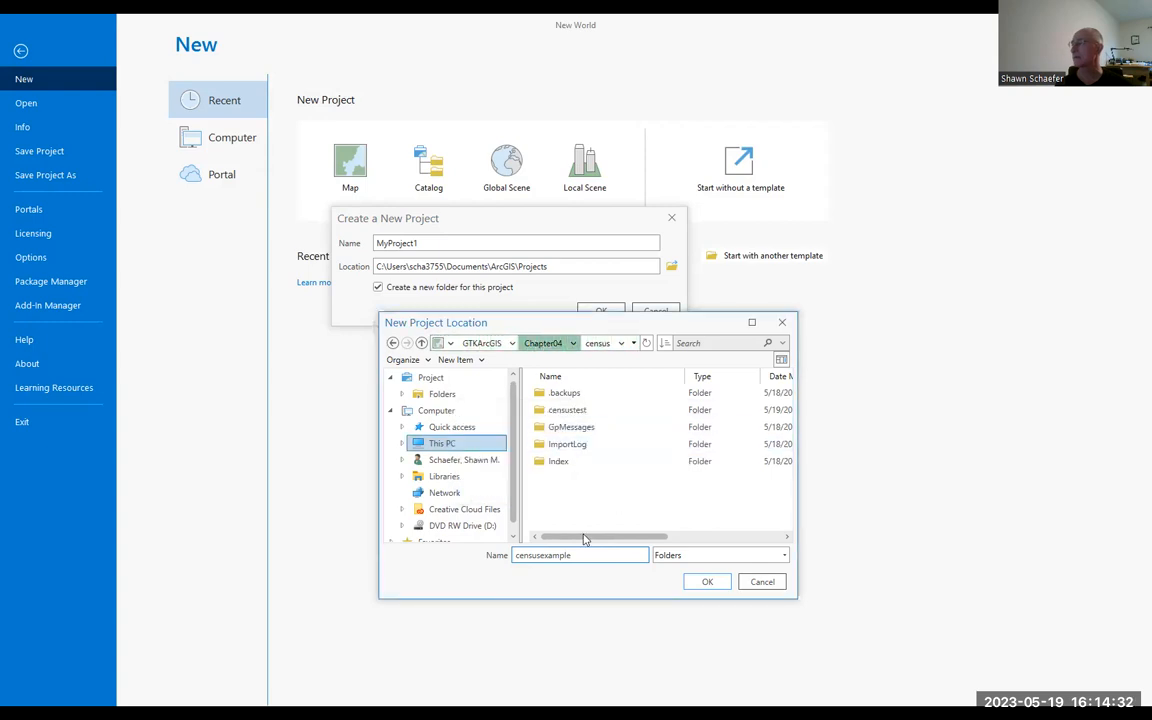
Step: Set the location's folder name back to census and accept it as the project location
drag(578, 555, 542, 556)
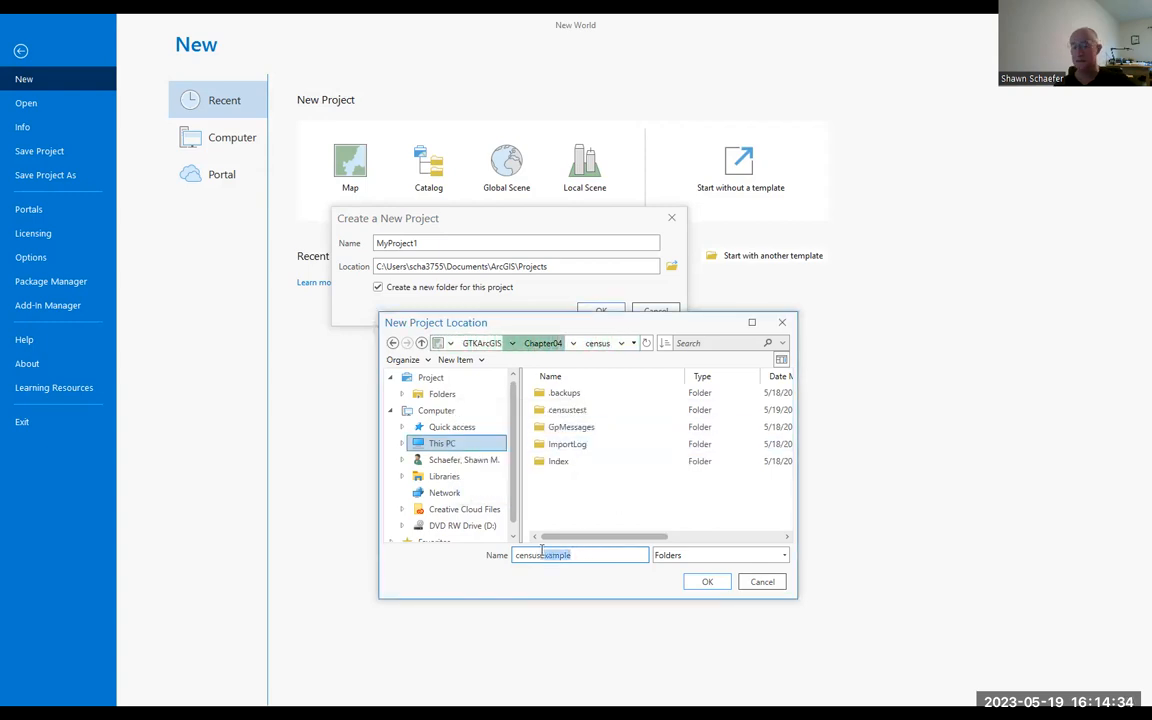
key(BackSpace)
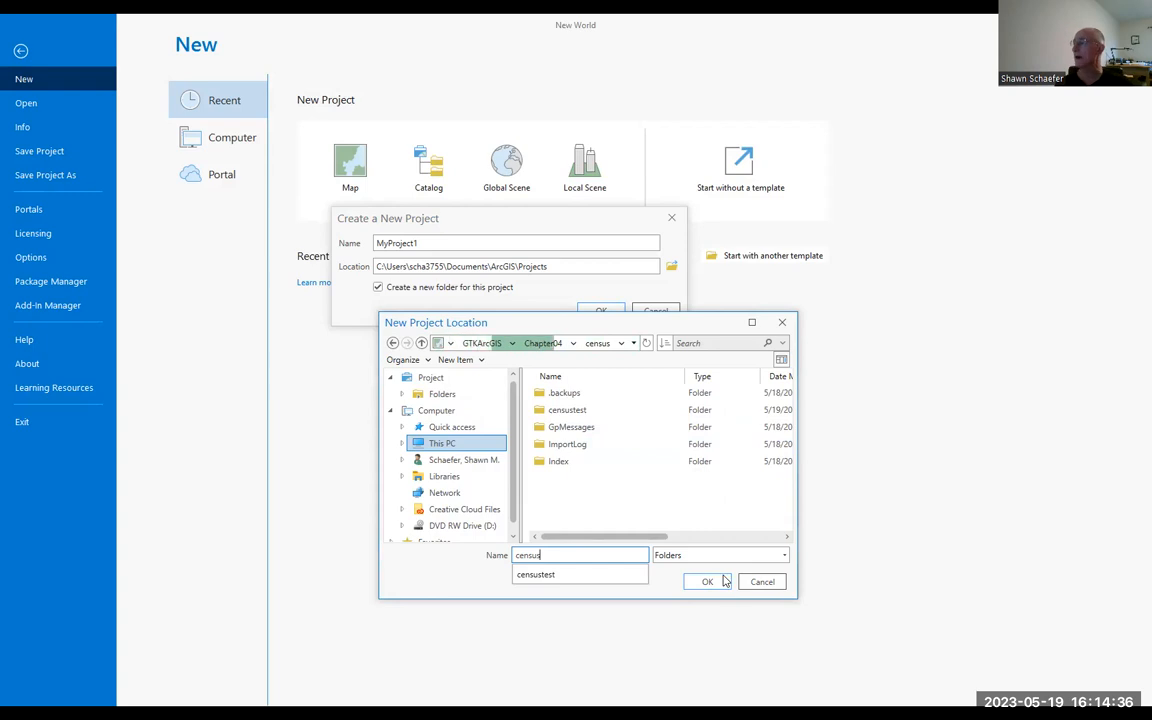
click(707, 583)
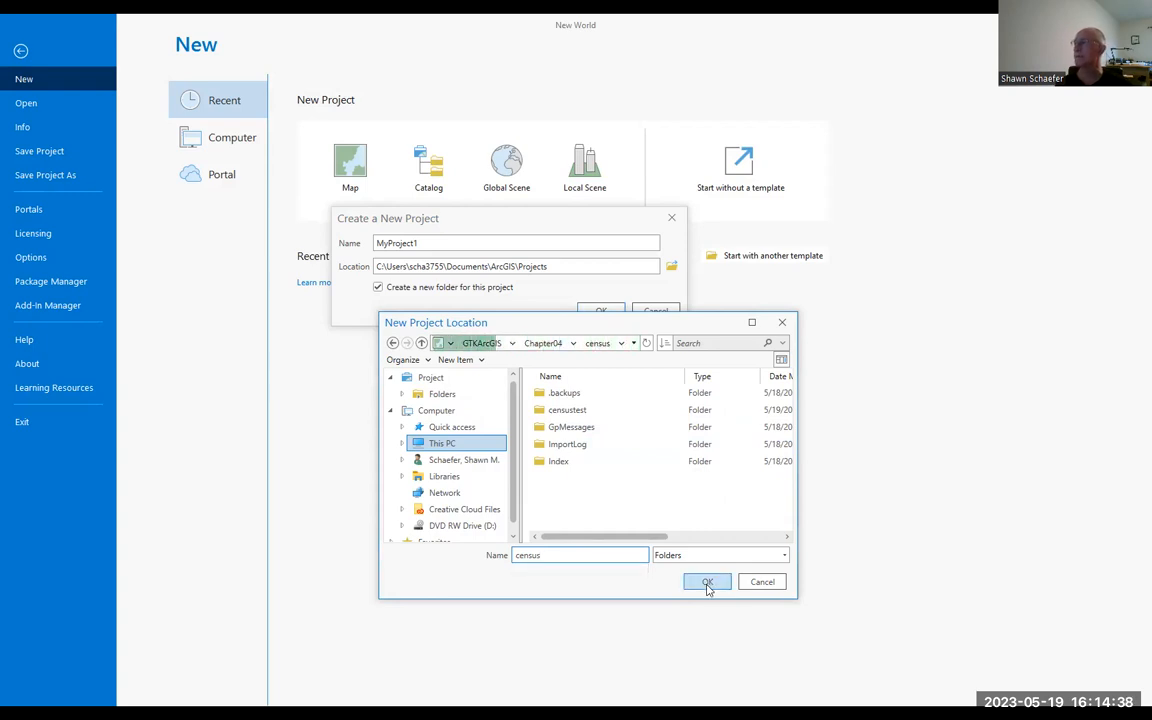
Step: Name the project censusexample and create it, saving the changes to the New World project
double_click(470, 243)
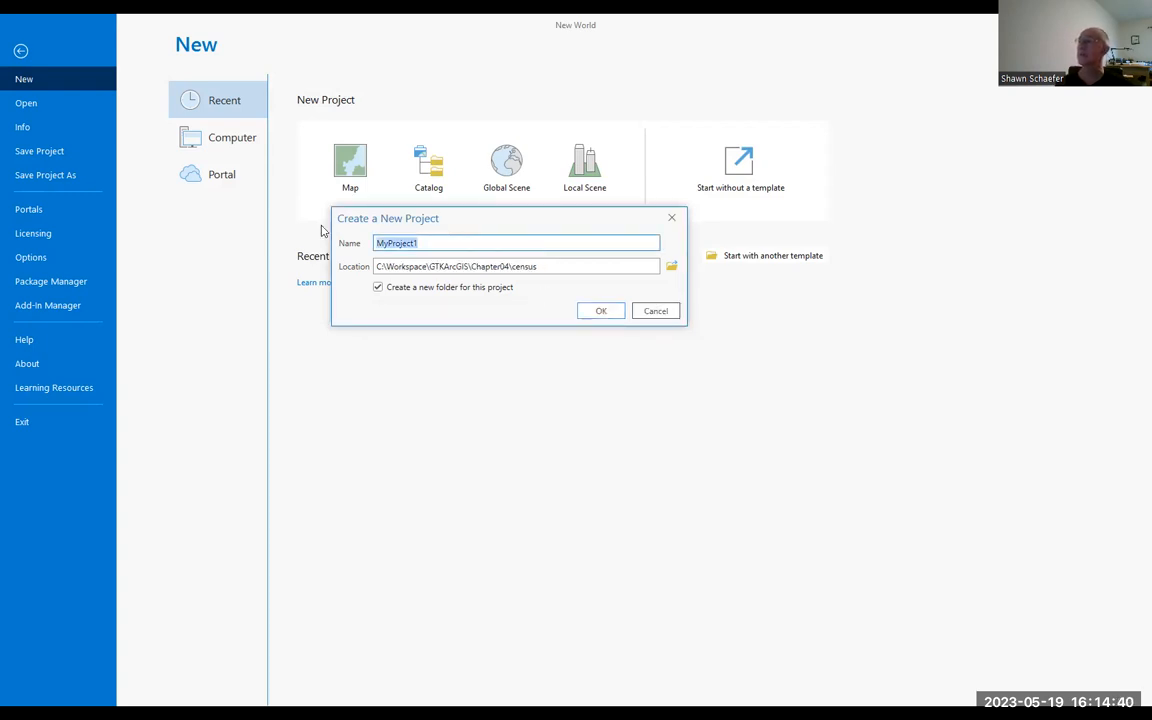
text(censusexample)
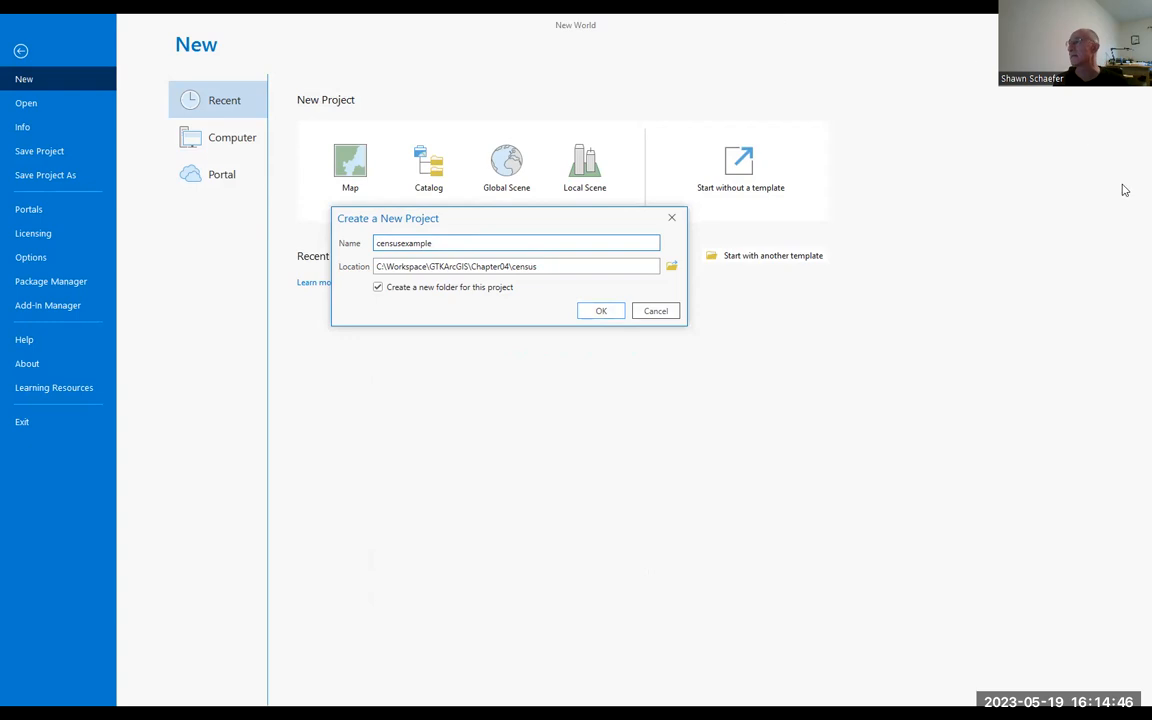
click(601, 311)
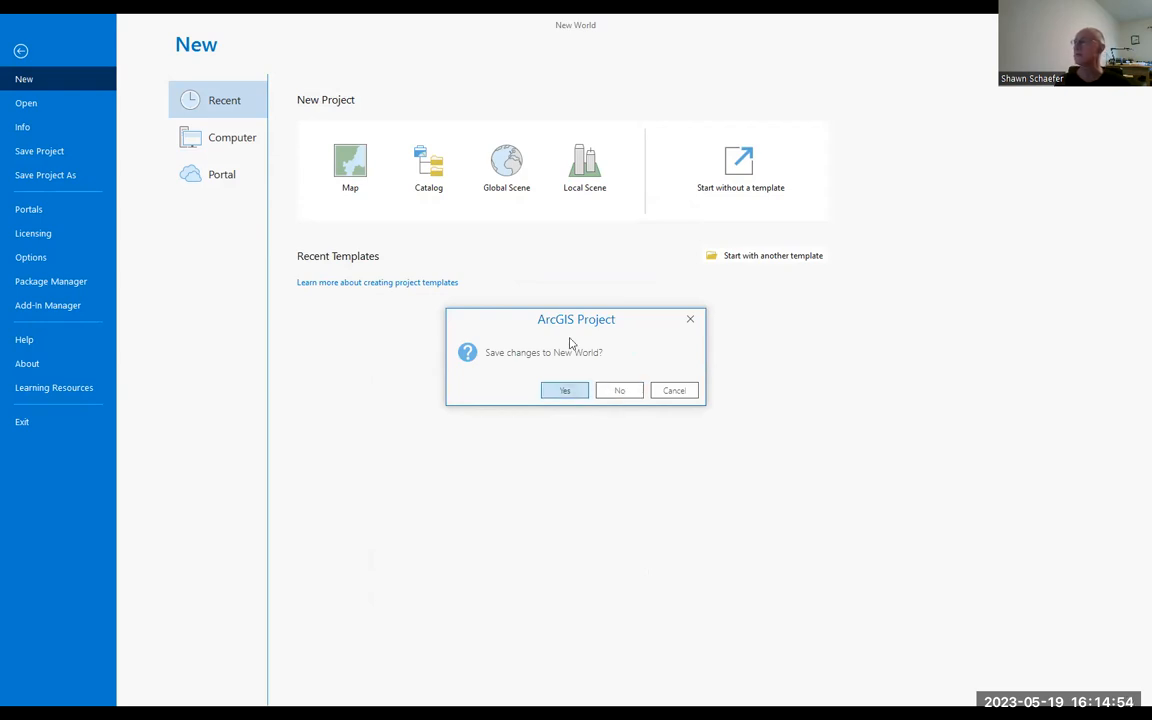
click(565, 390)
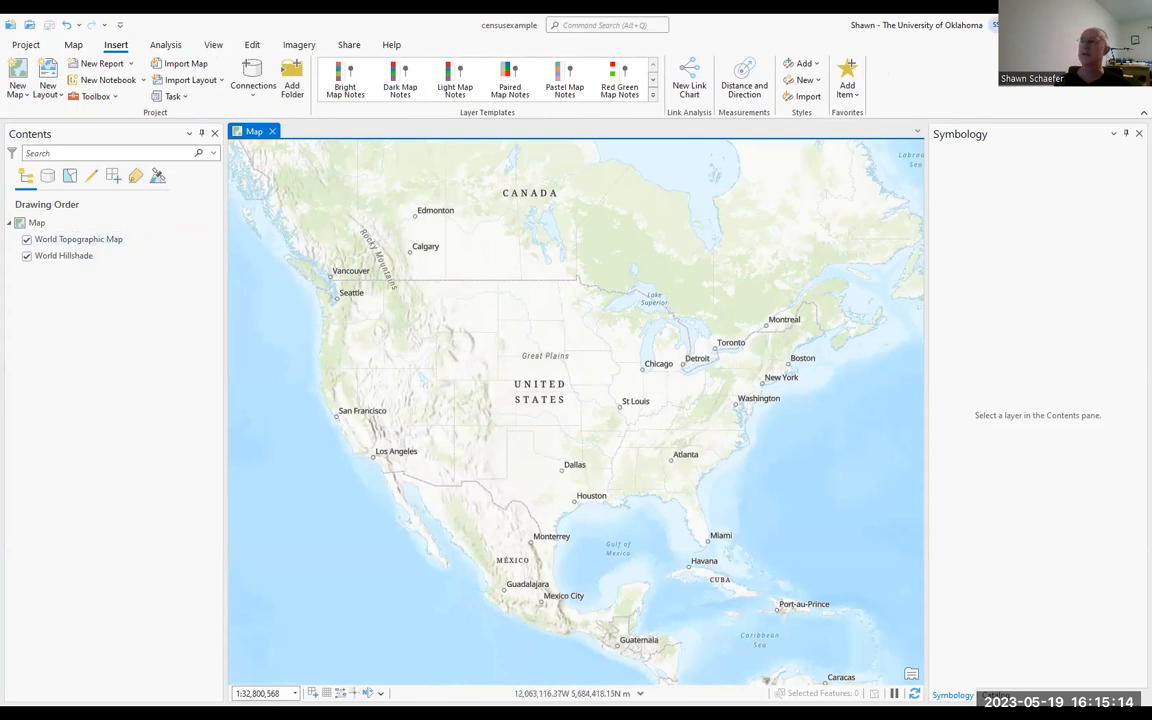
Step: Turn off the World Topographic Map and World Hillshade layers and close the Symbology pane
click(26, 240)
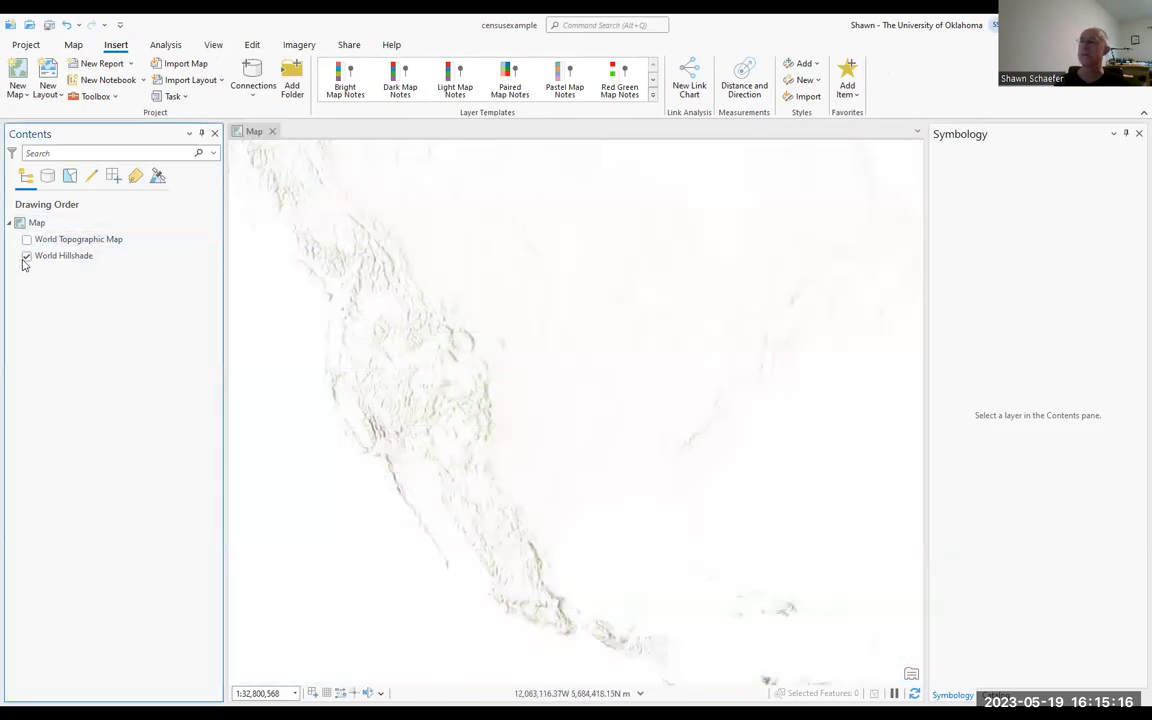
click(27, 256)
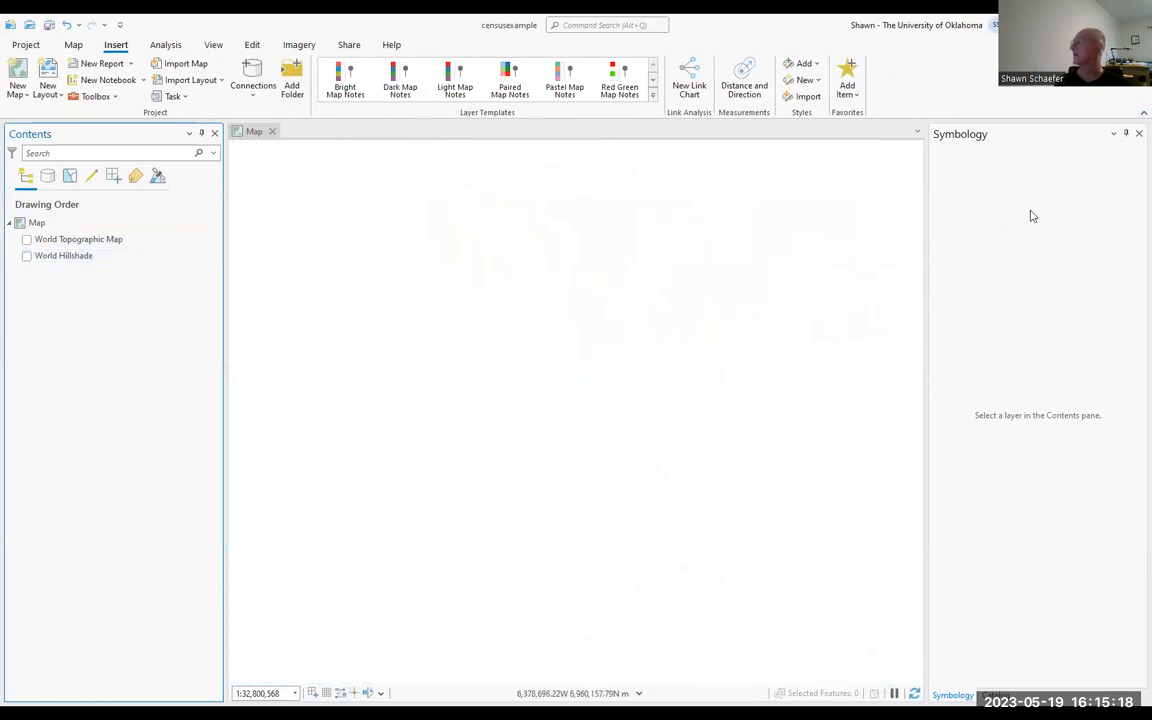
click(1135, 137)
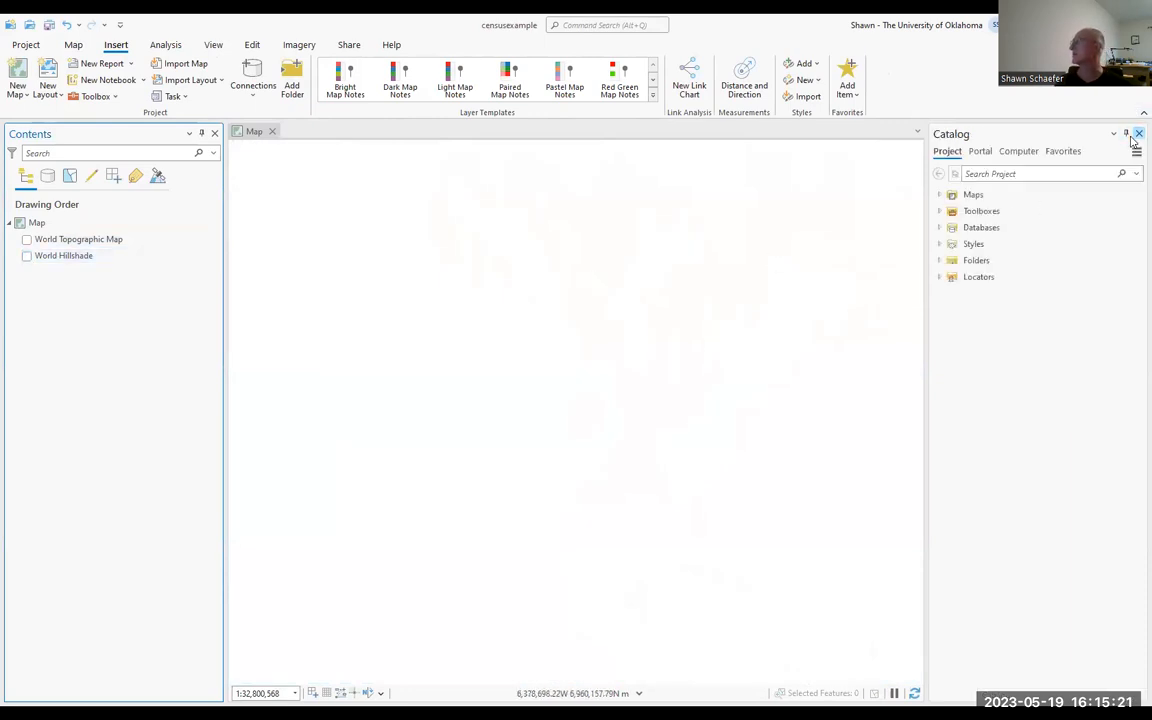
Step: Browse the computer's folders in the Catalog to the contents of C:\Workspace
click(1019, 152)
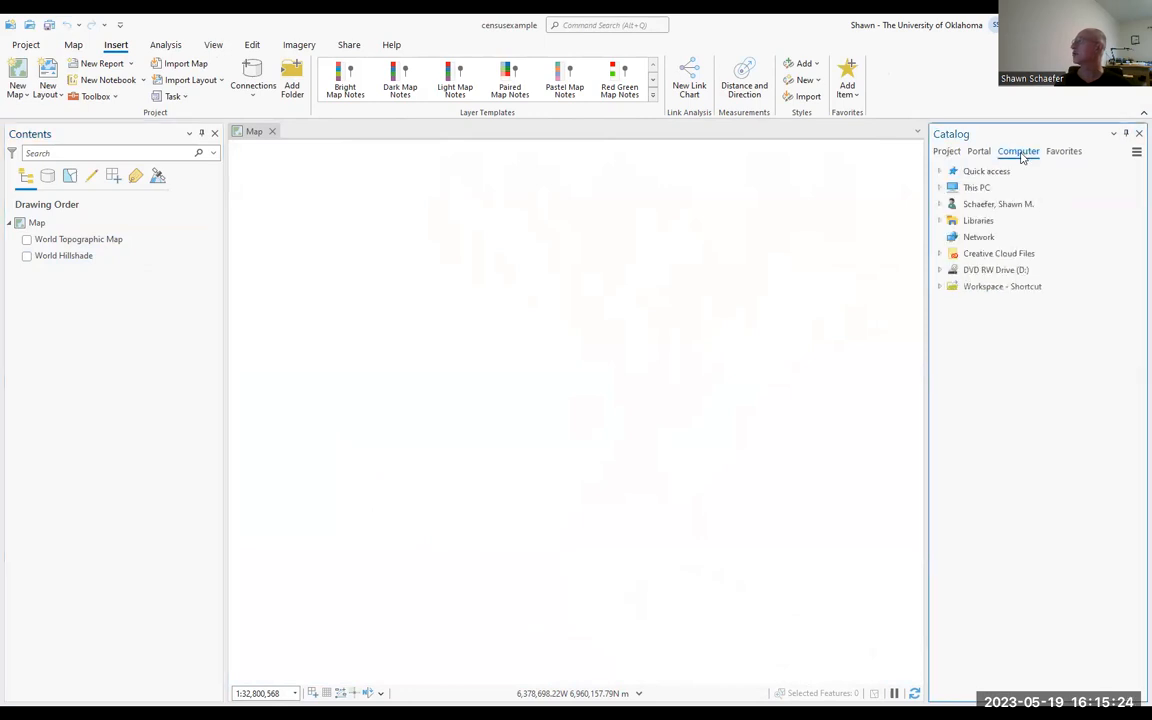
click(939, 187)
double_click(990, 336)
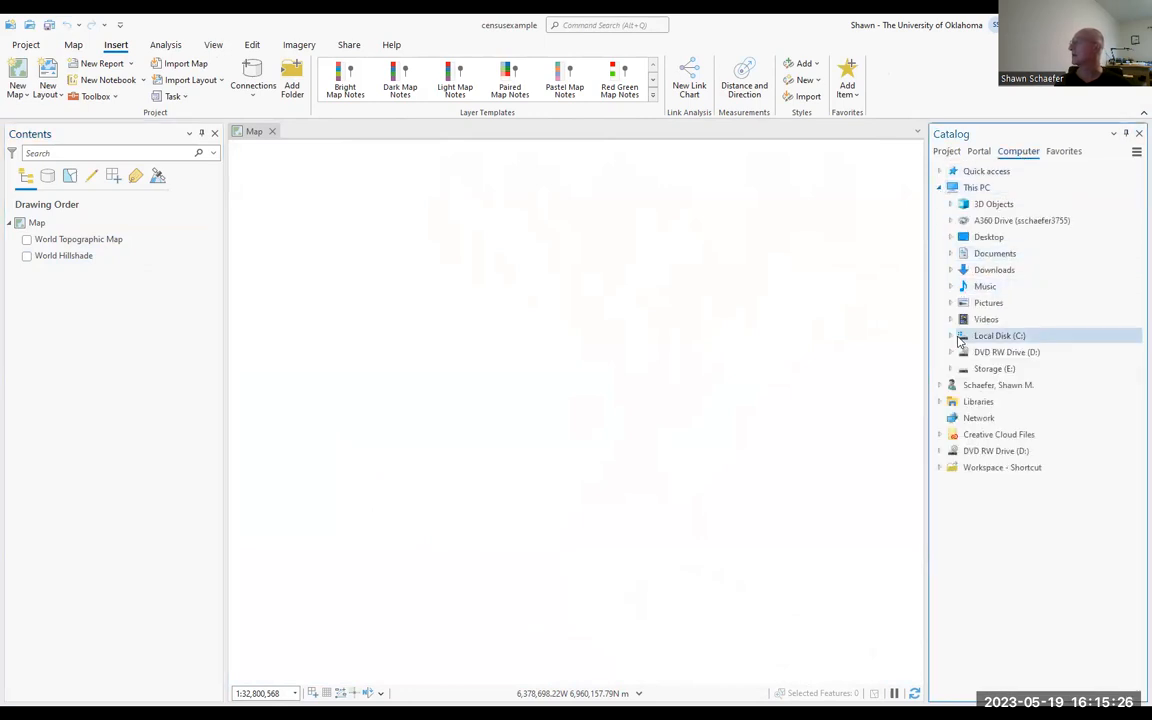
scroll(981, 437, down, 2)
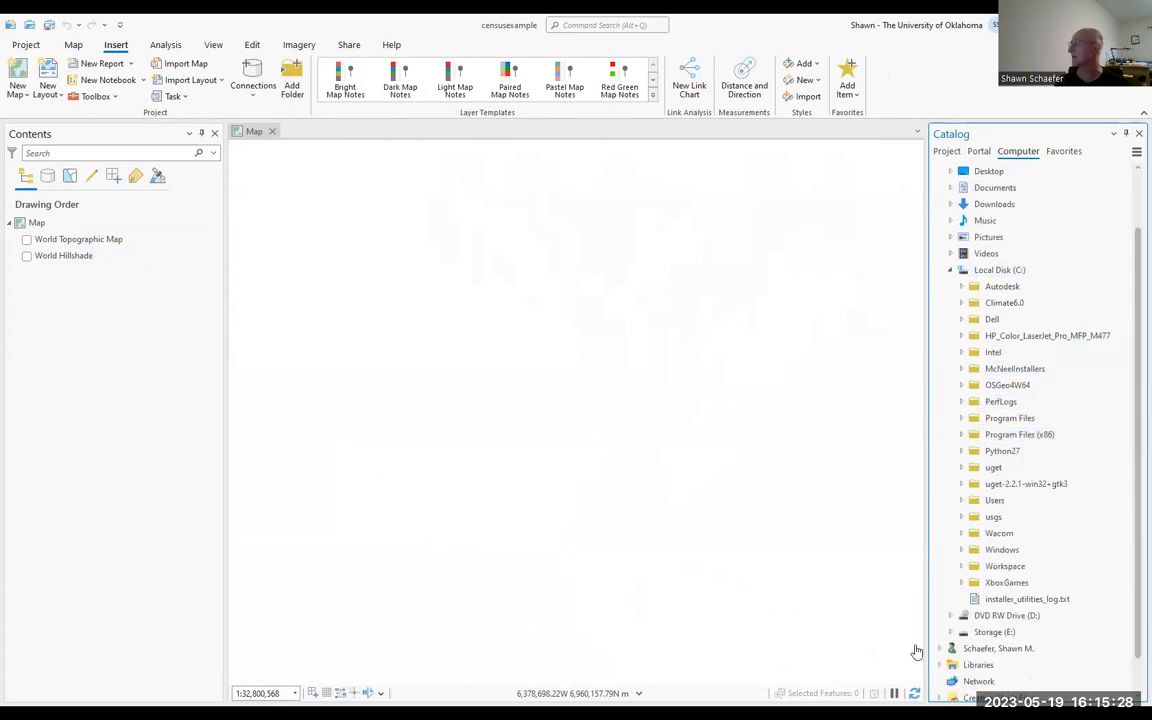
click(988, 567)
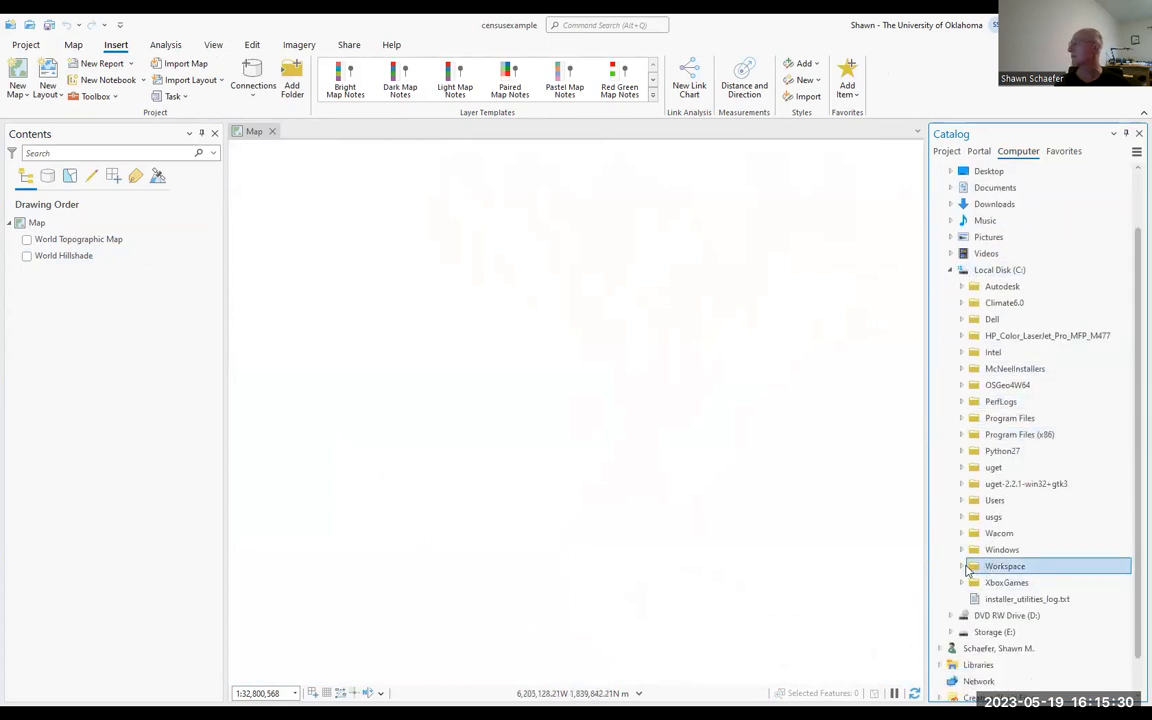
click(963, 567)
scroll(1000, 428, down, 5)
scroll(1000, 428, down, 5)
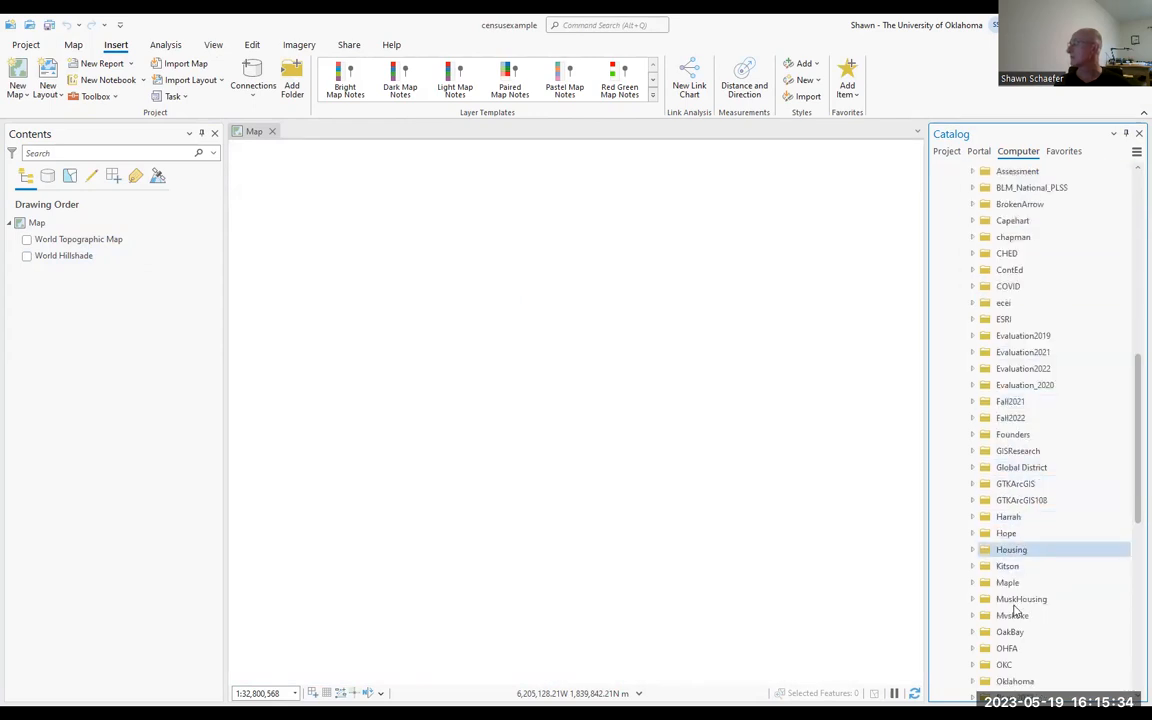
Step: Add the tulsatractsacs.shp shapefile from the OHFA\OHFA_GIS folder to the map
click(1010, 648)
double_click(1010, 648)
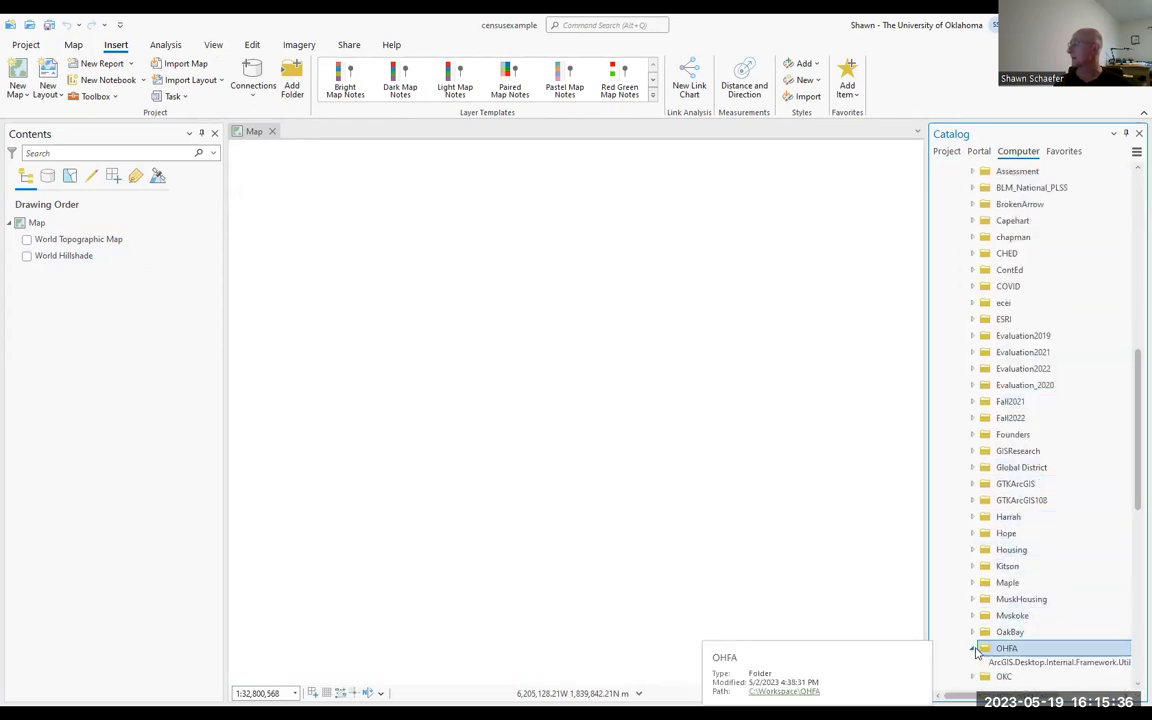
scroll(1025, 430, down, 7)
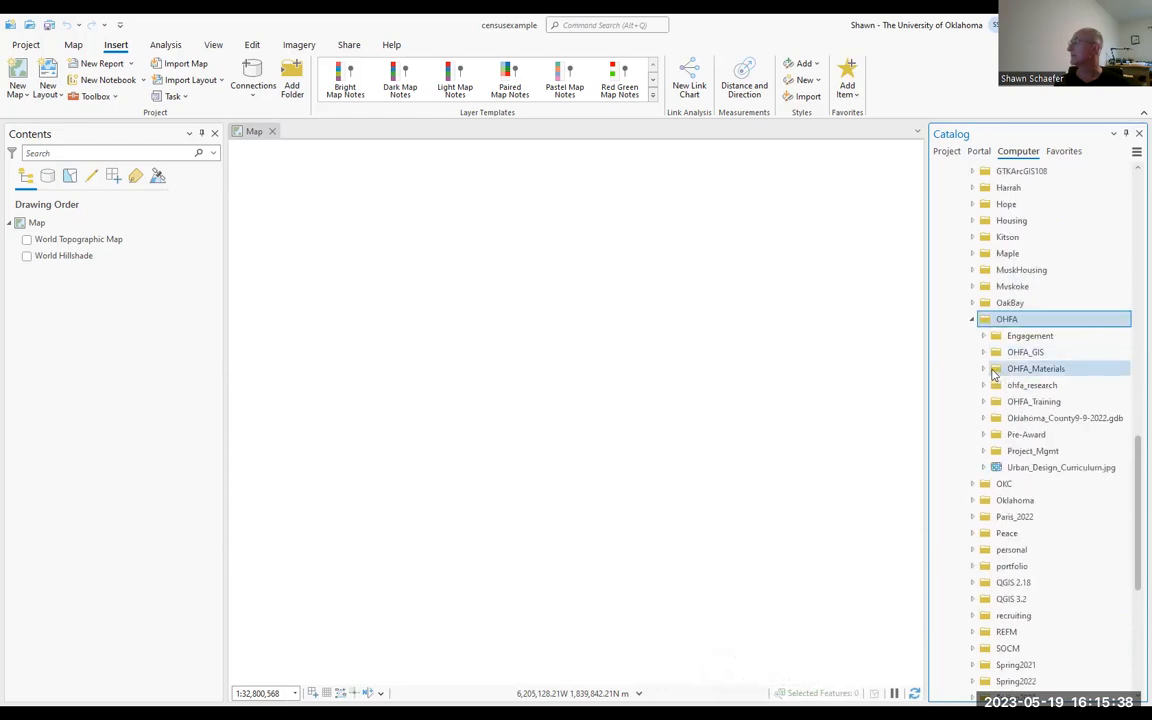
click(984, 353)
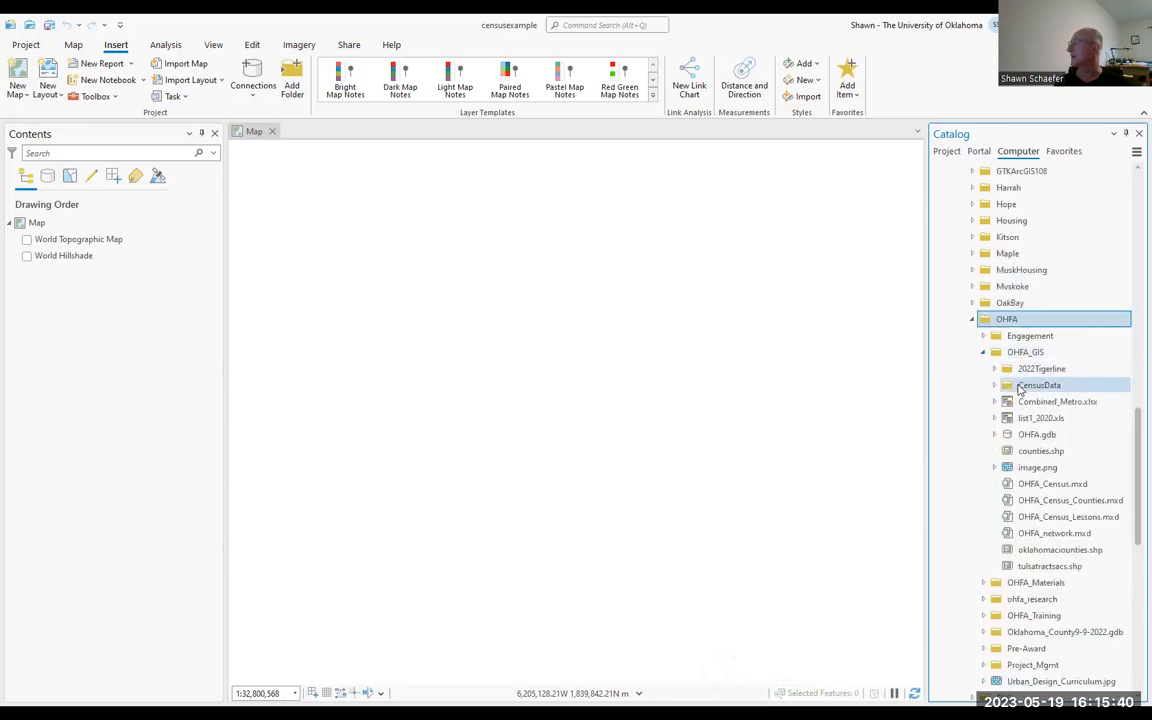
scroll(1022, 390, down, 3)
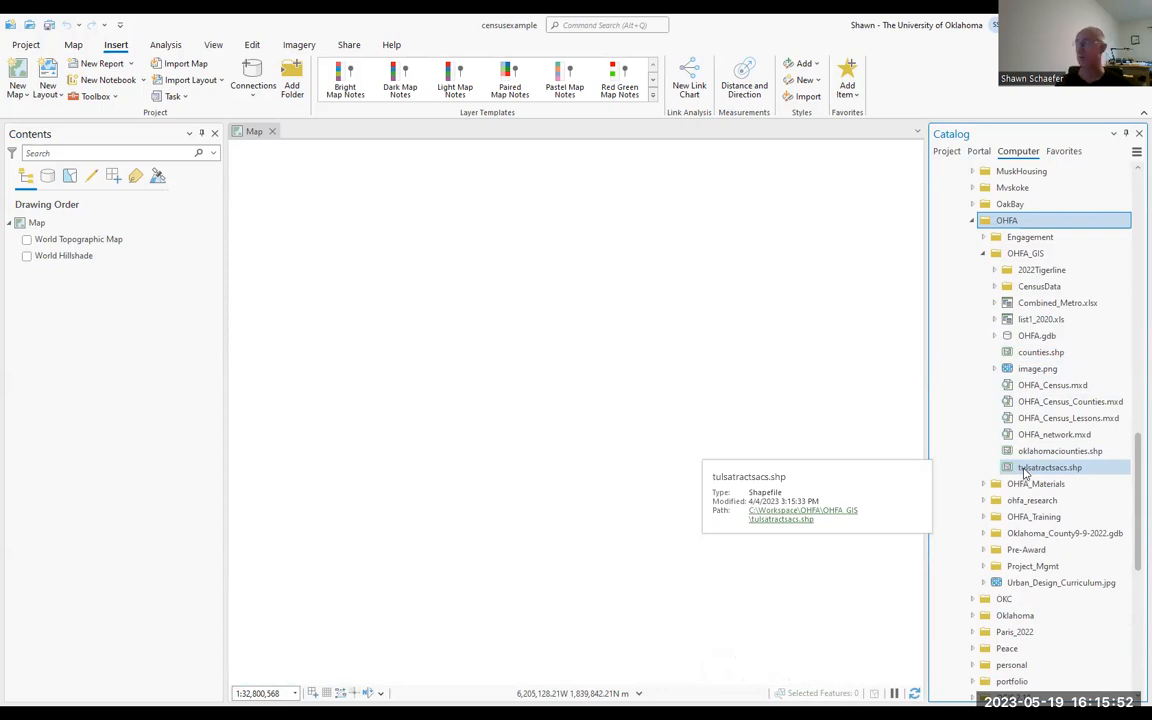
mouse_move(1025, 473)
mouse_down()
mouse_move(98, 301)
mouse_move(77, 200)
mouse_move(76, 240)
mouse_up()
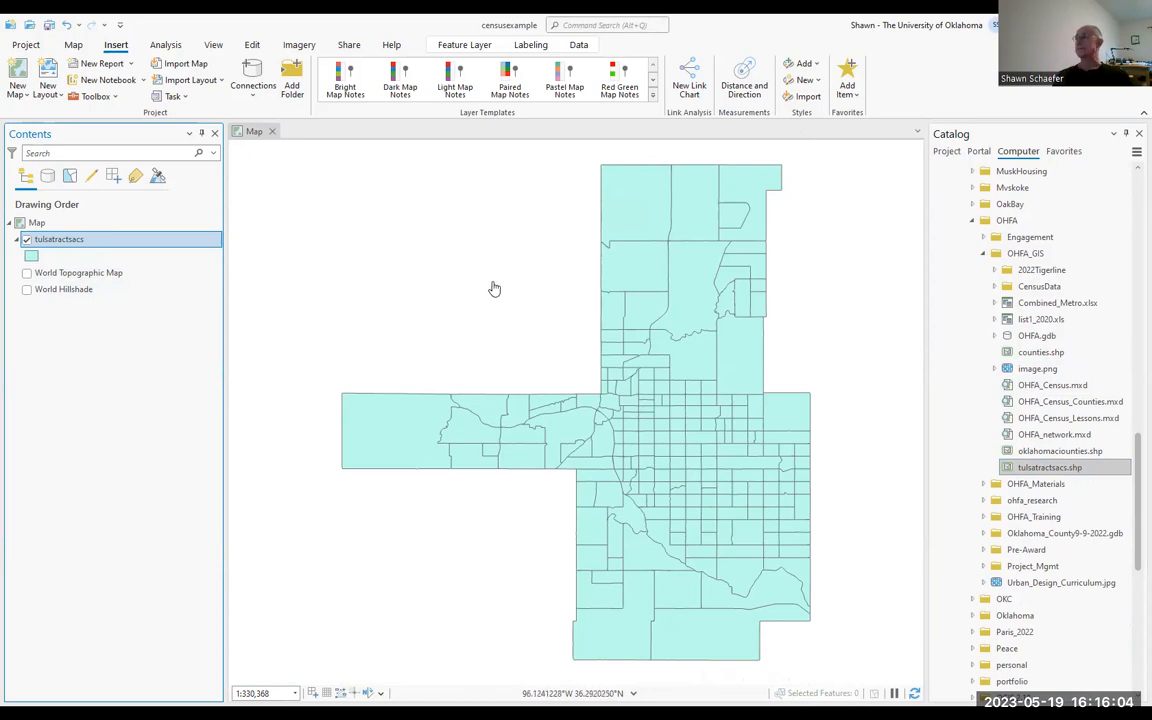
Step: Check the tulsatractsacs layer's general properties, data source and spatial reference, including its geographic coordinate system
right_click(58, 242)
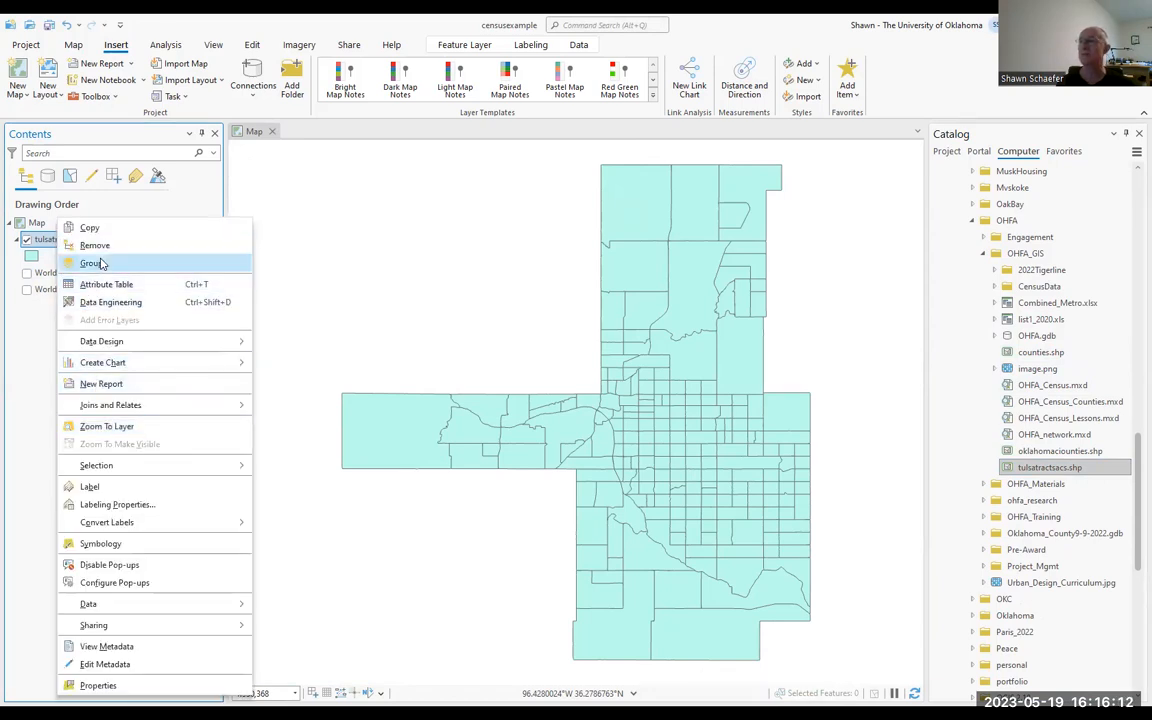
click(98, 685)
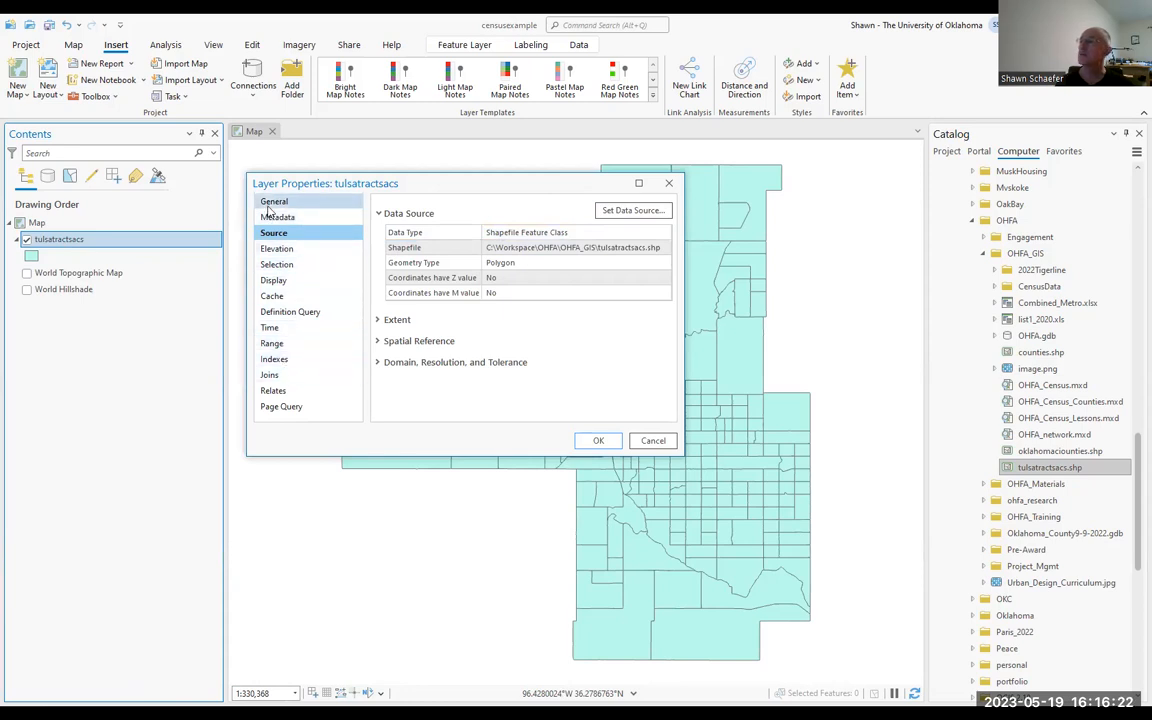
click(270, 204)
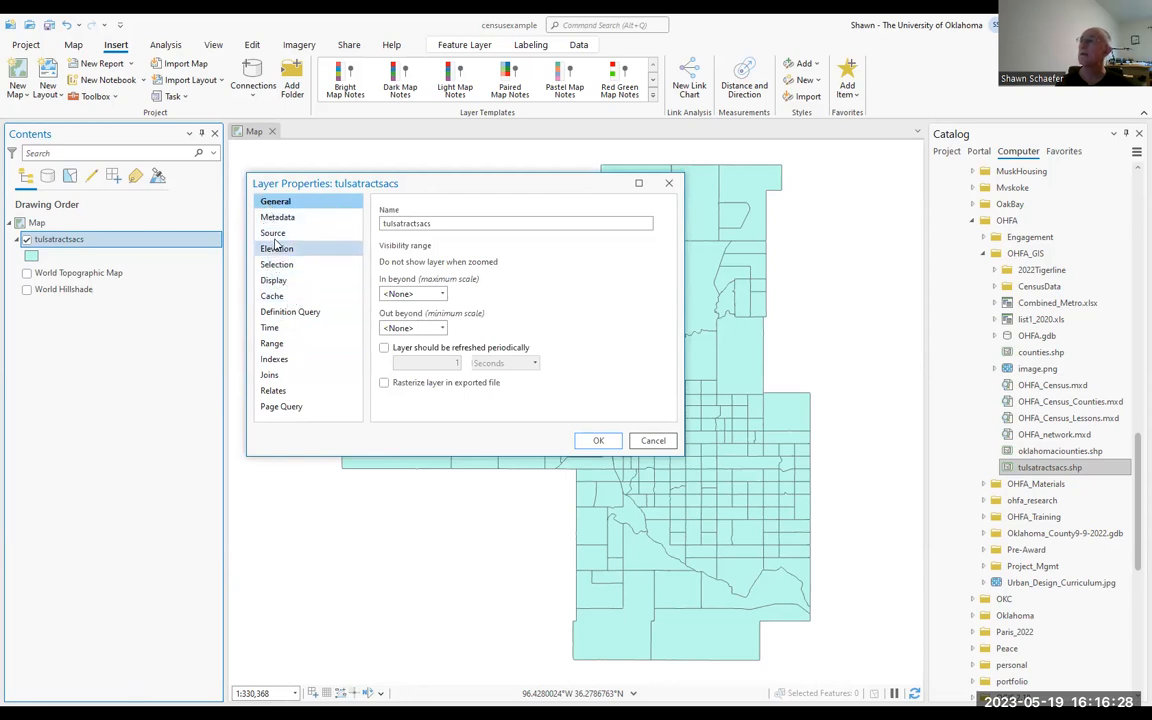
click(276, 236)
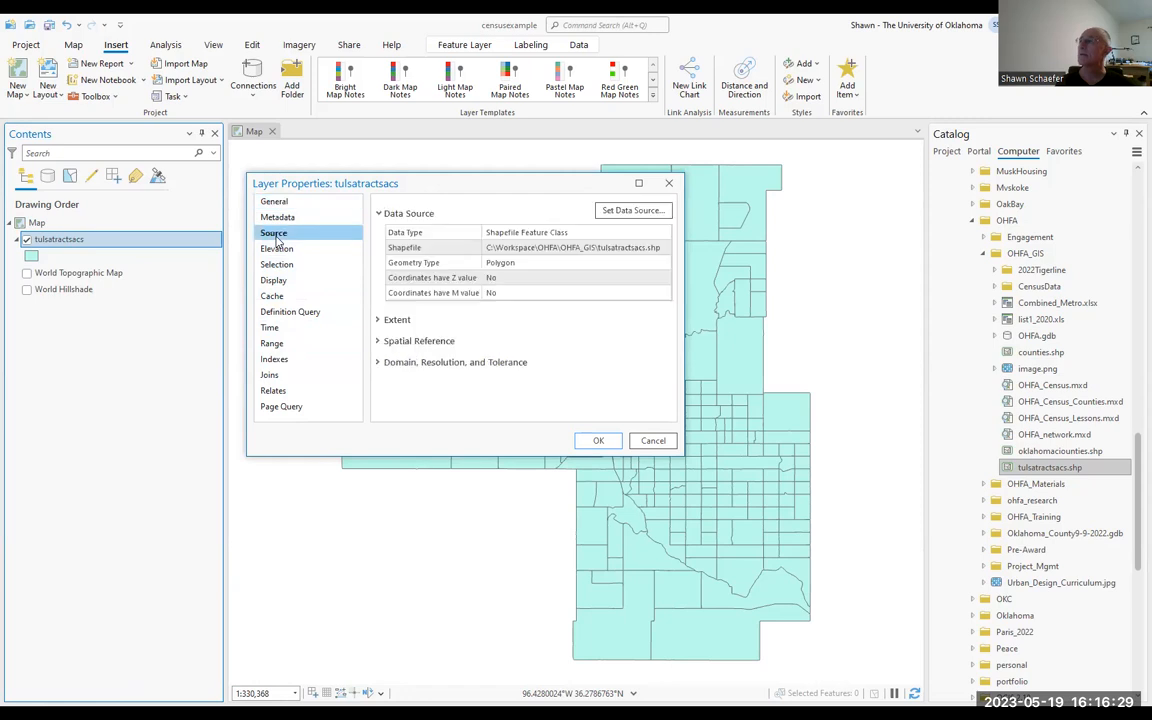
click(393, 340)
scroll(473, 276, down, 5)
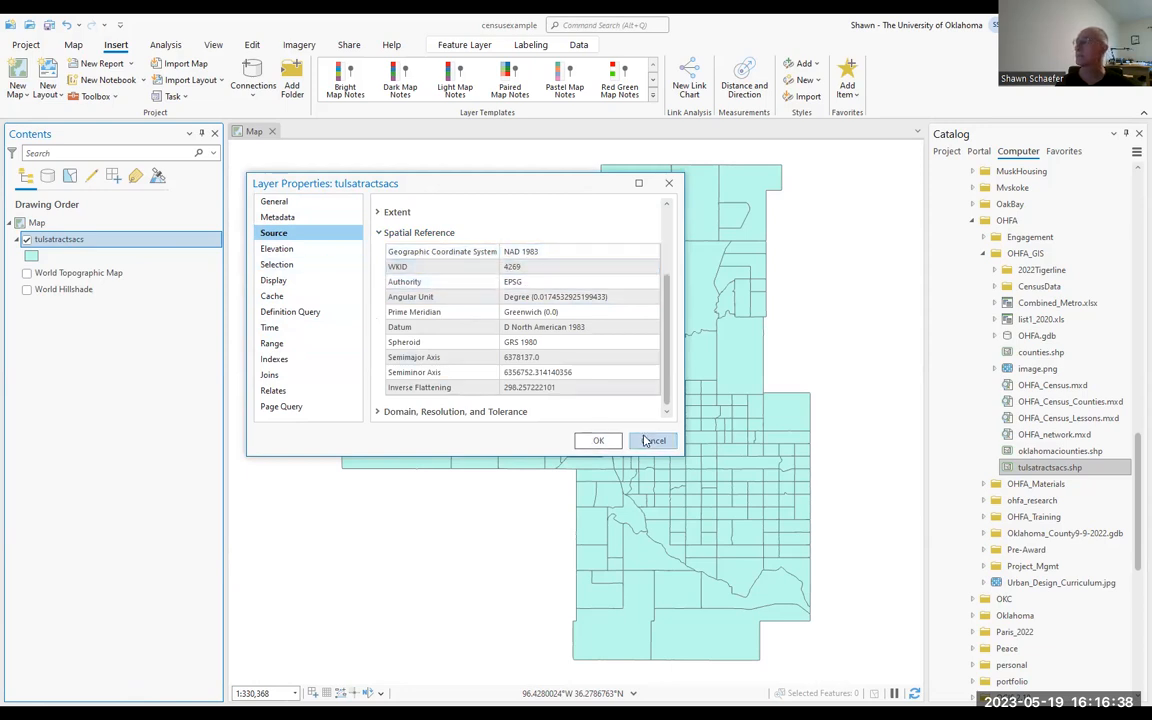
click(521, 254)
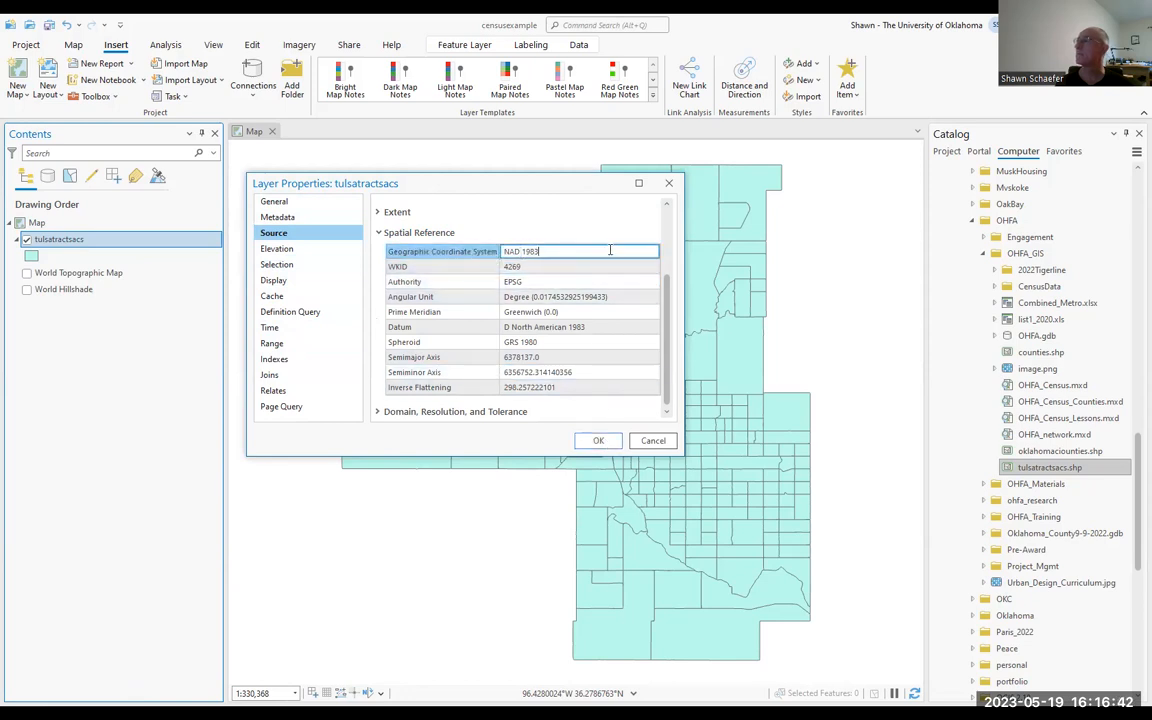
click(598, 440)
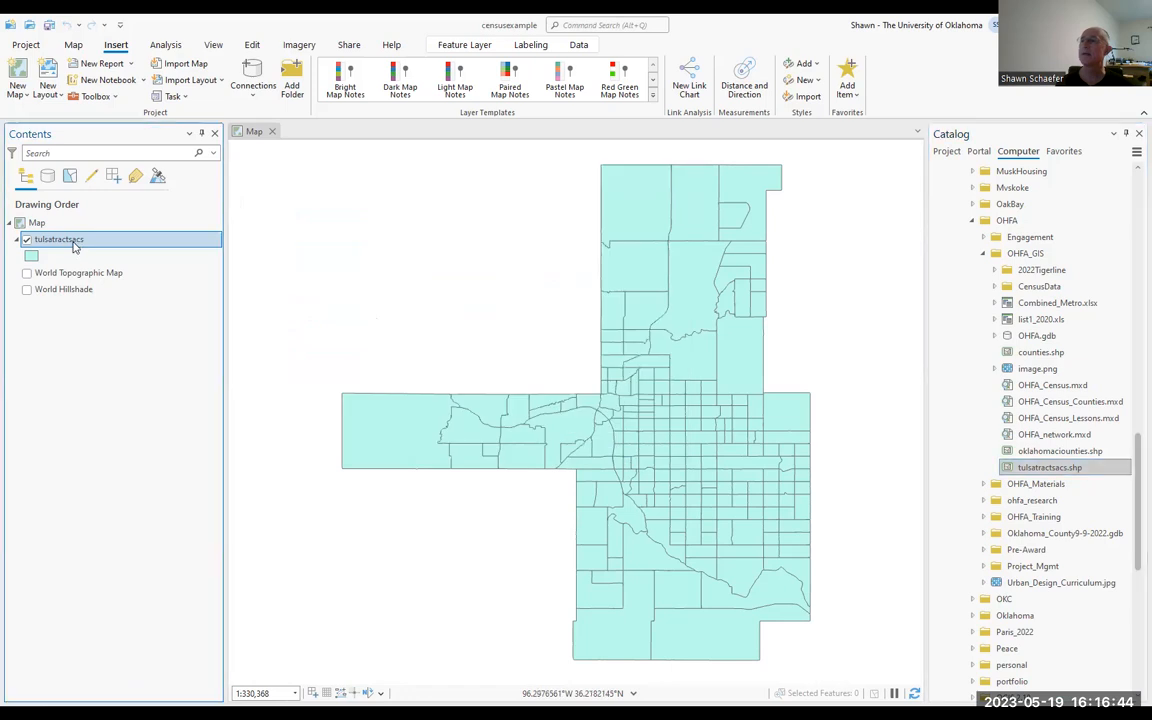
Step: Open the attribute table of the tulsatractsacs layer and examine its GEOID and GEOID2 fields
right_click(74, 245)
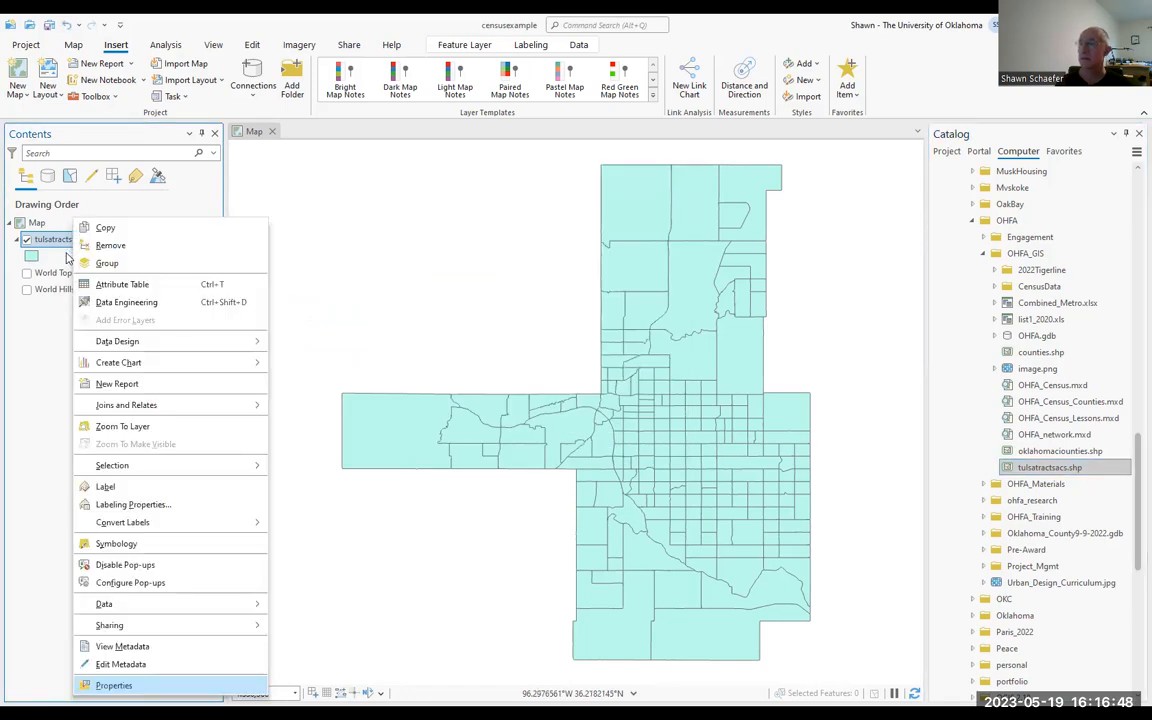
mouse_move(121, 348)
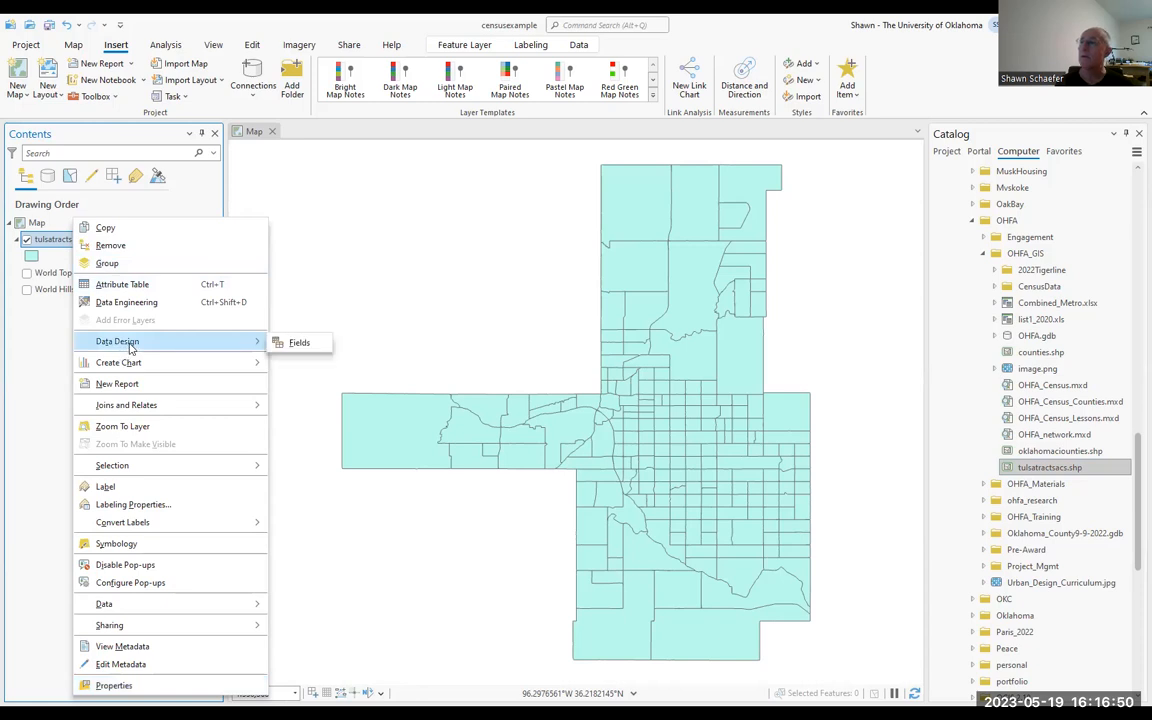
click(176, 289)
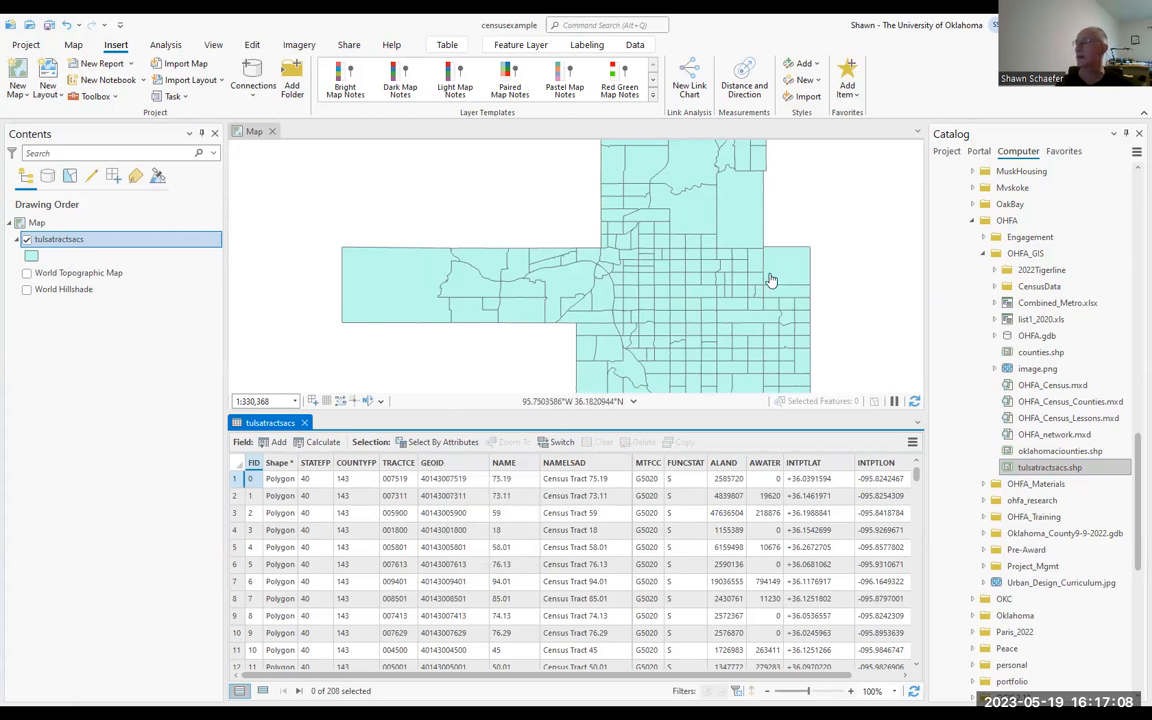
click(462, 466)
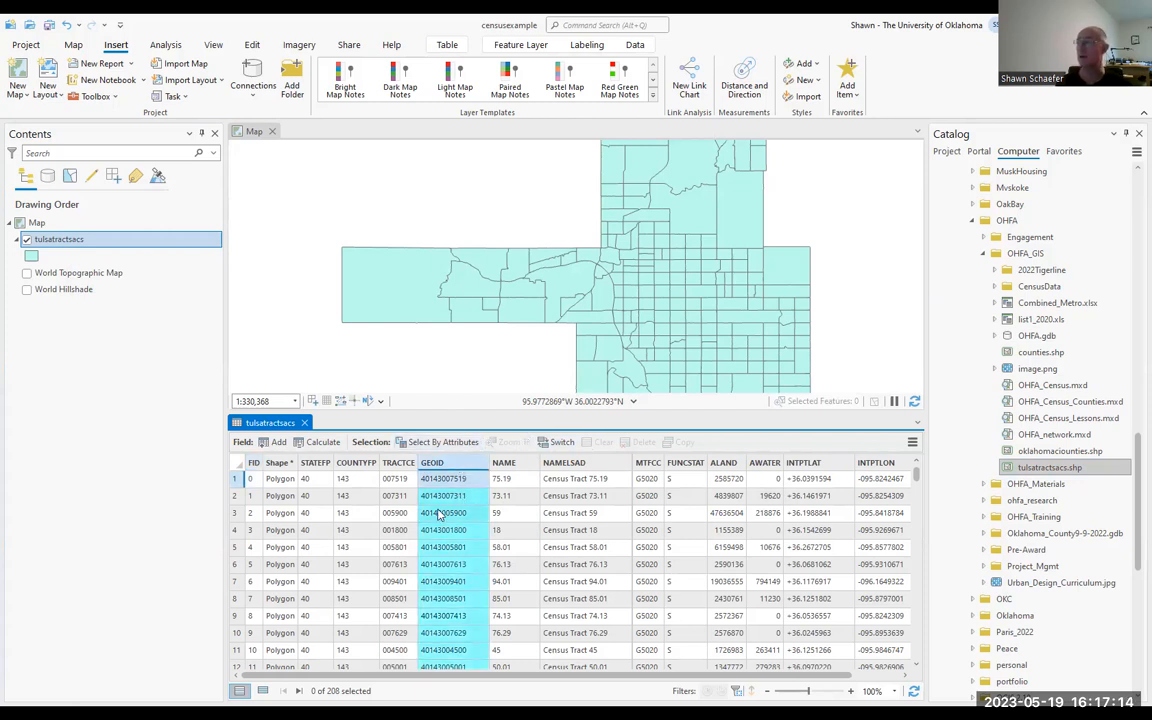
mouse_move(448, 465)
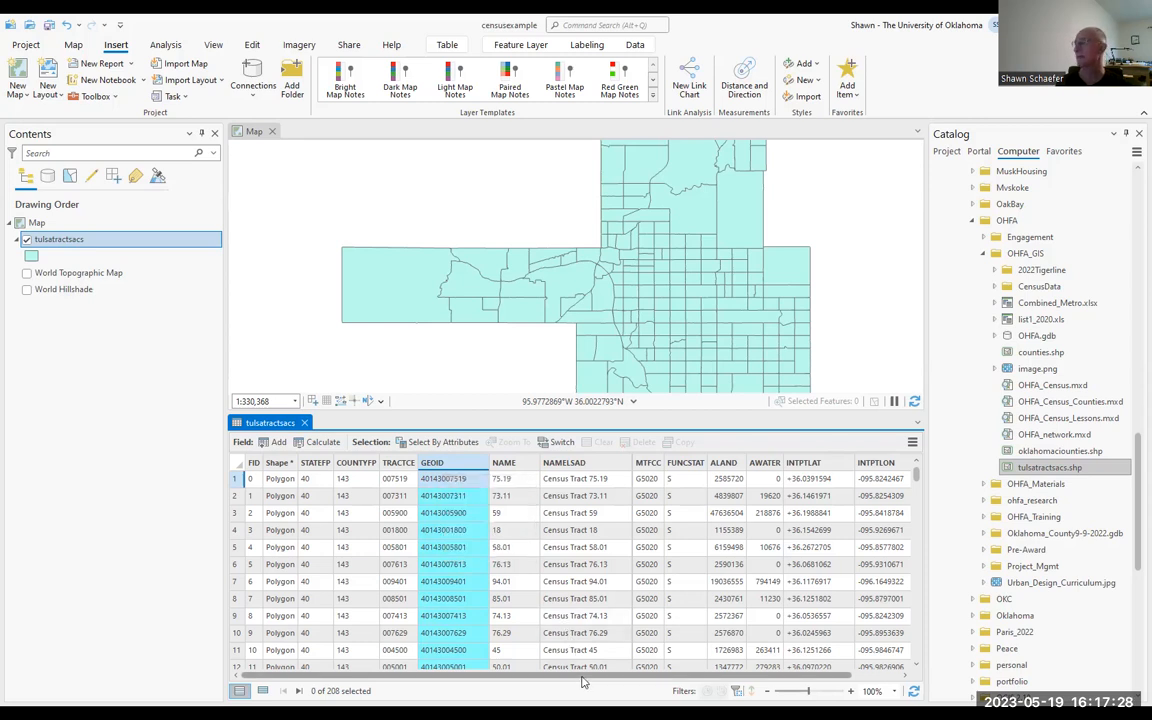
drag(622, 678, 742, 680)
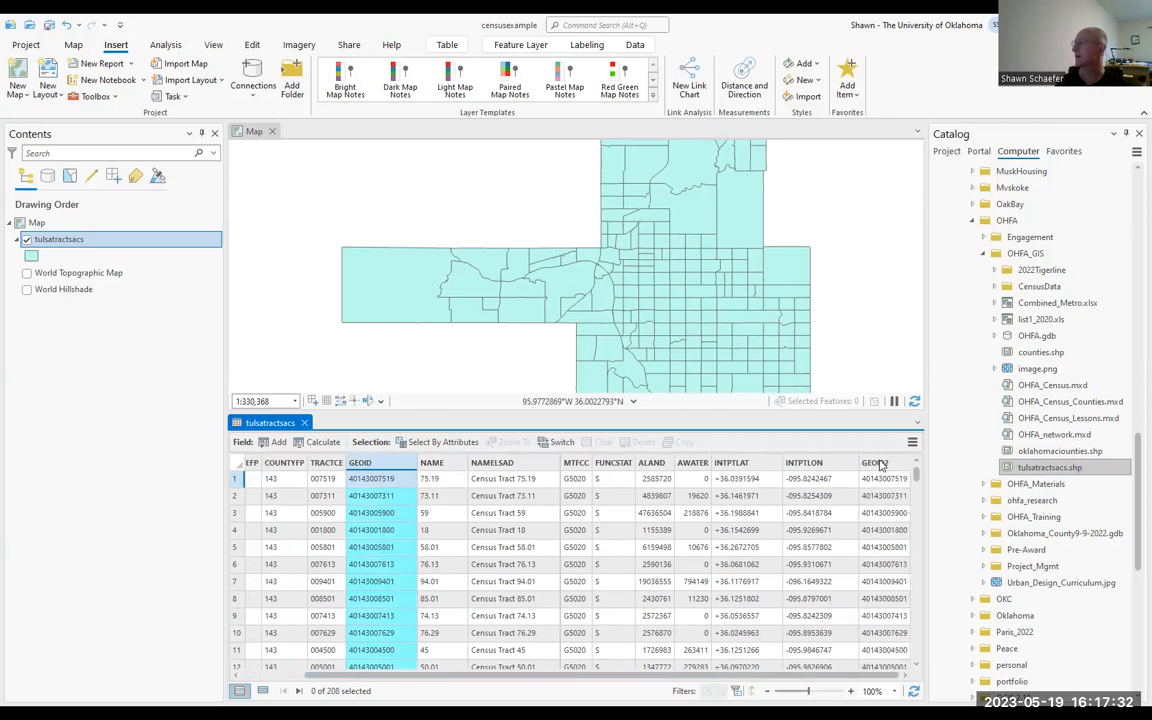
click(878, 463)
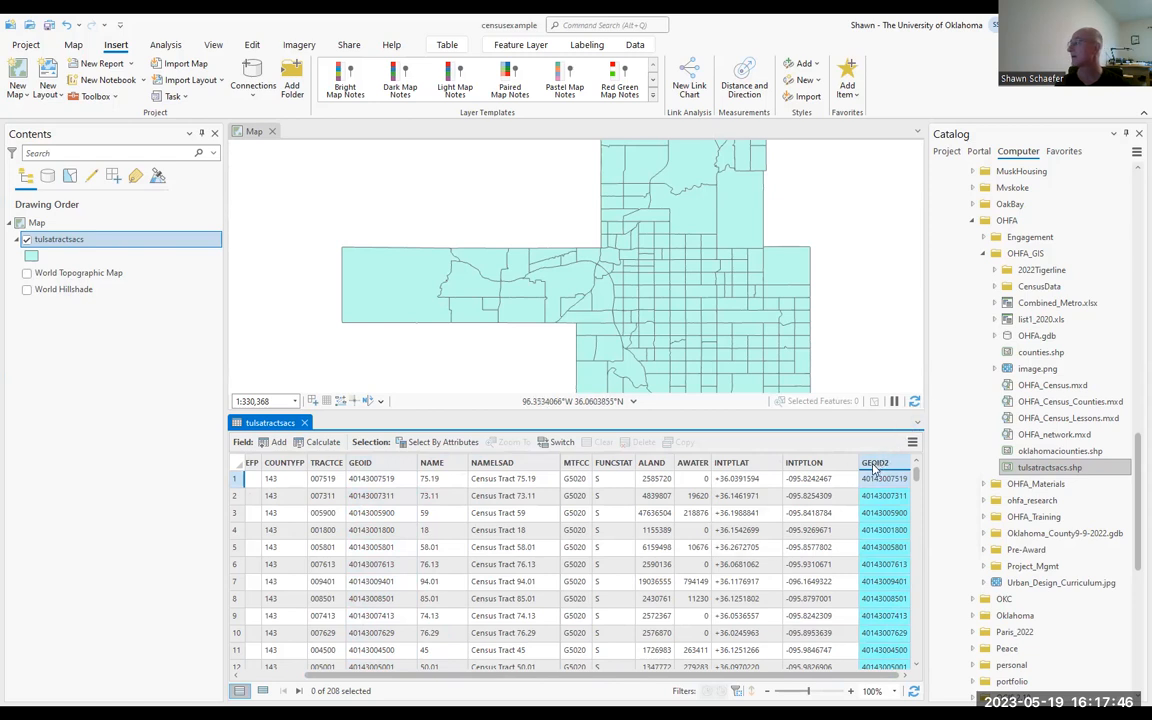
mouse_move(880, 469)
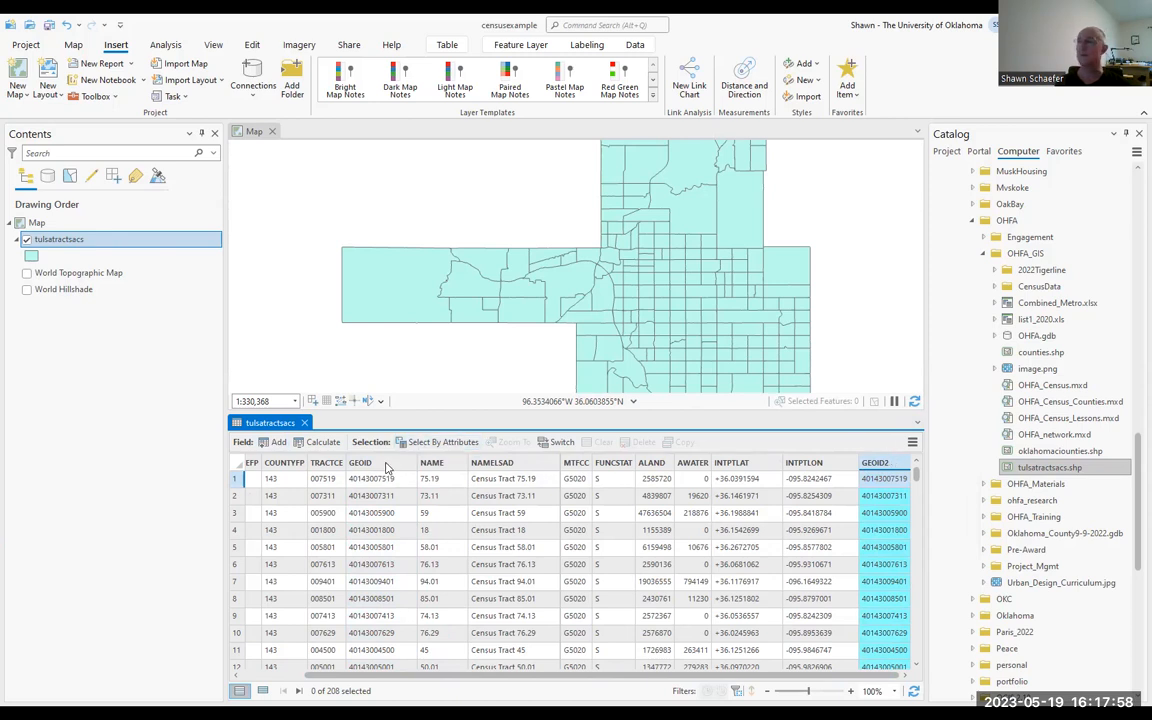
mouse_move(386, 468)
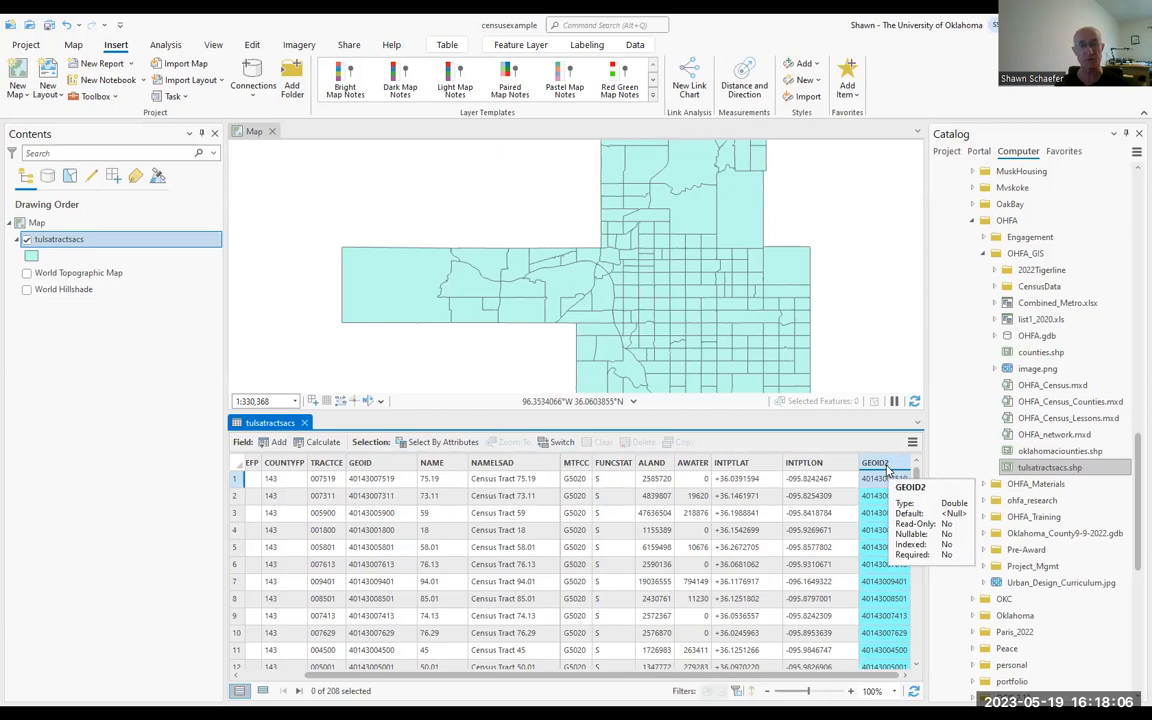
Step: Add ACSPopulation2023.csv from the OHFA_GIS\CensusData folder to the map as a standalone table and open it
click(994, 287)
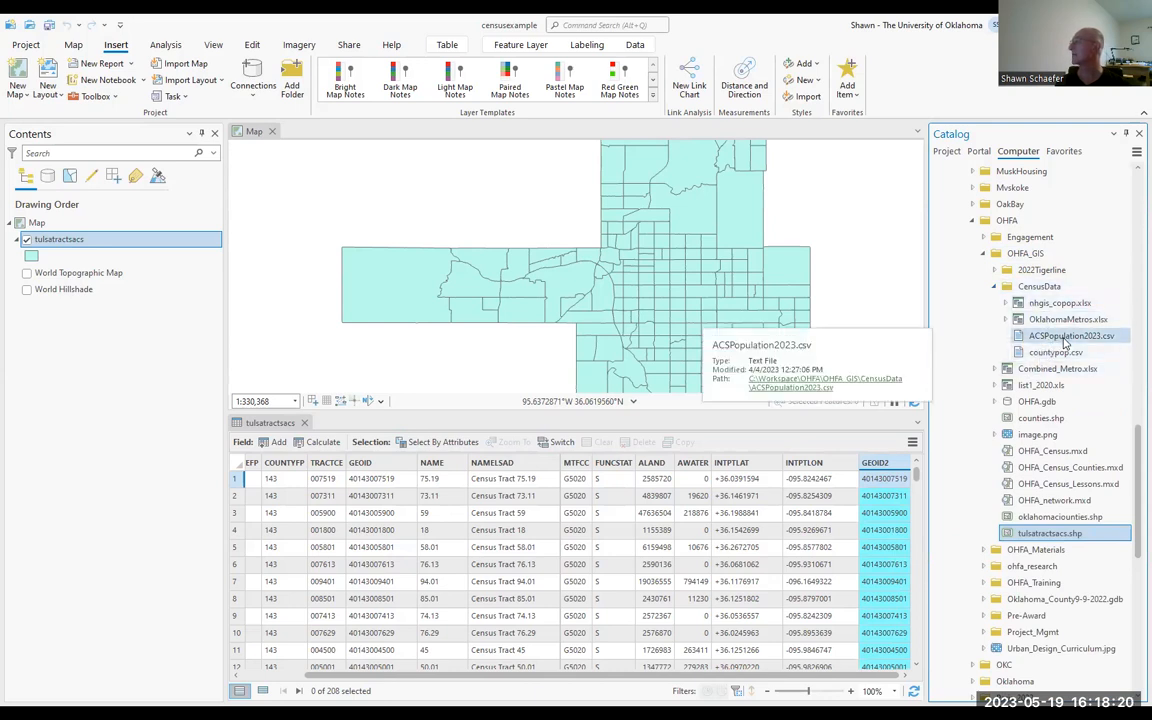
drag(1066, 343, 53, 313)
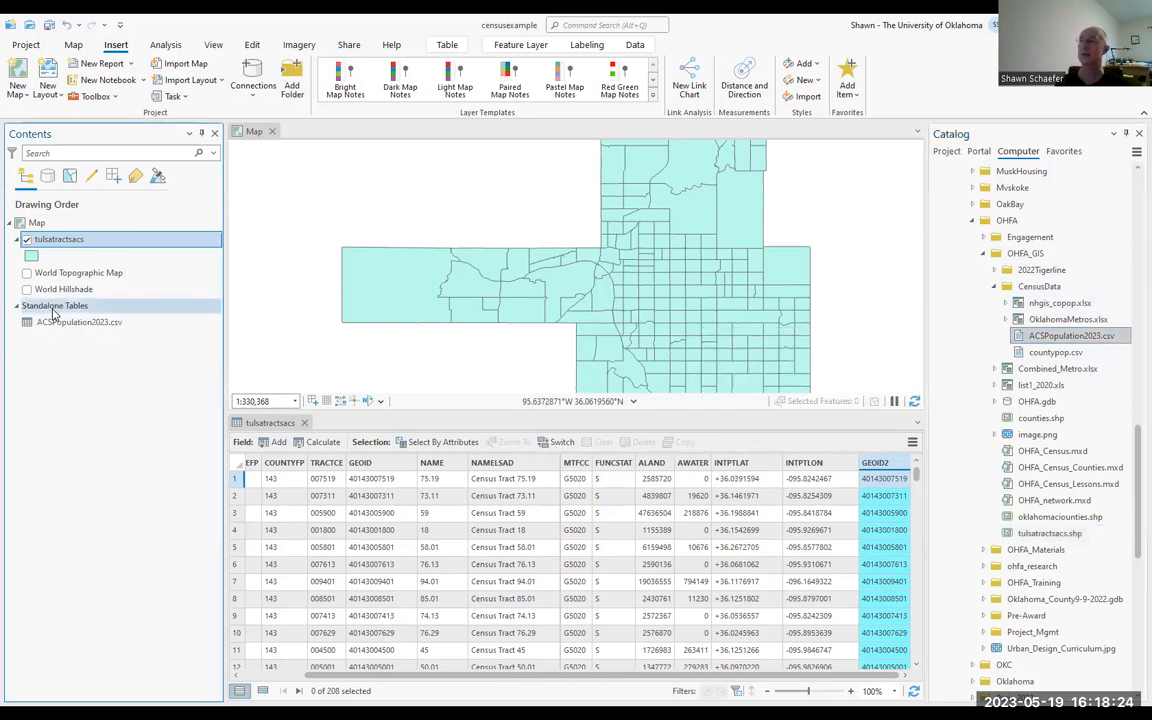
click(71, 323)
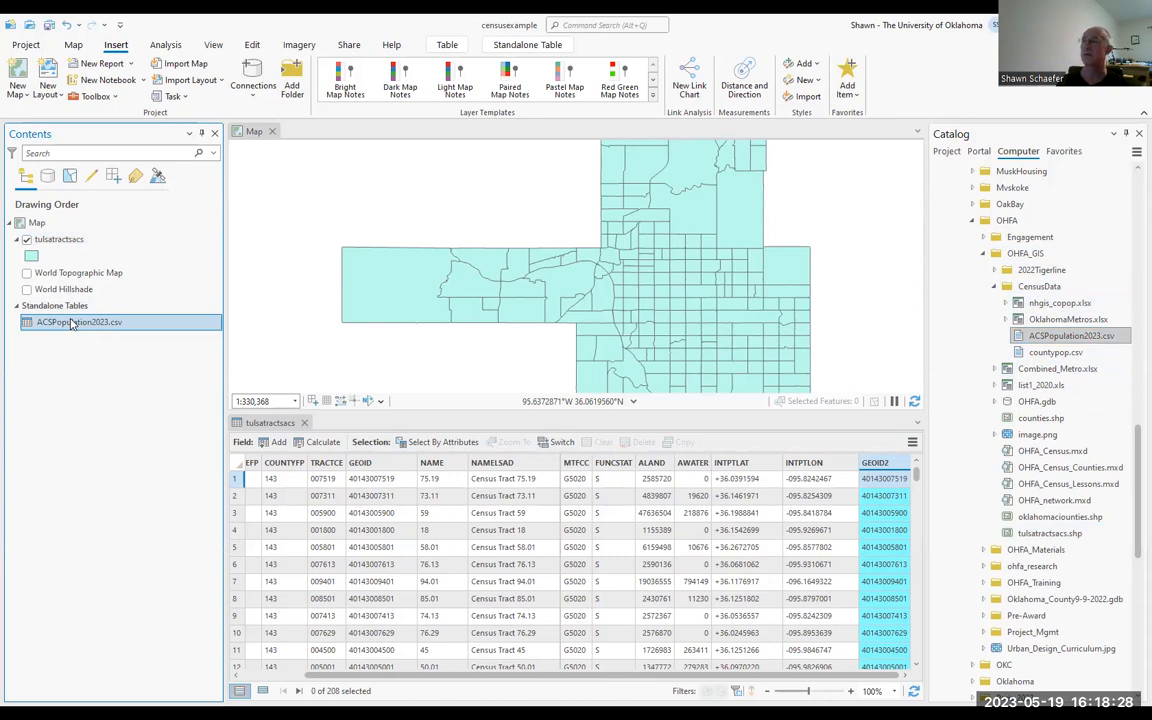
double_click(75, 323)
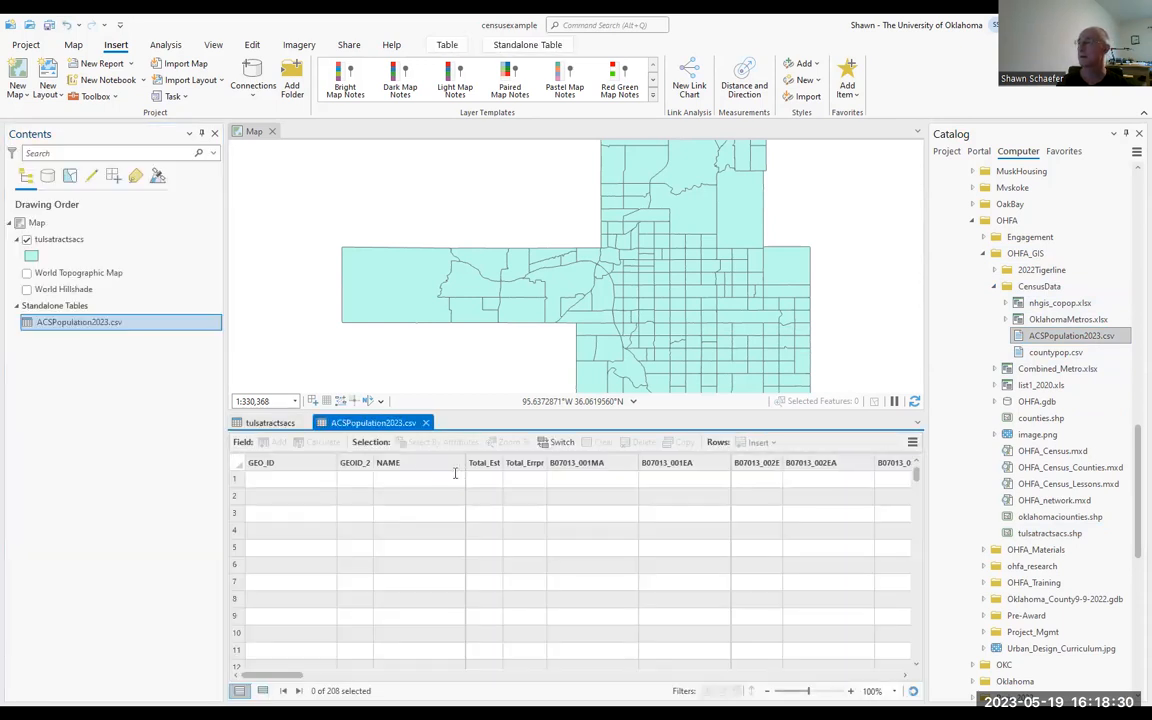
Step: Inspect the GEOID_2 field in the ACSPopulation2023.csv table and check which field commands are available for it
click(372, 464)
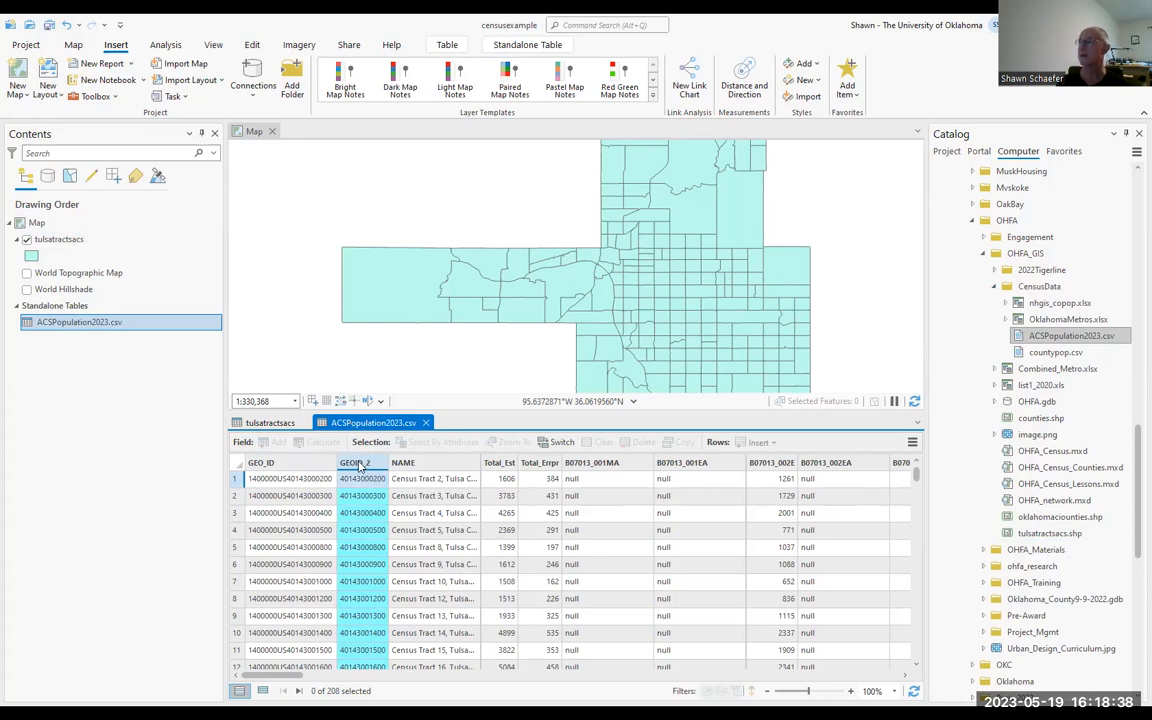
right_click(358, 465)
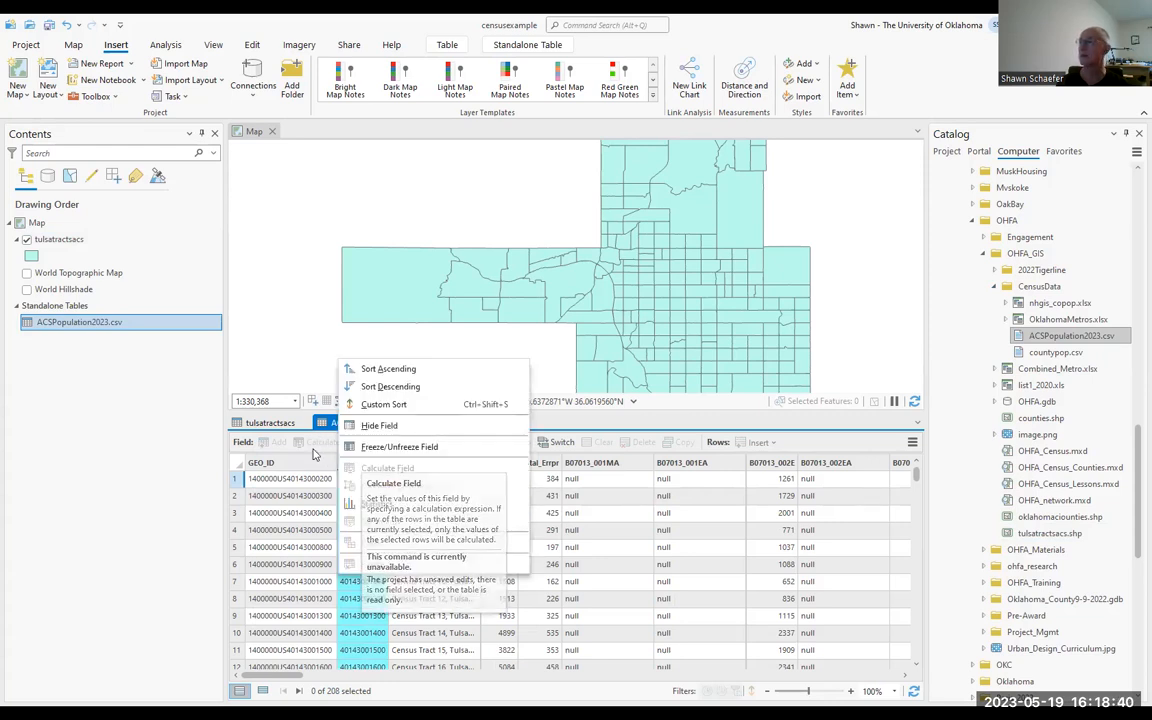
click(301, 352)
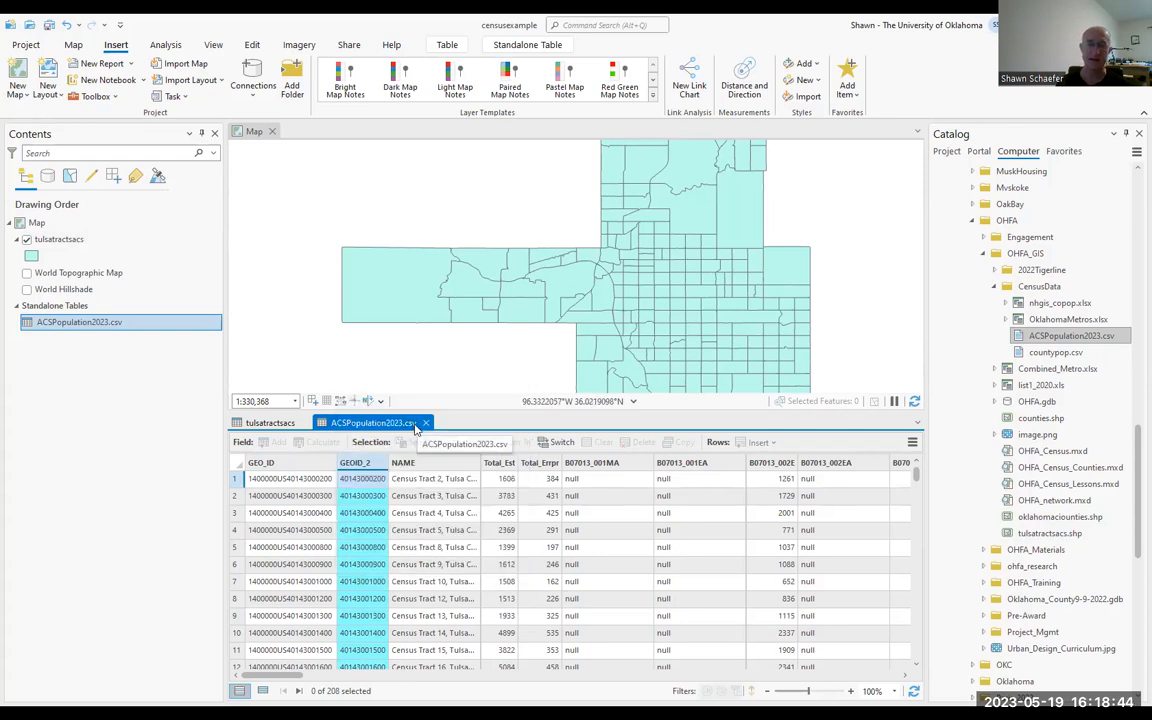
Step: Export the ACSPopulation2023.csv table to the censusexample geodatabase as ACSPopulation202_ExportTable2
click(95, 327)
right_click(95, 327)
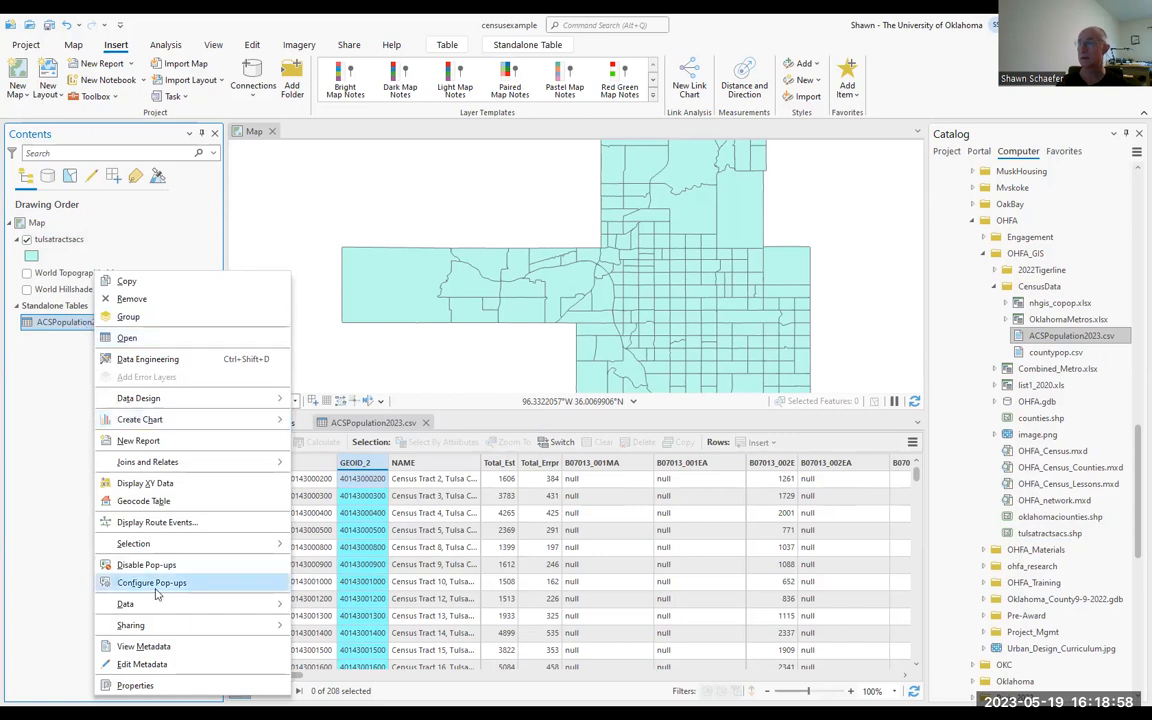
mouse_move(153, 608)
click(316, 604)
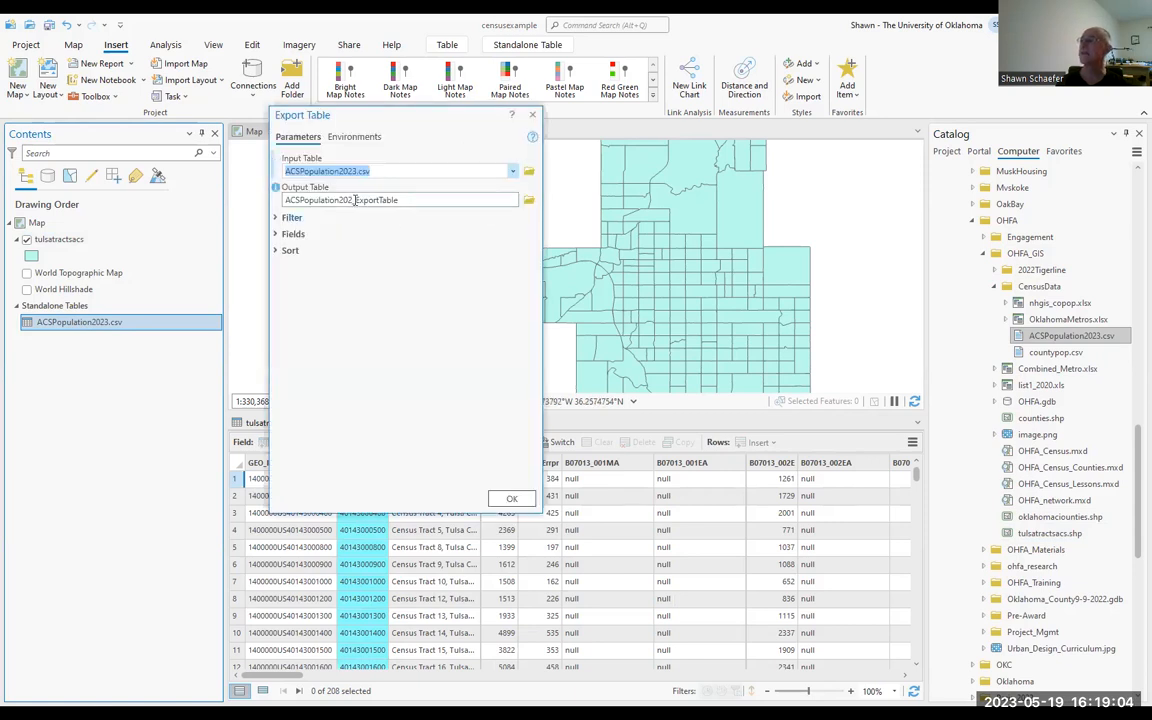
double_click(400, 201)
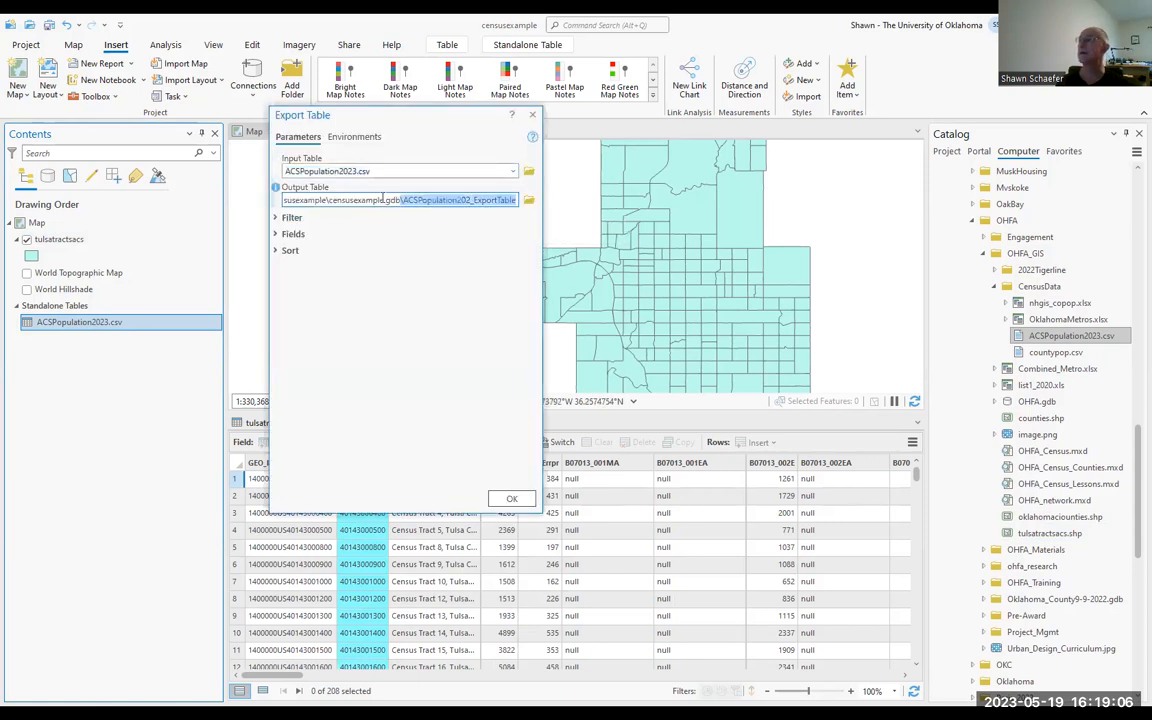
click(500, 200)
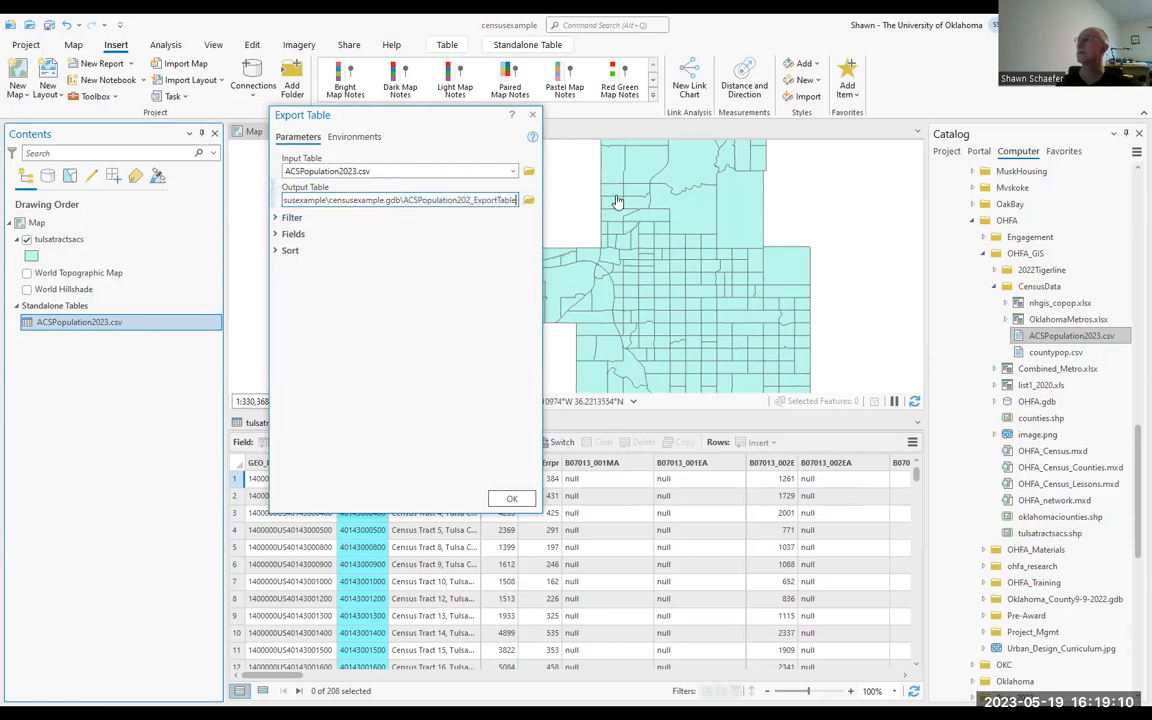
text(2)
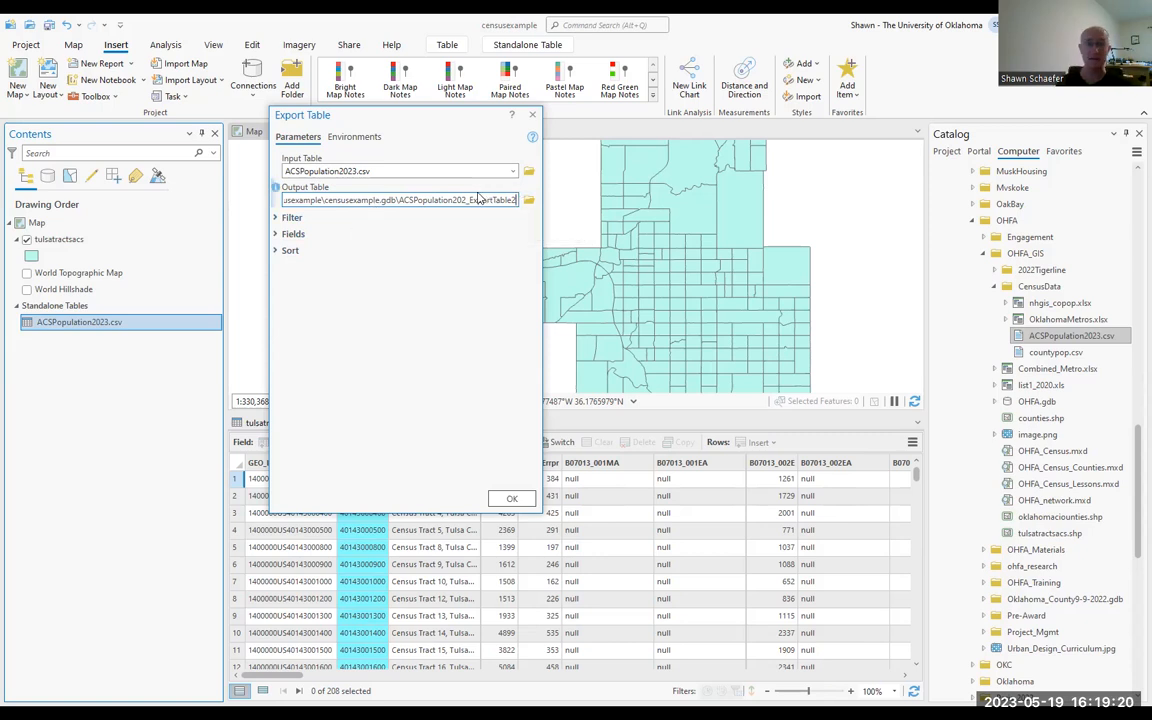
key(BackSpace)
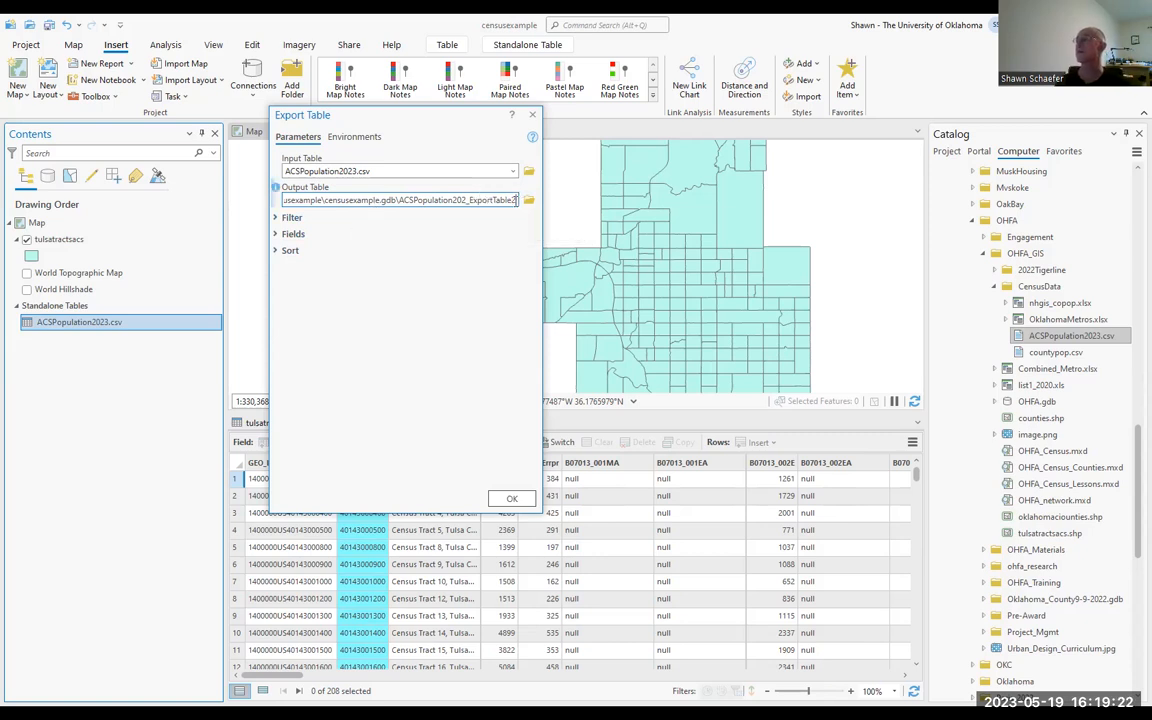
click(509, 499)
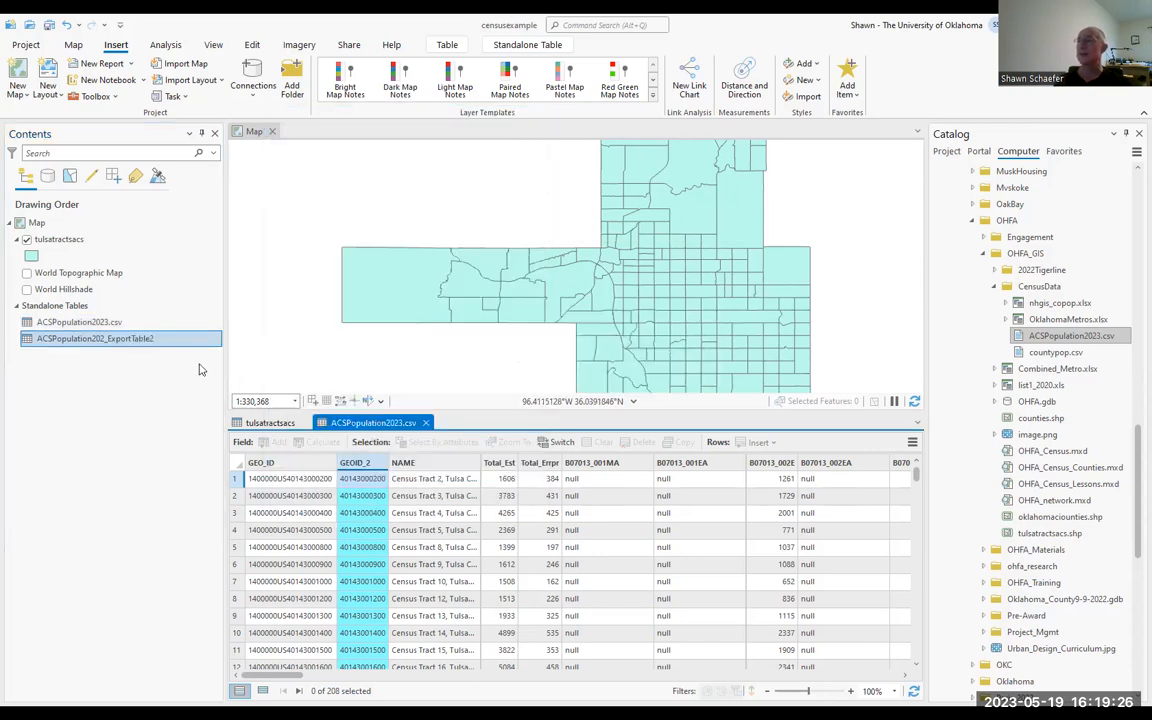
Step: Open the ACSPopulation202_ExportTable2 table and compare it with the ACSPopulation2023.csv table
click(106, 339)
right_click(106, 339)
click(112, 334)
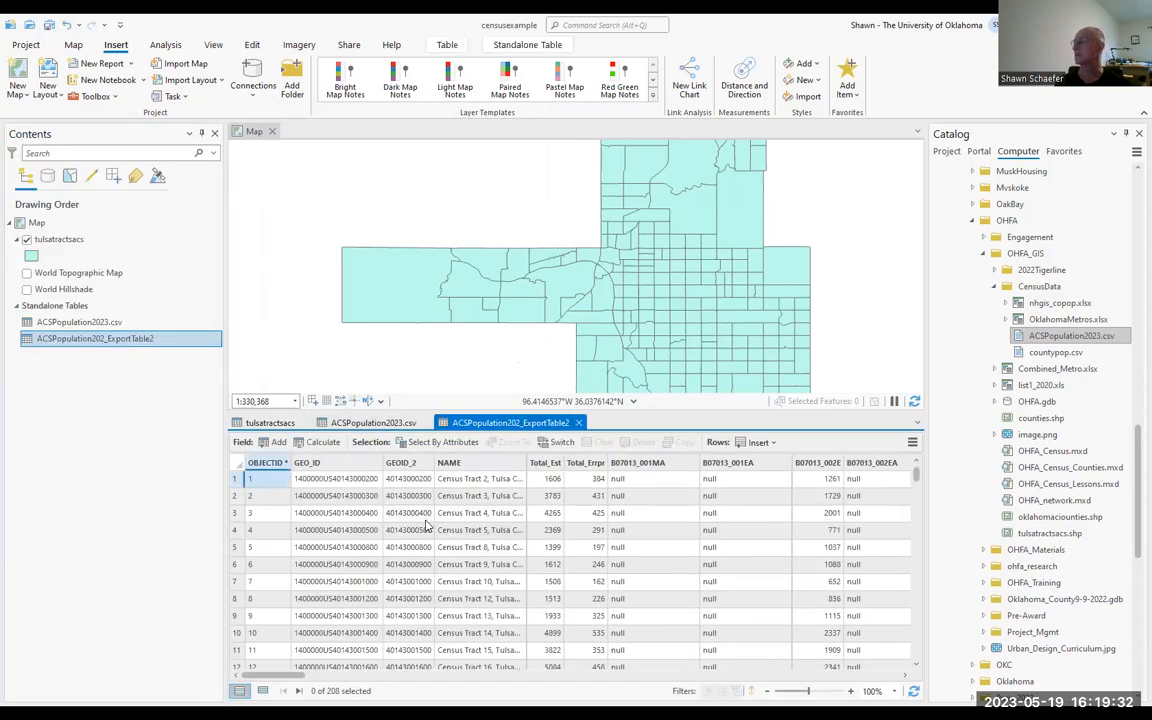
click(372, 422)
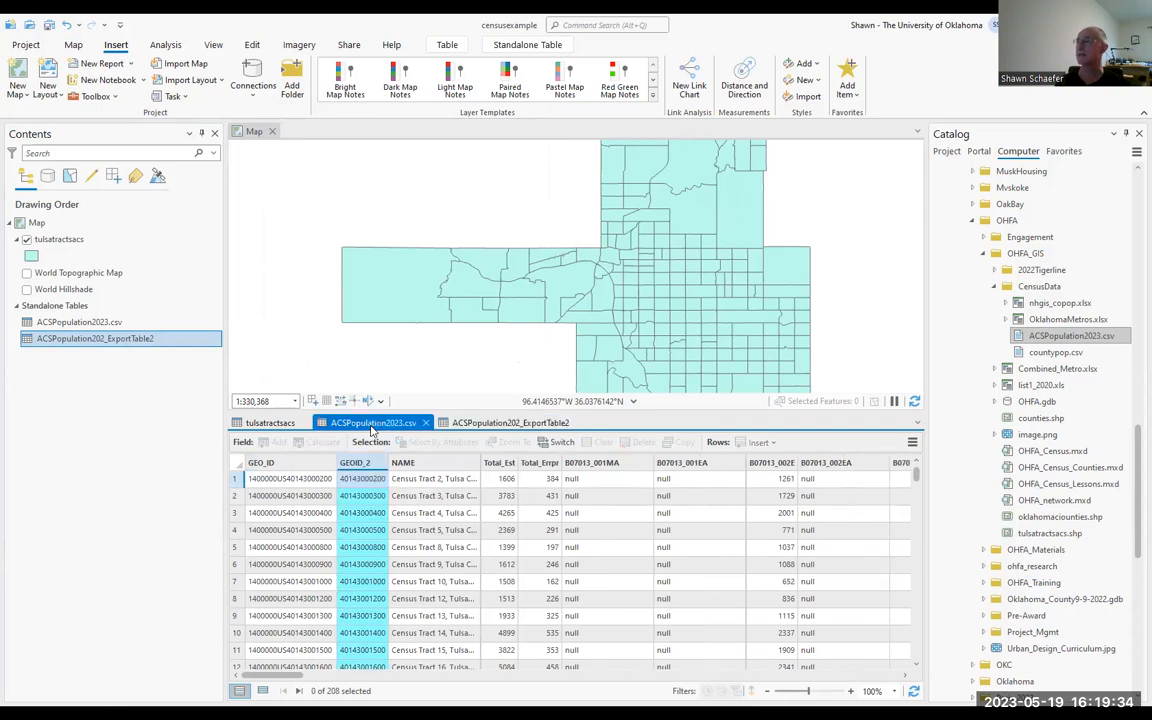
click(492, 424)
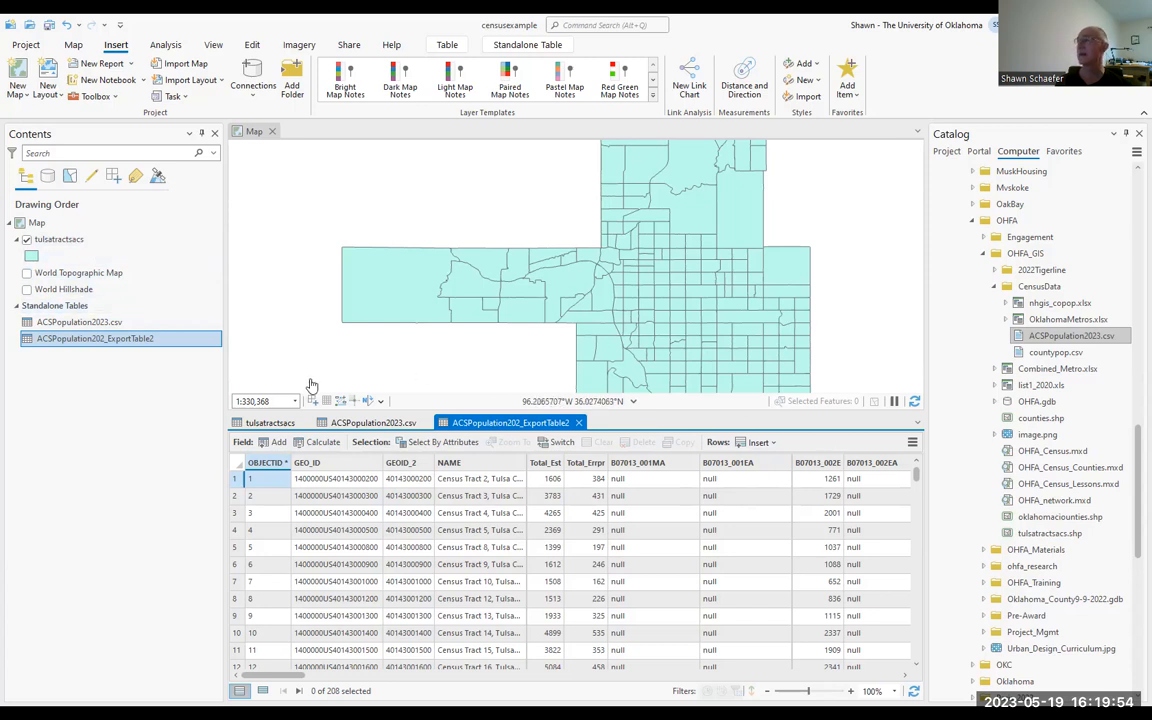
Step: Join ACSPopulation202_ExportTable2 to the tulsatractsacs layer, matching GEOID2 to GEOID_2, keeping all target features and indexing the joined fields
click(60, 241)
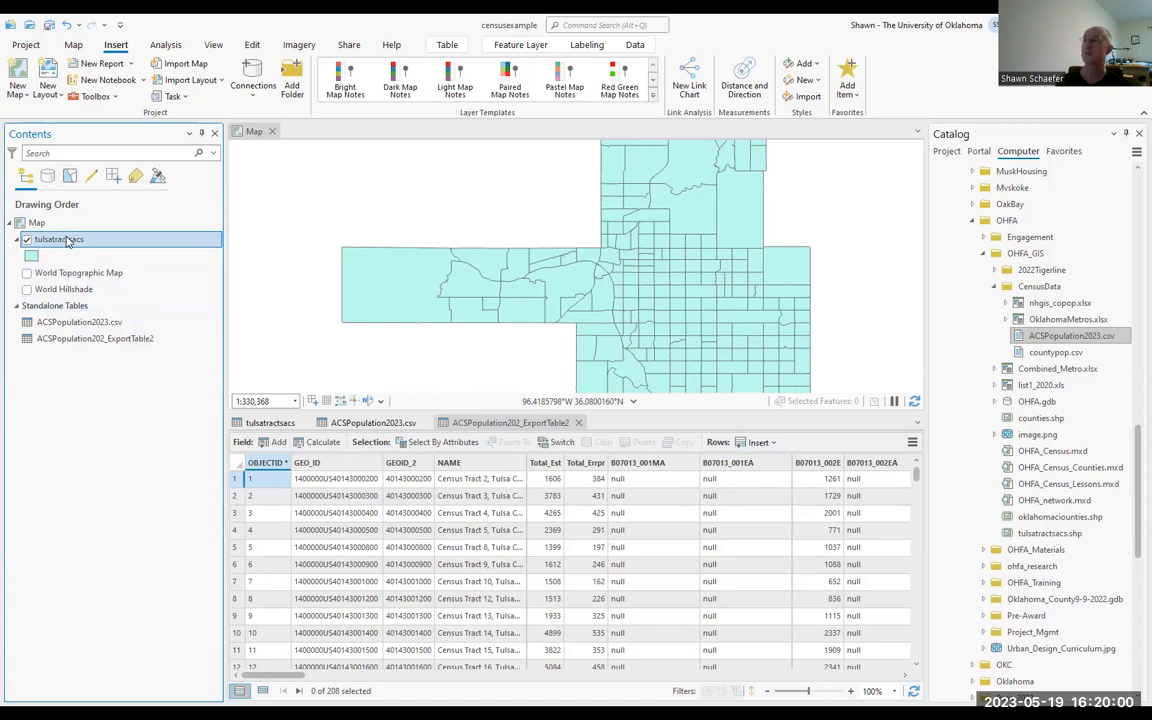
right_click(67, 241)
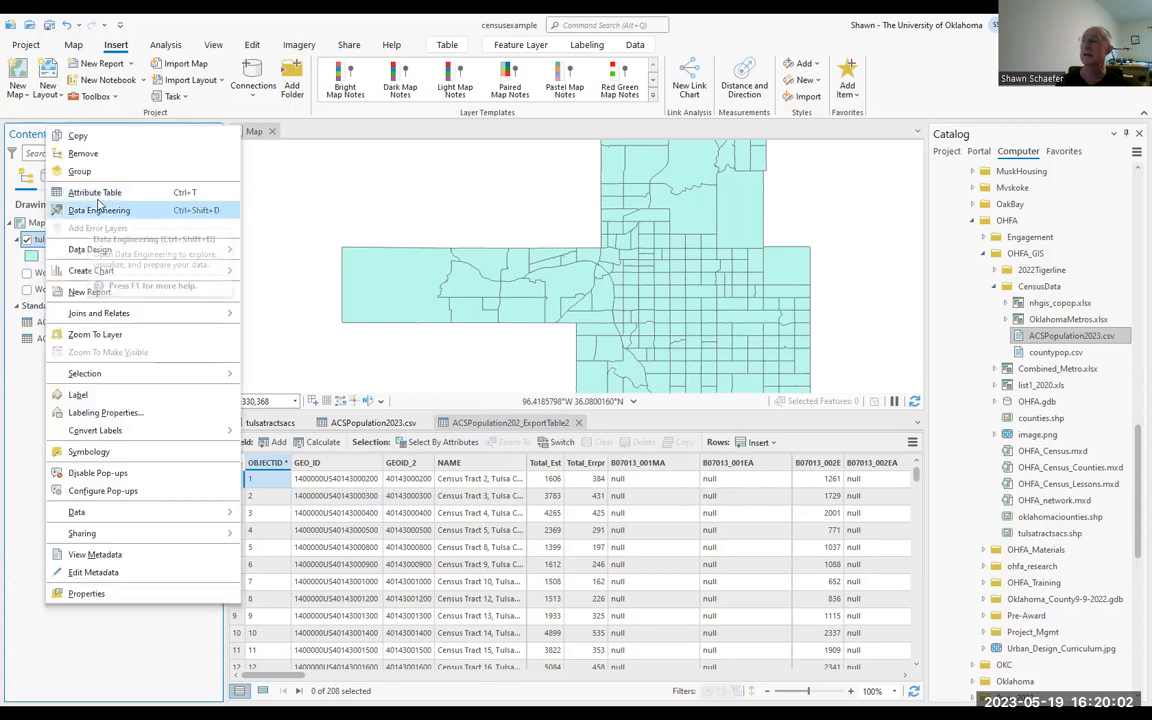
mouse_move(120, 313)
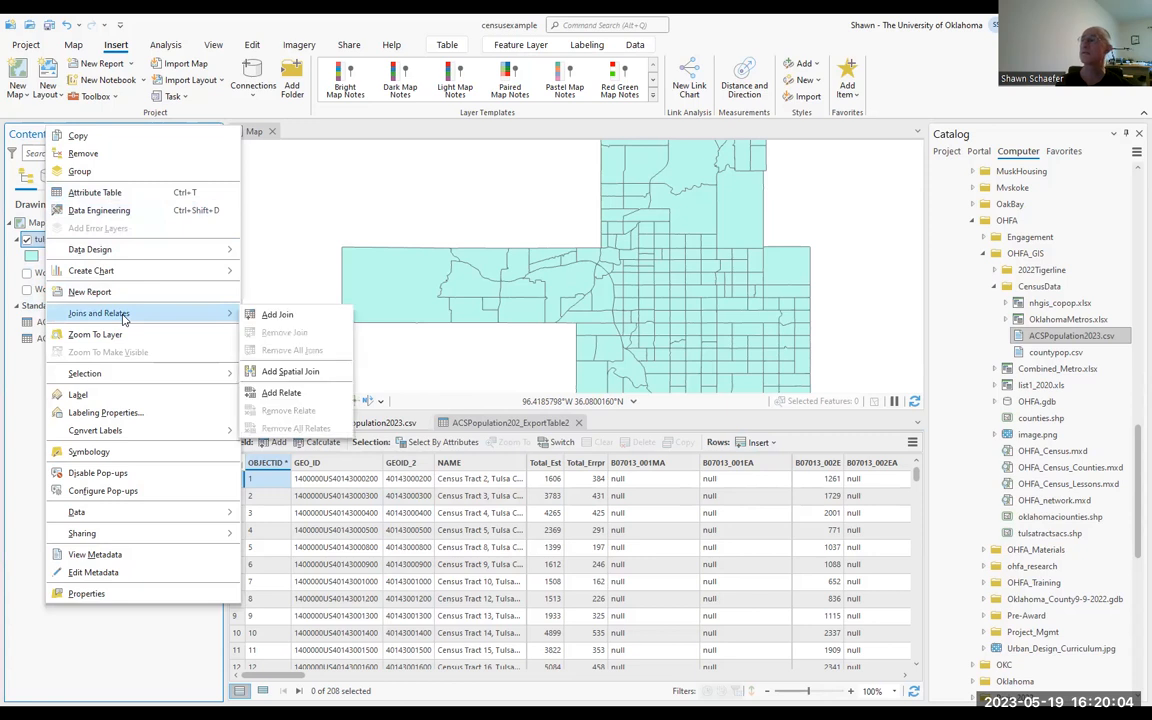
click(277, 316)
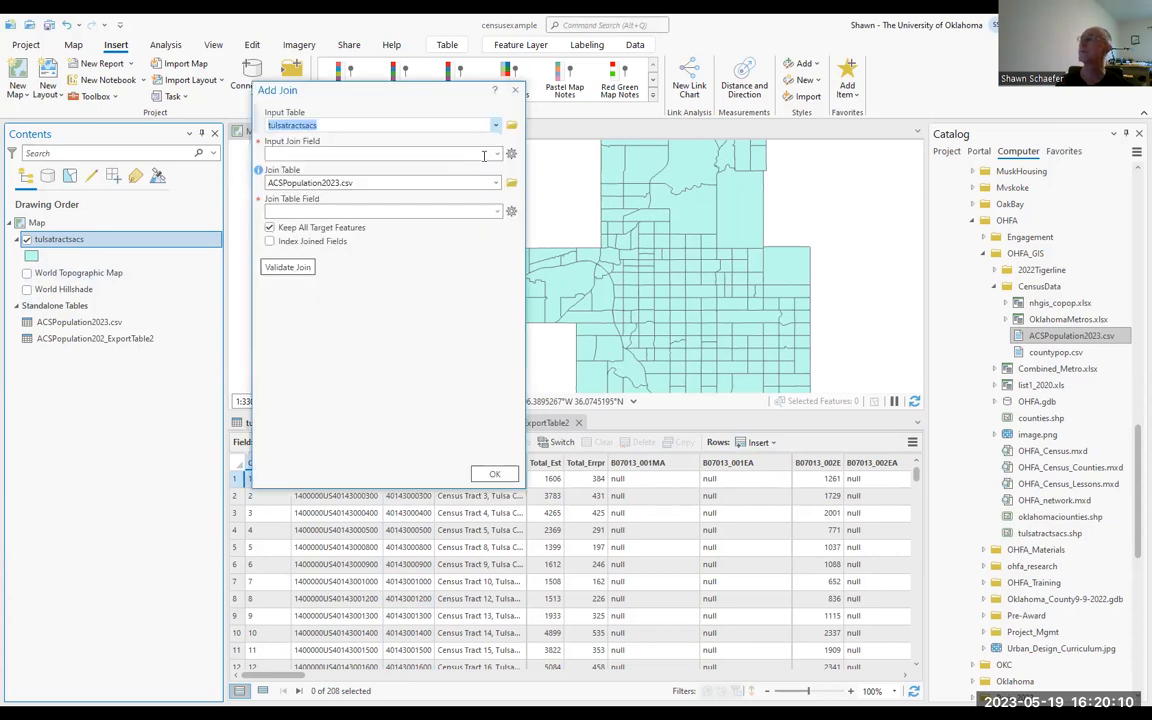
click(445, 152)
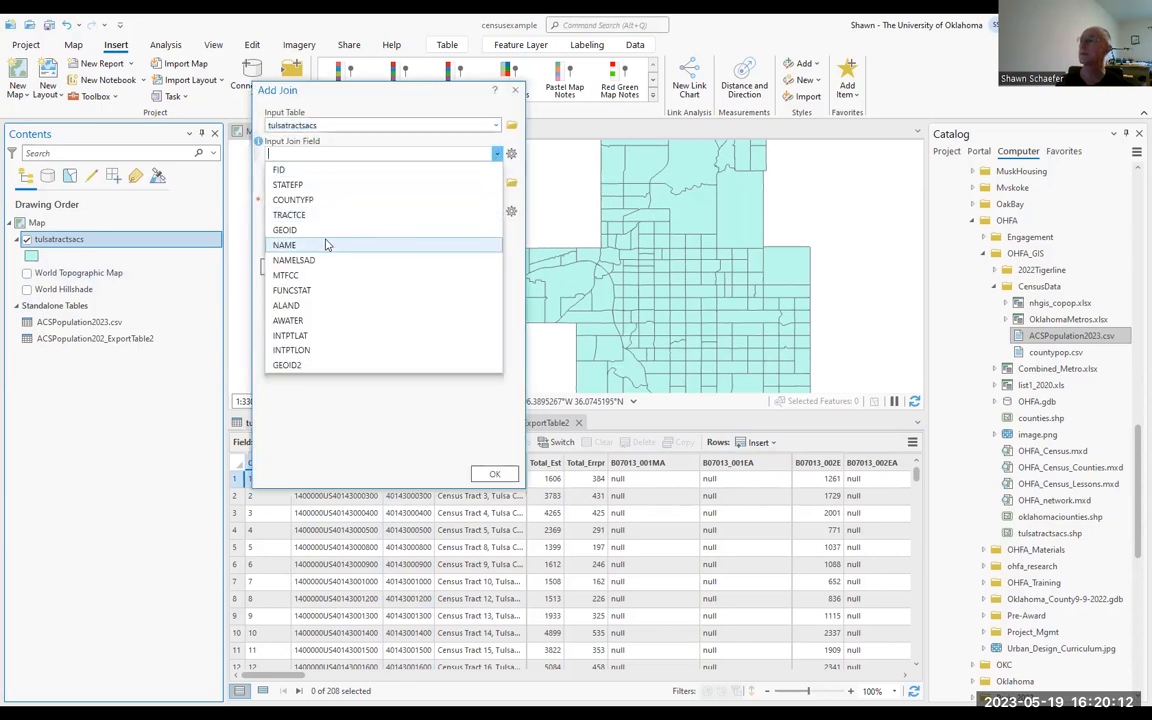
click(298, 365)
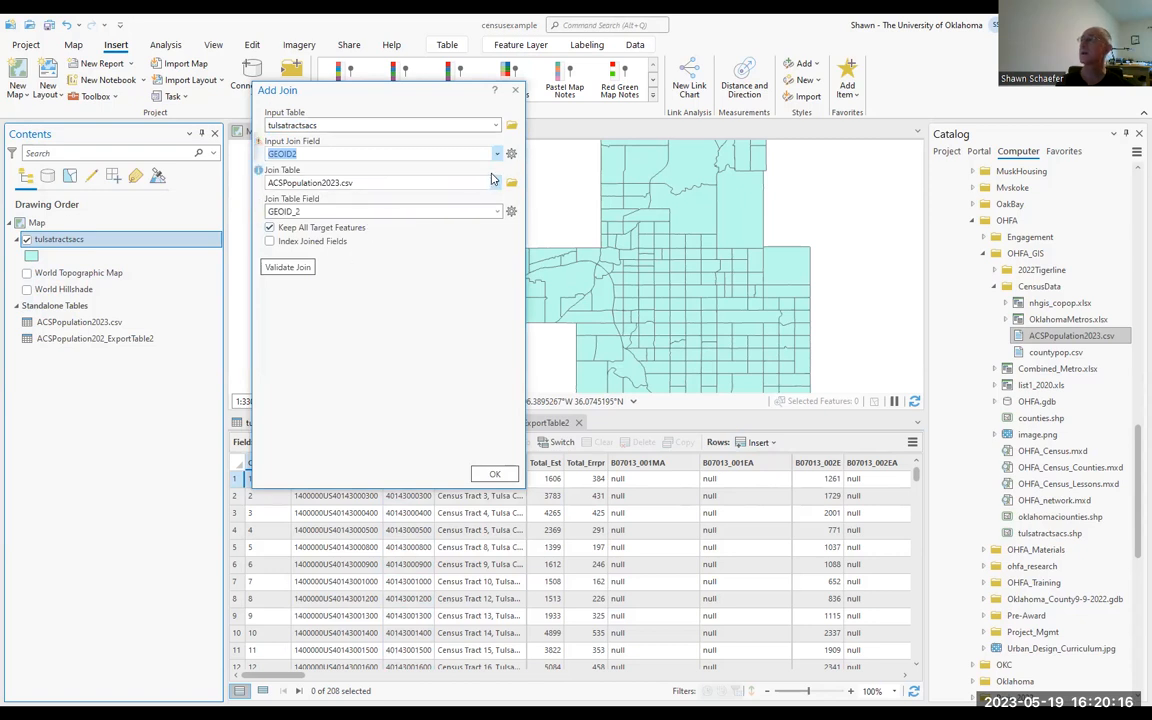
click(390, 183)
click(390, 214)
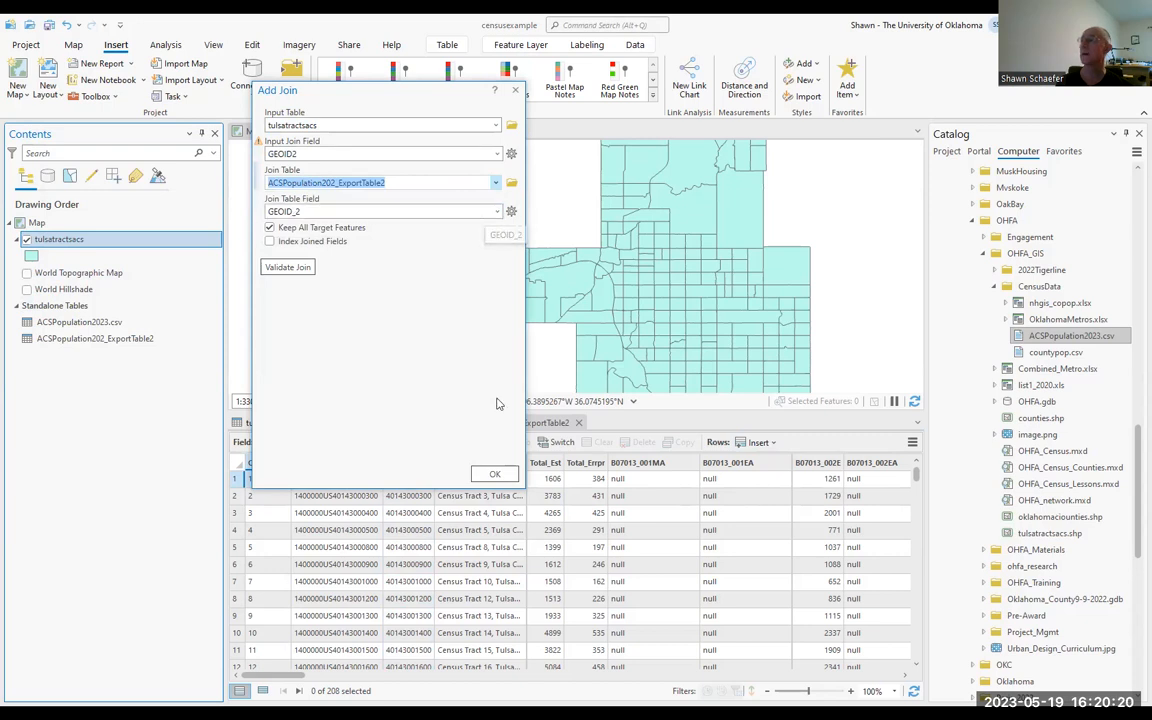
click(269, 241)
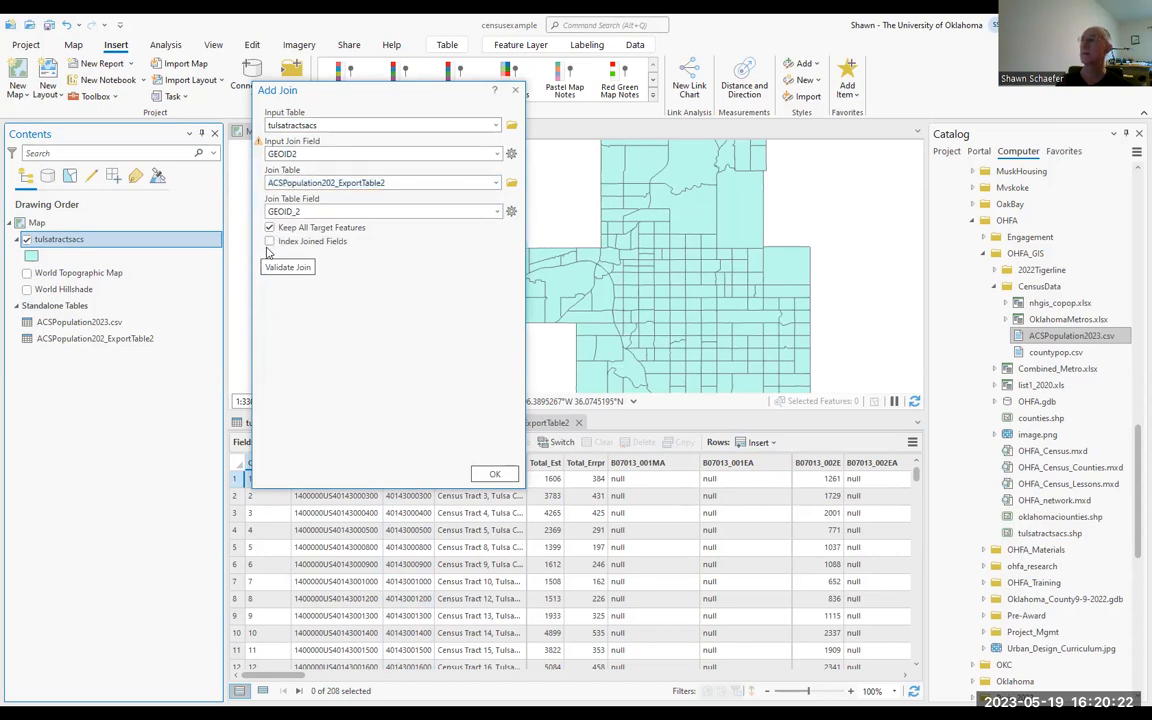
click(492, 474)
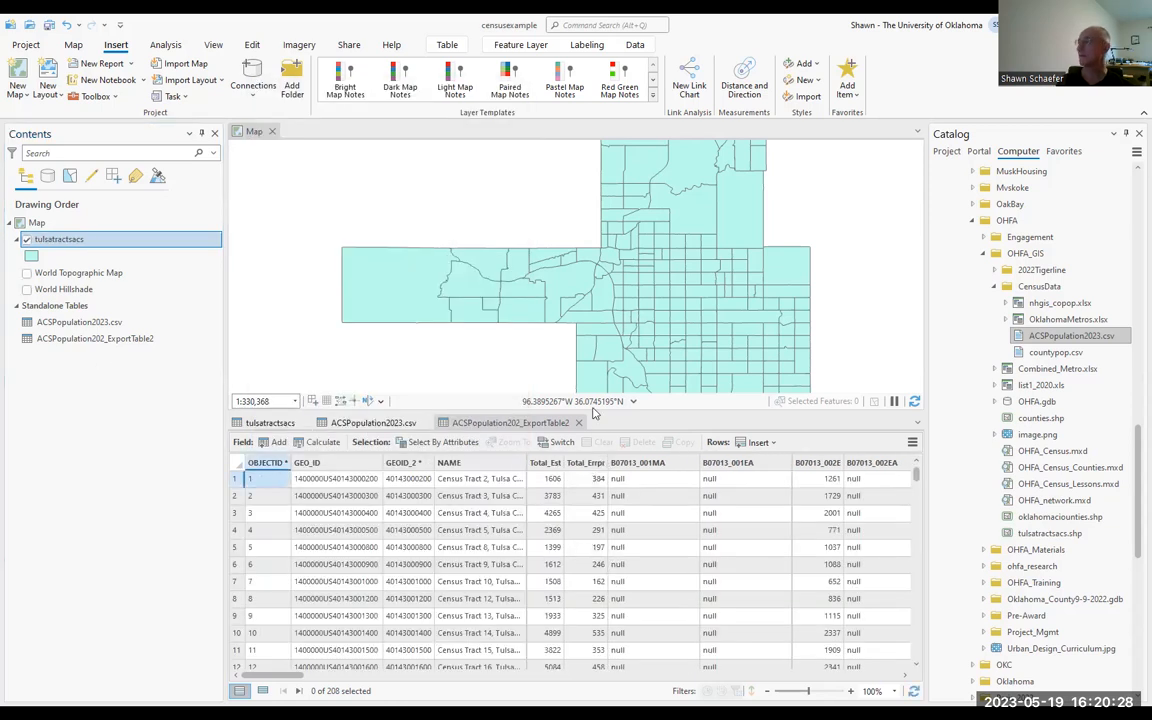
Step: Look through the fields of the tulsatractsacs attribute table to check the joined population data
click(547, 424)
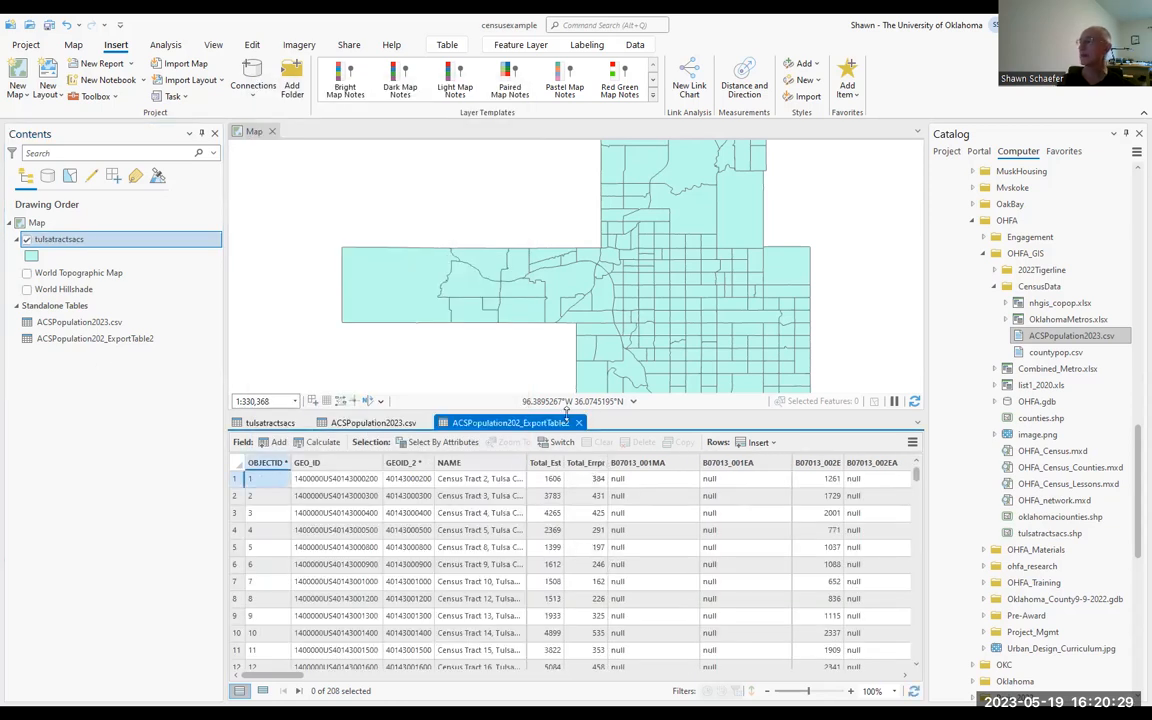
click(270, 423)
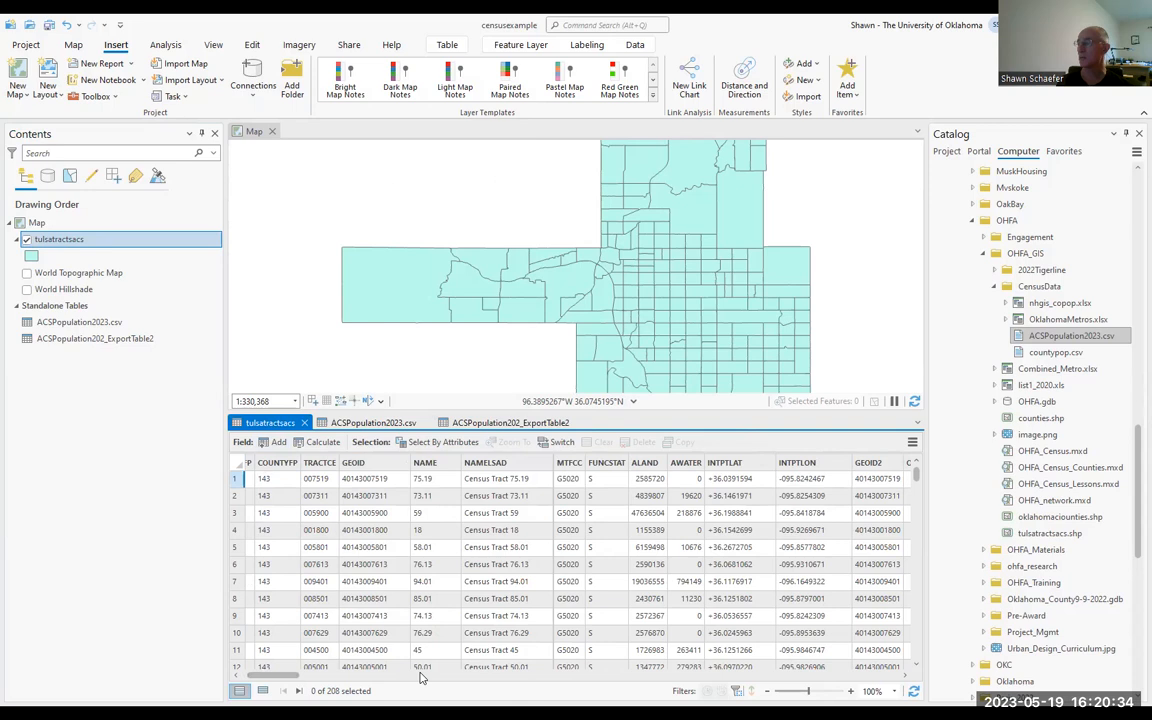
drag(293, 676, 416, 680)
drag(442, 682, 290, 645)
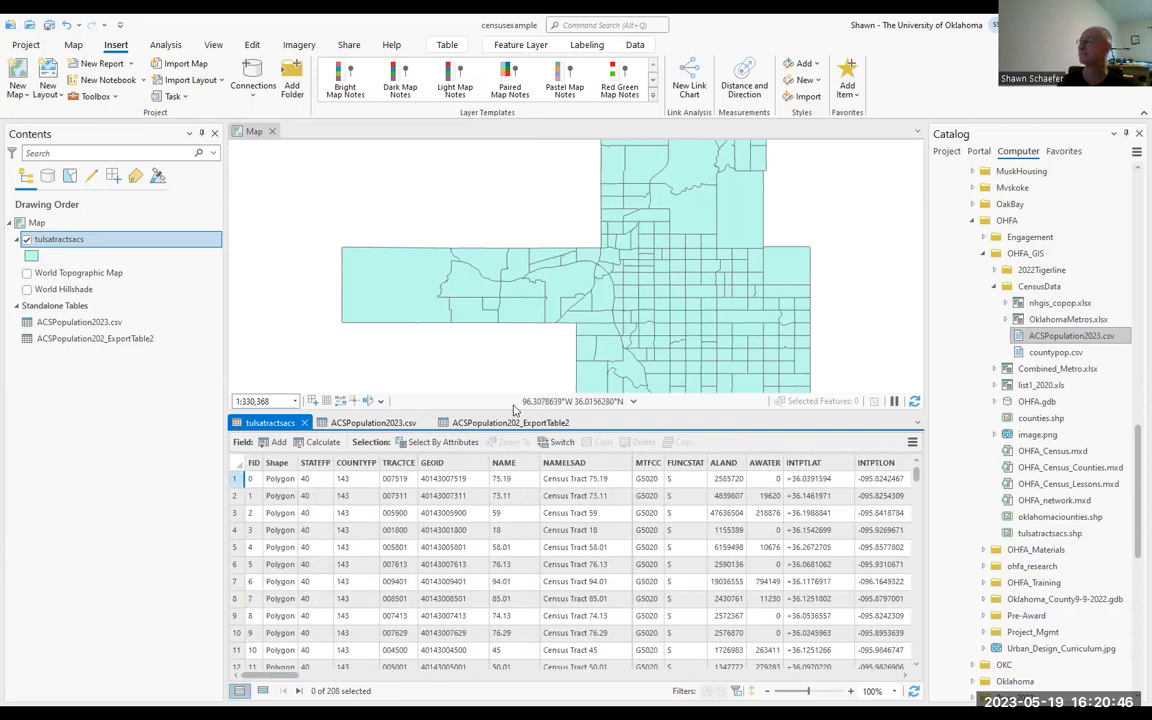
Step: Close the ACSPopulation202_ExportTable2, ACSPopulation2023.csv and tulsatractsacs attribute tables
click(578, 423)
click(424, 423)
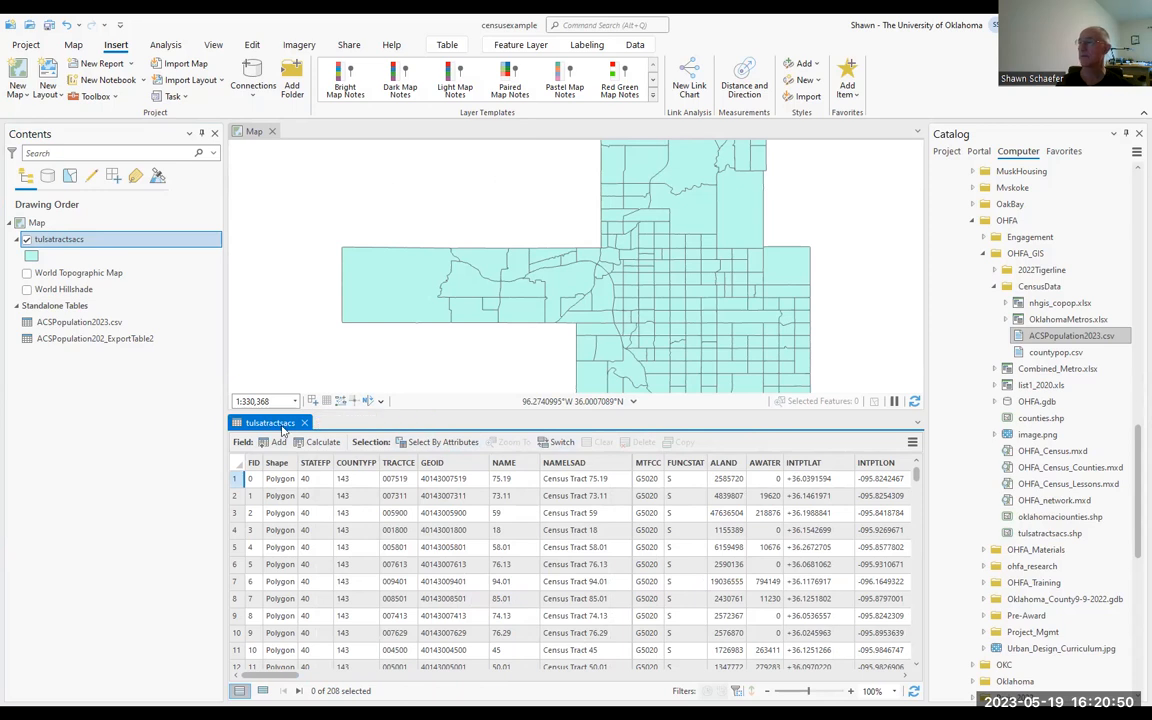
click(303, 423)
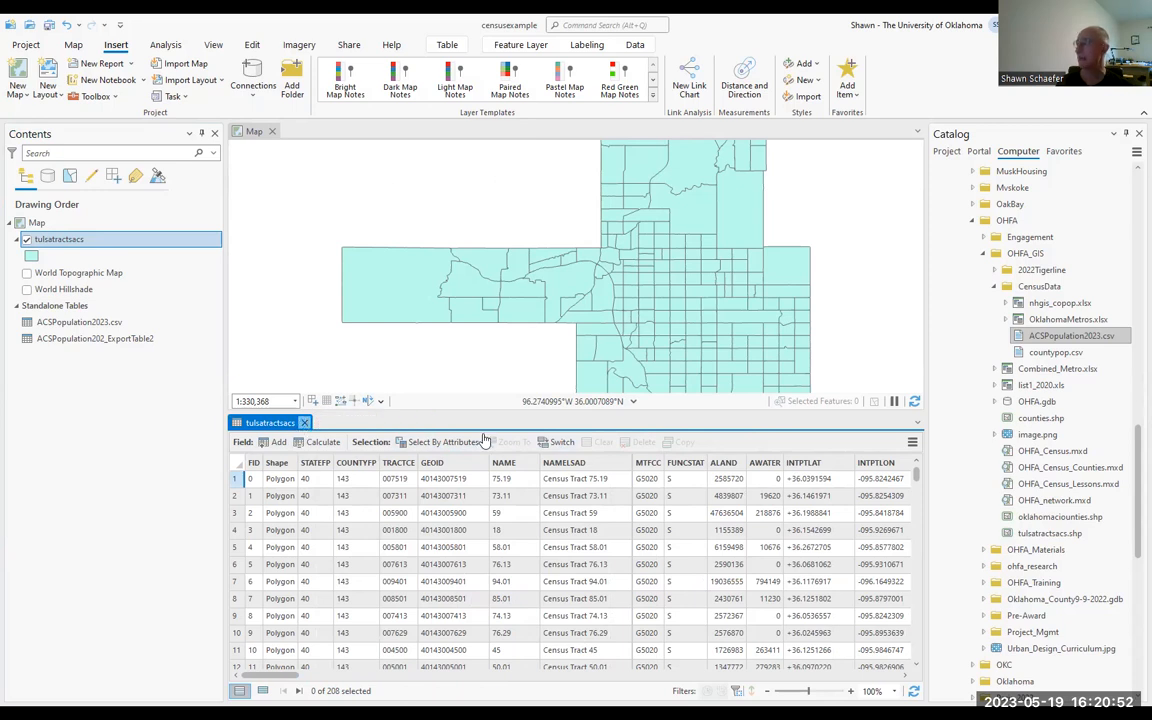
right_click(45, 239)
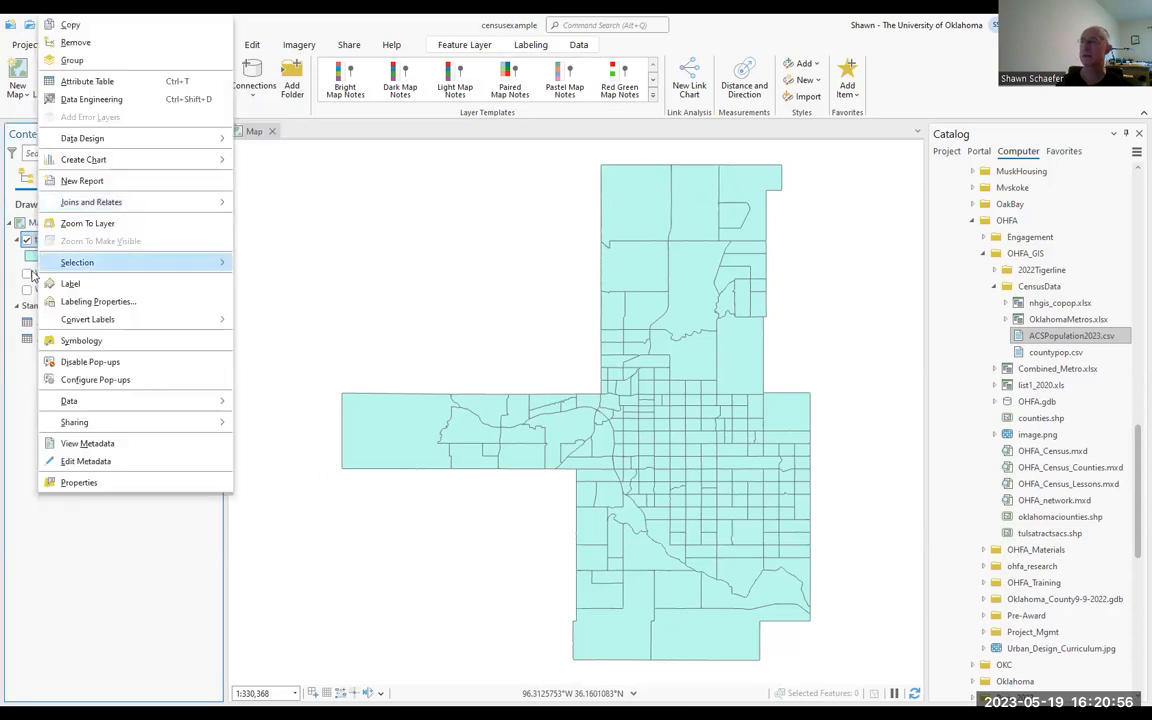
click(67, 483)
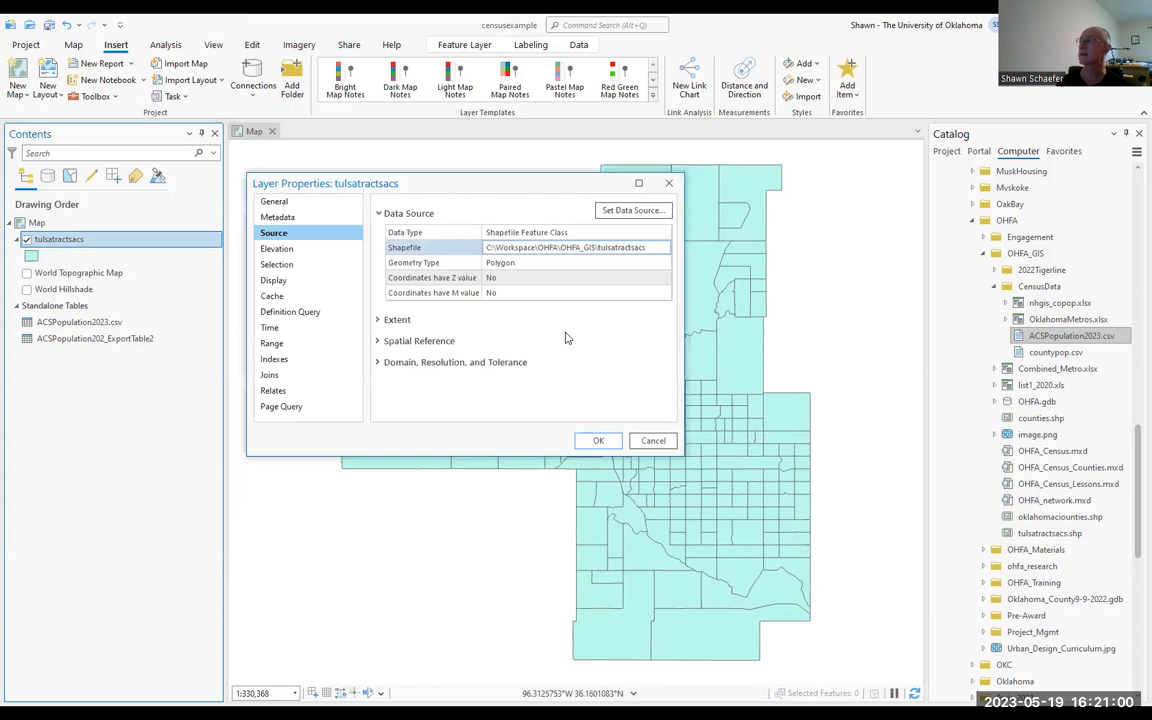
click(653, 441)
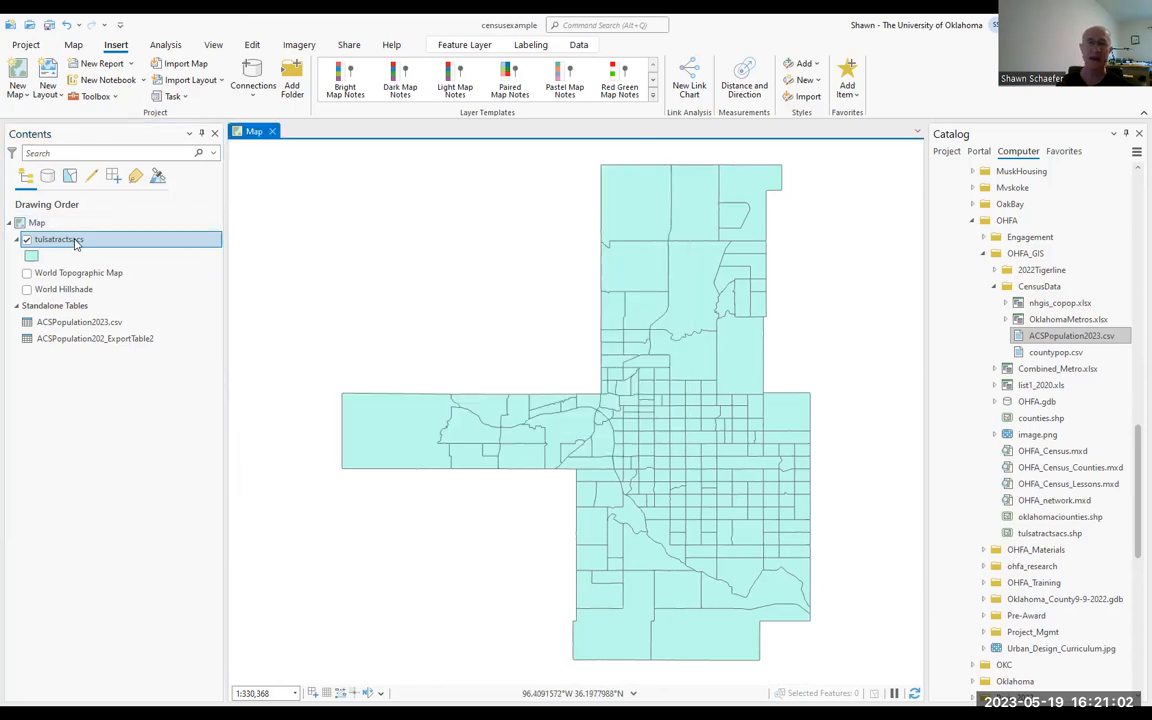
Step: Symbolize the tulsatractsacs layer with Graduated Colors based on the Total_Est field, normalized by ALAND
right_click(75, 241)
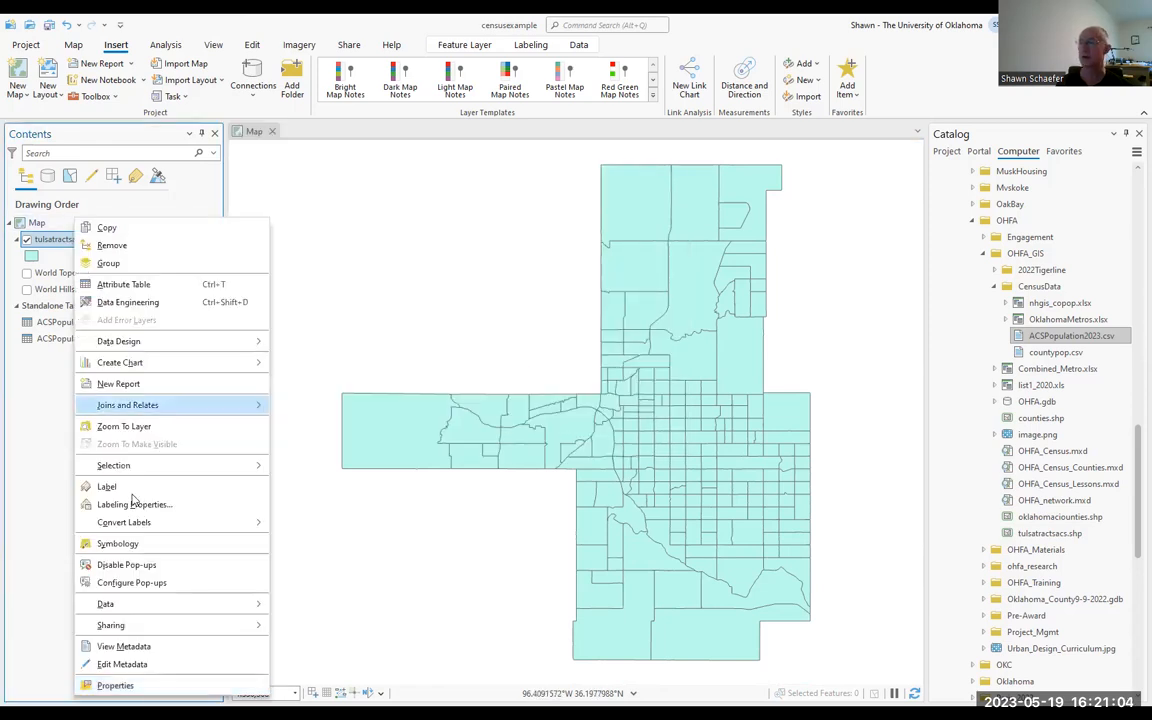
click(132, 545)
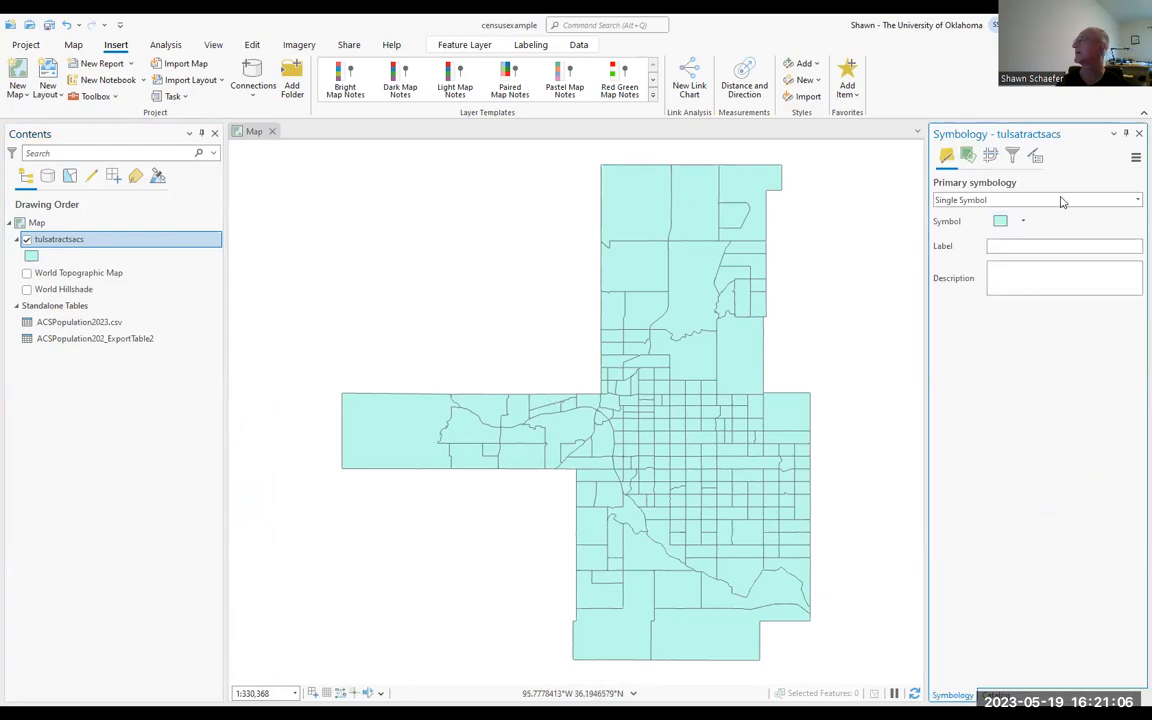
click(1134, 201)
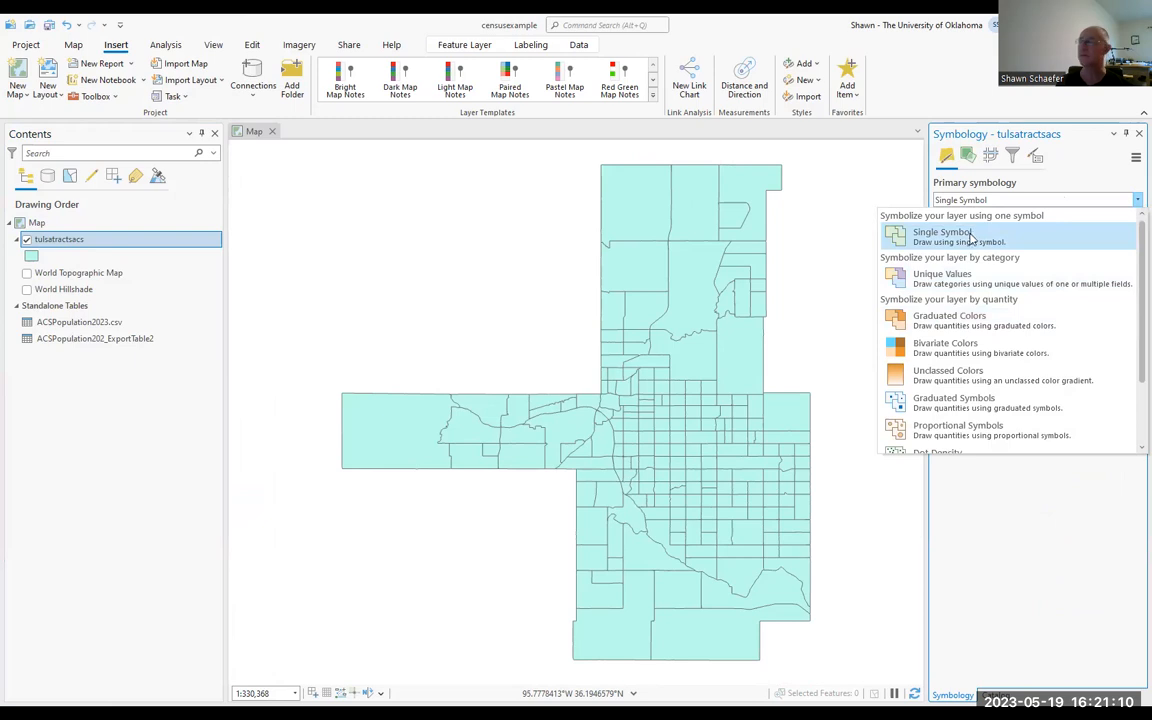
click(960, 321)
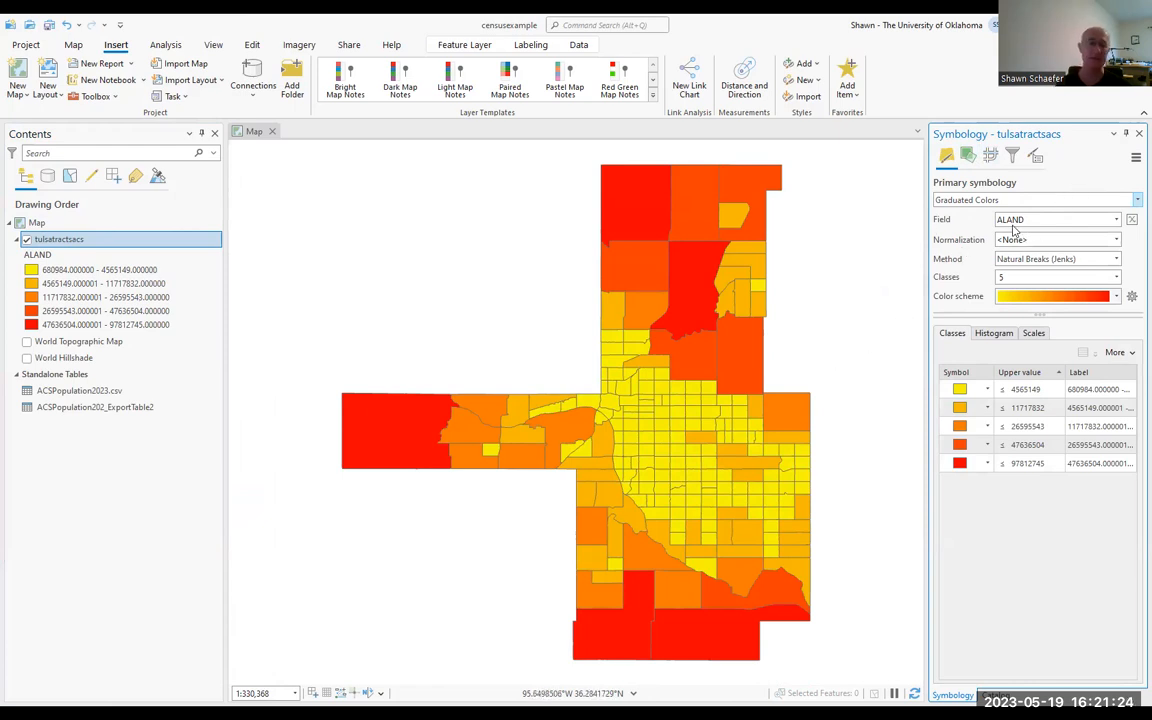
click(1116, 220)
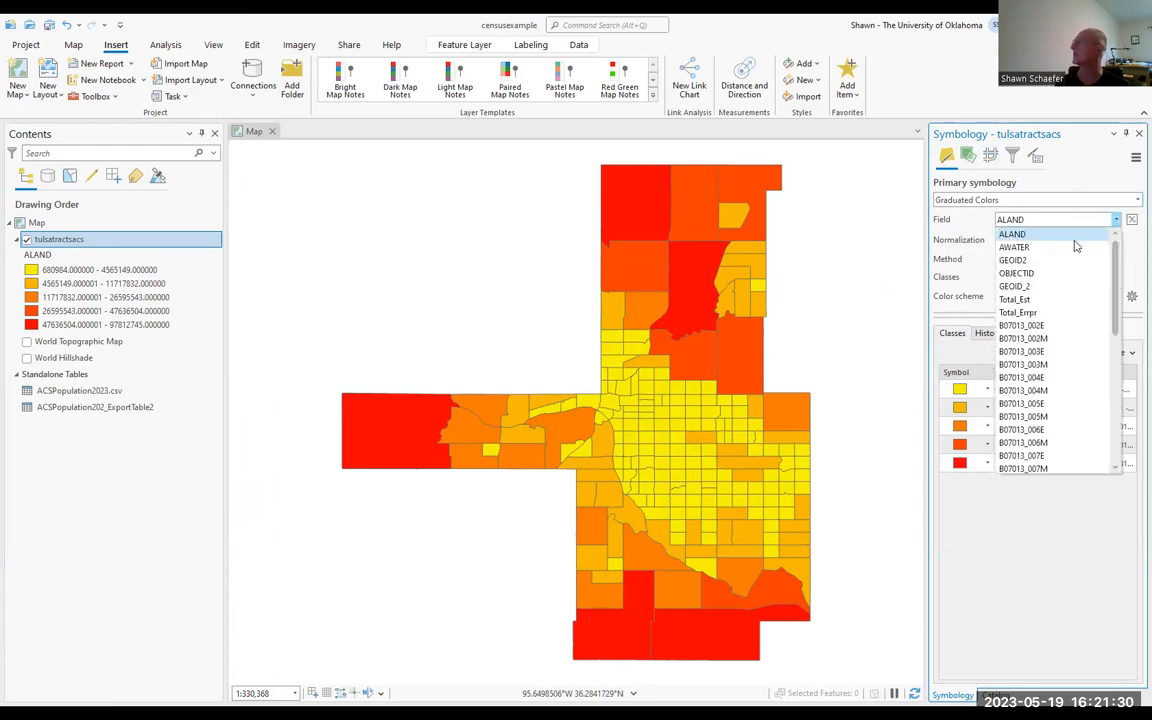
click(1041, 301)
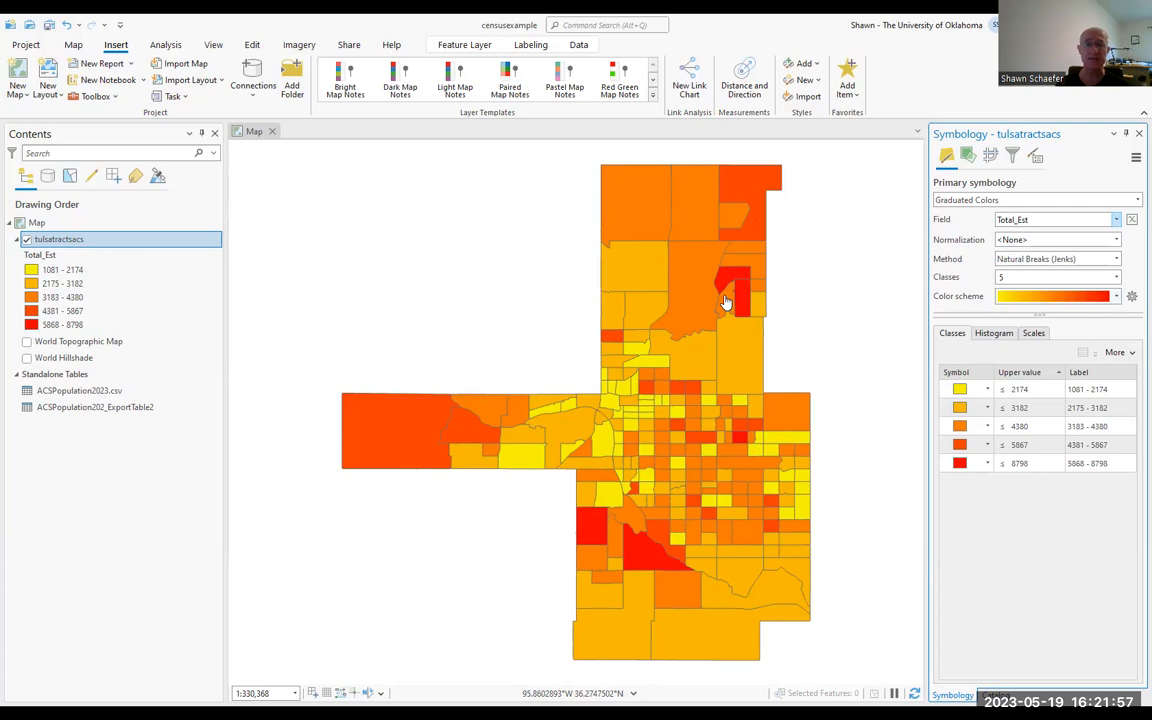
click(1117, 240)
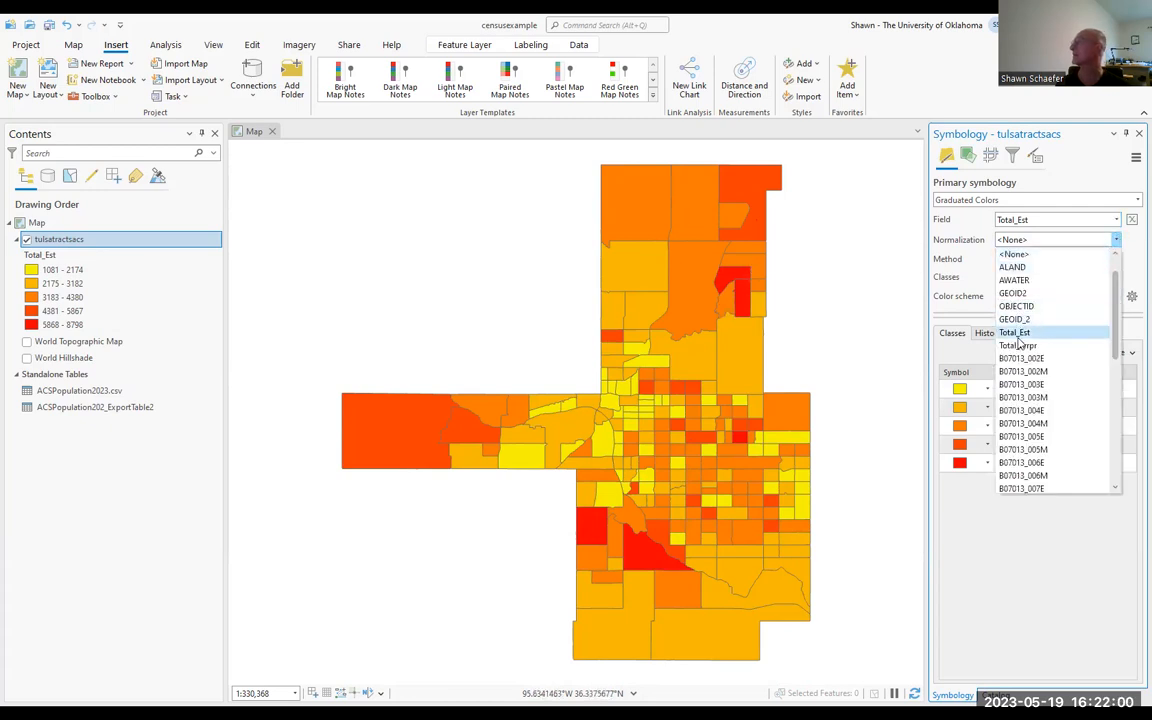
click(1014, 267)
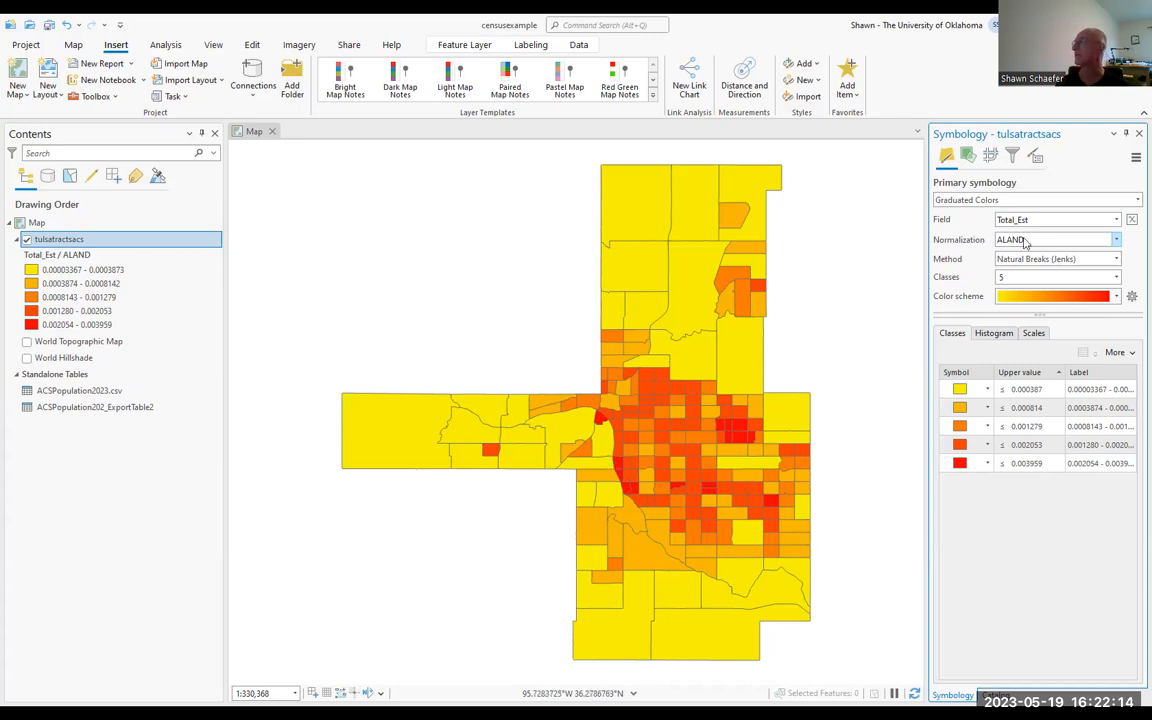
Step: Set the tulsatractsacs symbology field to B07013_002E and normalize it by Total_Est
click(1116, 220)
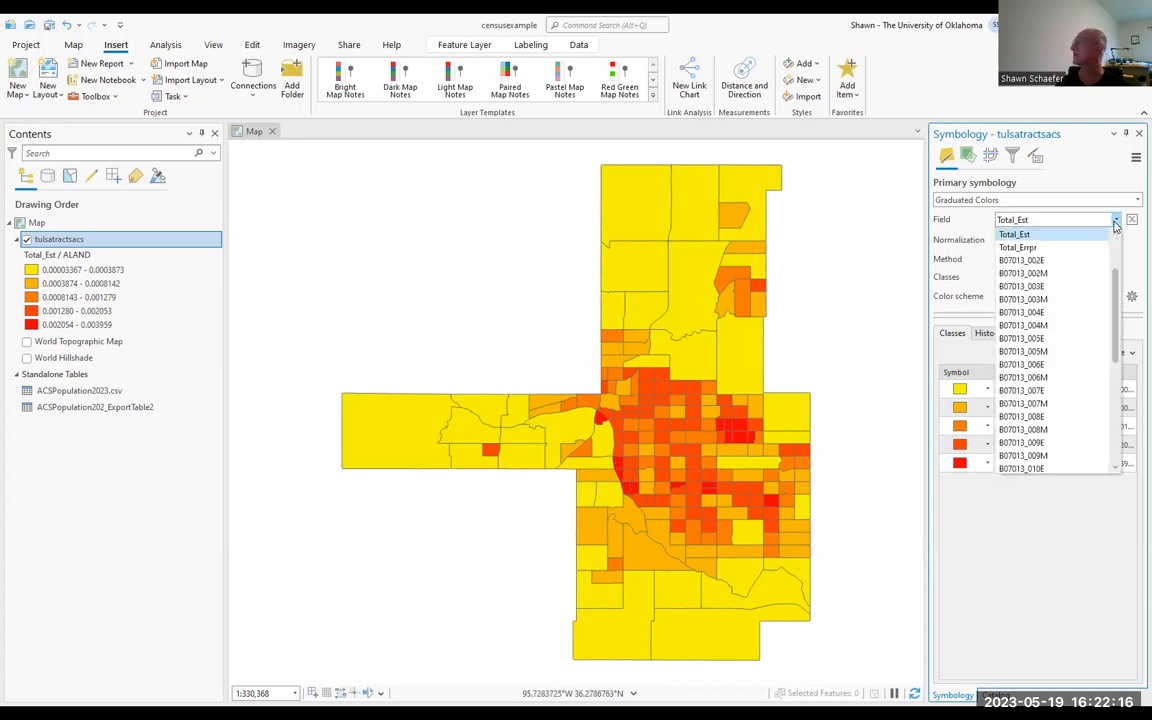
click(1064, 262)
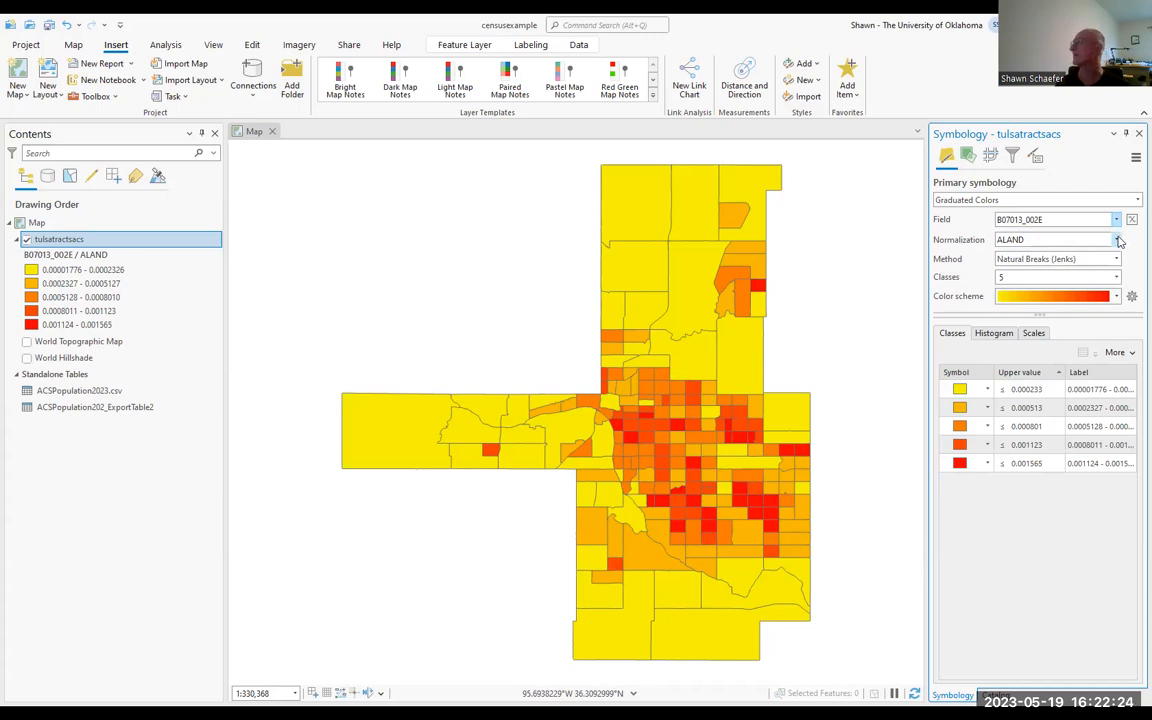
click(1118, 240)
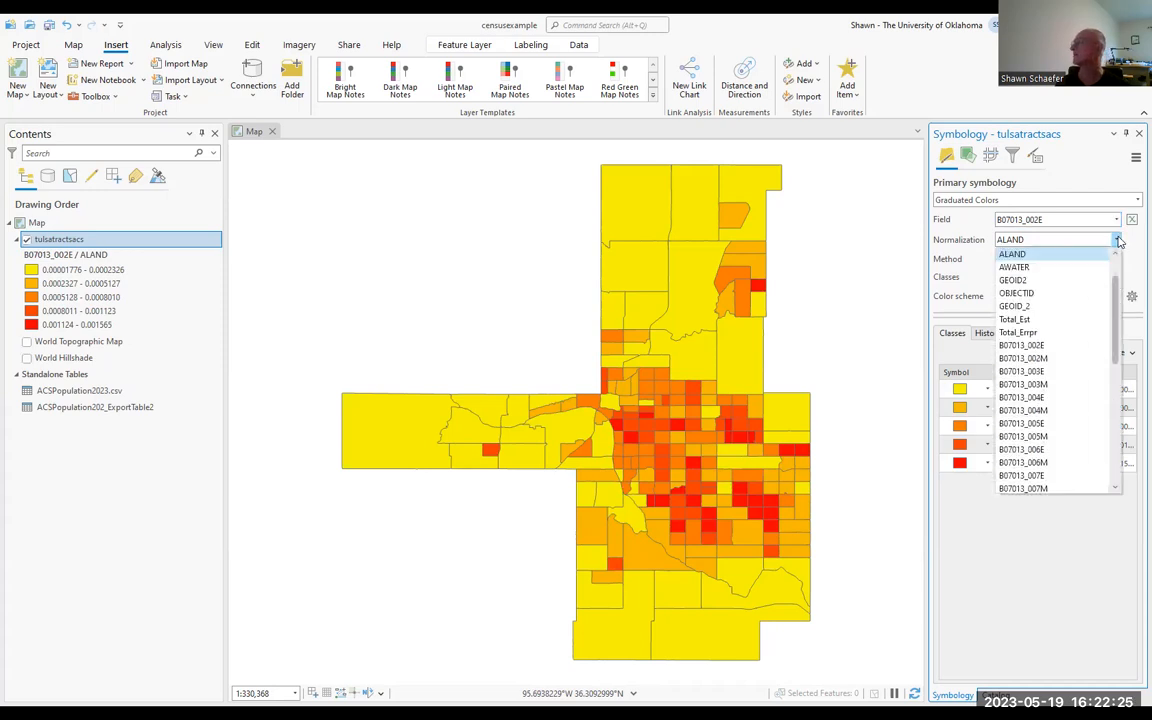
click(1040, 320)
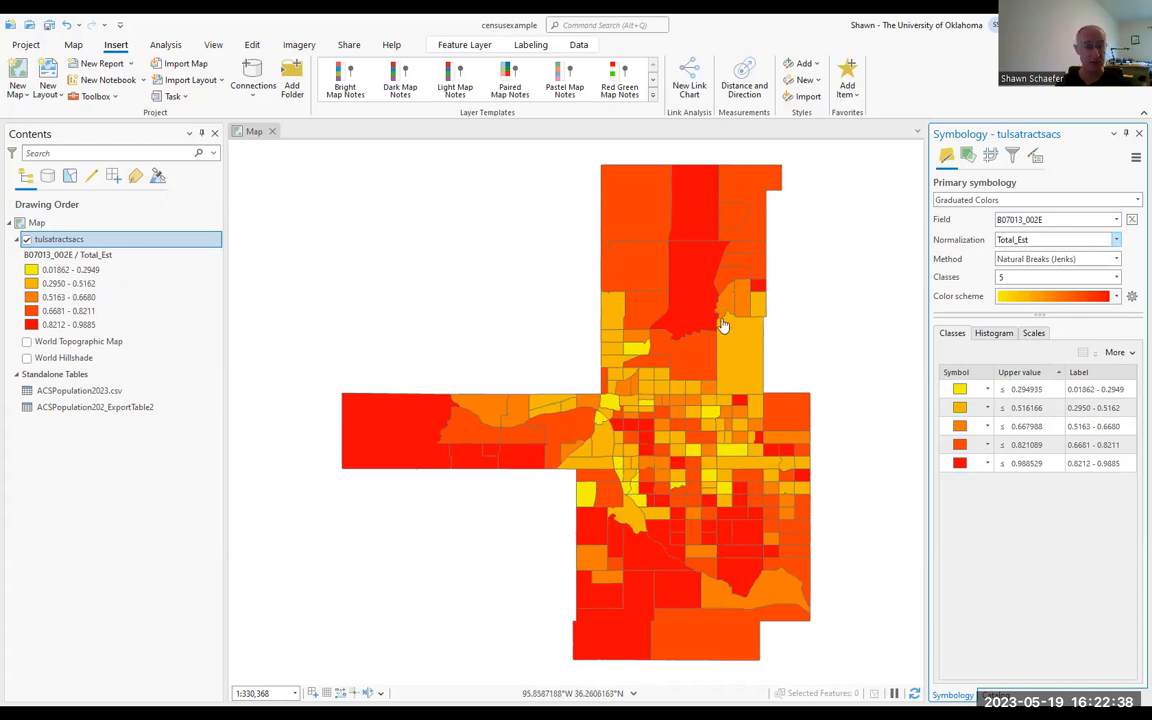
Step: Try a stepped light-to-dark orange color scheme on the tulsatractsacs graduated colors
click(1116, 297)
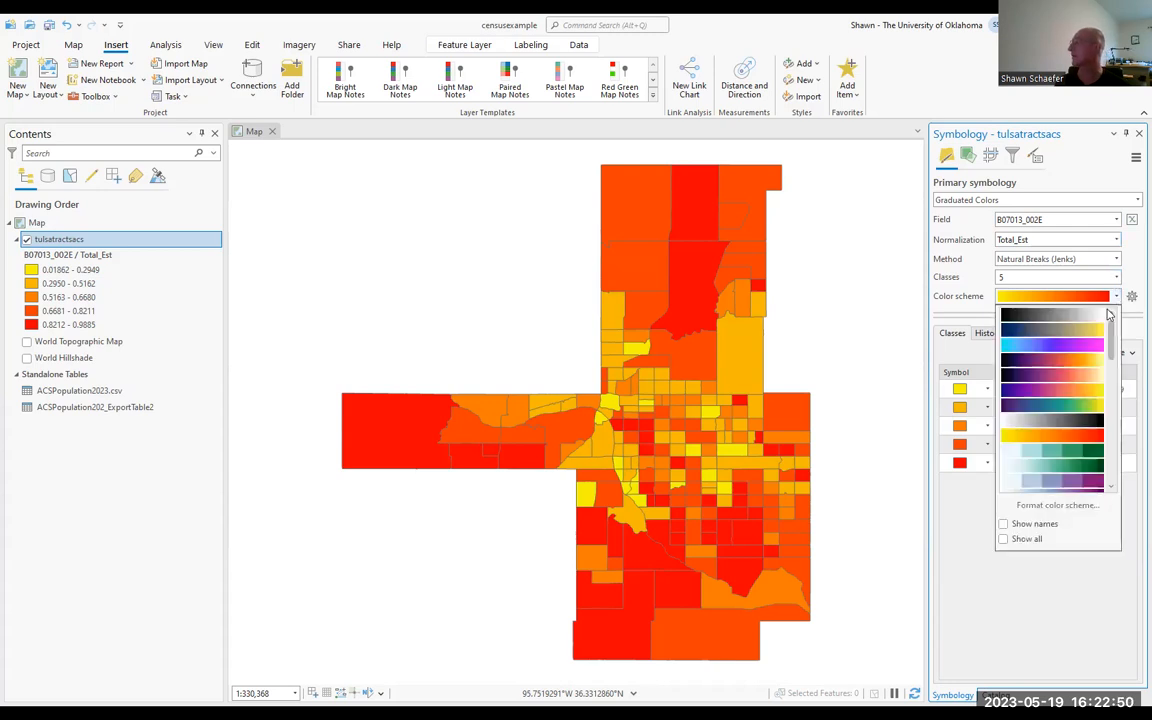
scroll(1076, 405, down, 2)
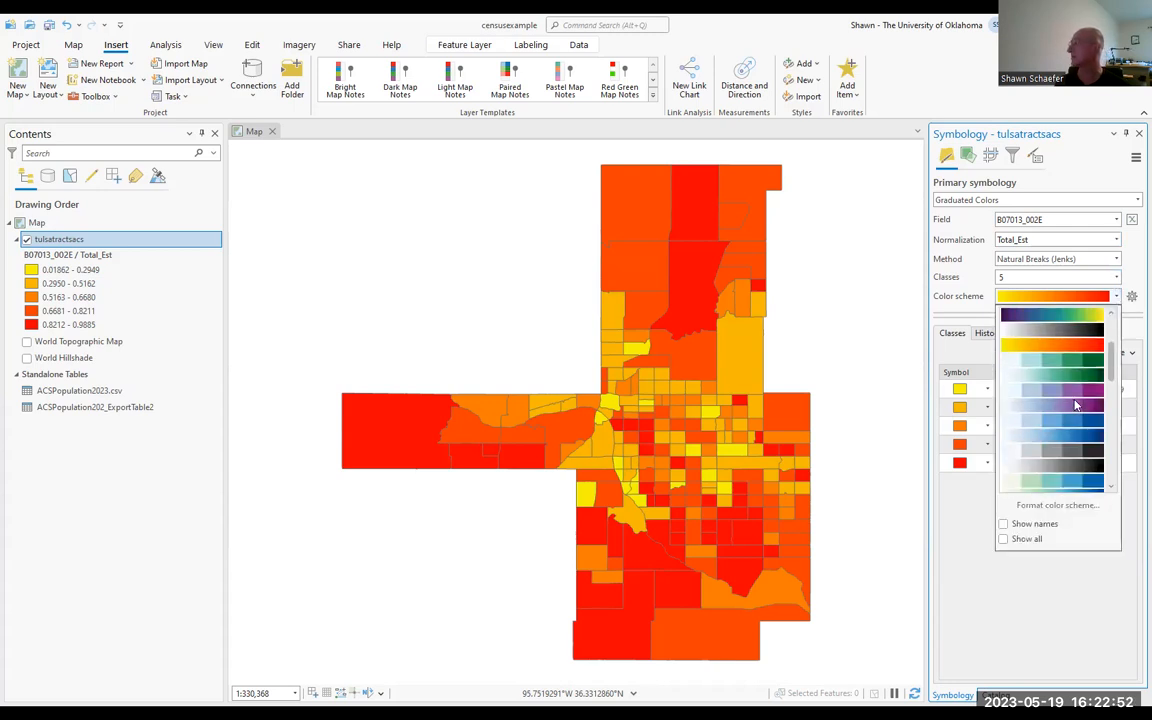
scroll(1071, 400, down, 2)
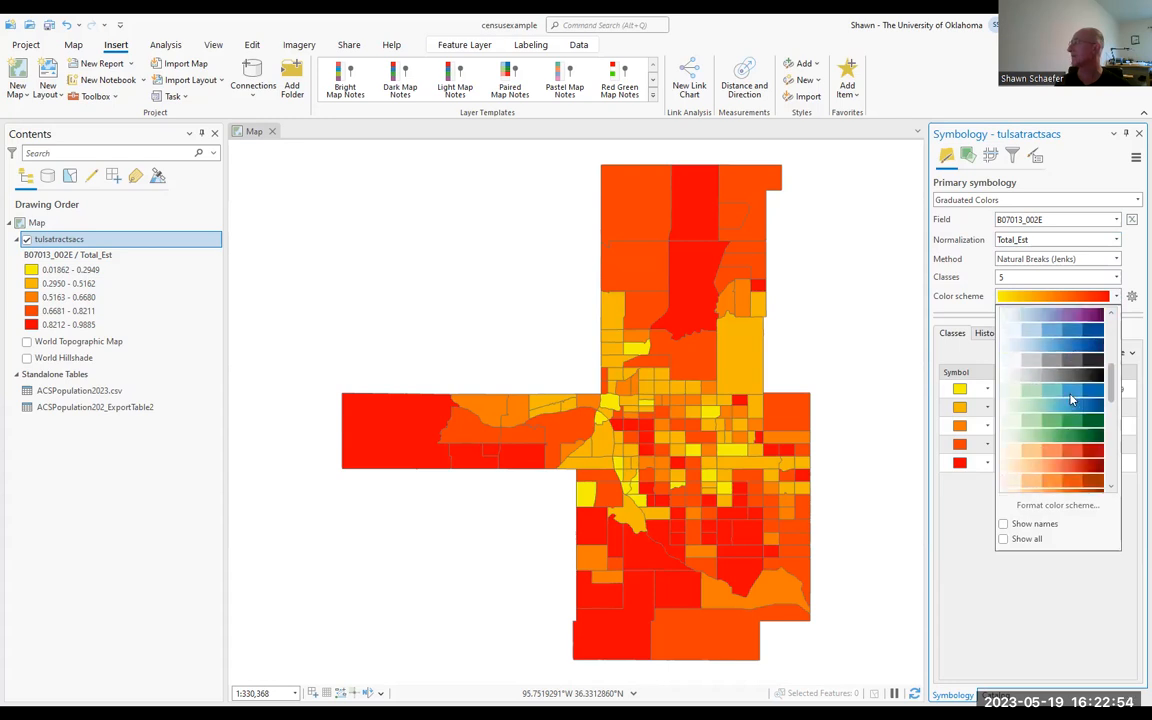
scroll(1052, 432, down, 3)
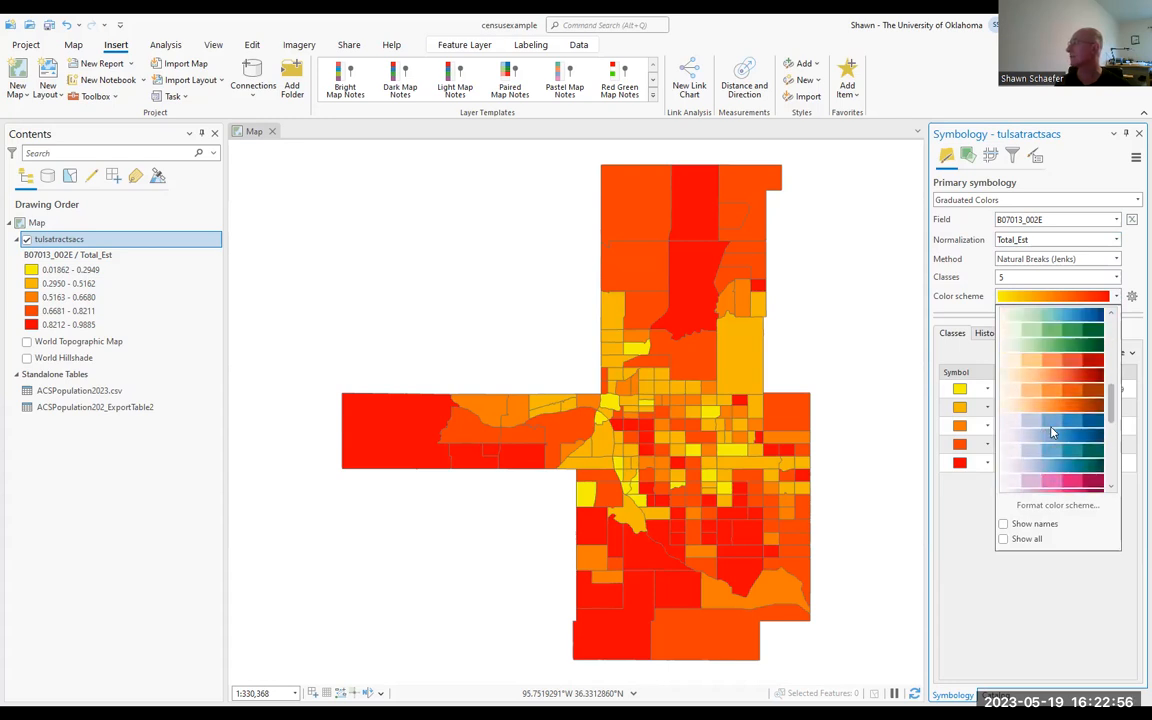
click(1065, 405)
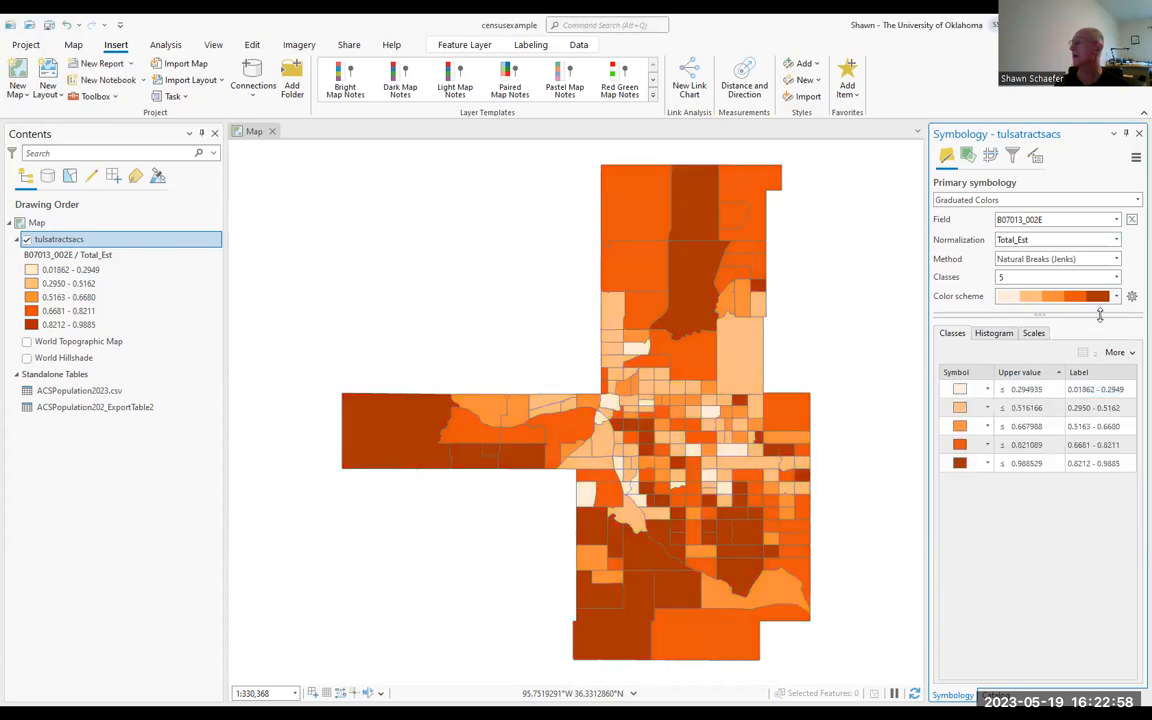
Step: Try the continuous pink-to-purple and yellow-to-brown color schemes on the tulsatractsacs layer
click(1101, 297)
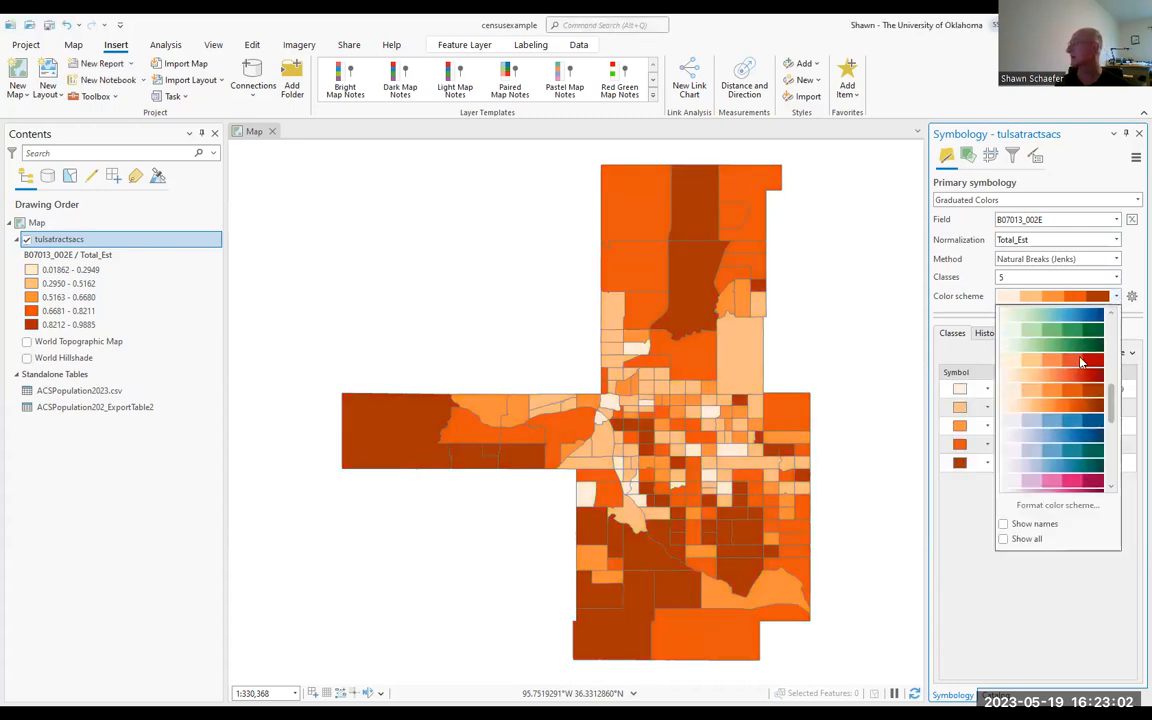
scroll(1065, 420, down, 3)
click(1053, 458)
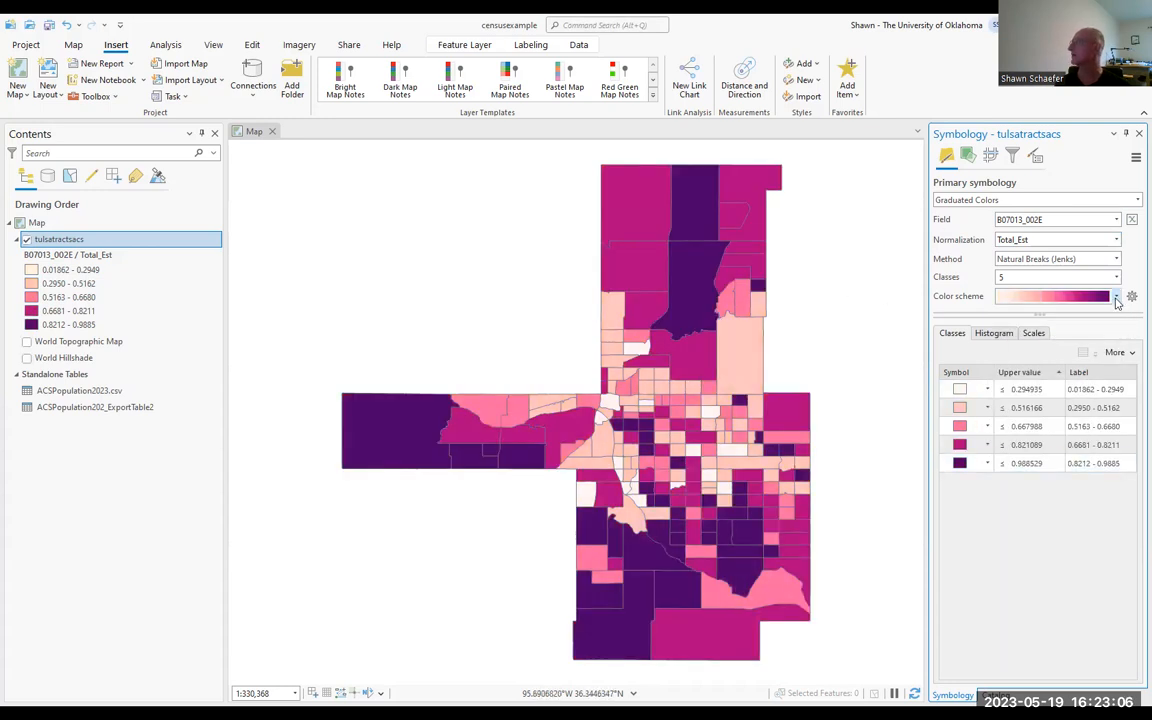
click(1116, 298)
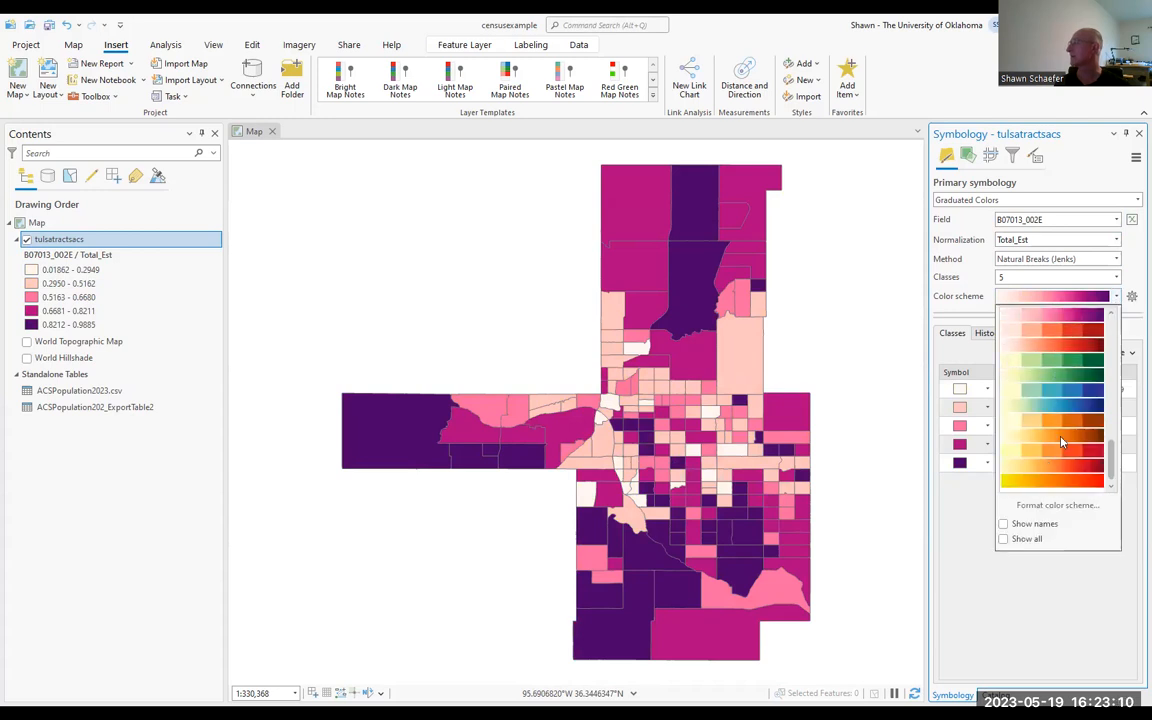
click(1062, 442)
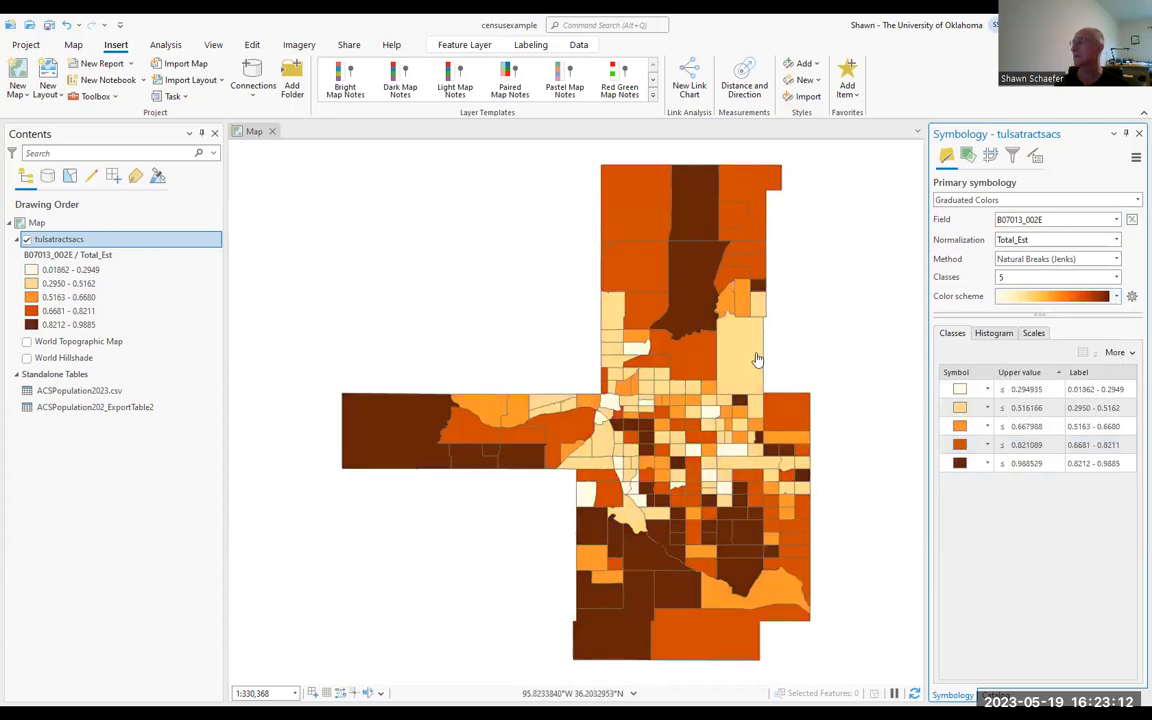
Step: Apply the stepped pale yellow, orange and brown color scheme to the five tulsatractsacs classes
click(1077, 298)
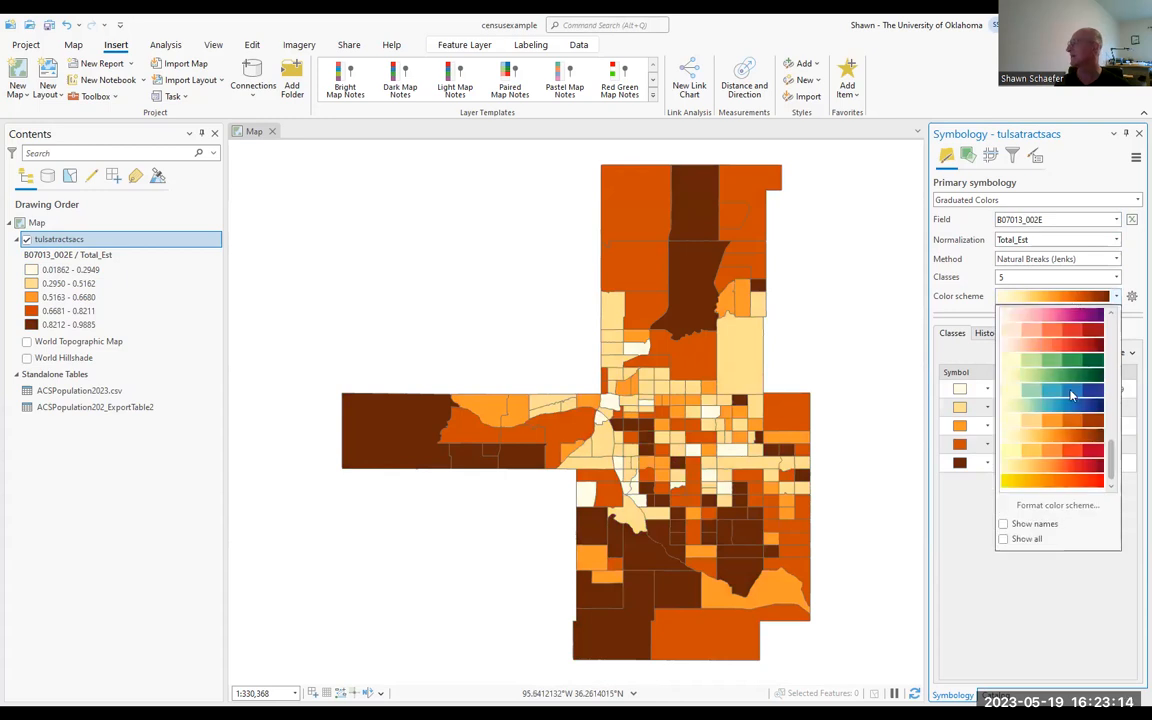
click(1062, 424)
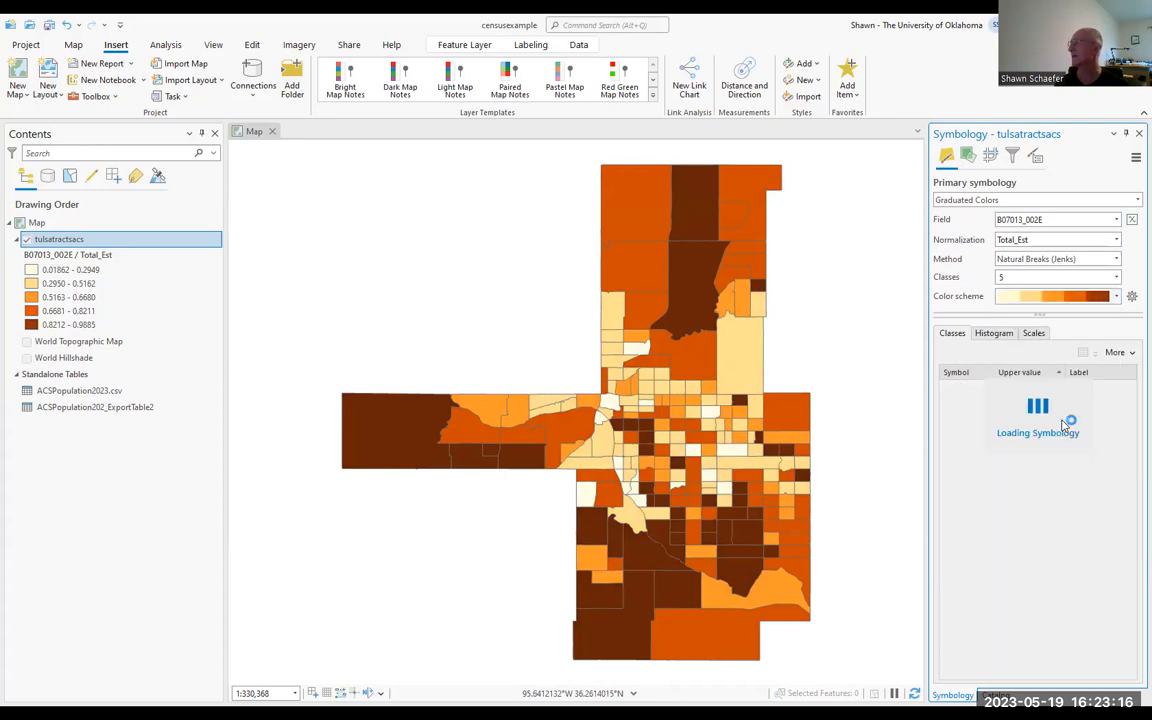
click(1117, 297)
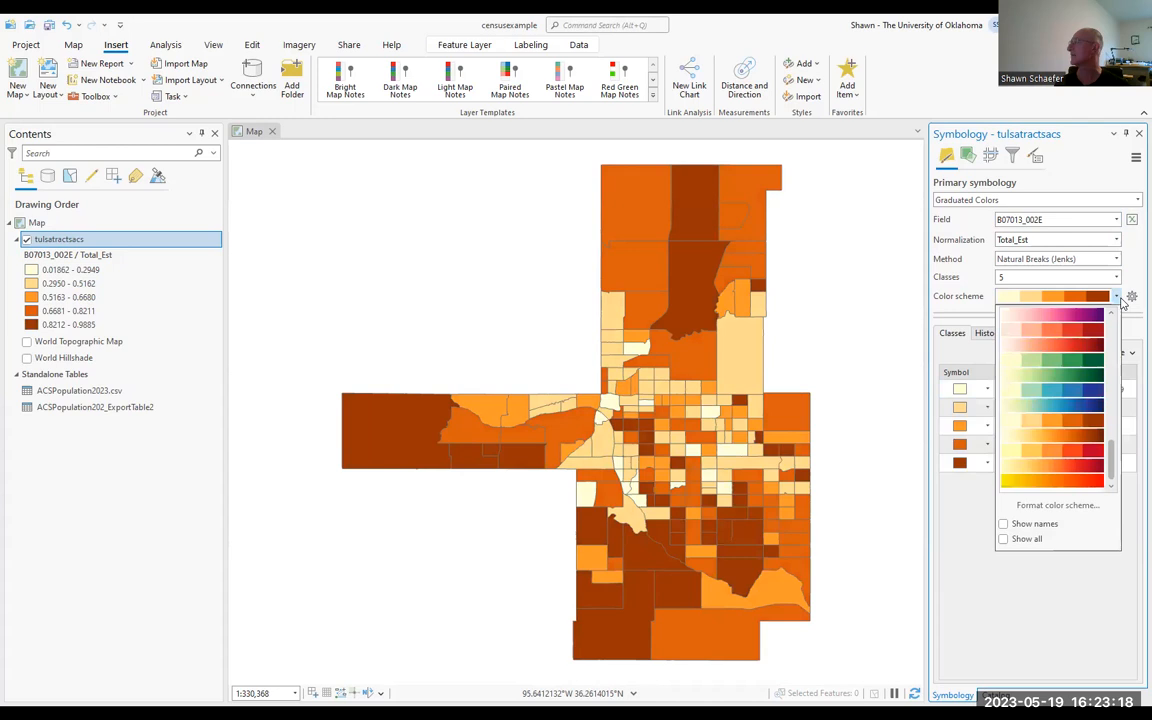
click(946, 290)
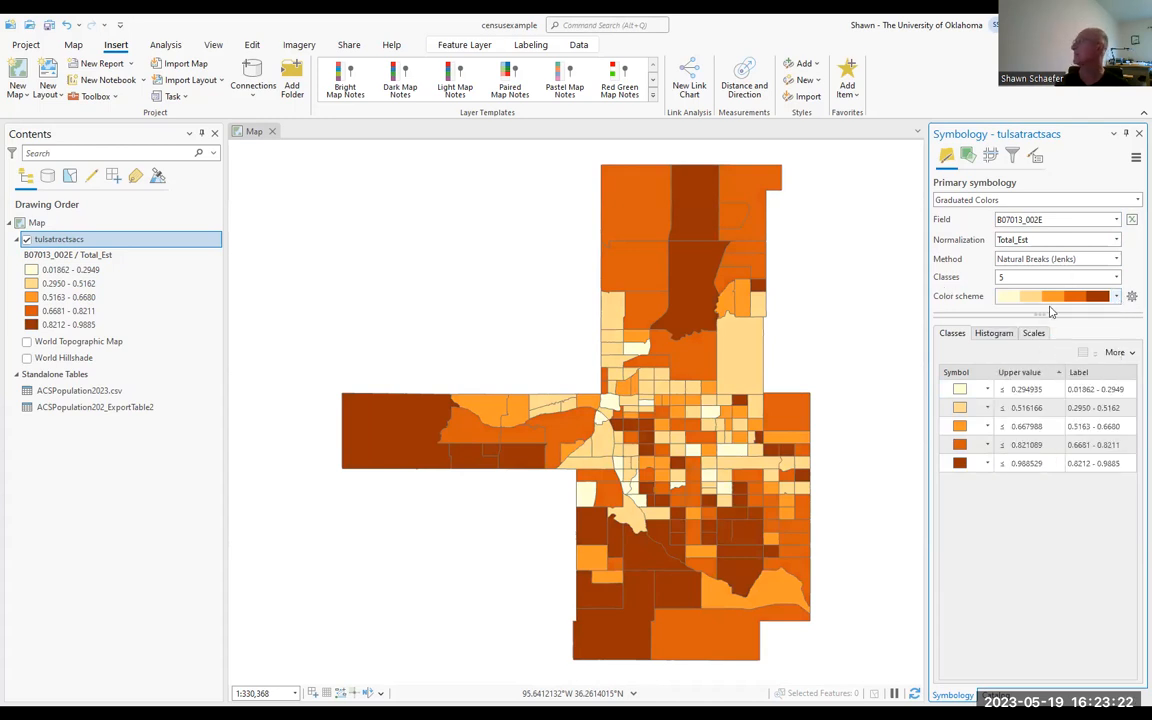
Step: Format all tulsatractsacs class symbols together with an outline width of 0.5 pt and return to the primary symbology
click(987, 394)
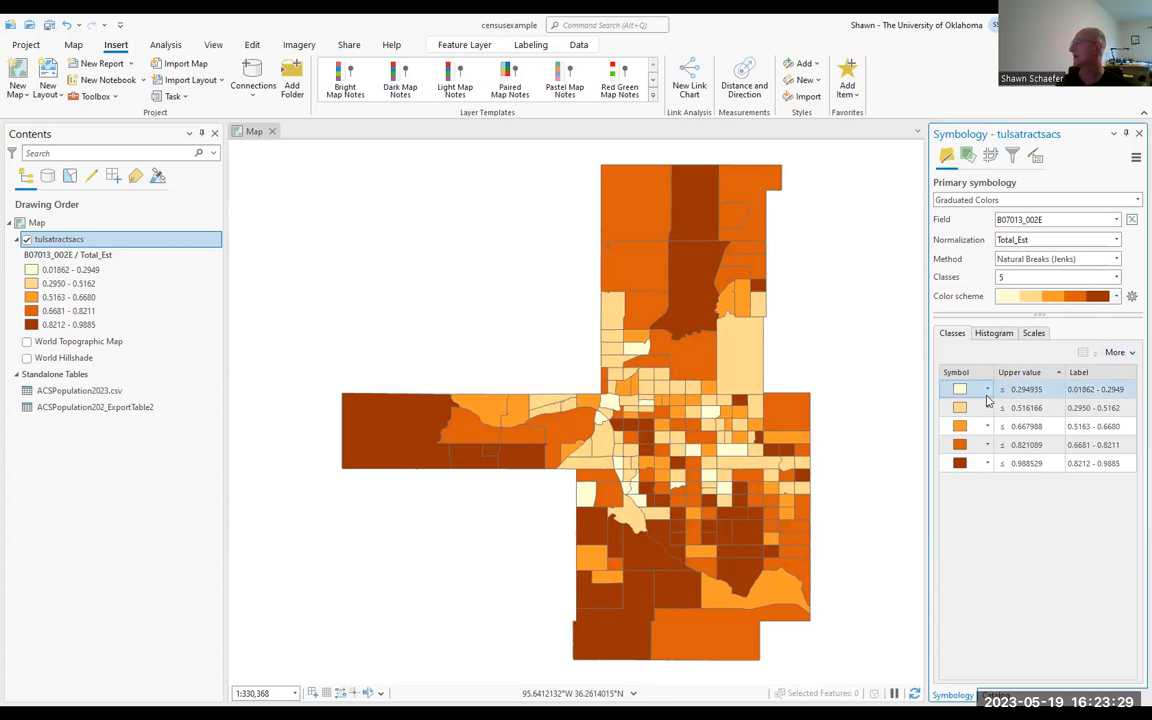
click(1118, 353)
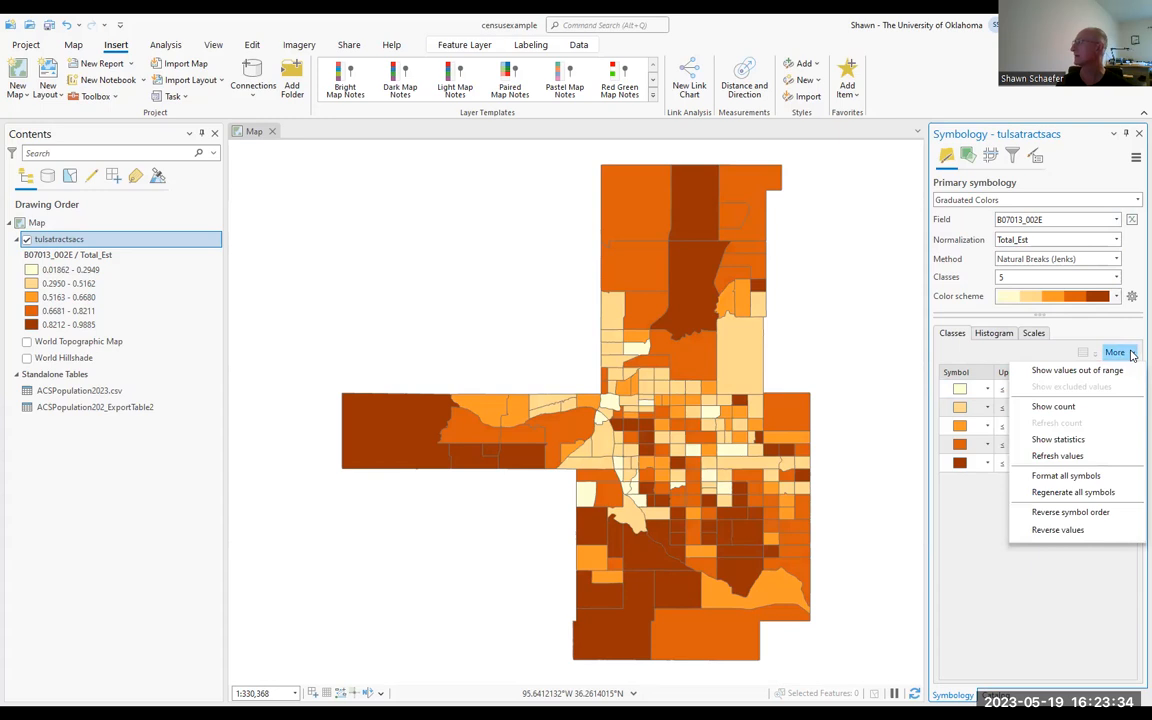
click(1066, 476)
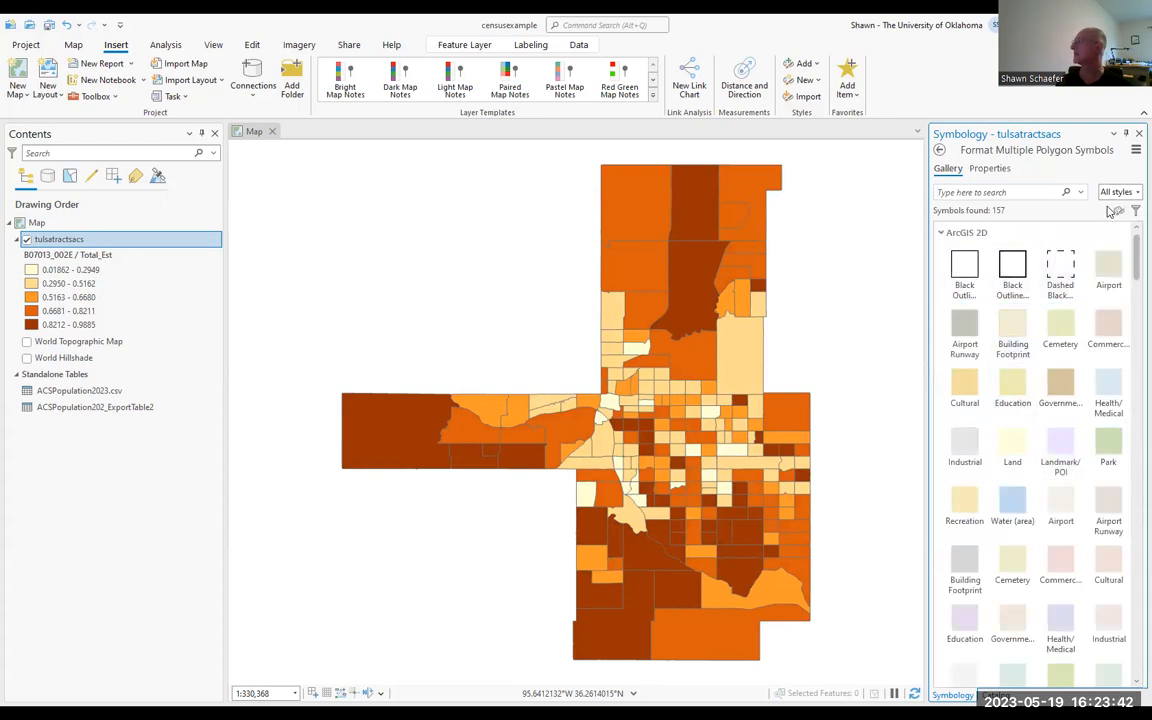
click(991, 171)
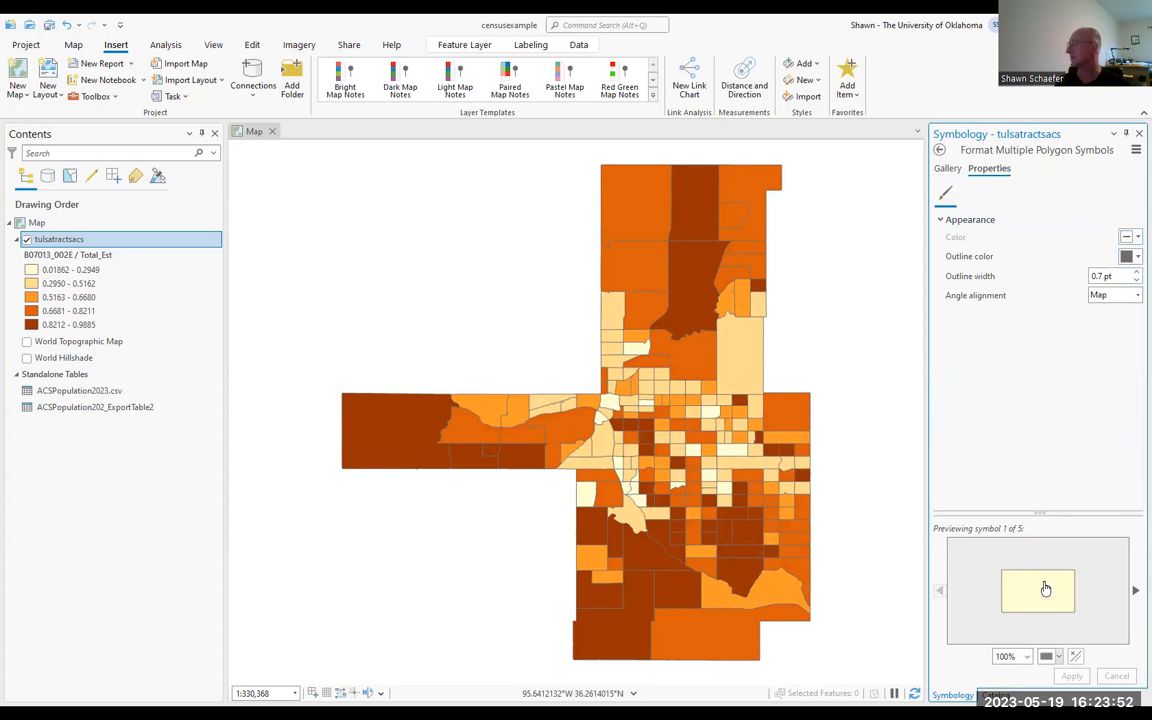
click(1134, 279)
click(1135, 274)
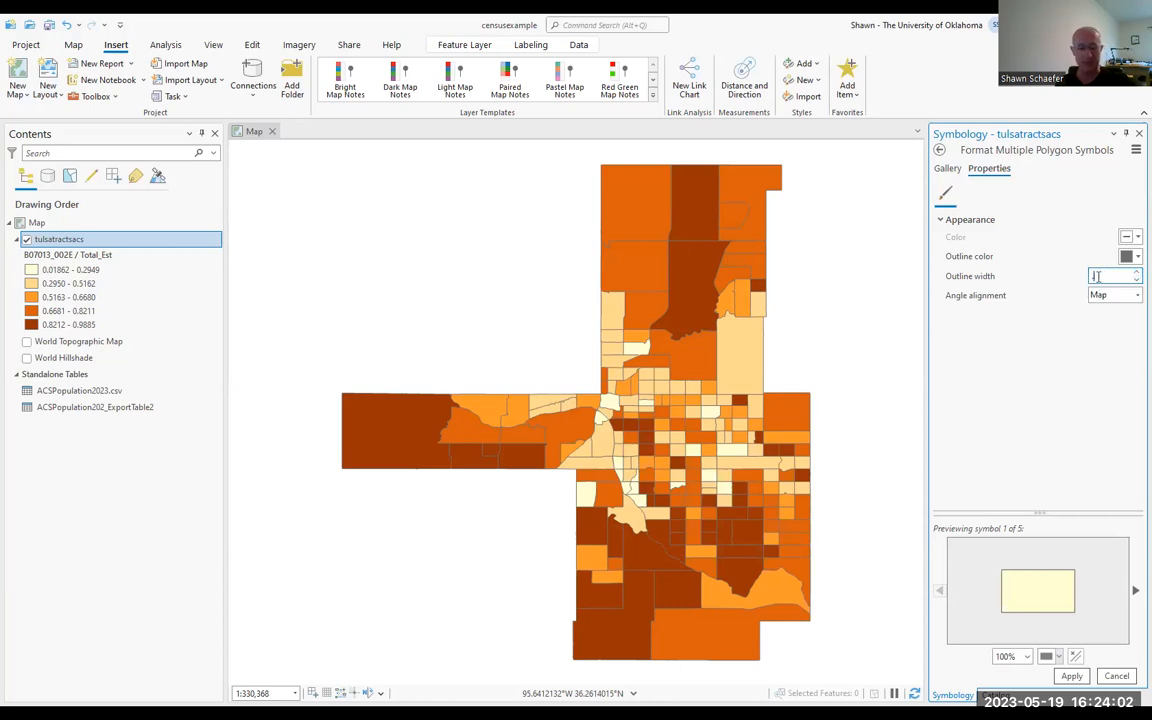
text(0.5)
key(Return)
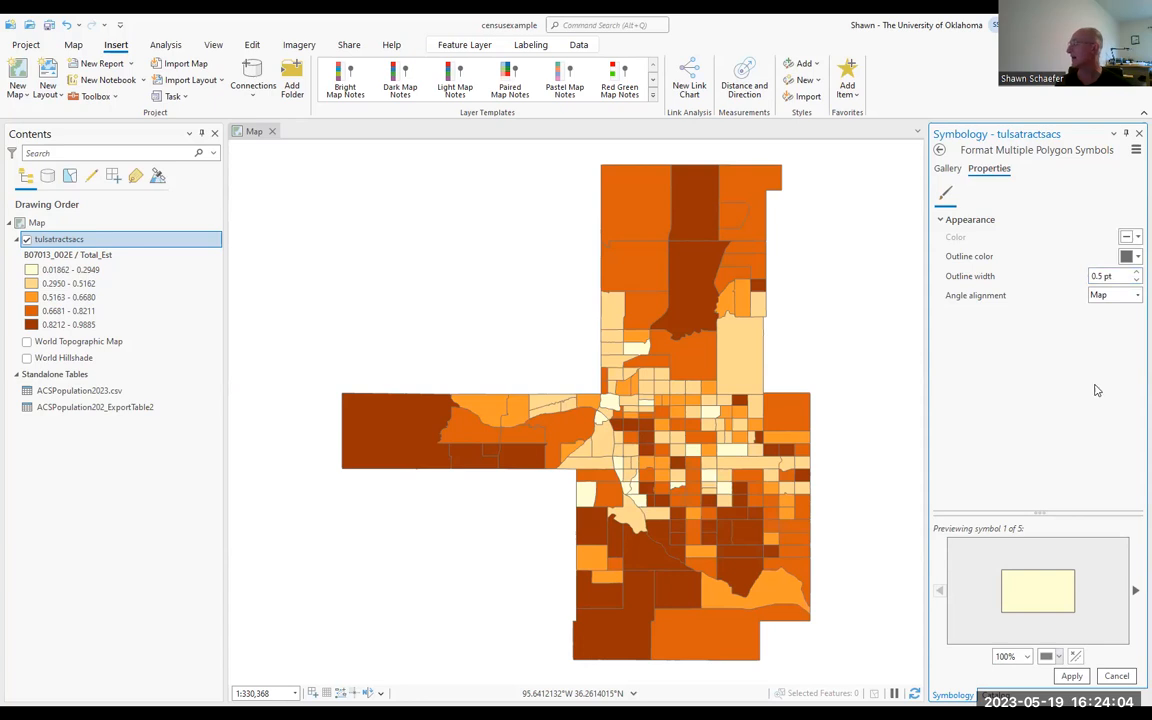
click(1071, 677)
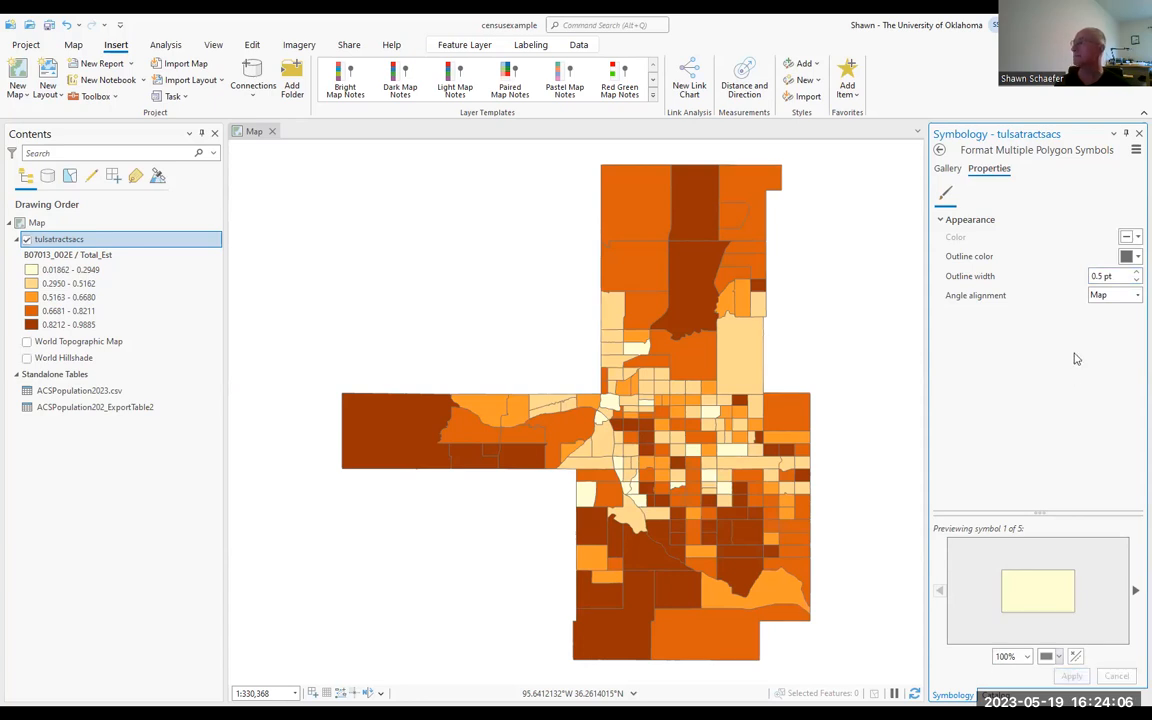
click(940, 149)
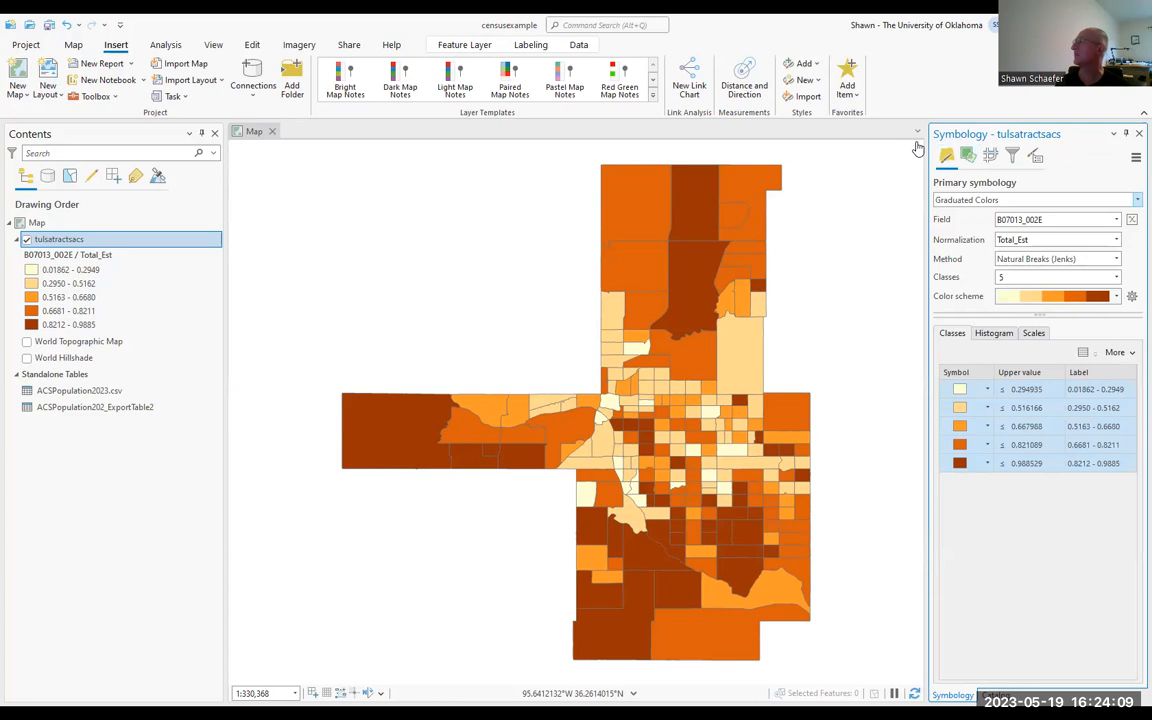
Step: View the class histogram and the scale ranges of the tulsatractsacs symbology
click(1005, 333)
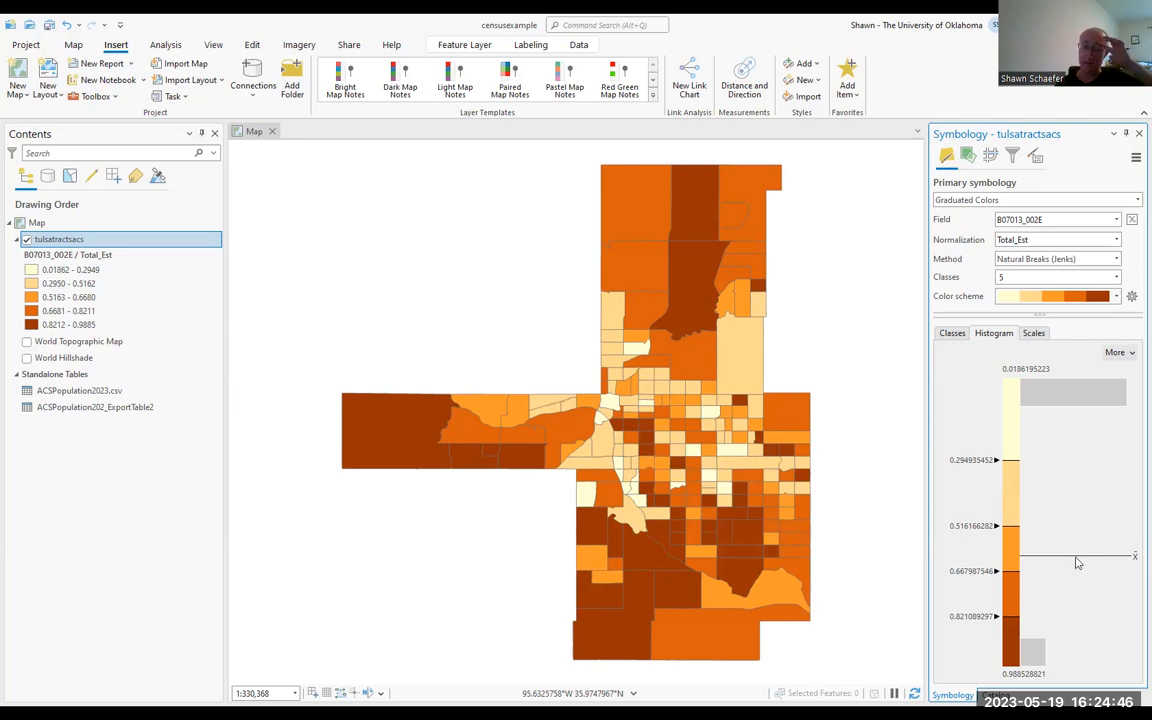
click(1131, 356)
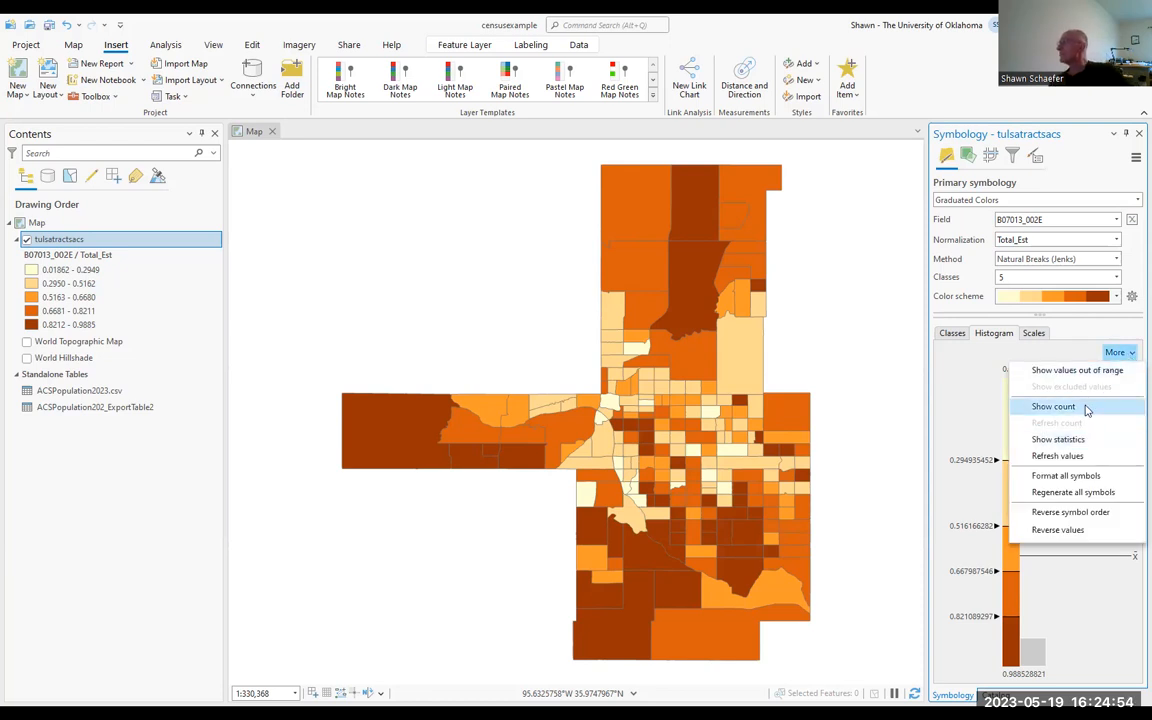
click(1034, 334)
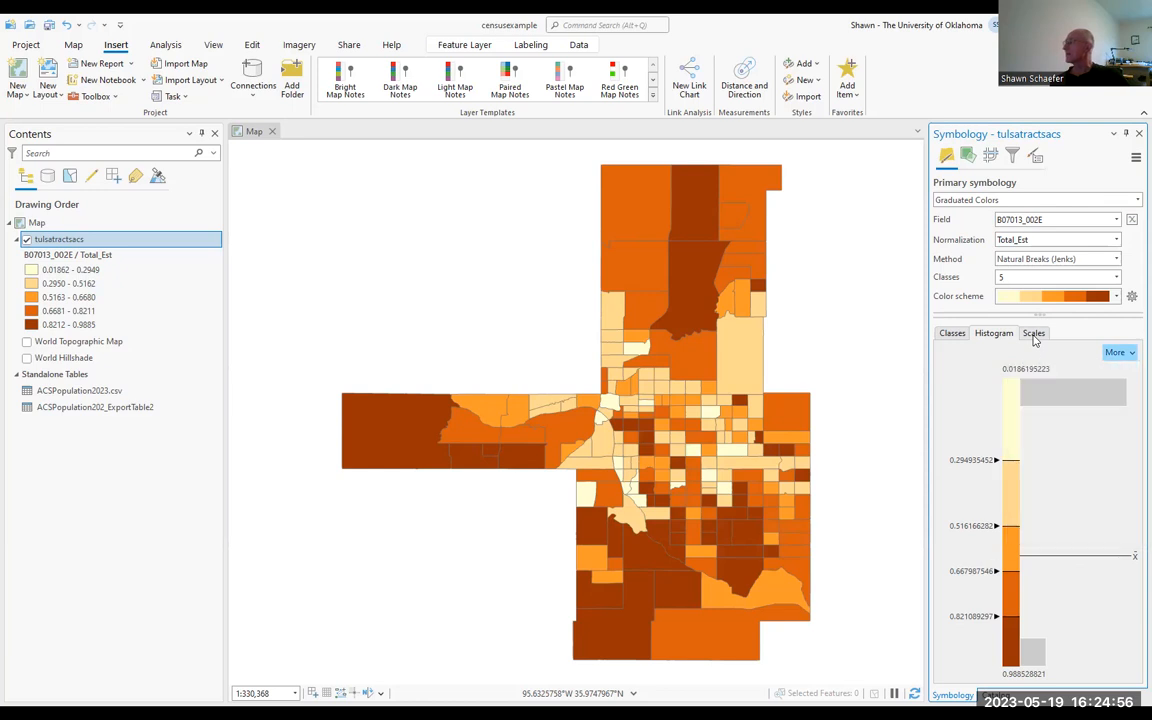
Step: Show the statistics and the feature count per class for the tulsatractsacs symbology
click(1118, 353)
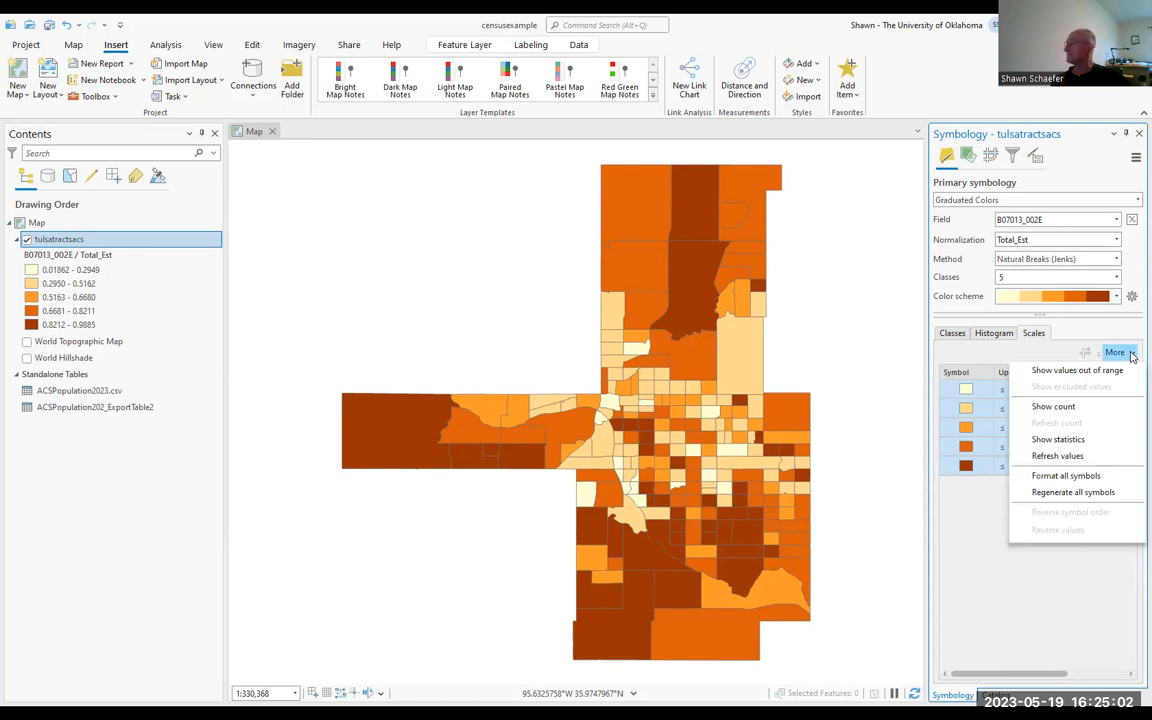
click(1080, 439)
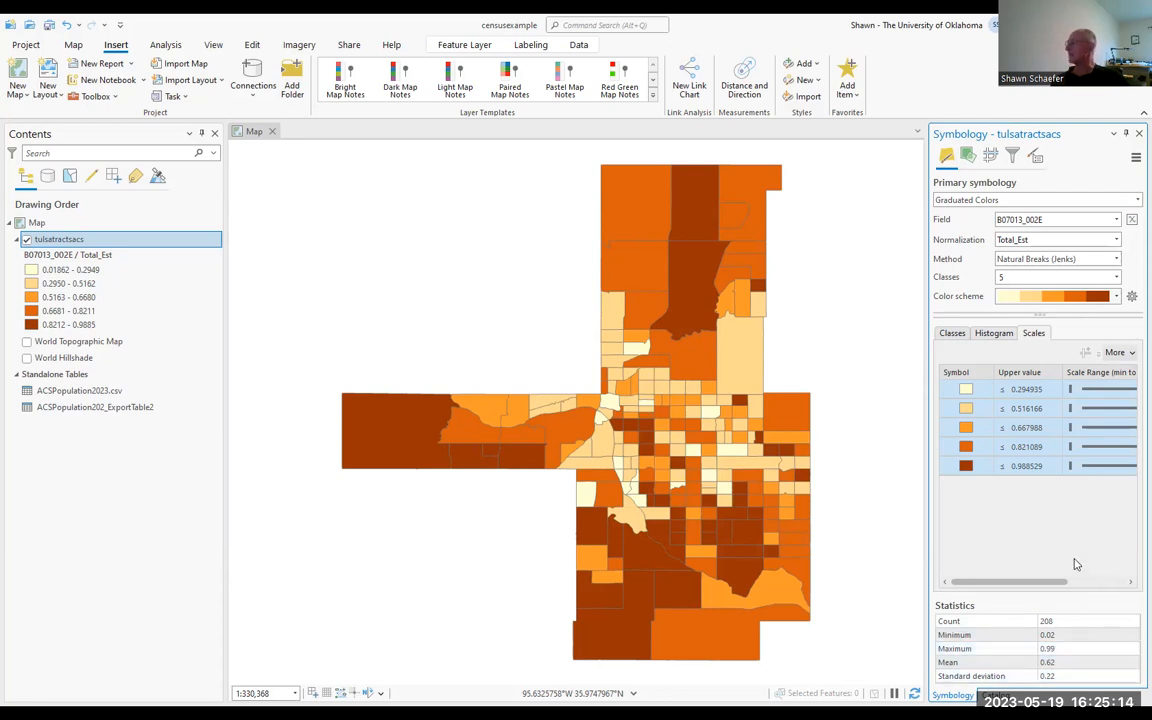
click(1122, 353)
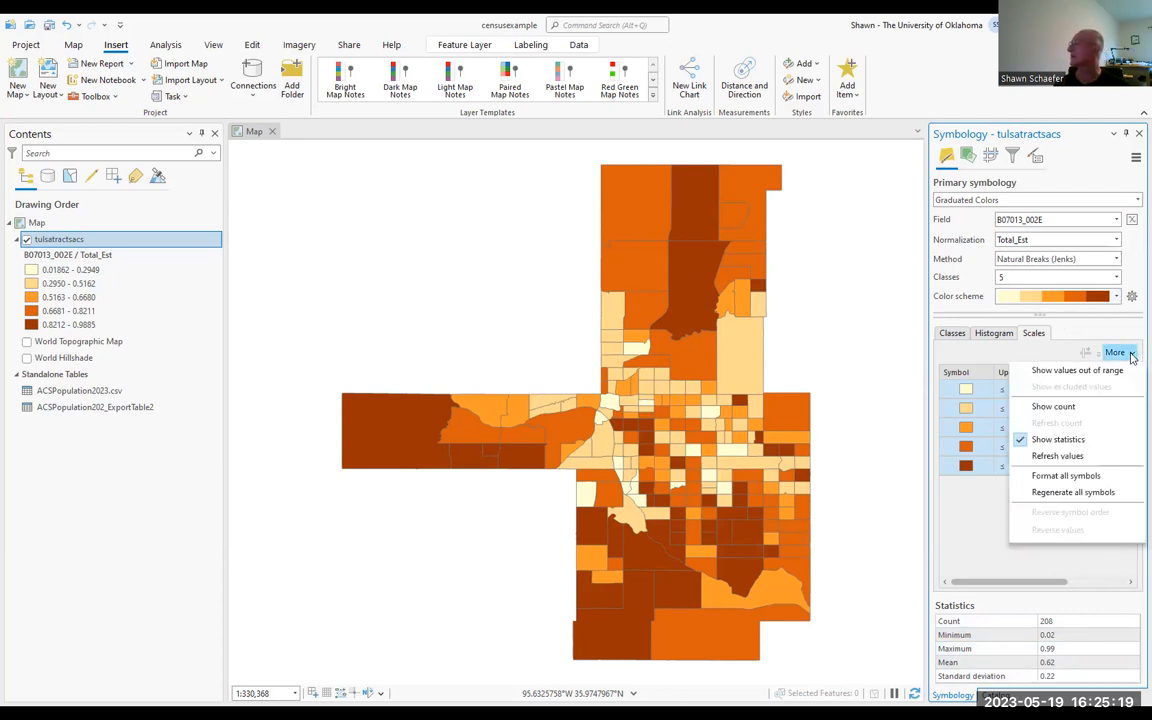
click(1093, 405)
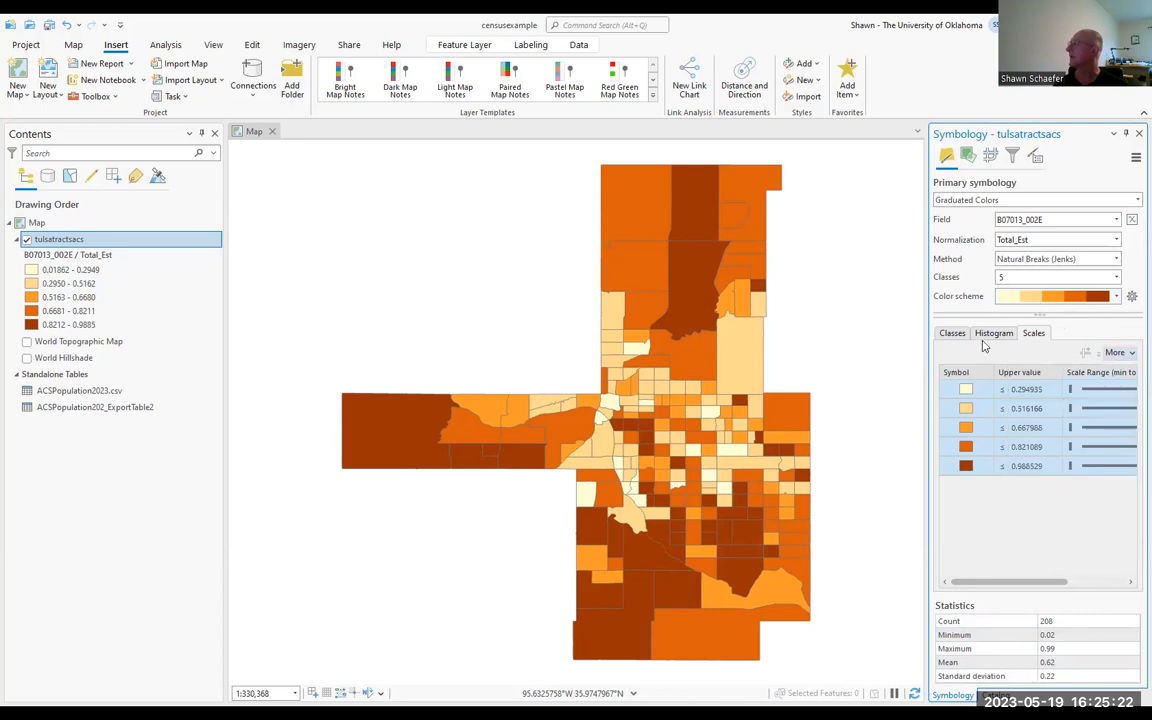
click(952, 334)
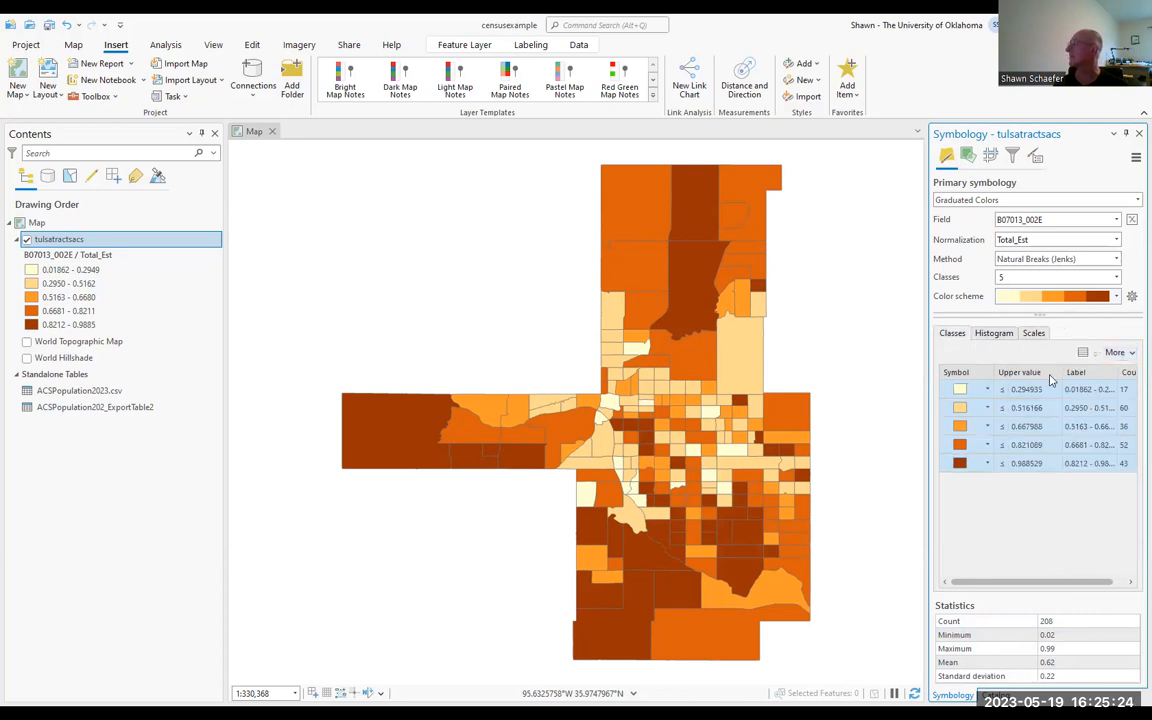
Step: Browse the gallery of polygon symbols available for formatting all tulsatractsacs classes, leaving the symbols as they are
click(1131, 354)
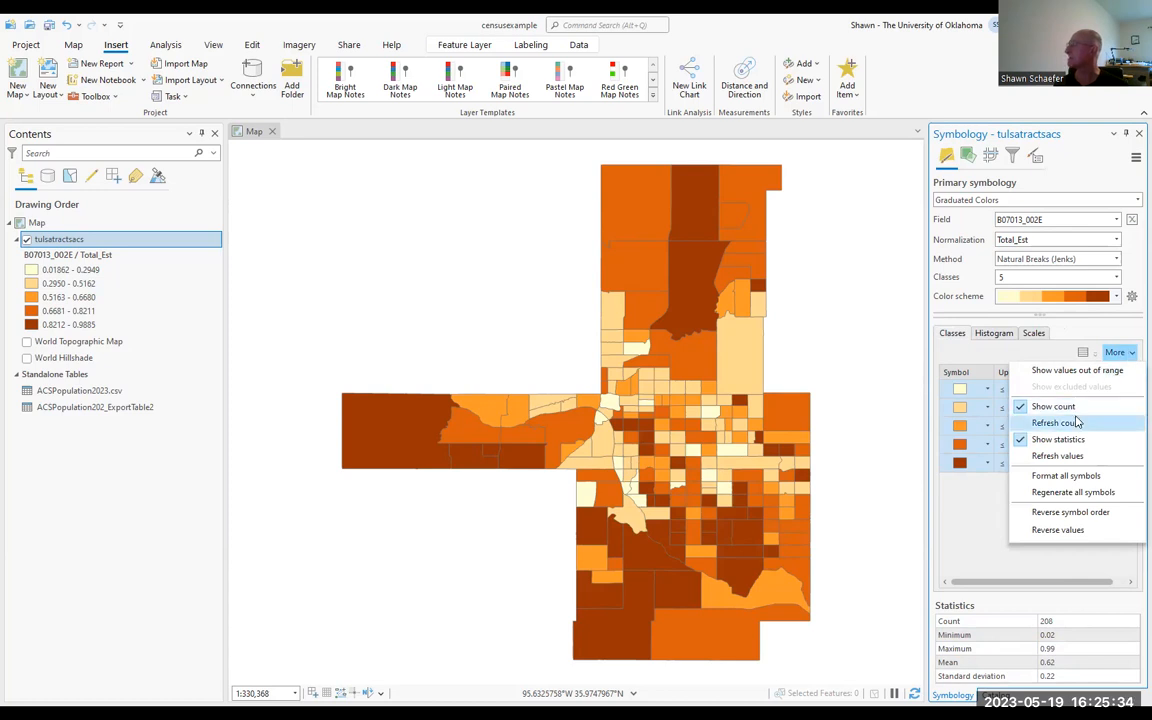
click(1053, 478)
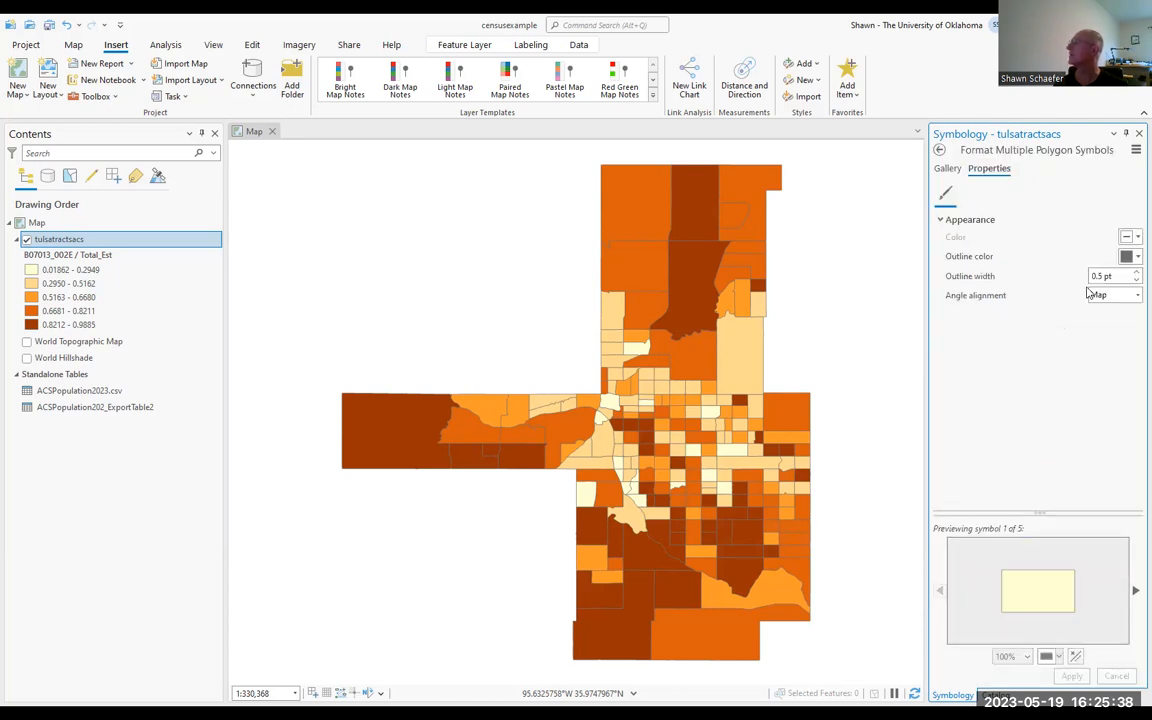
click(947, 169)
scroll(1045, 398, down, 2)
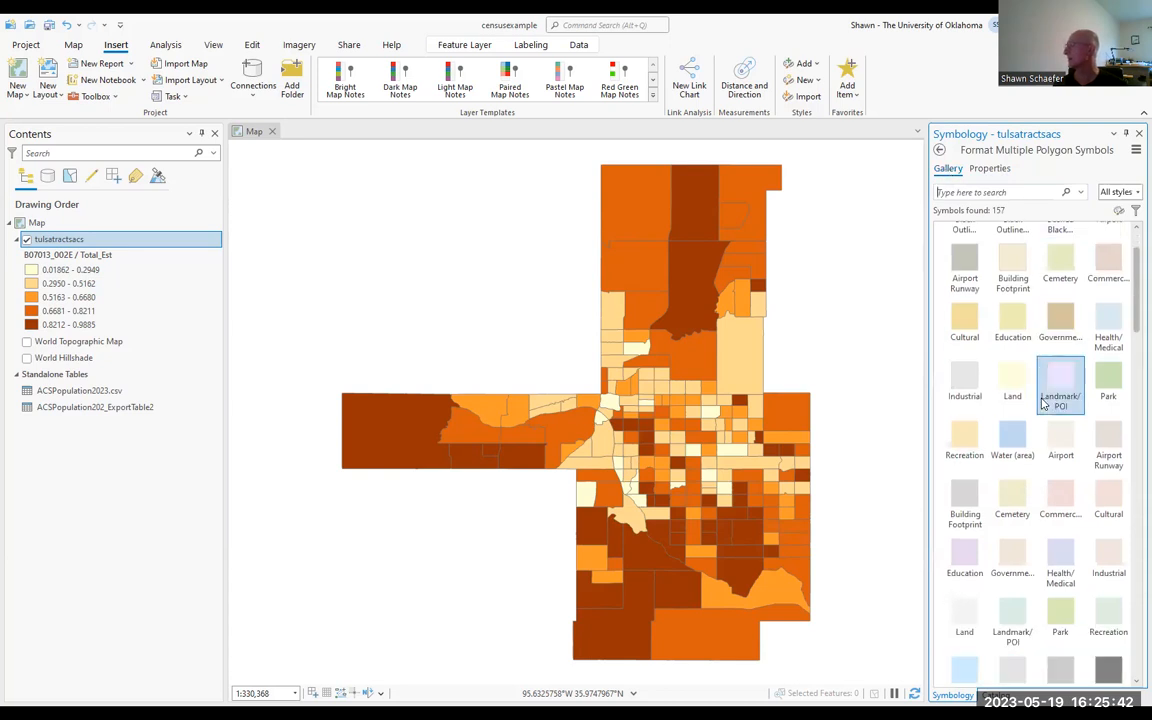
scroll(1041, 404, down, 4)
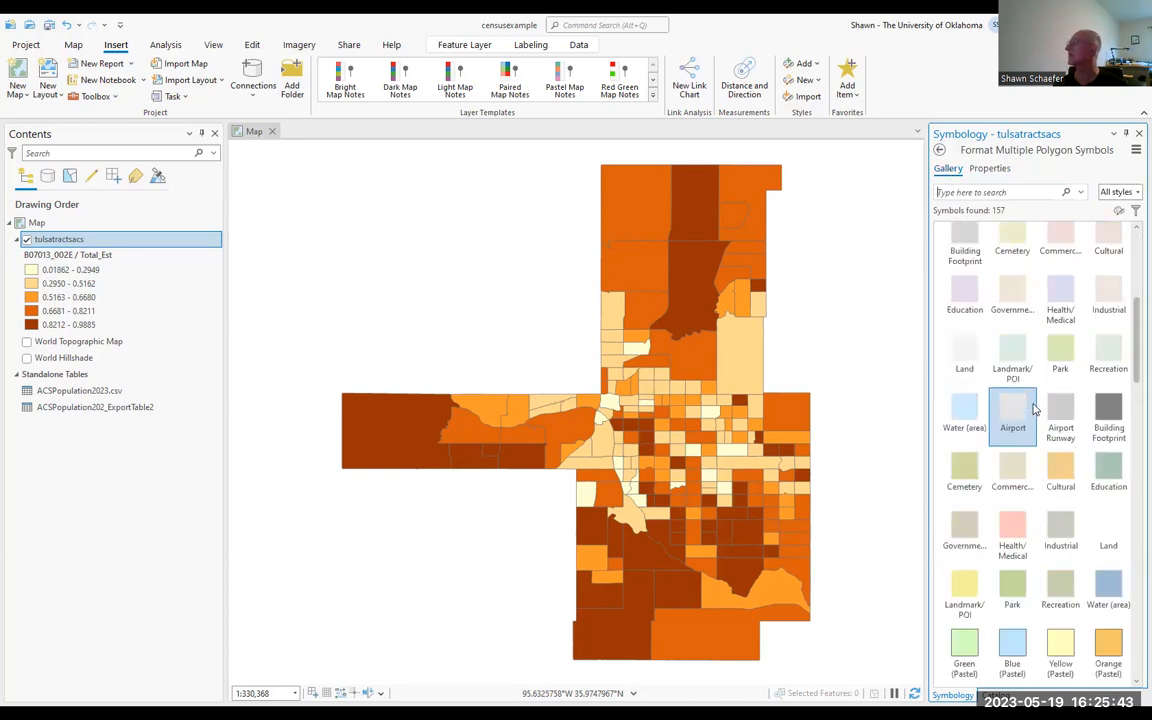
click(941, 151)
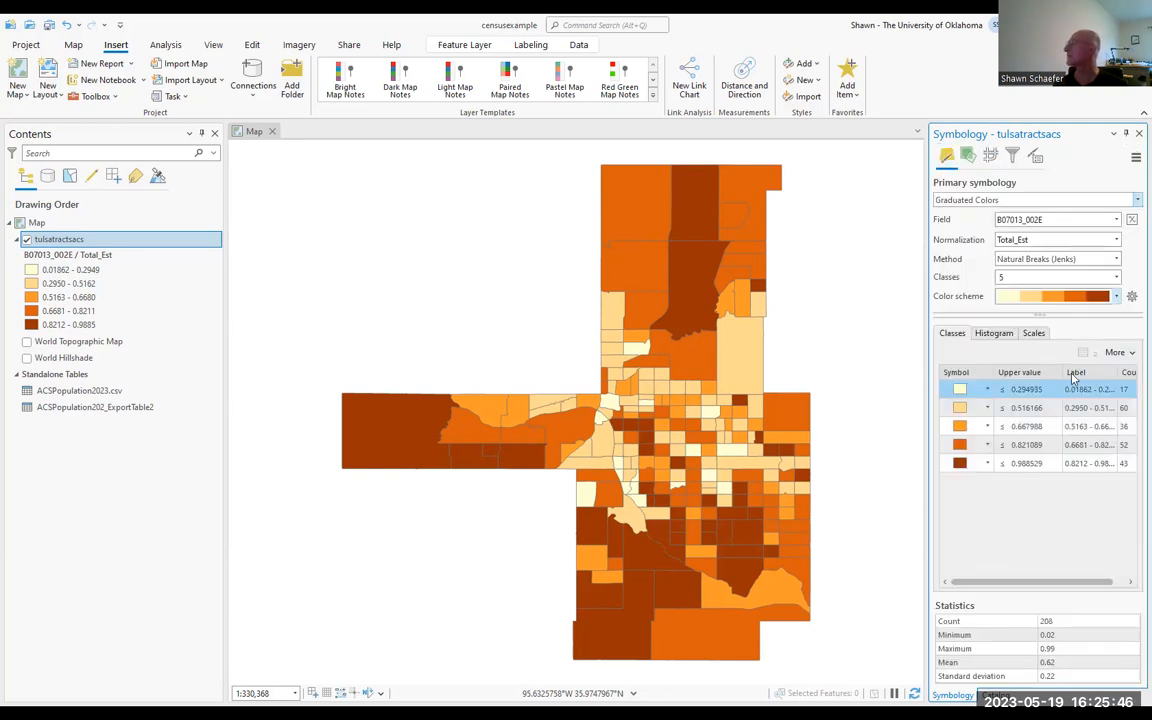
Step: Format the tulsatractsacs class labels as percentages, adjusting the numbers from fractions and rounding to 0 decimal places
click(1036, 157)
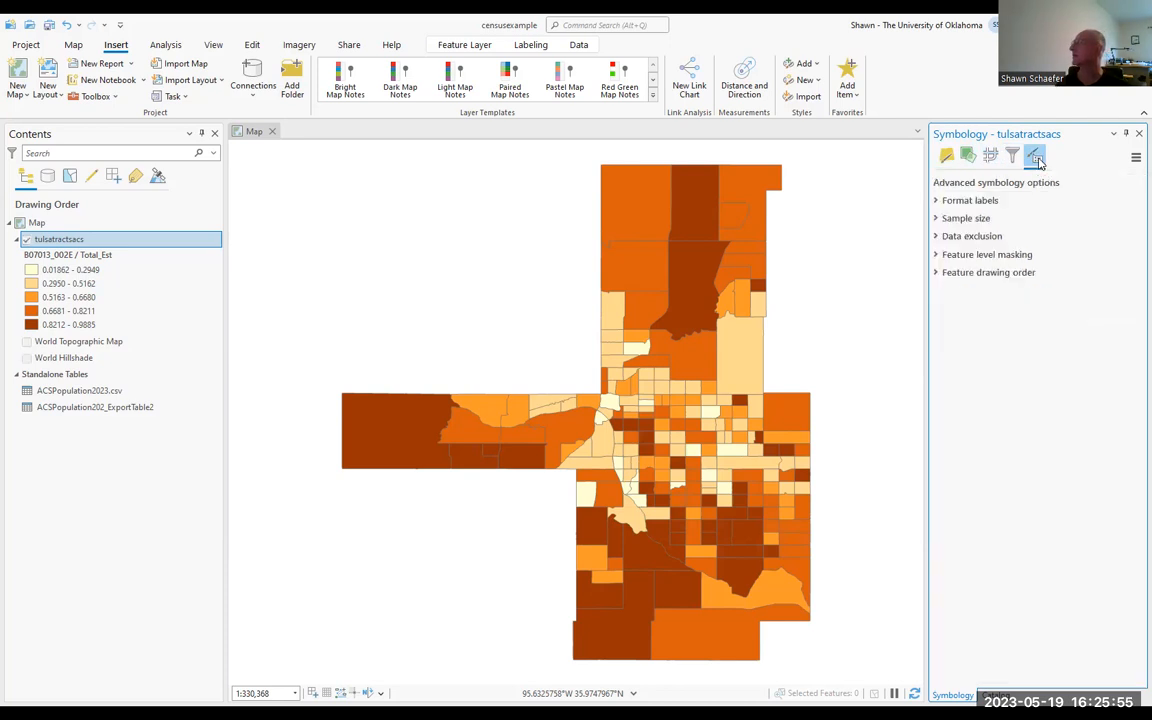
click(970, 200)
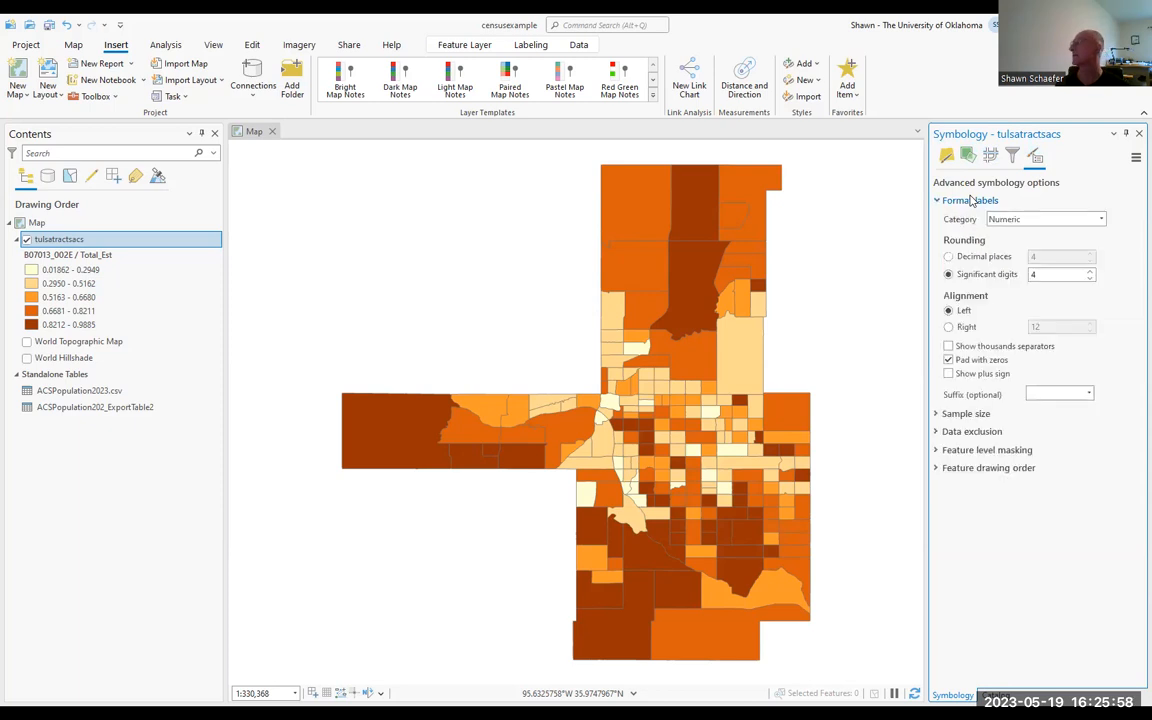
click(1023, 220)
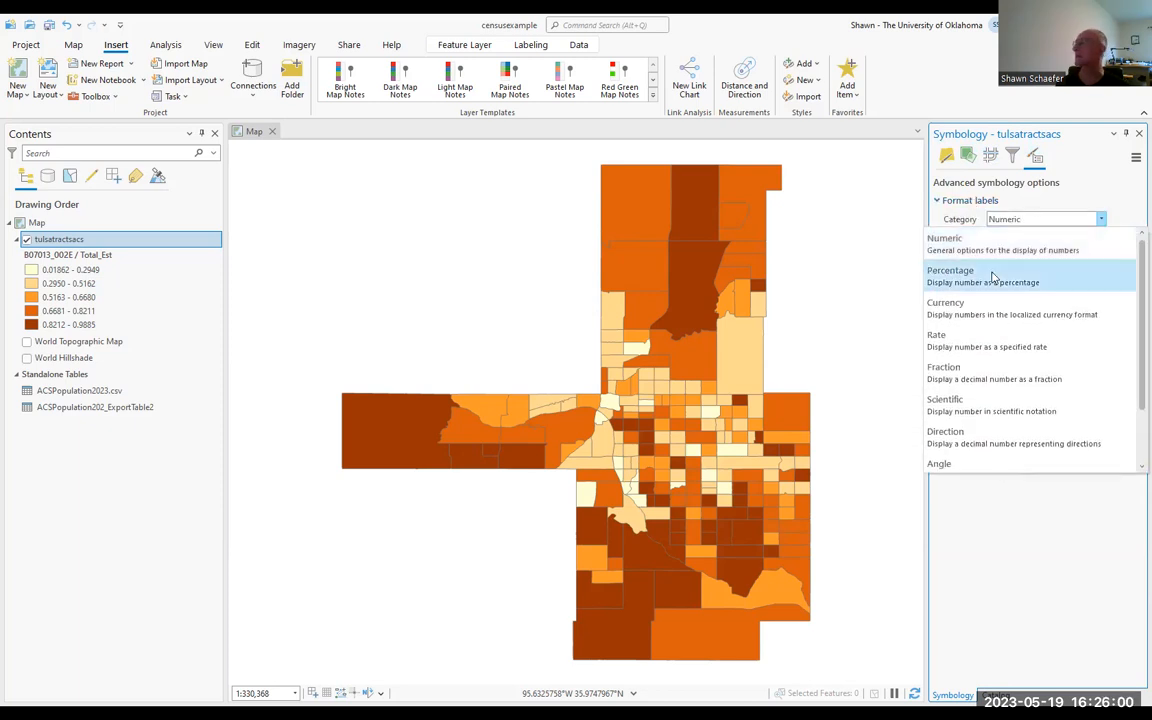
click(991, 277)
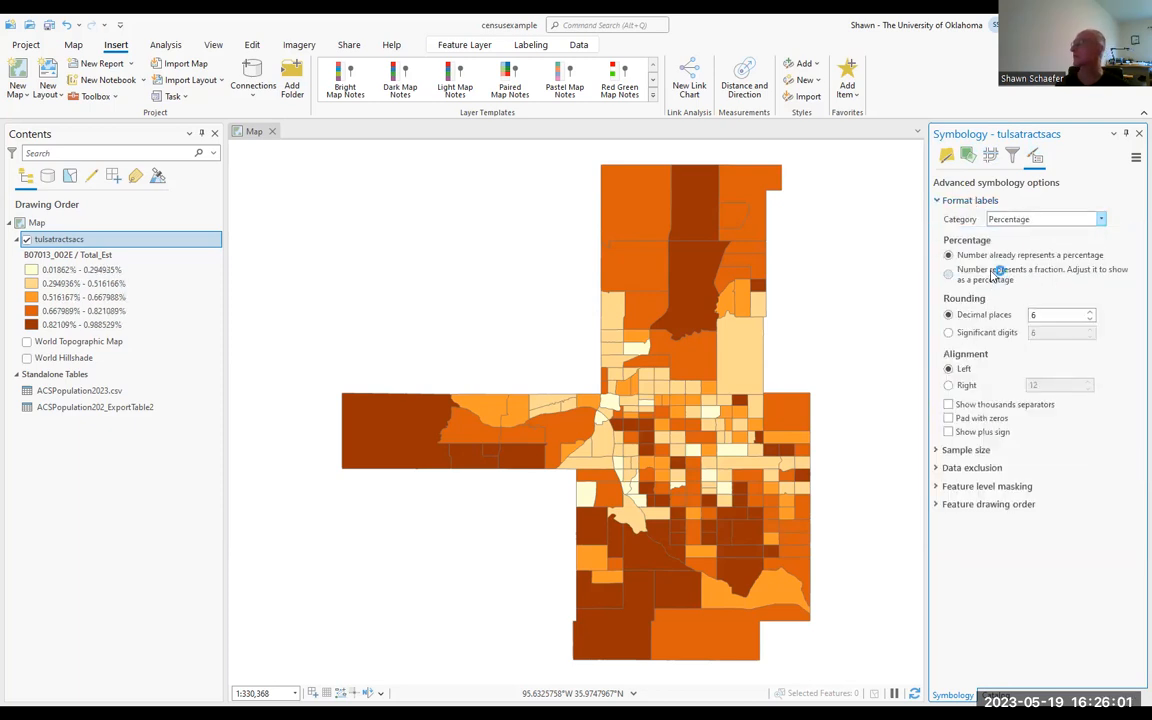
click(1056, 276)
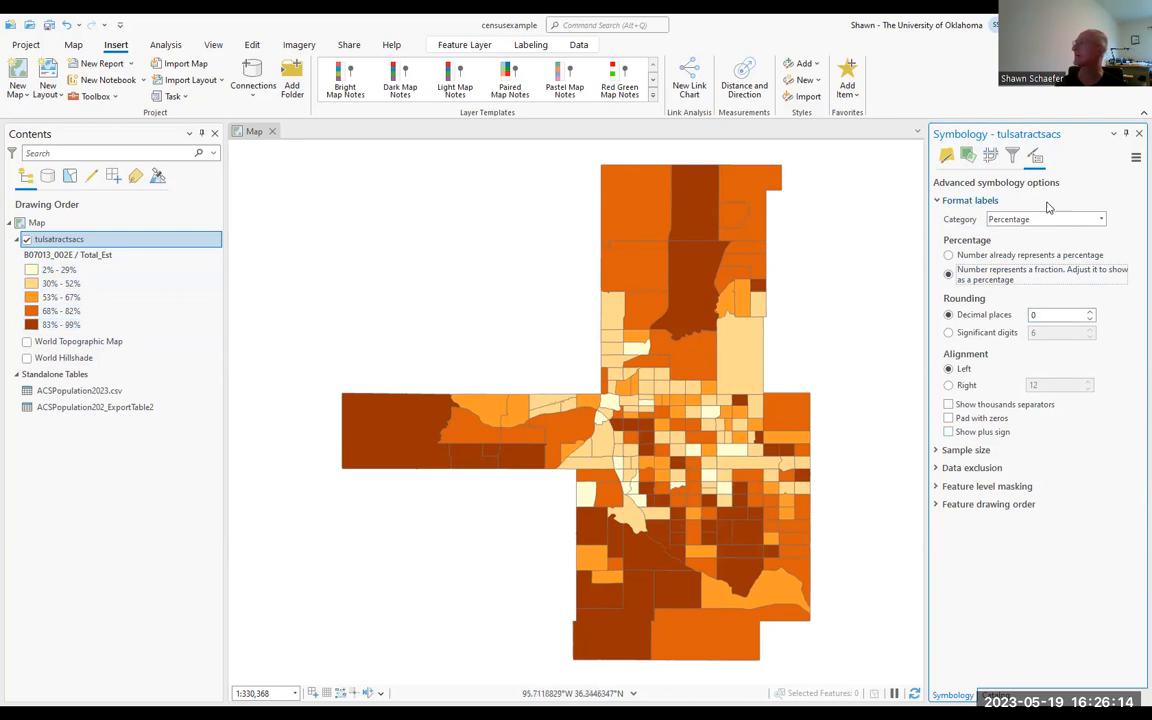
Step: Try varying the transparency of tulsatractsacs by Total_Est, and by B07013_002E normalized by Total_Est
click(969, 155)
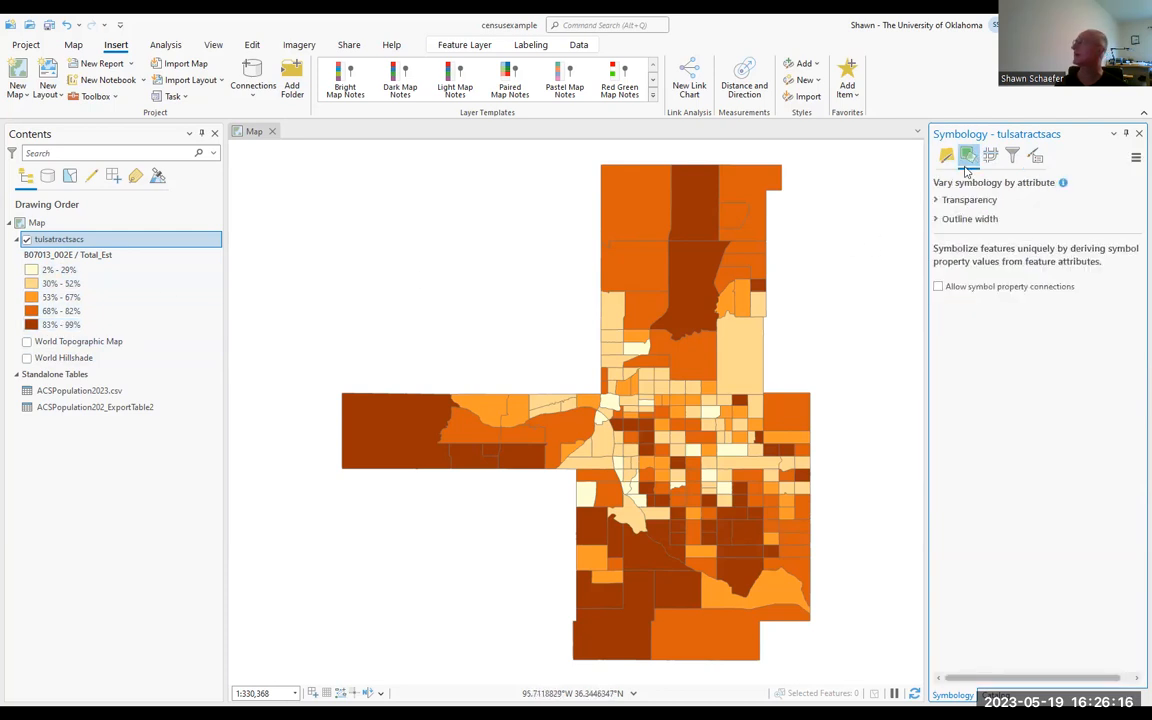
click(938, 201)
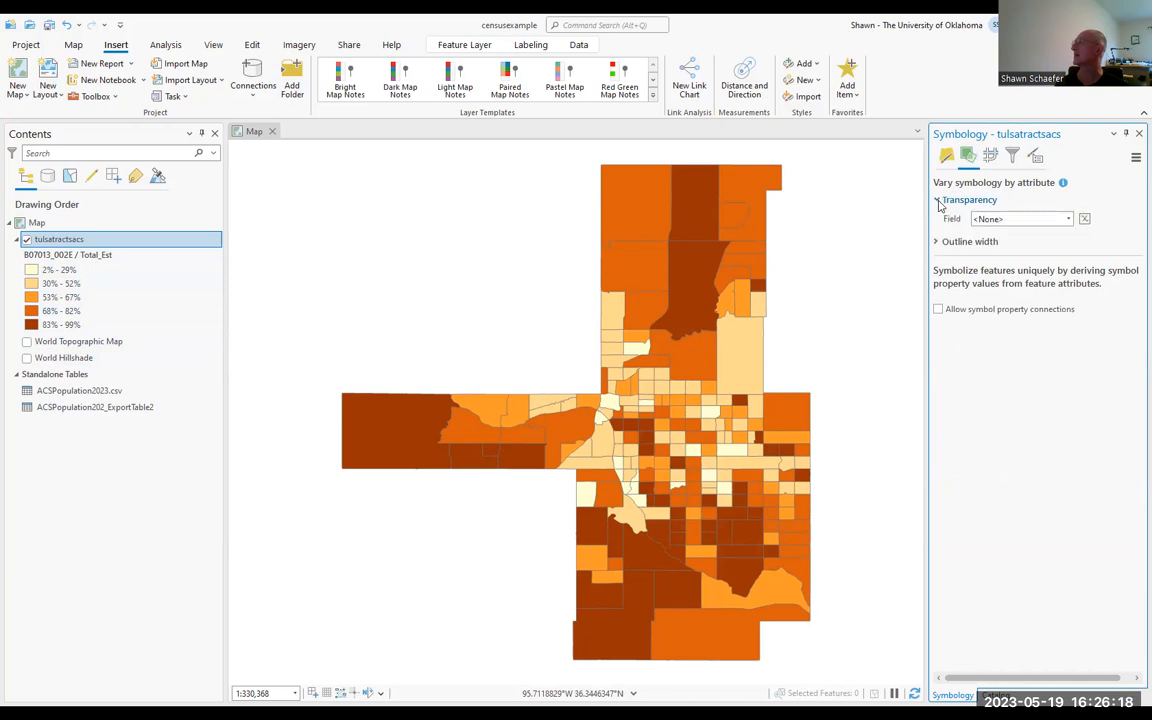
click(1030, 219)
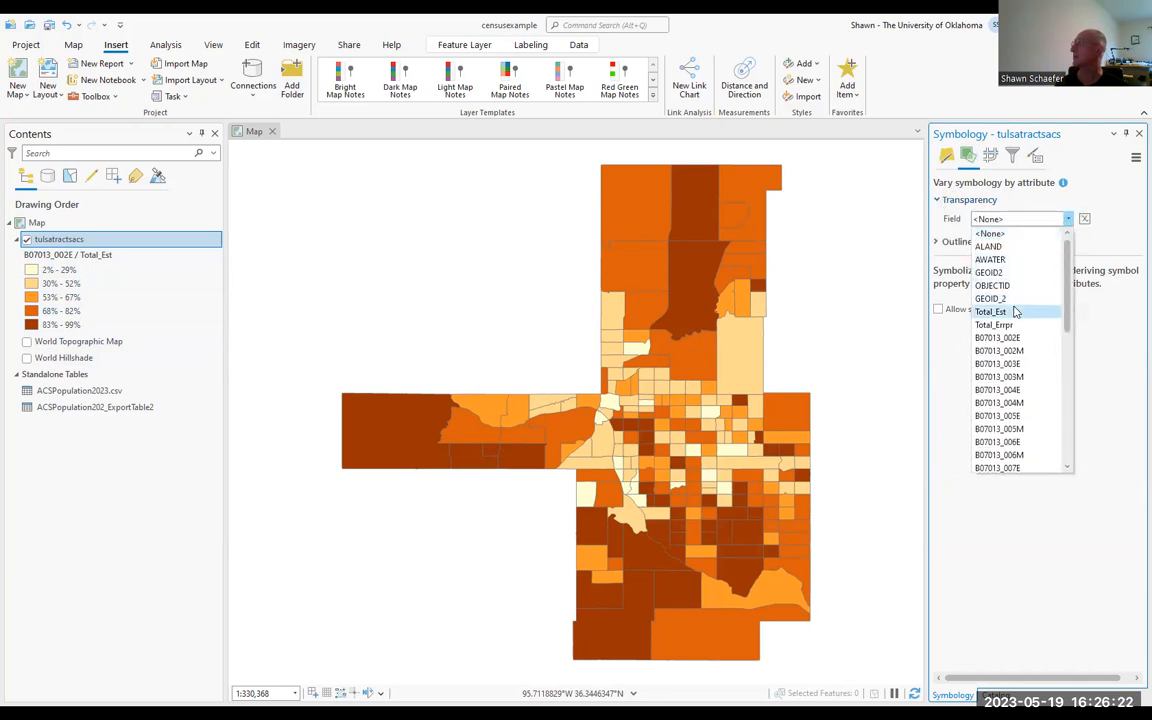
click(1012, 311)
click(1060, 239)
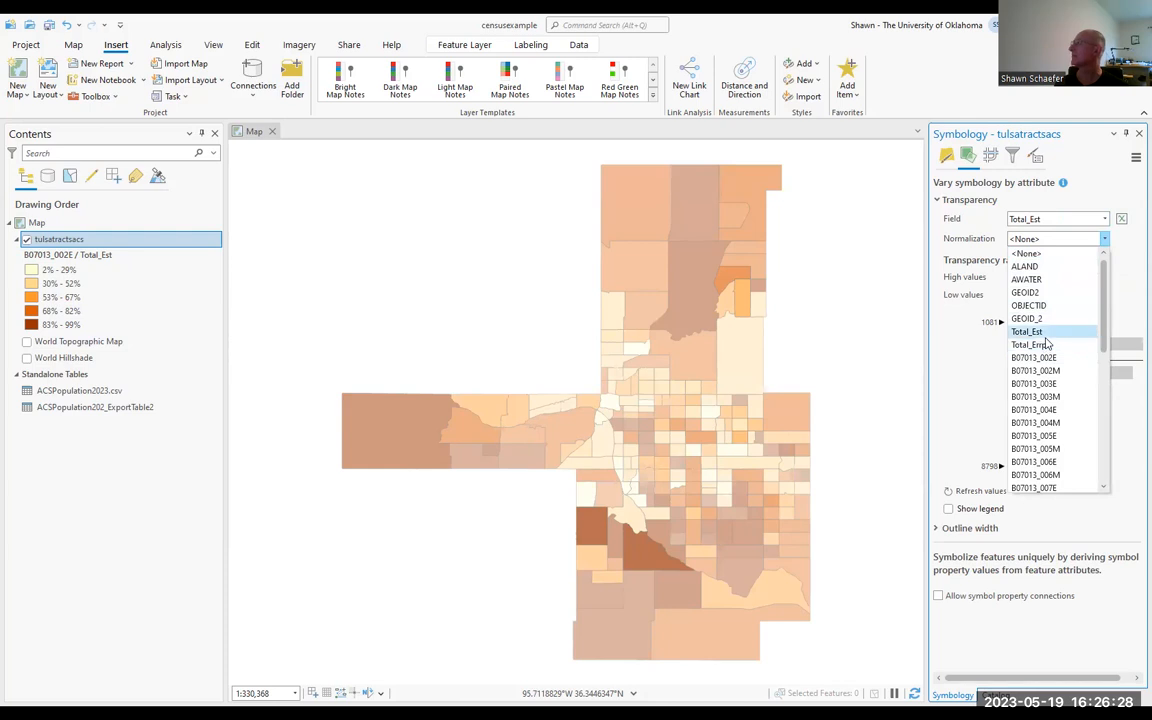
click(1045, 342)
click(1104, 219)
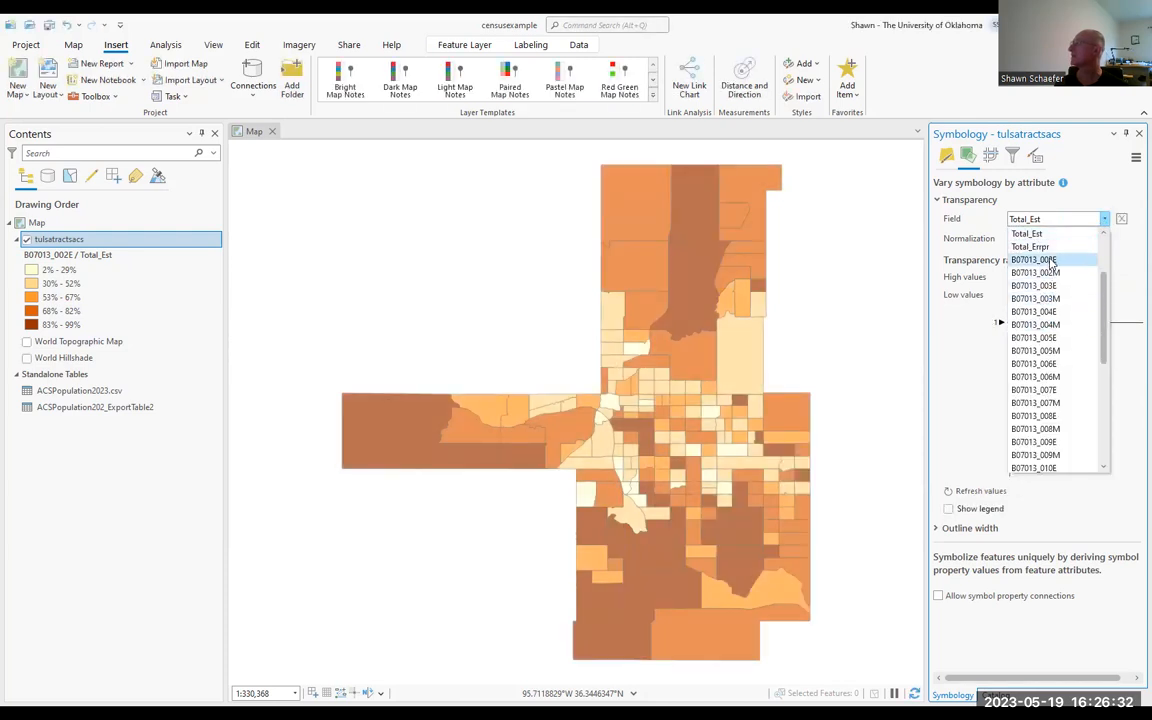
click(1050, 261)
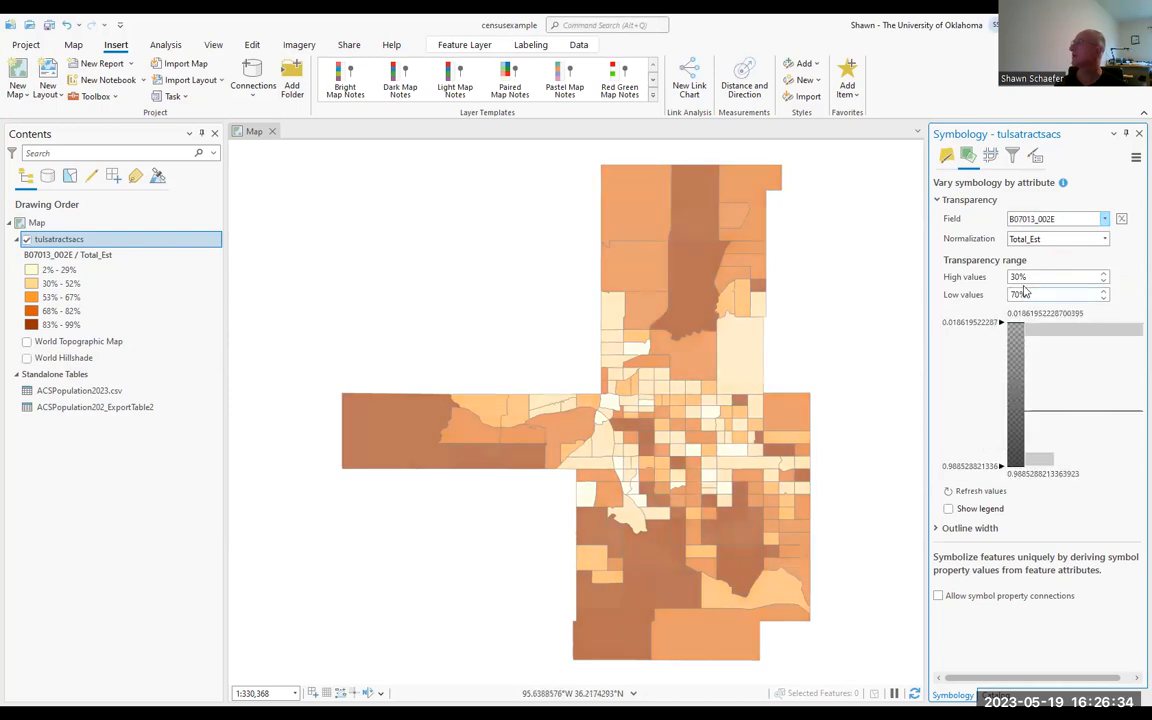
click(1040, 275)
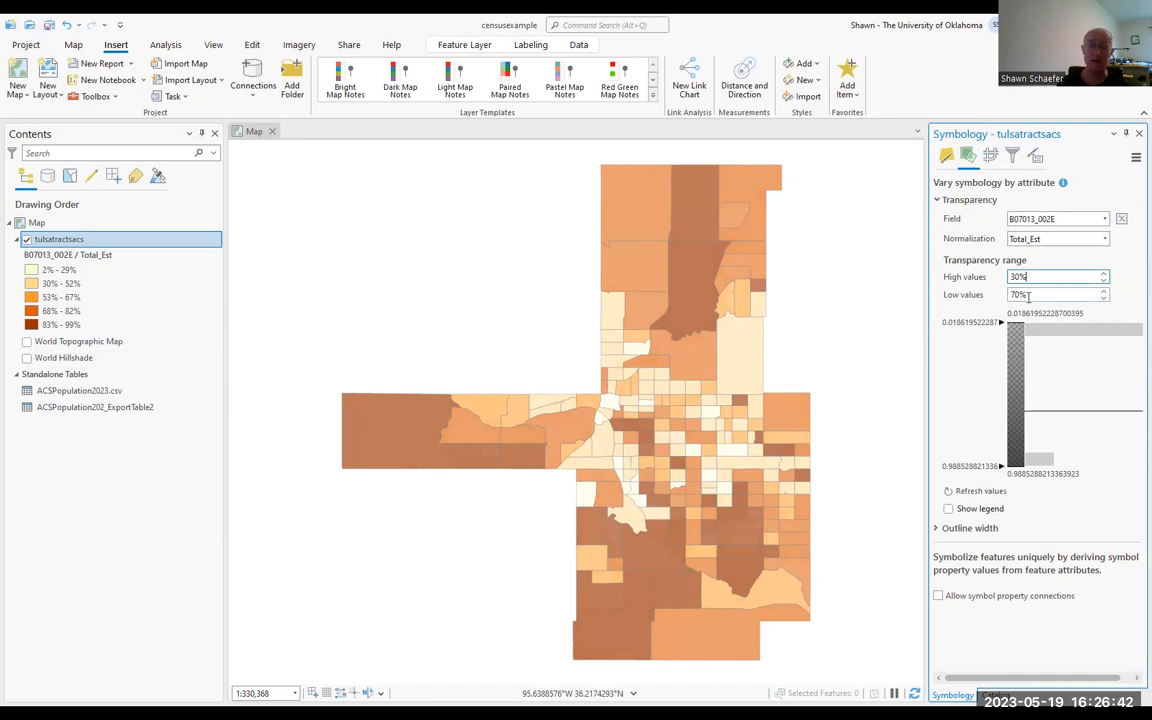
Step: Remove the attribute-based transparency from tulsatractsacs by resetting its field to <None>
click(1055, 218)
scroll(1043, 272, up, 3)
click(1035, 233)
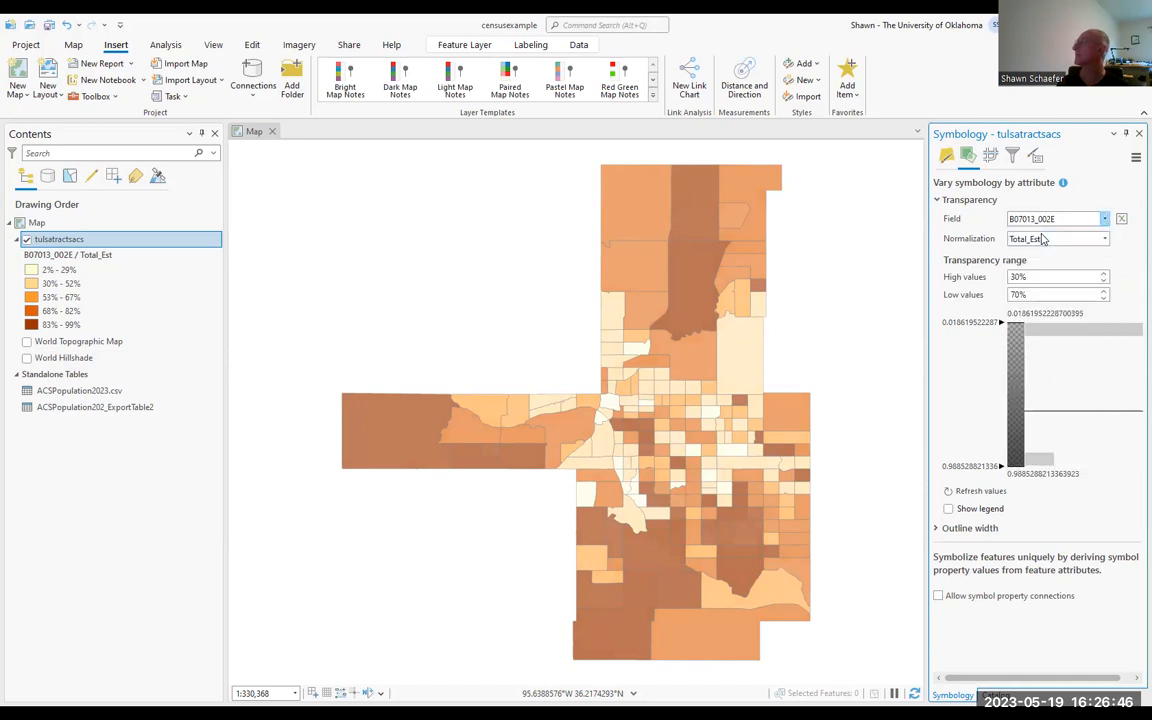
Step: View the symbol layer drawing options of tulsatractsacs and return to the primary symbology
click(946, 160)
click(989, 158)
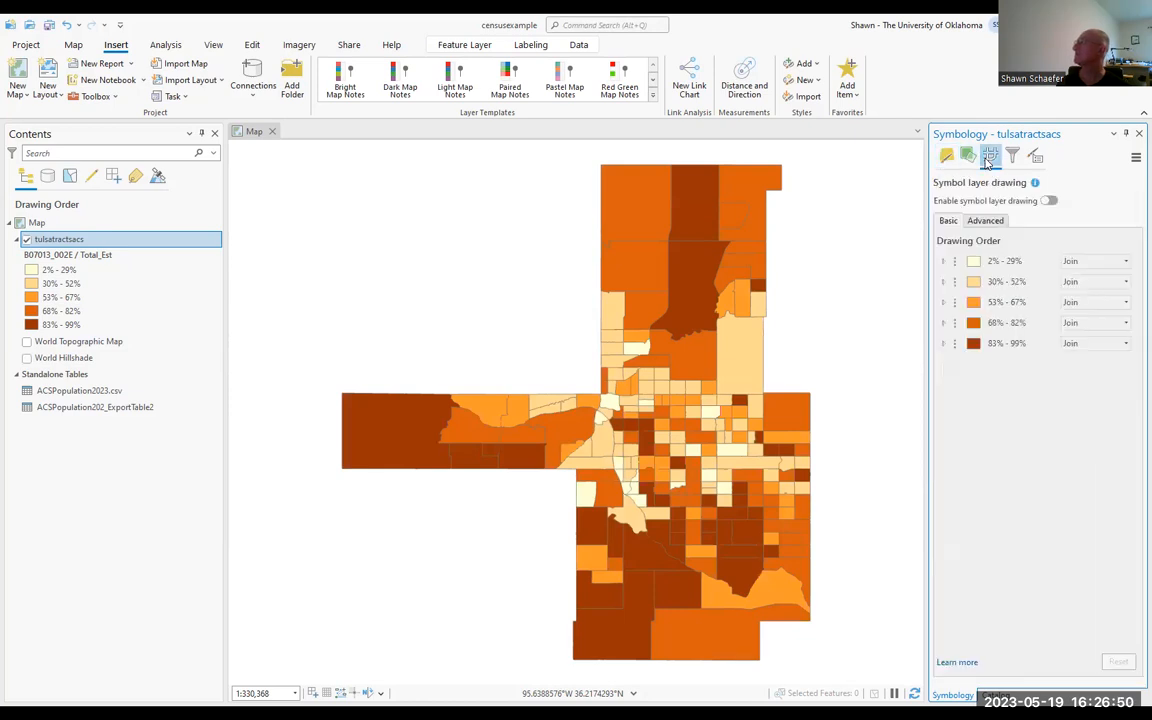
click(946, 157)
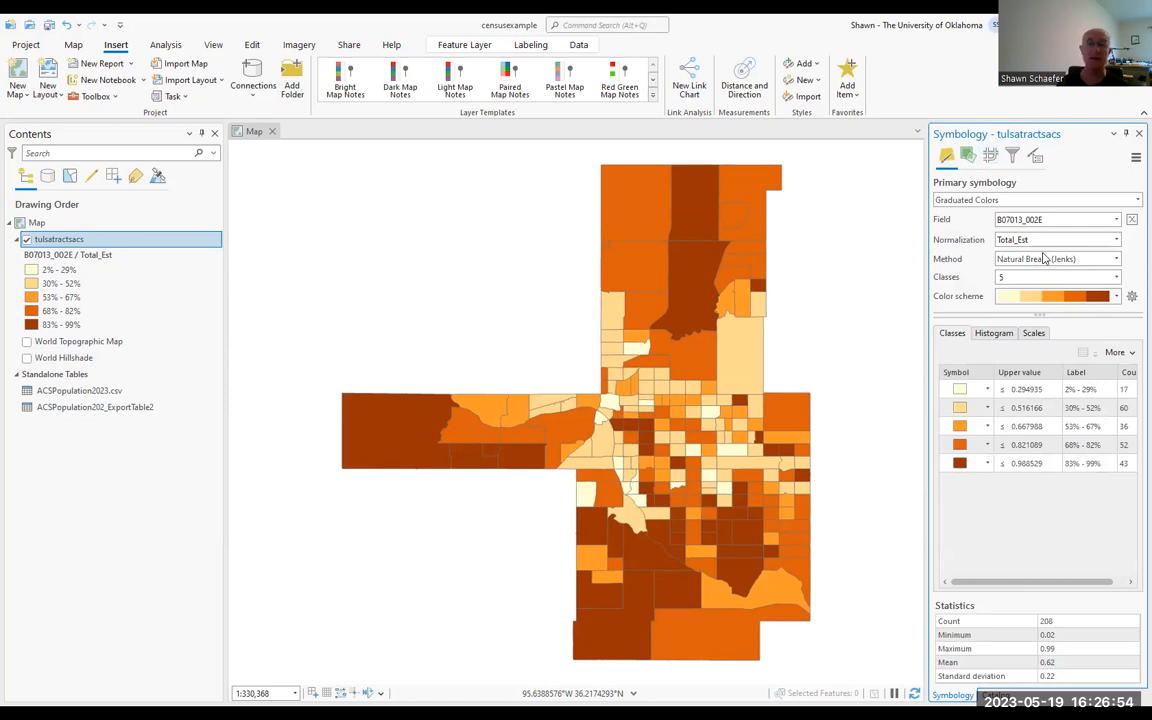
Step: Change the tulsatractsacs classification method to Manual Interval and select the lowest class
click(1116, 260)
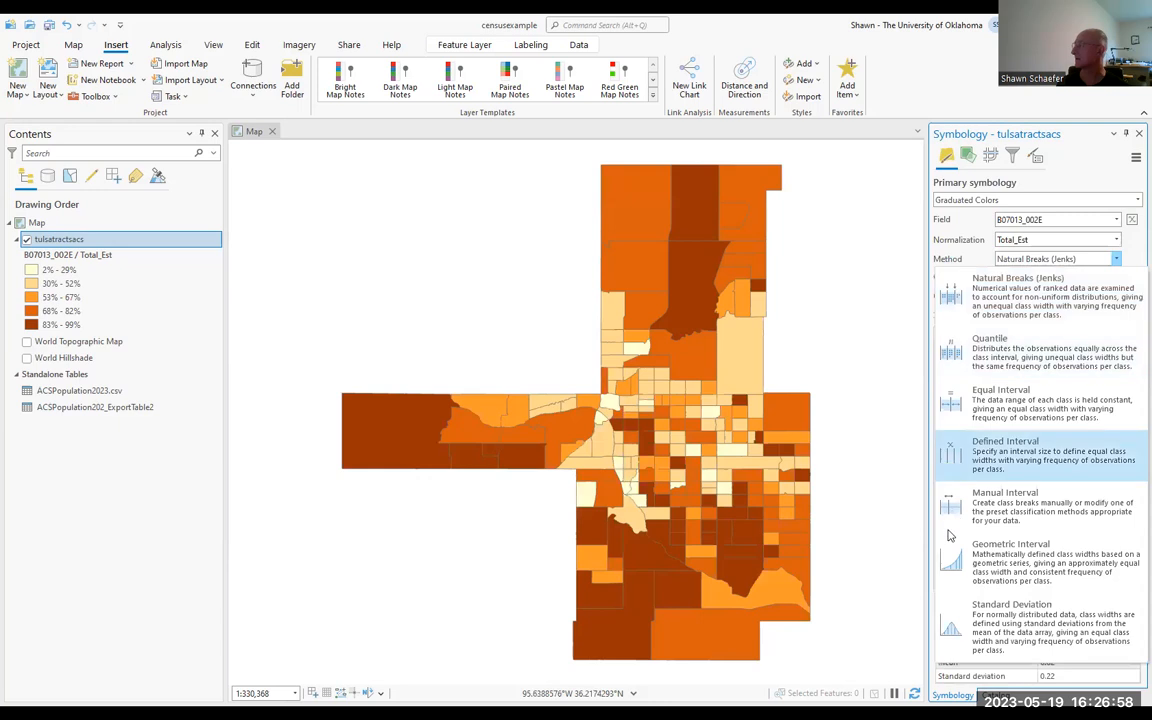
click(988, 516)
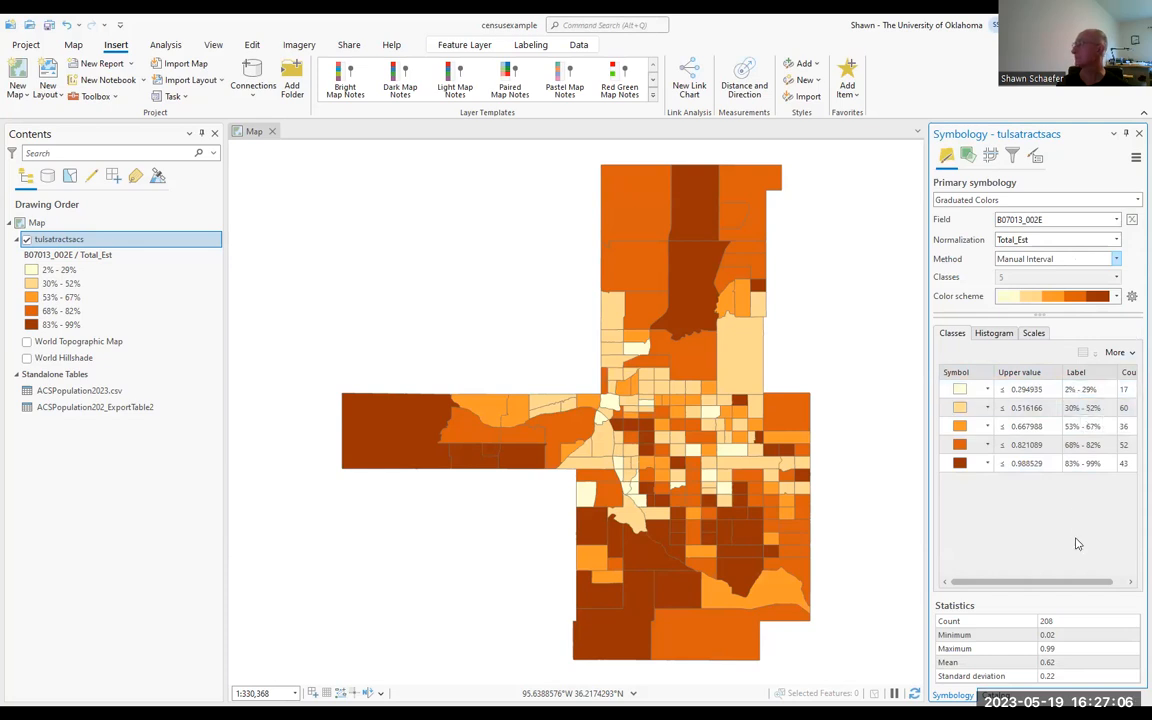
click(1025, 392)
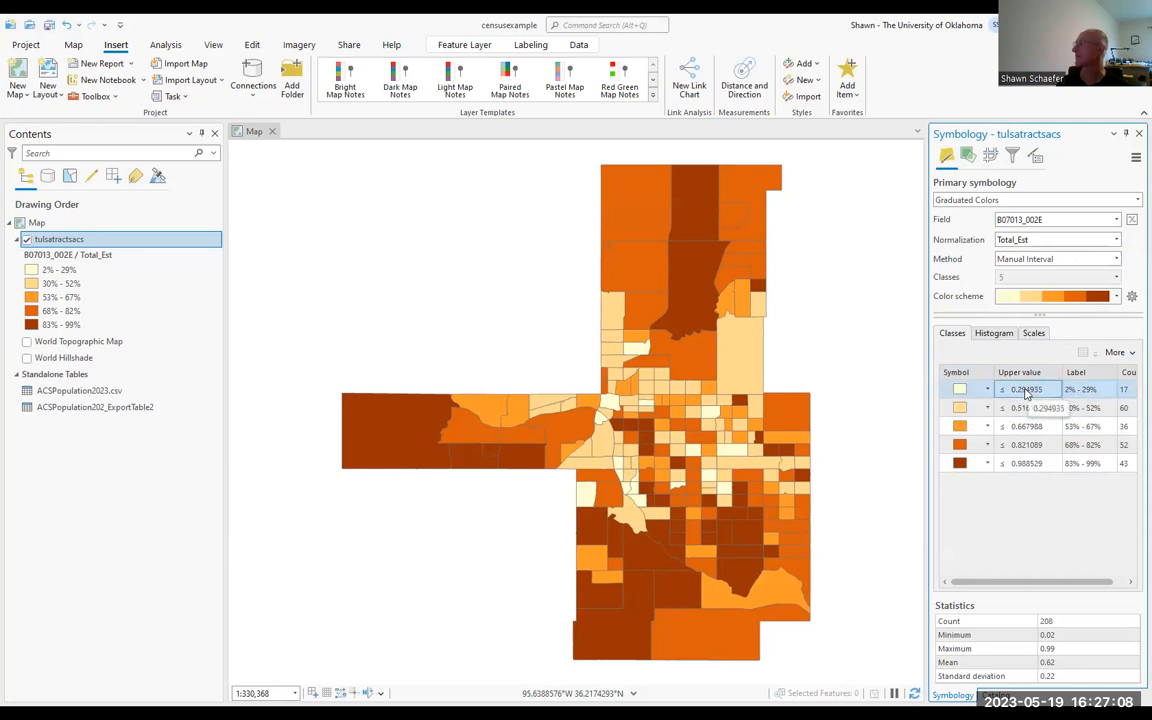
click(987, 392)
click(1018, 396)
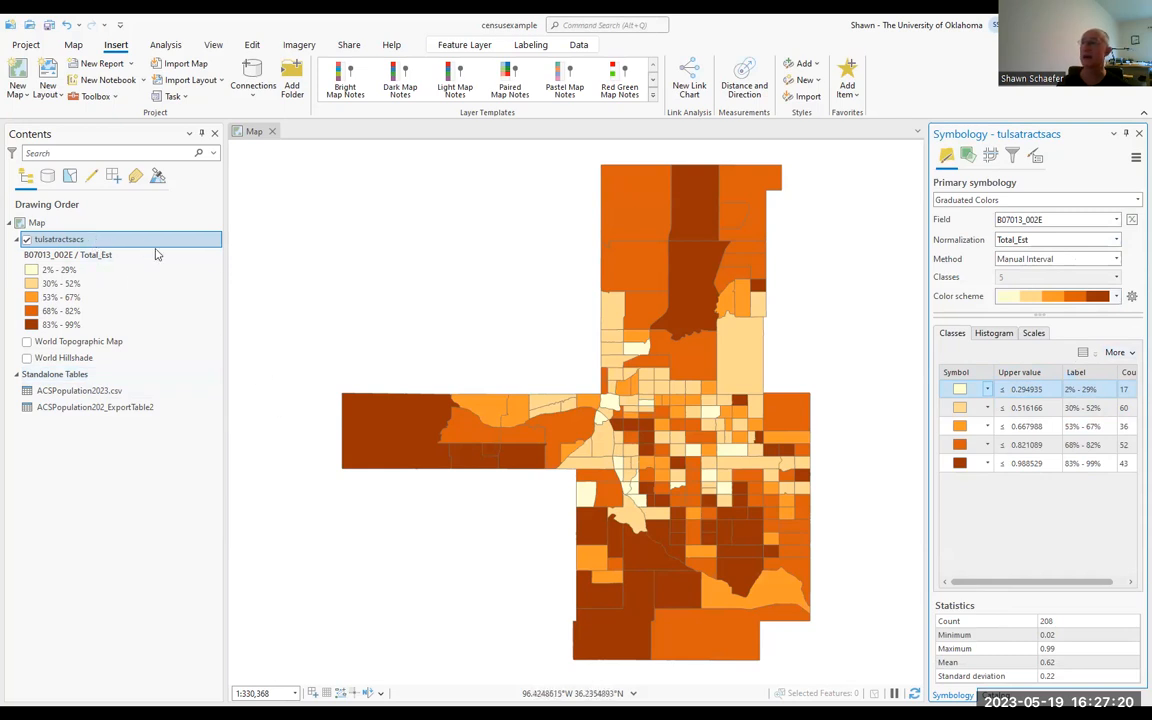
Step: Examine the source, spatial reference and general settings in the tulsatractsacs layer properties and close them unchanged
click(326, 255)
right_click(325, 256)
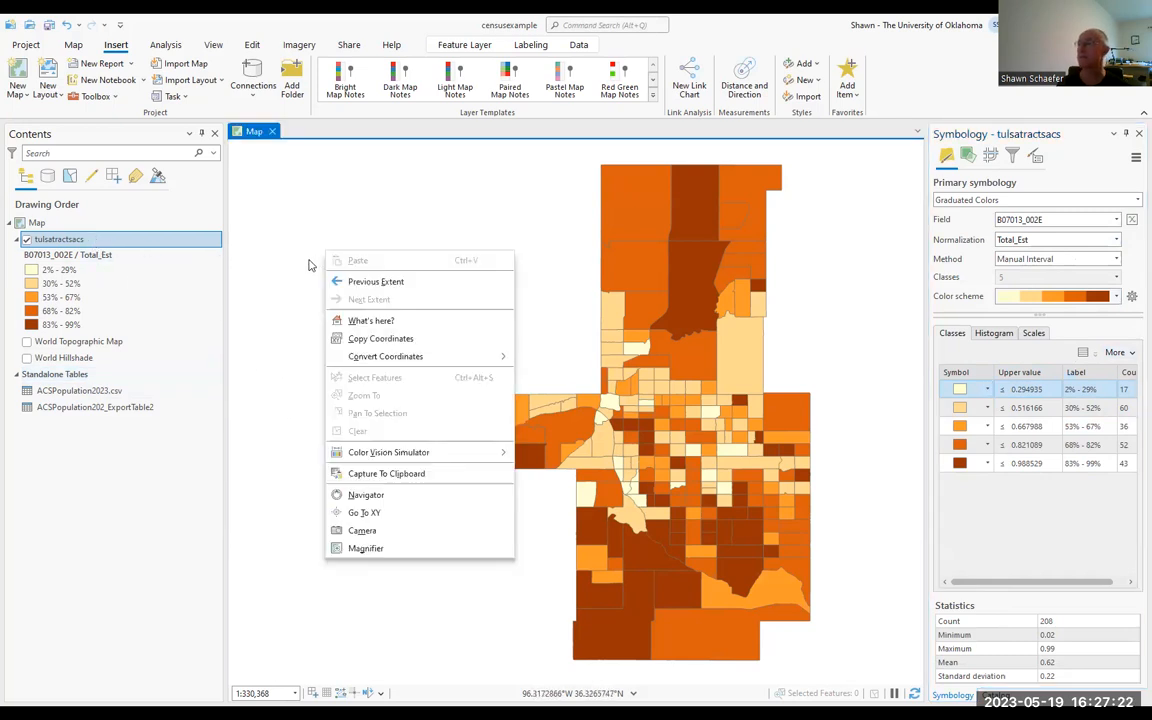
click(152, 241)
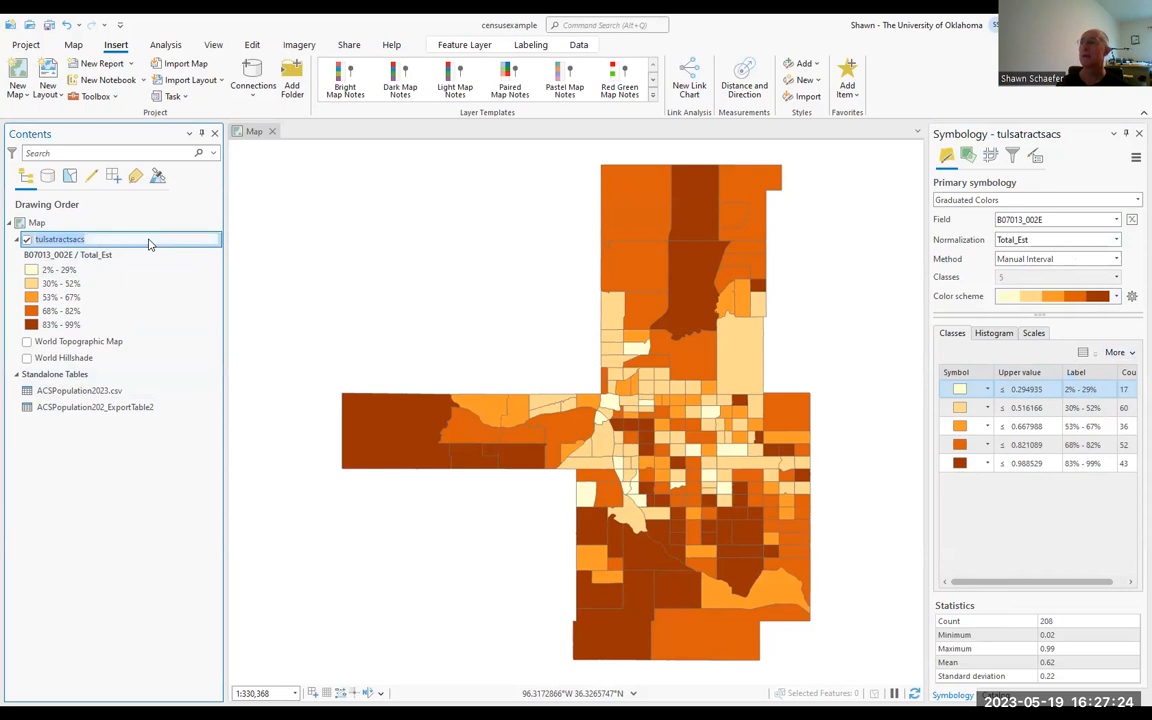
right_click(148, 244)
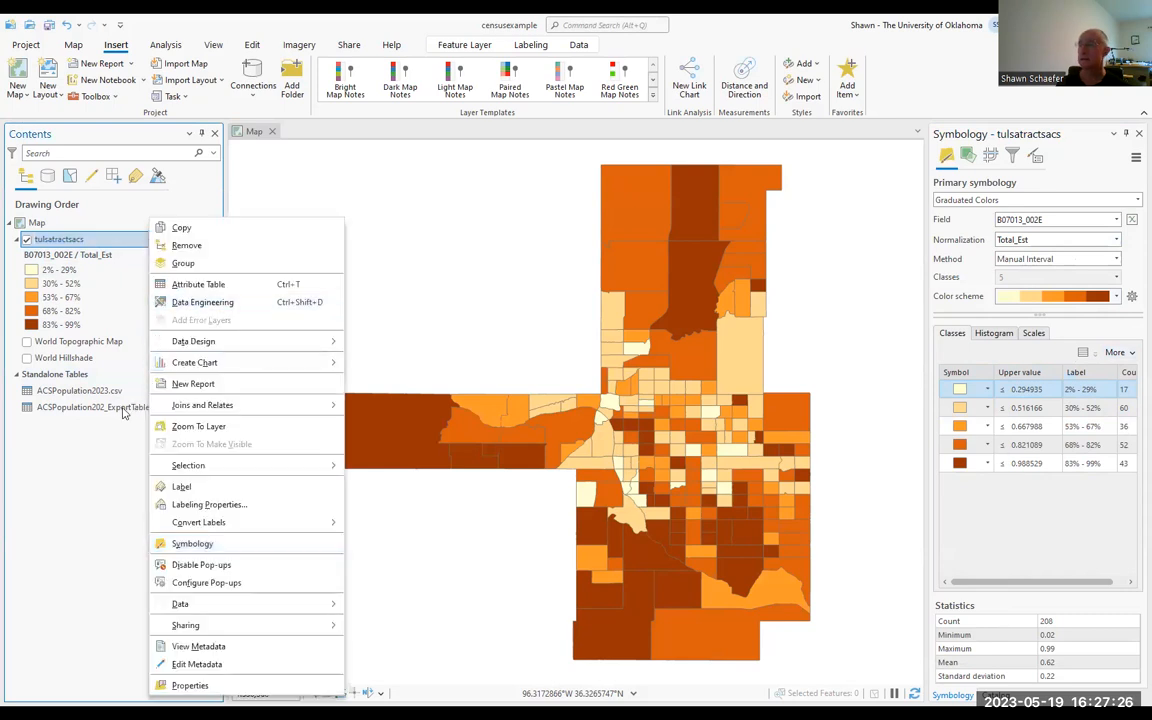
click(216, 686)
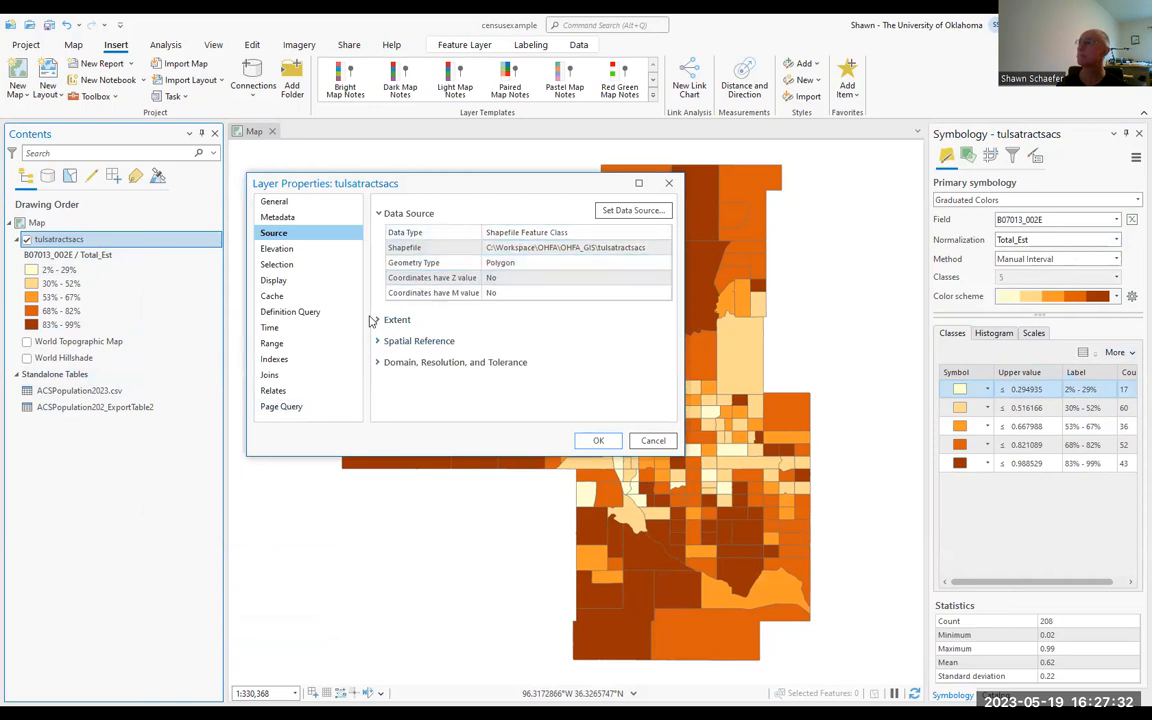
click(393, 341)
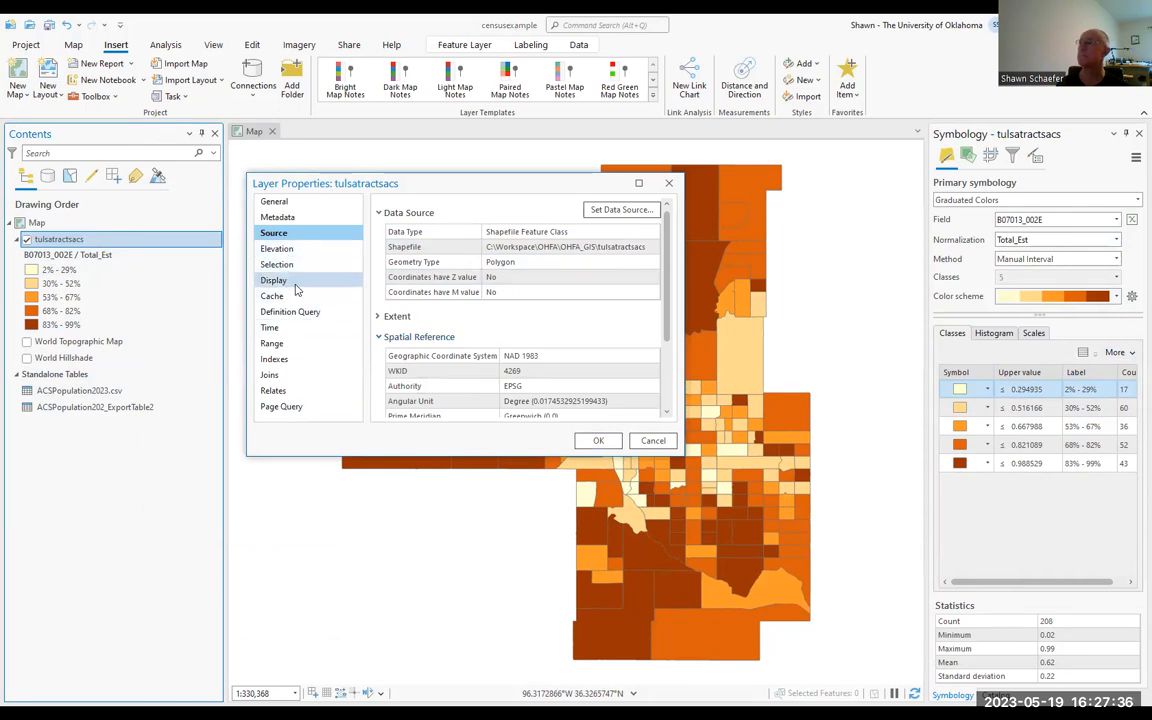
click(305, 202)
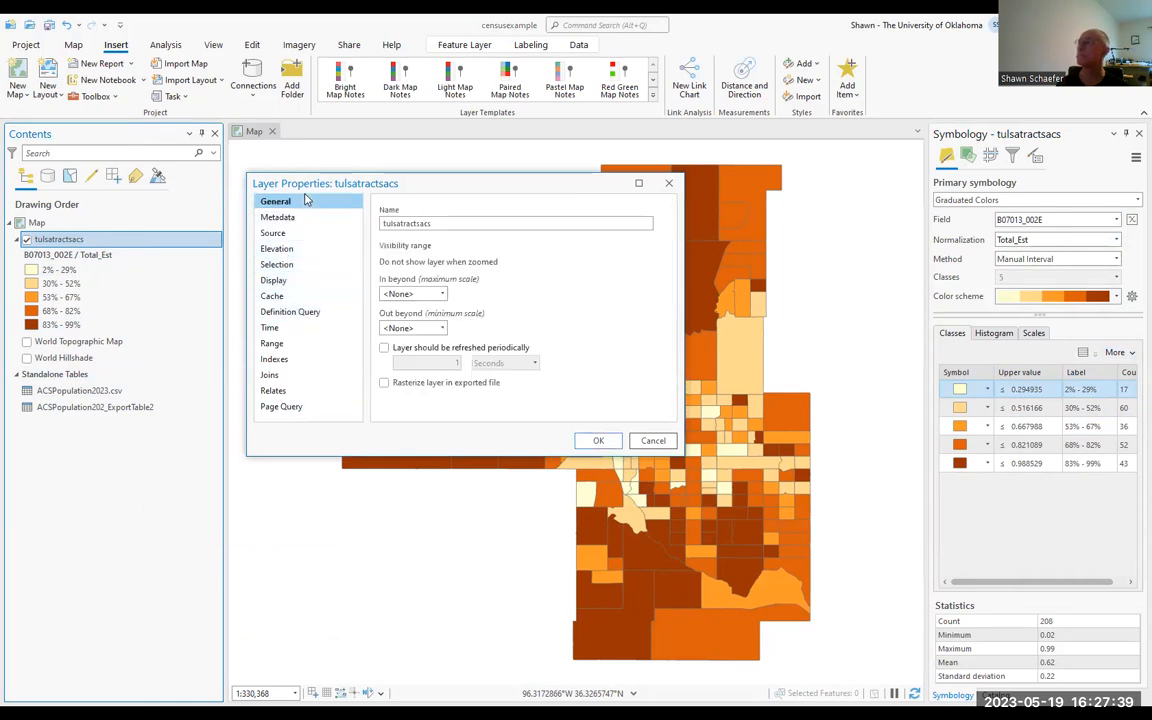
click(598, 440)
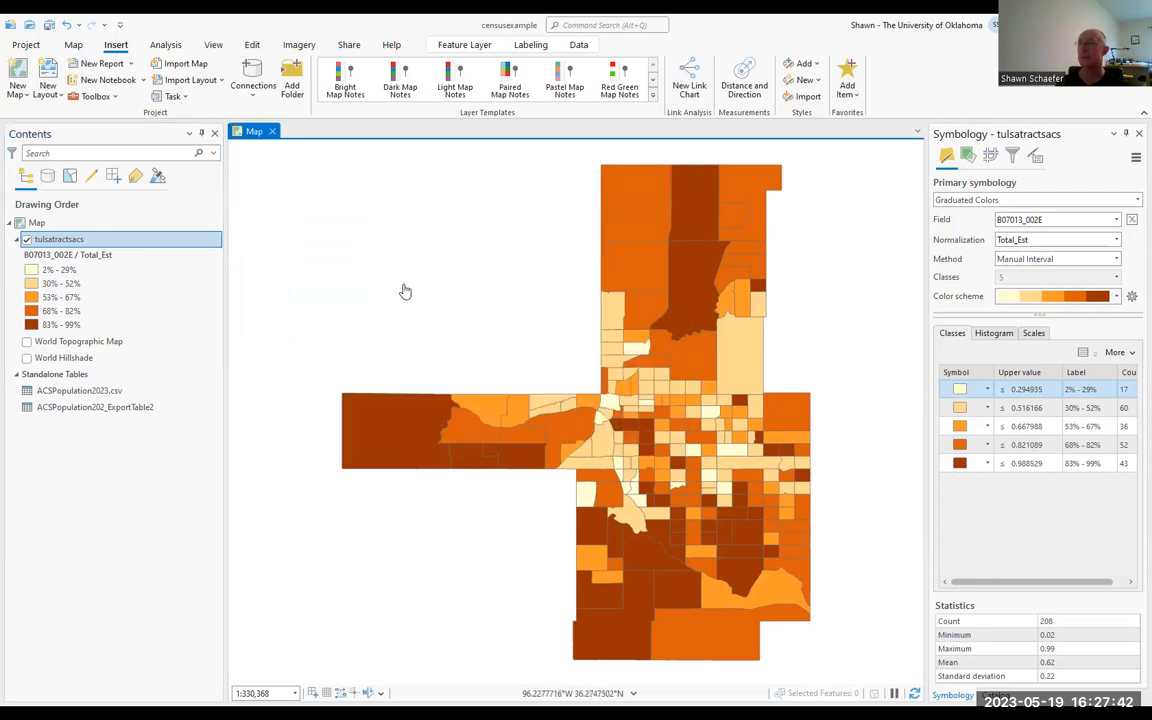